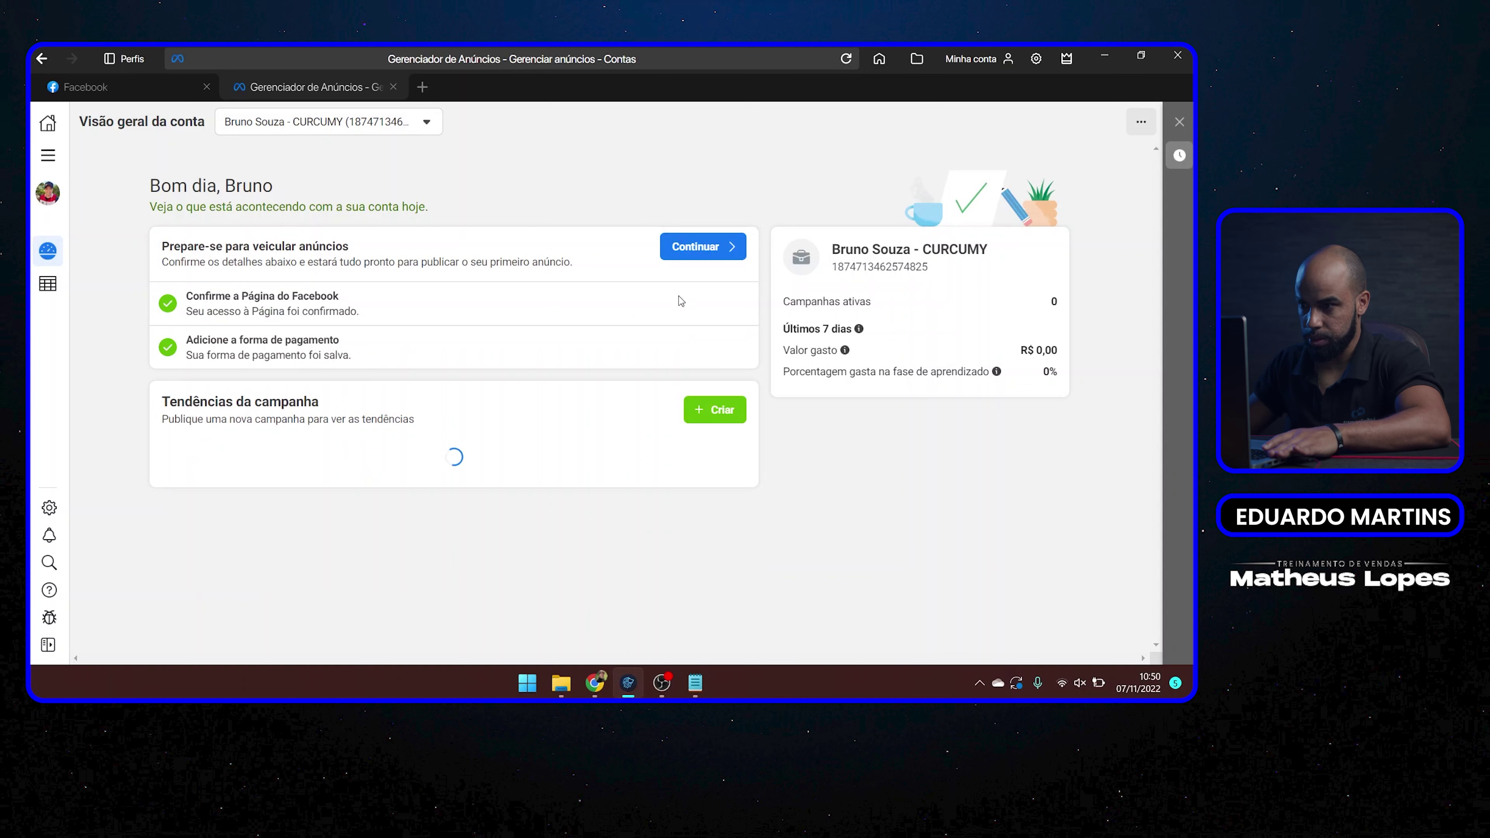
# - Create a new campaign with the Vendas objective
pyautogui.click(709, 413)
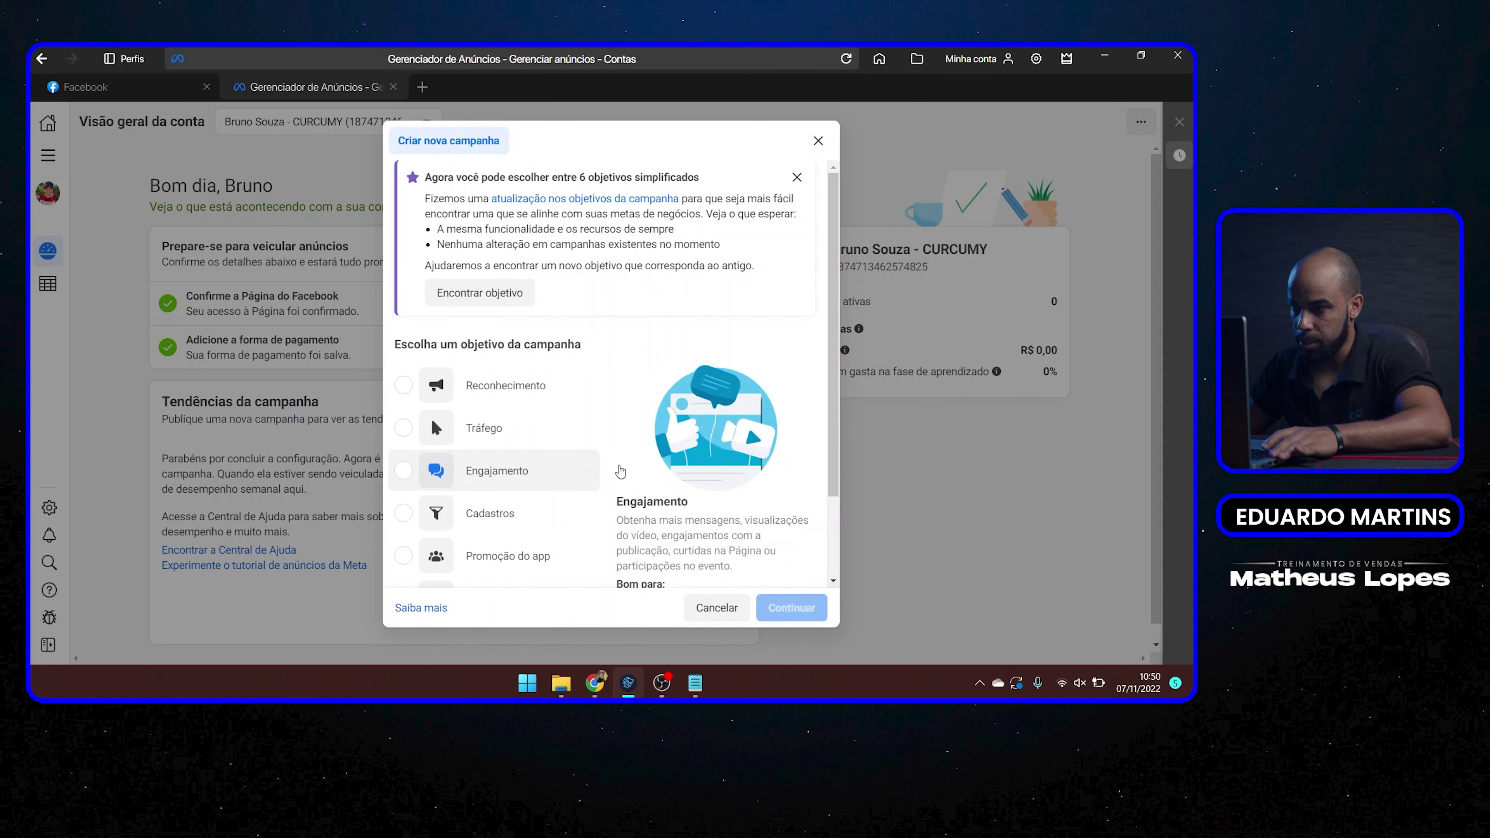
pyautogui.scroll(-1, 540, 484)
pyautogui.scroll(-1, 540, 483)
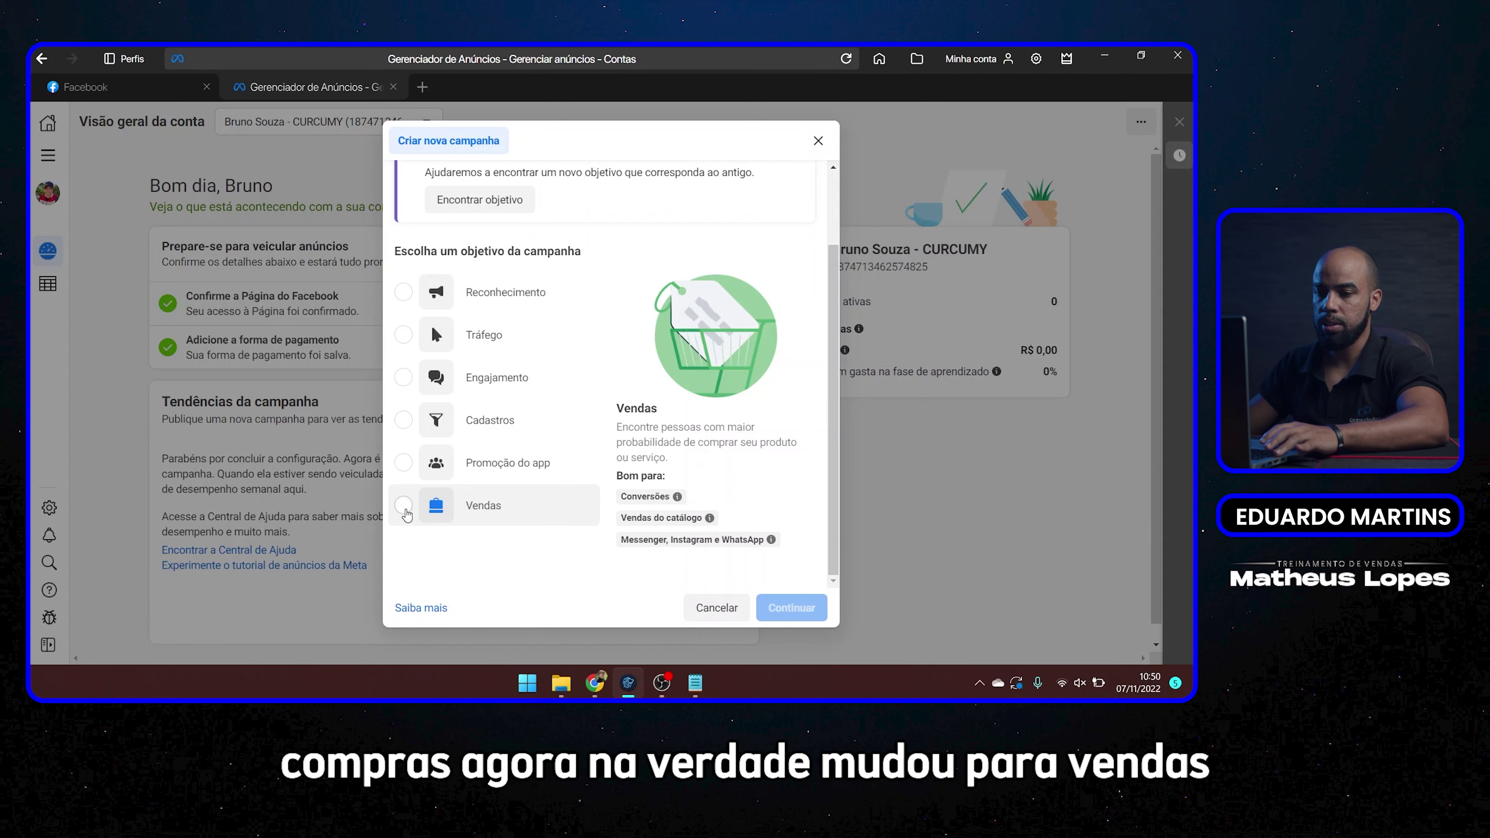
pyautogui.click(405, 506)
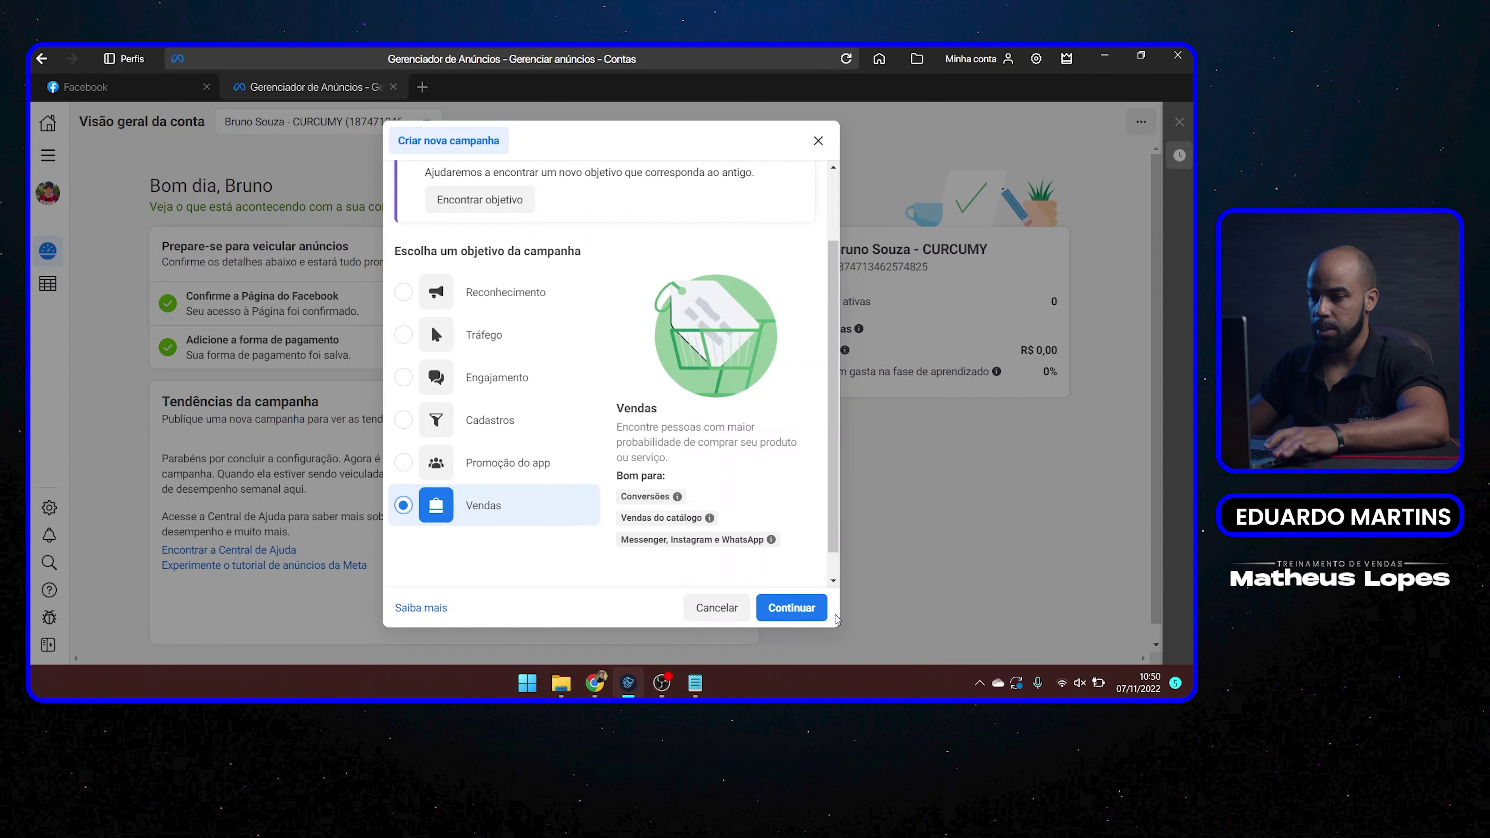
pyautogui.click(805, 611)
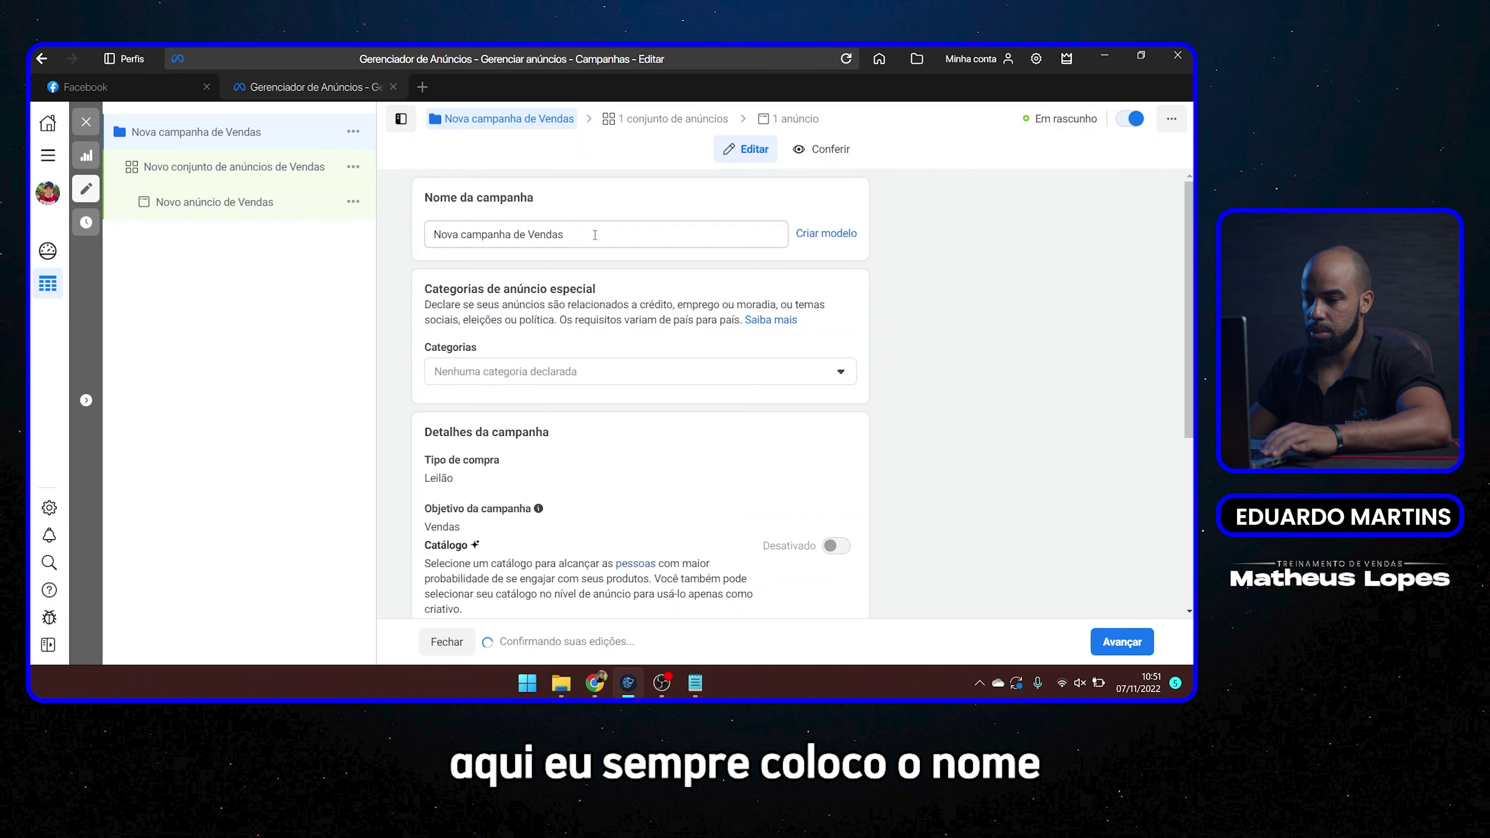
# - Rename the campaign as "[abo][07/11/2022][35/65+]"
pyautogui.tripleClick(579, 236)
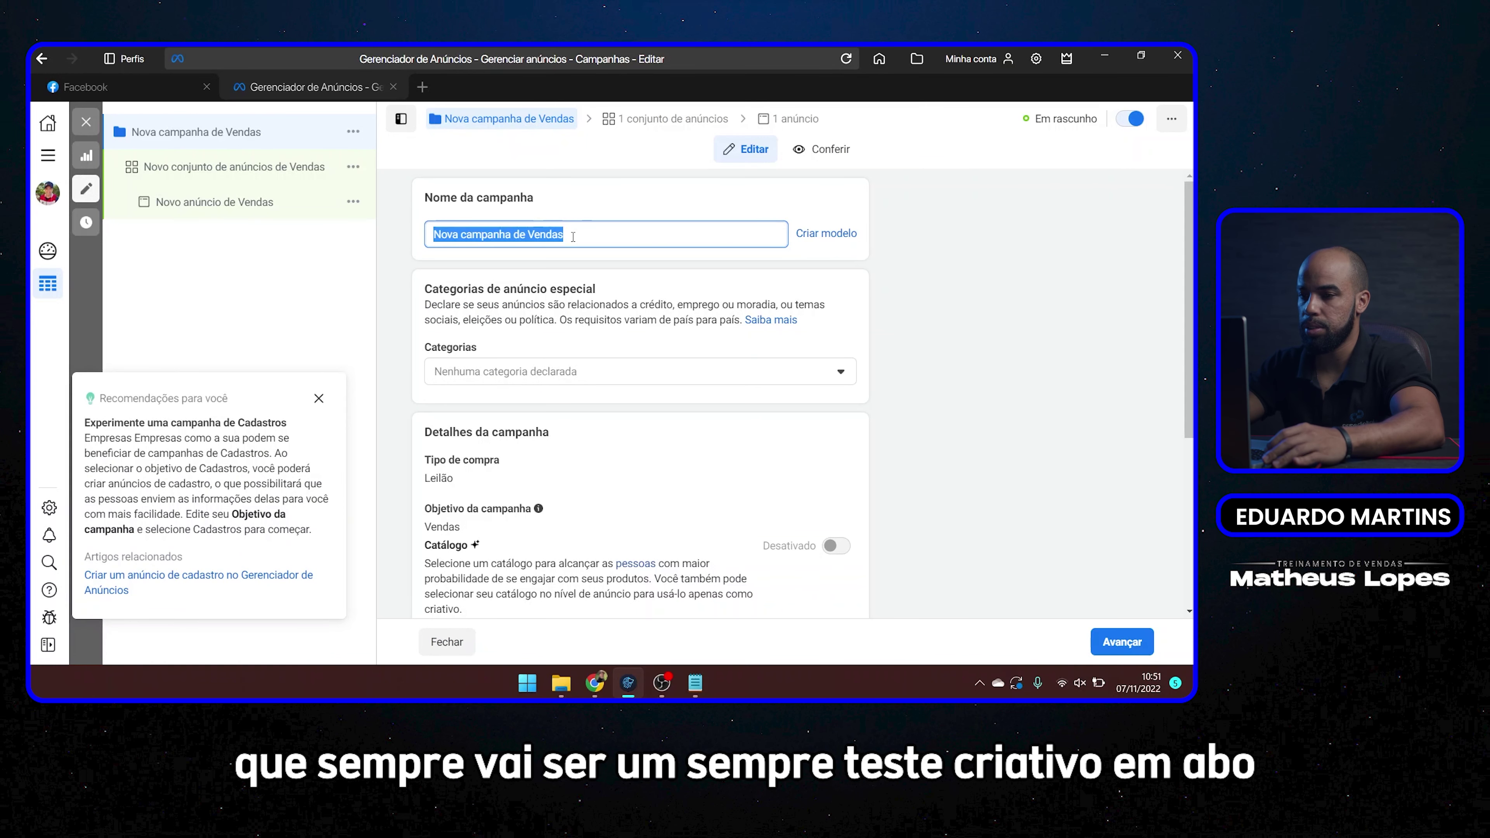
pyautogui.press('BackSpace')
pyautogui.write('[abo][07/11/2022][35/65+')
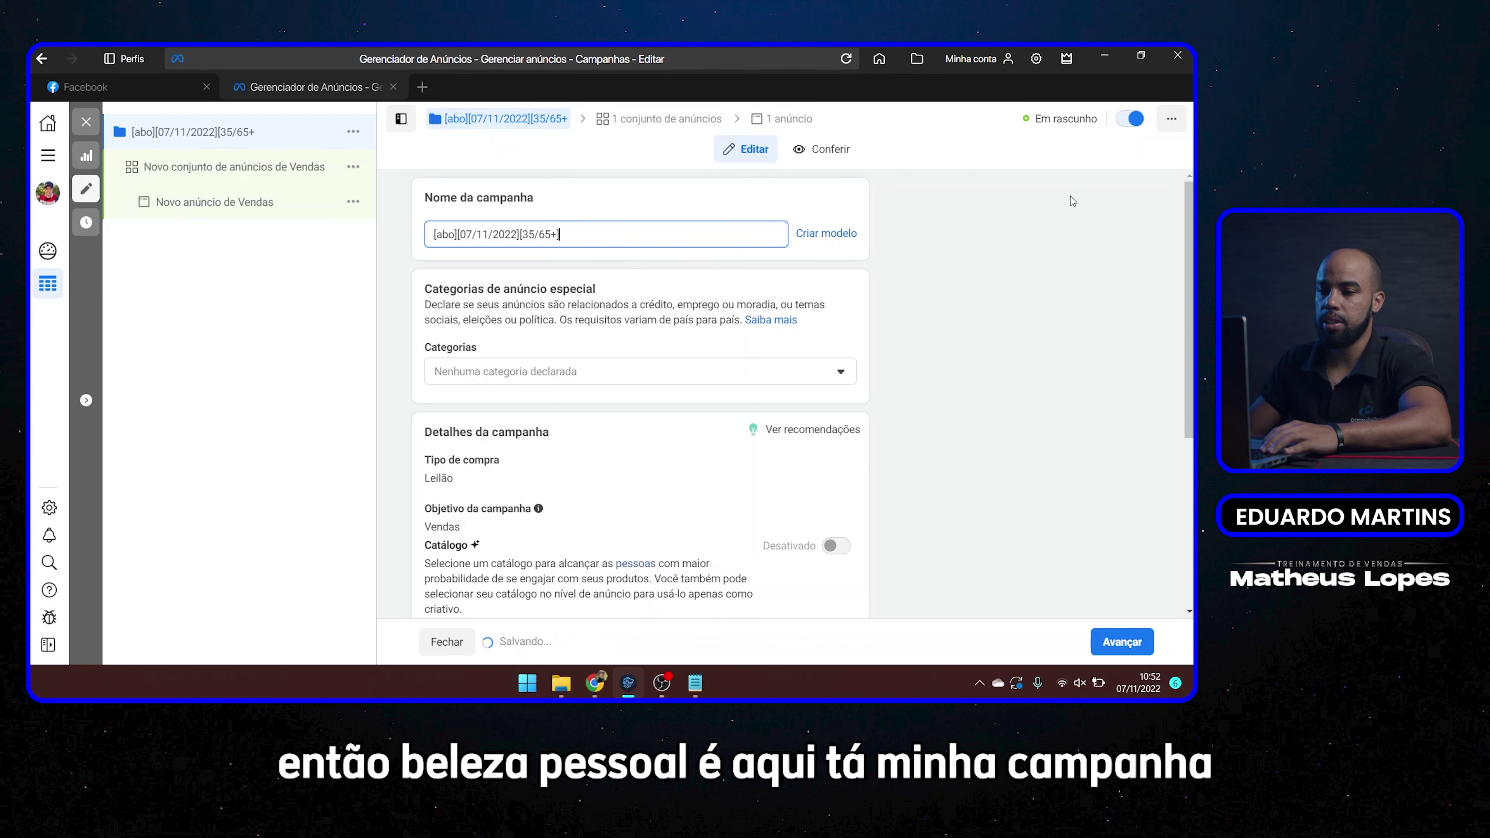
pyautogui.write(']')
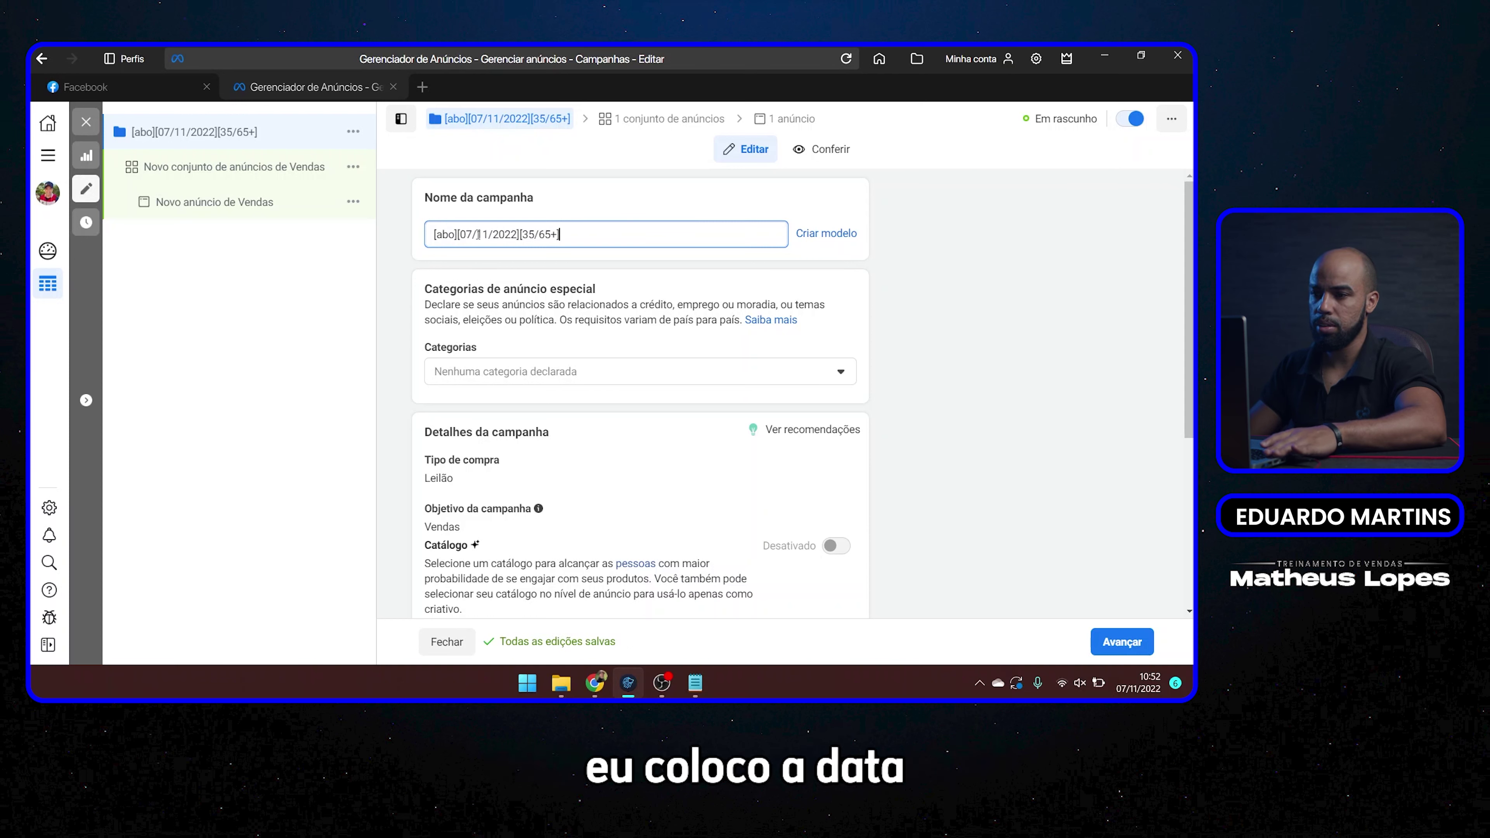
# - Remove the year from the date in the campaign name and append "[curcumy]" at the end
pyautogui.moveTo(489, 234); pyautogui.dragTo(520, 234)
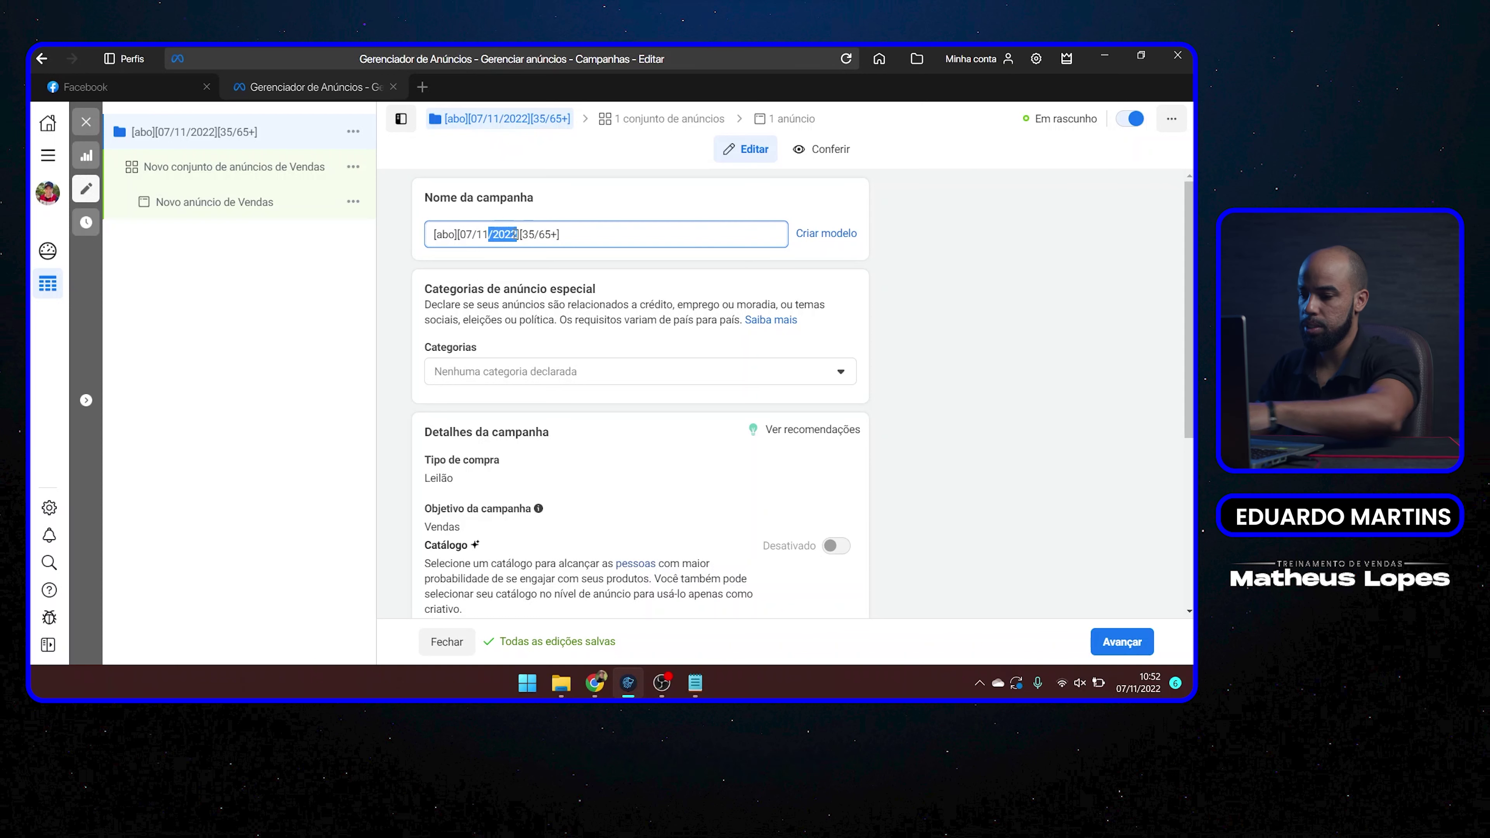
pyautogui.press('BackSpace')
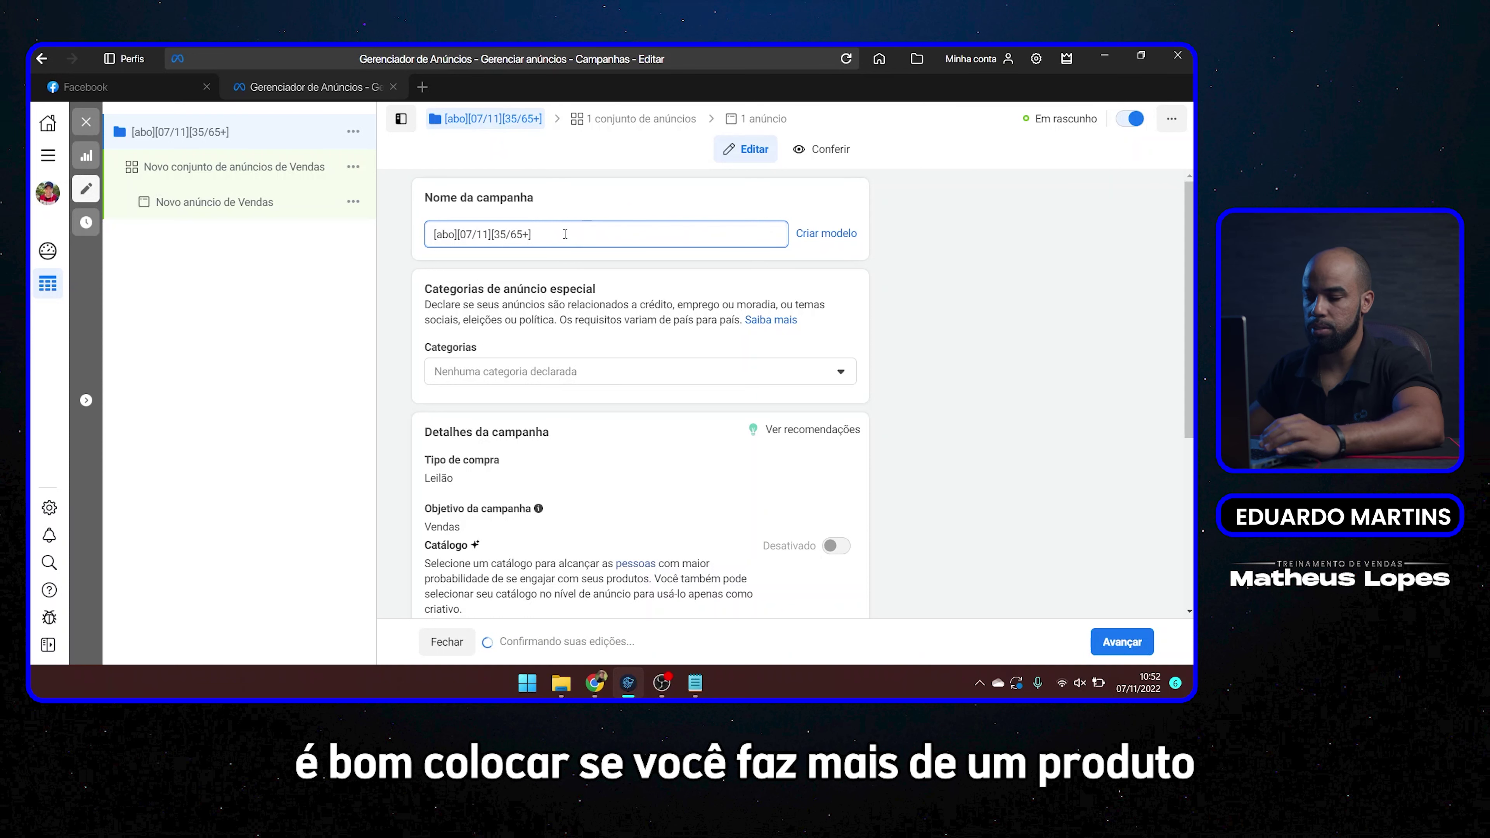
pyautogui.write('[c')
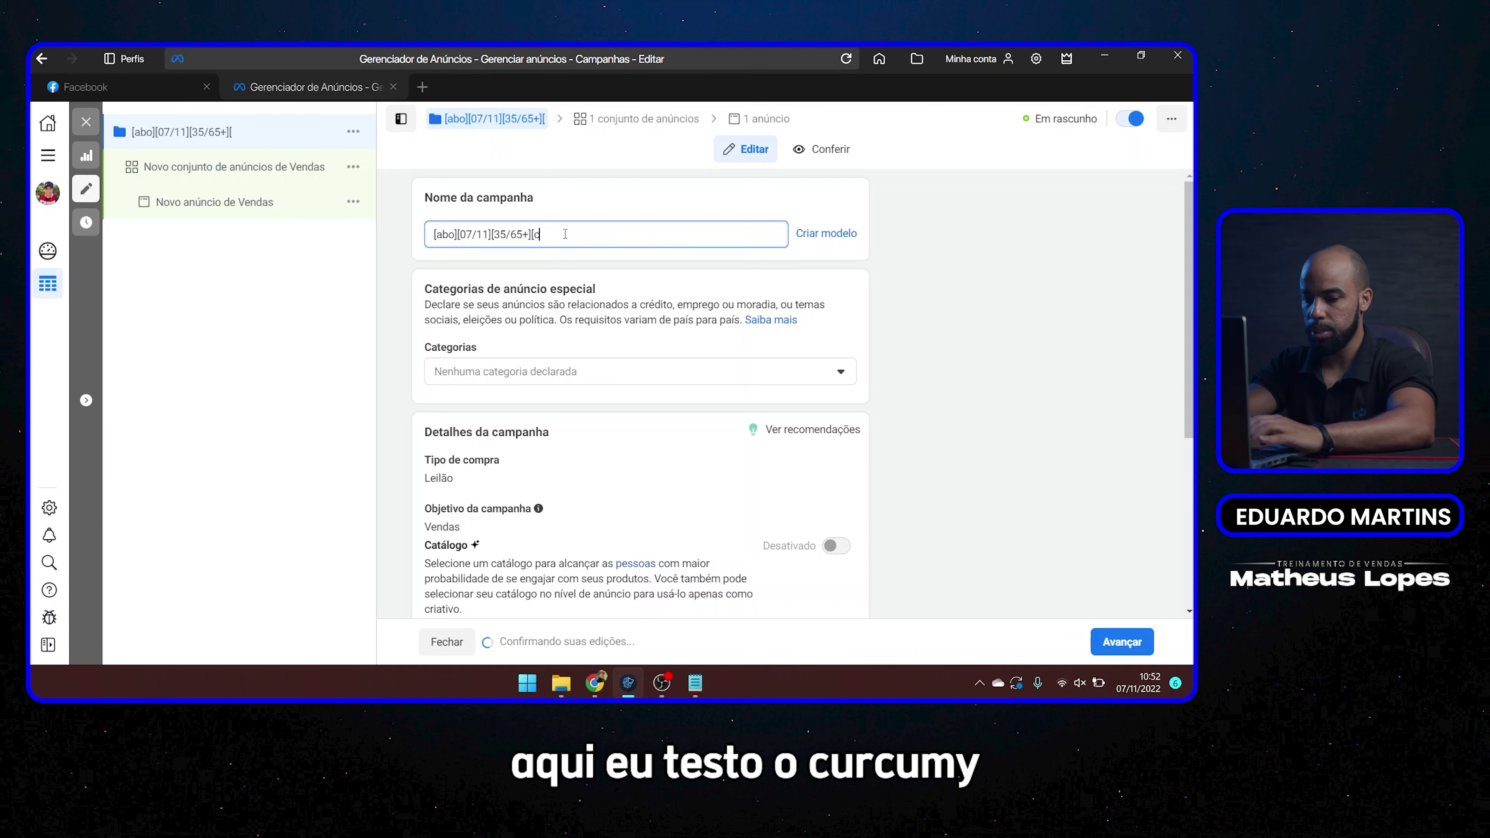
pyautogui.write('urcumy')
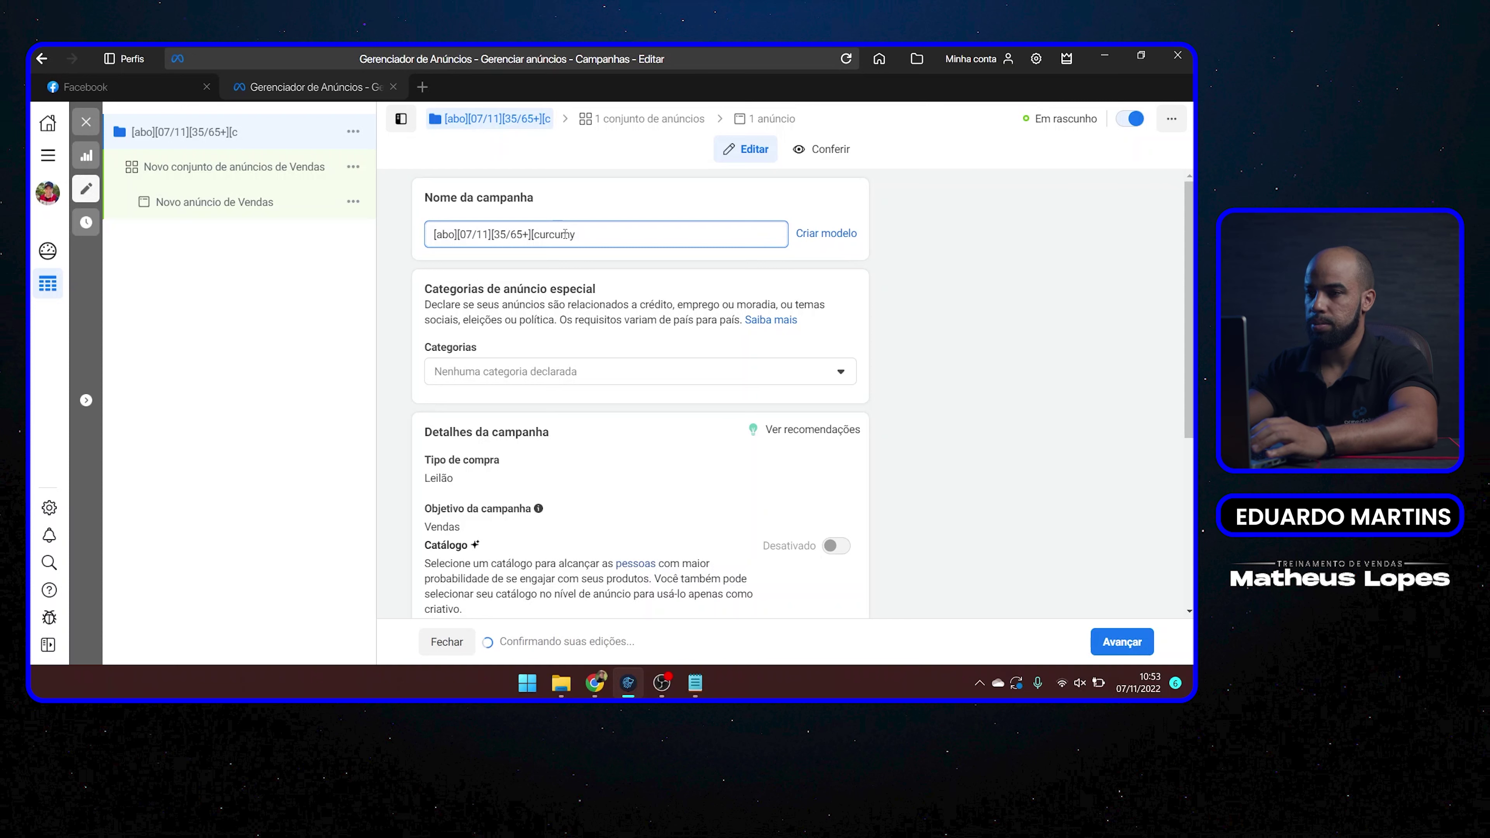
pyautogui.write(']')
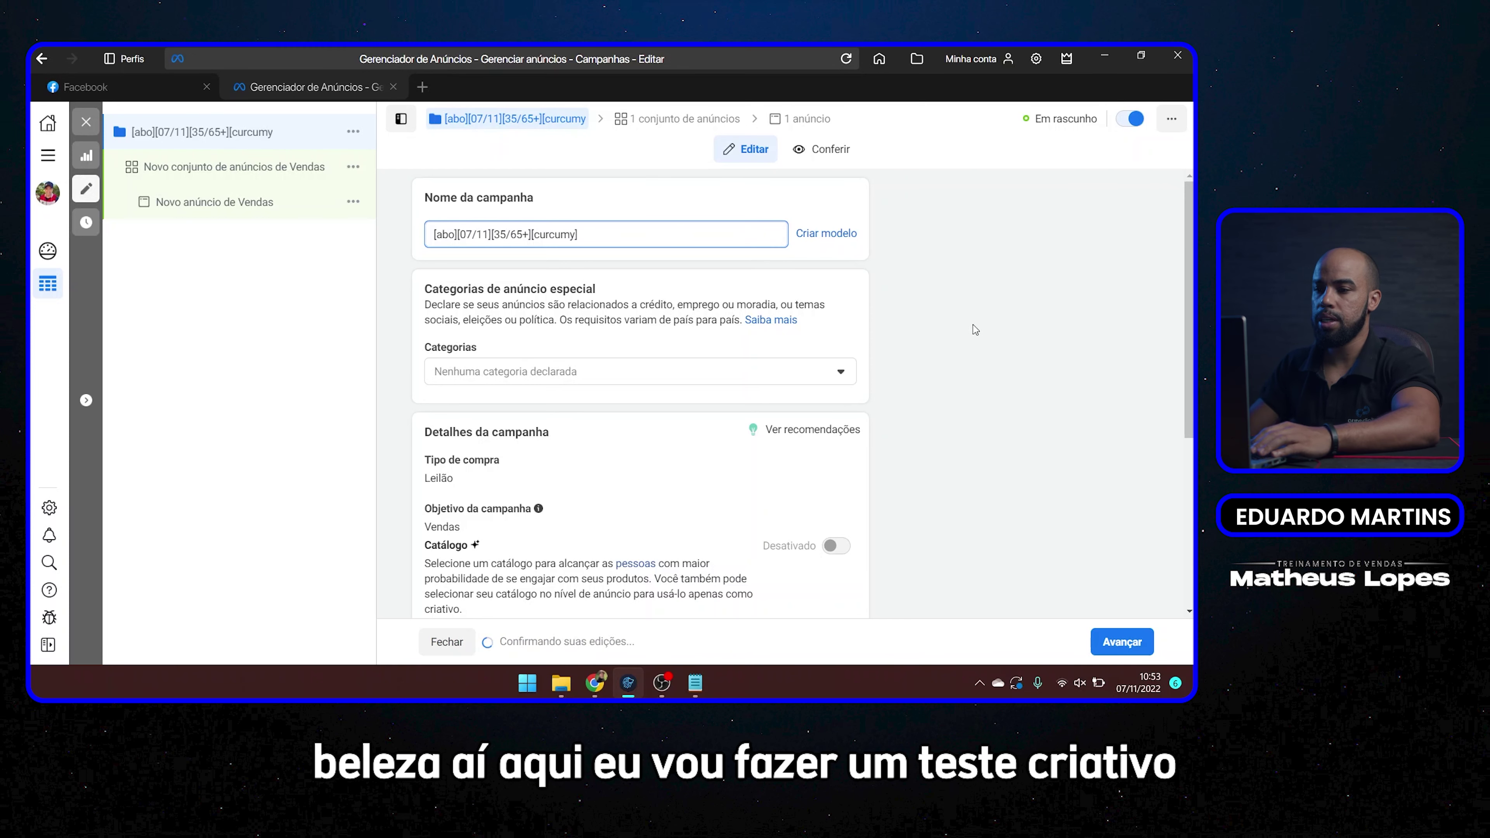
# - Go through the remaining campaign settings and advance to the ad set level
pyautogui.scroll(-2, 1014, 346)
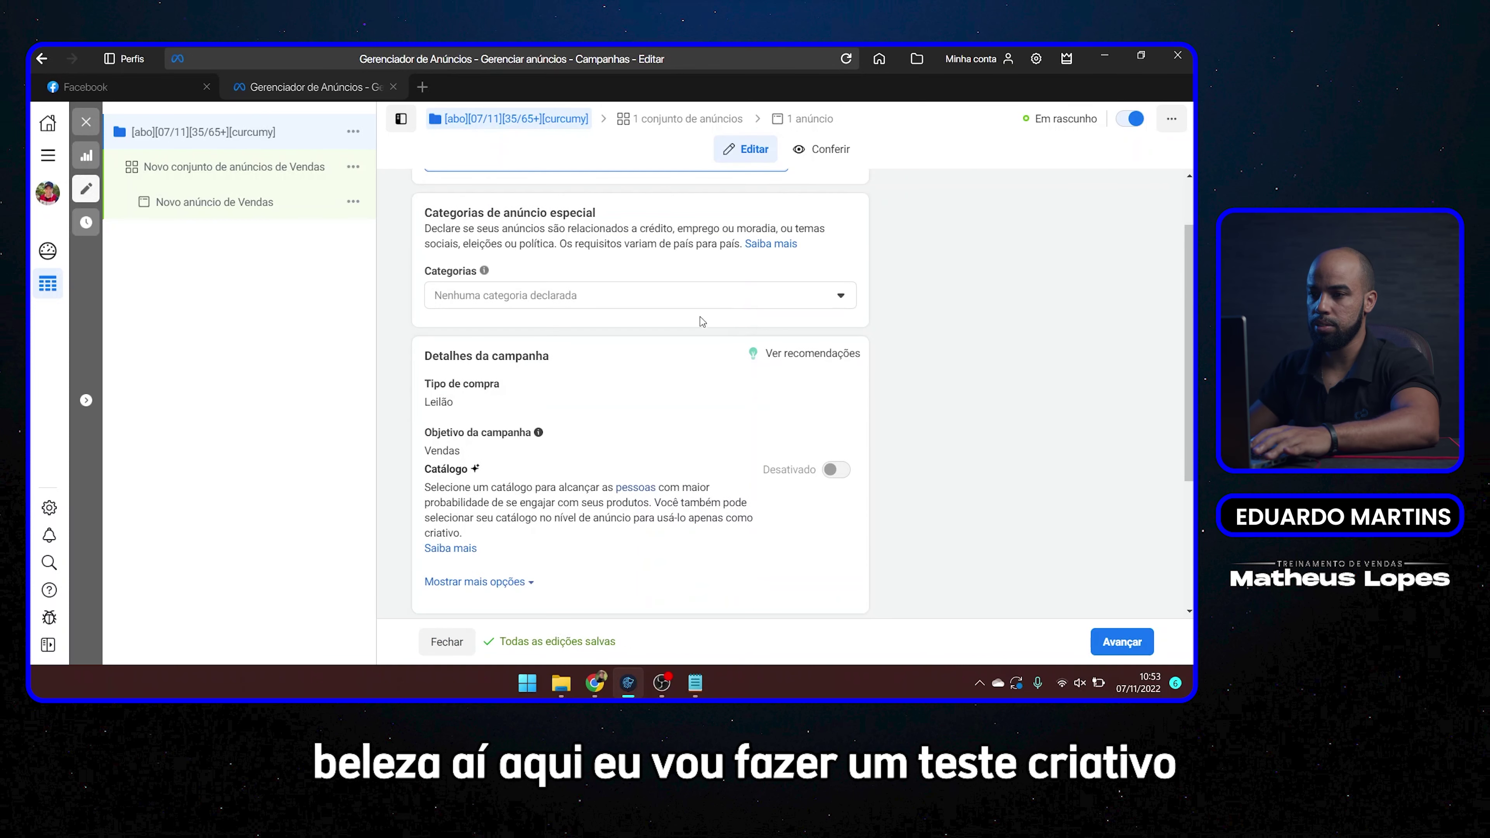
pyautogui.scroll(-4, 773, 369)
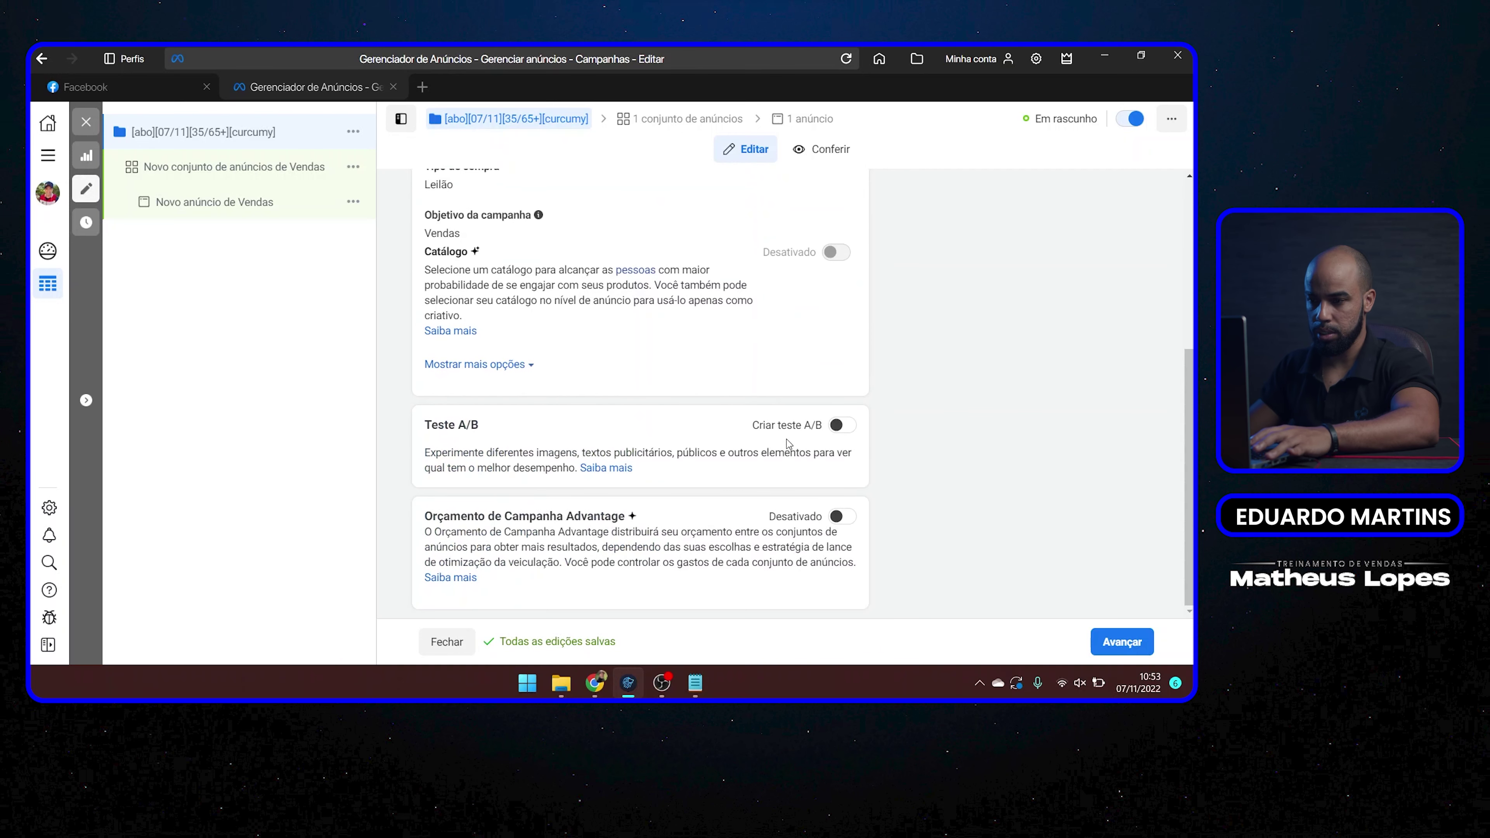
pyautogui.click(1125, 644)
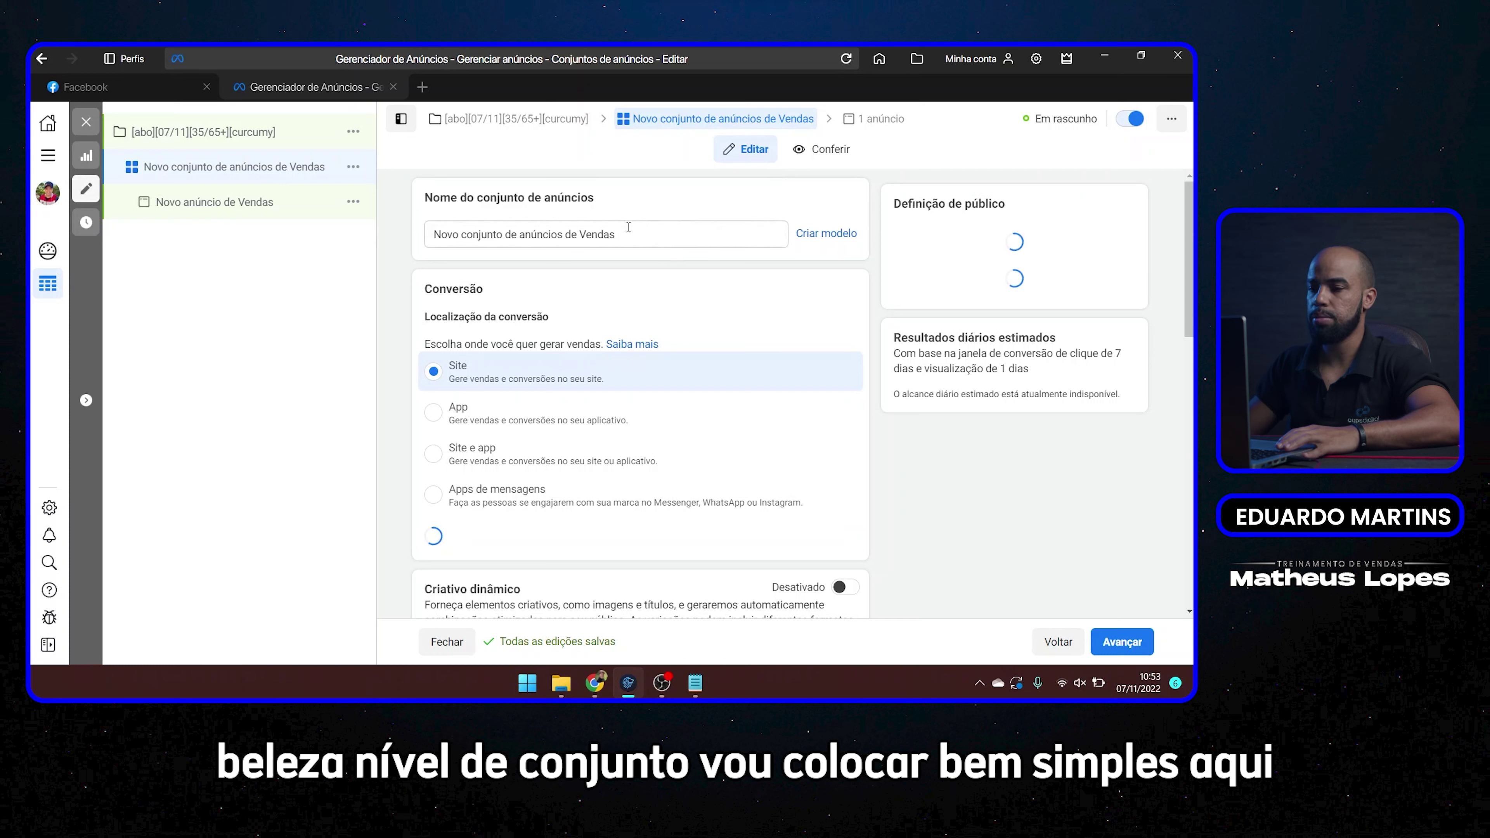
# - Rename the ad set as "Conj 01"
pyautogui.doubleClick(641, 237)
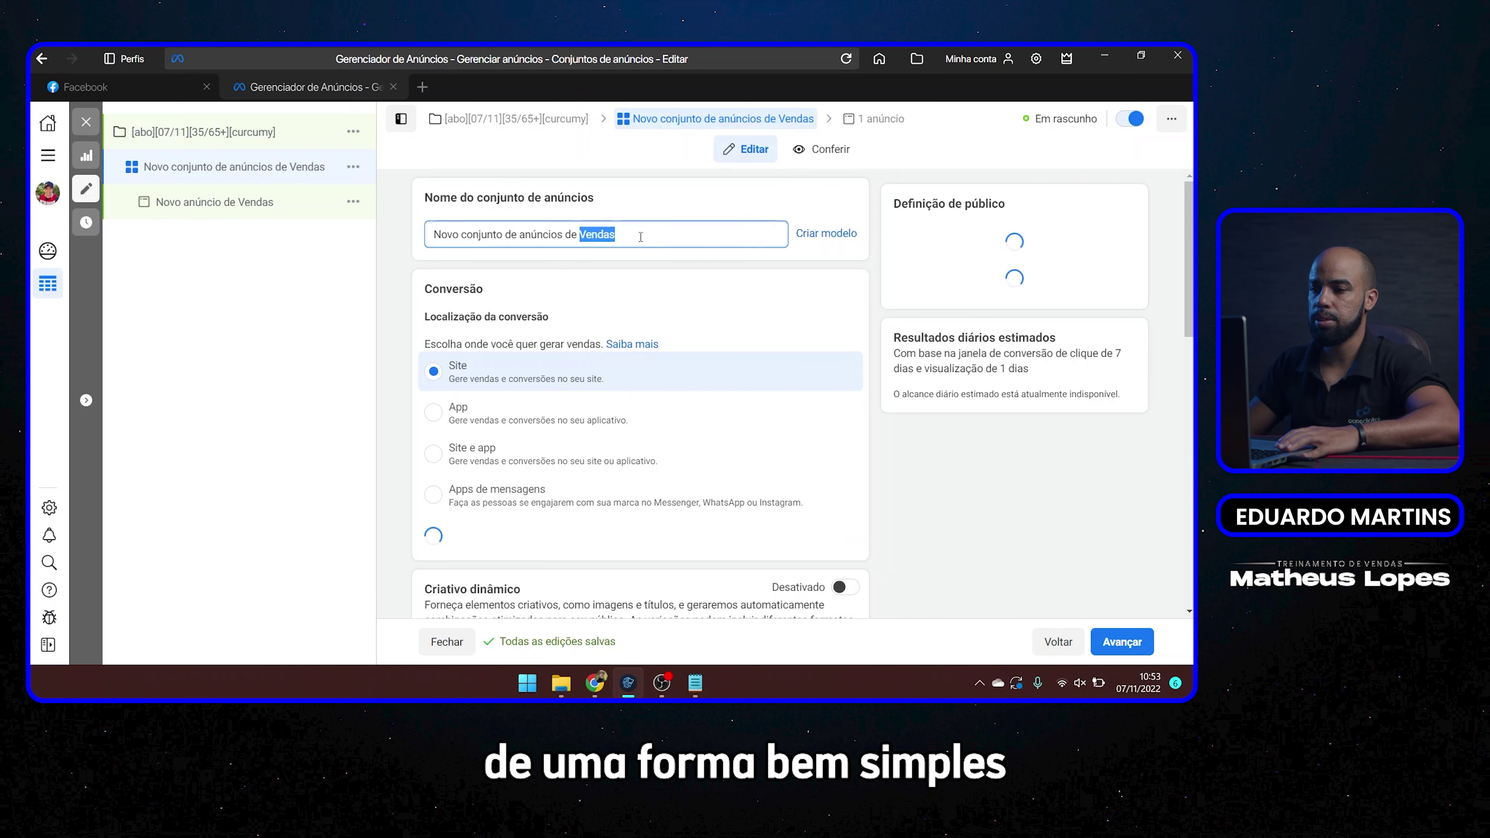
pyautogui.tripleClick(528, 234)
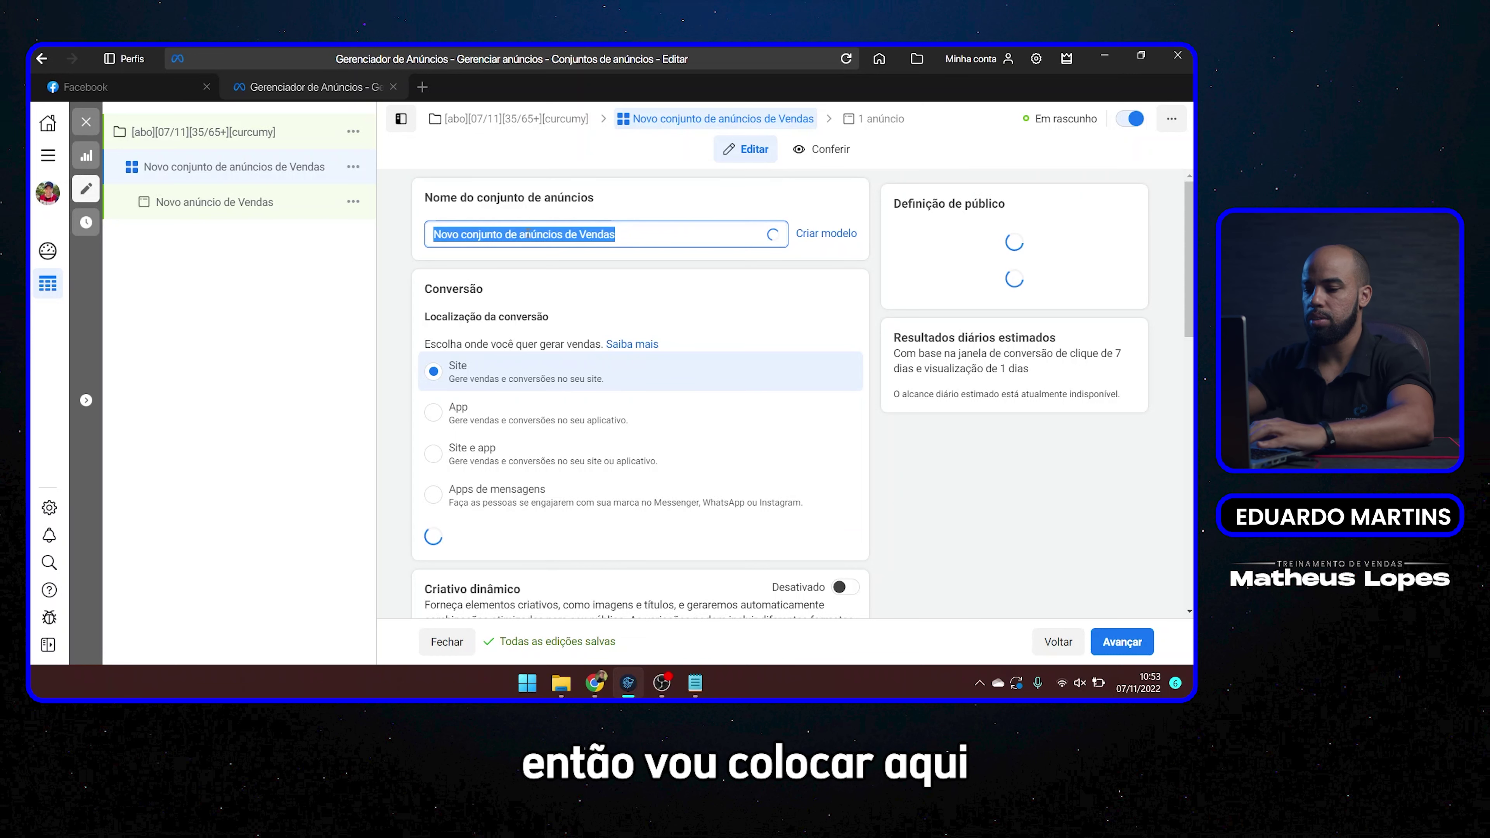
pyautogui.write('cin')
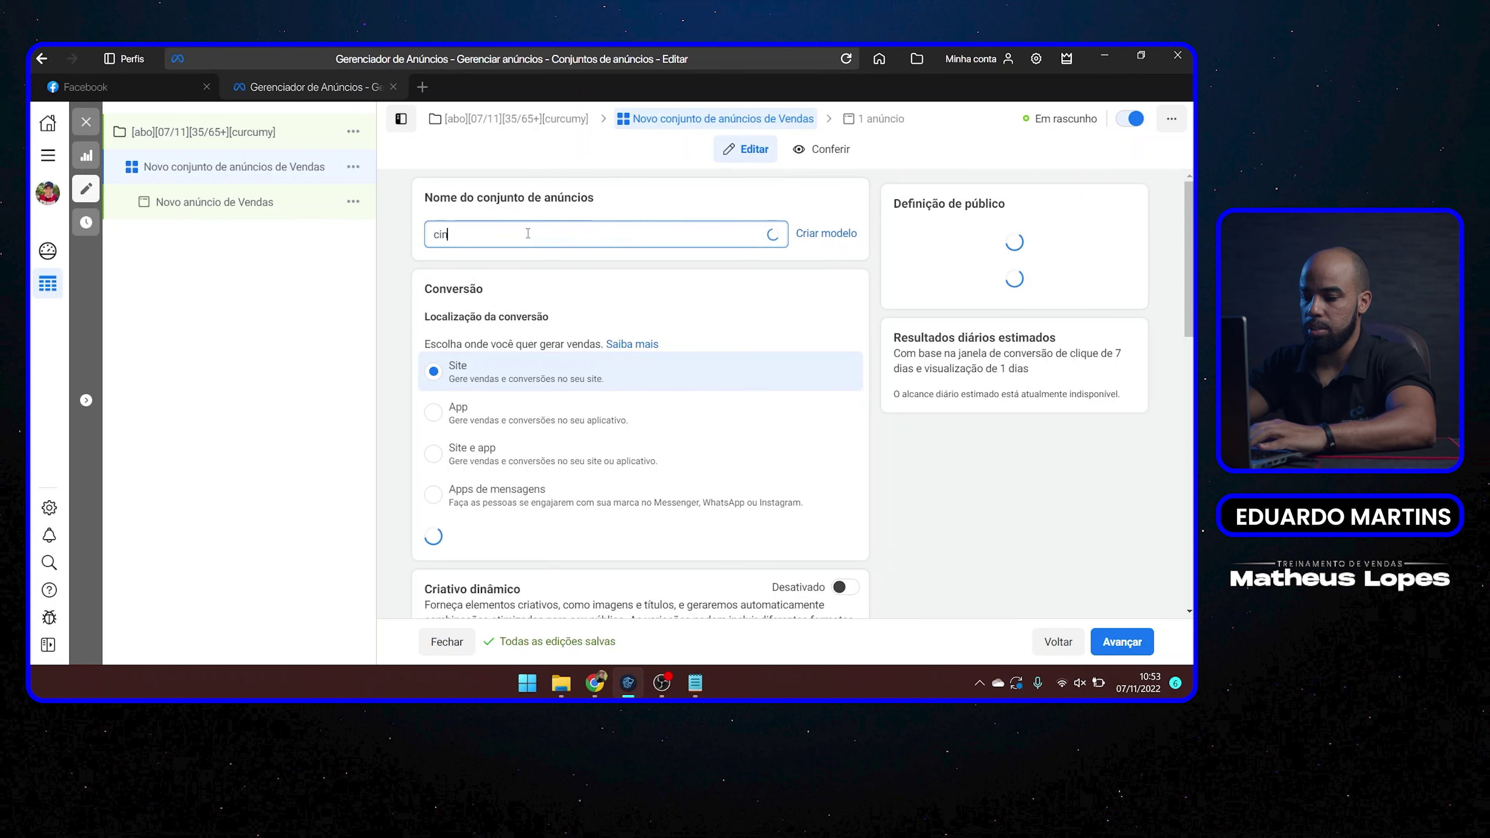
pyautogui.write('j 01')
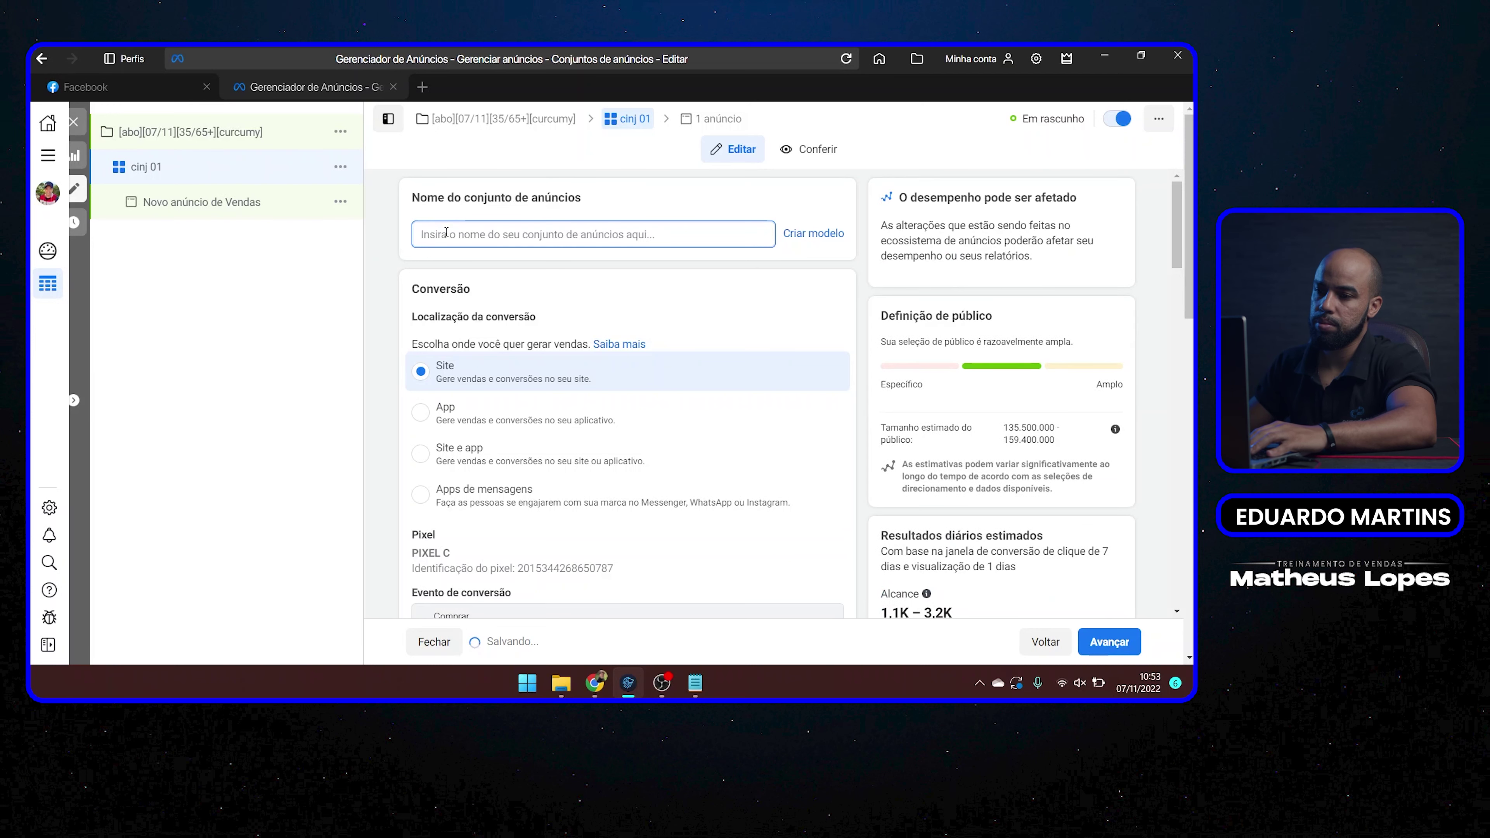
pyautogui.write('c')
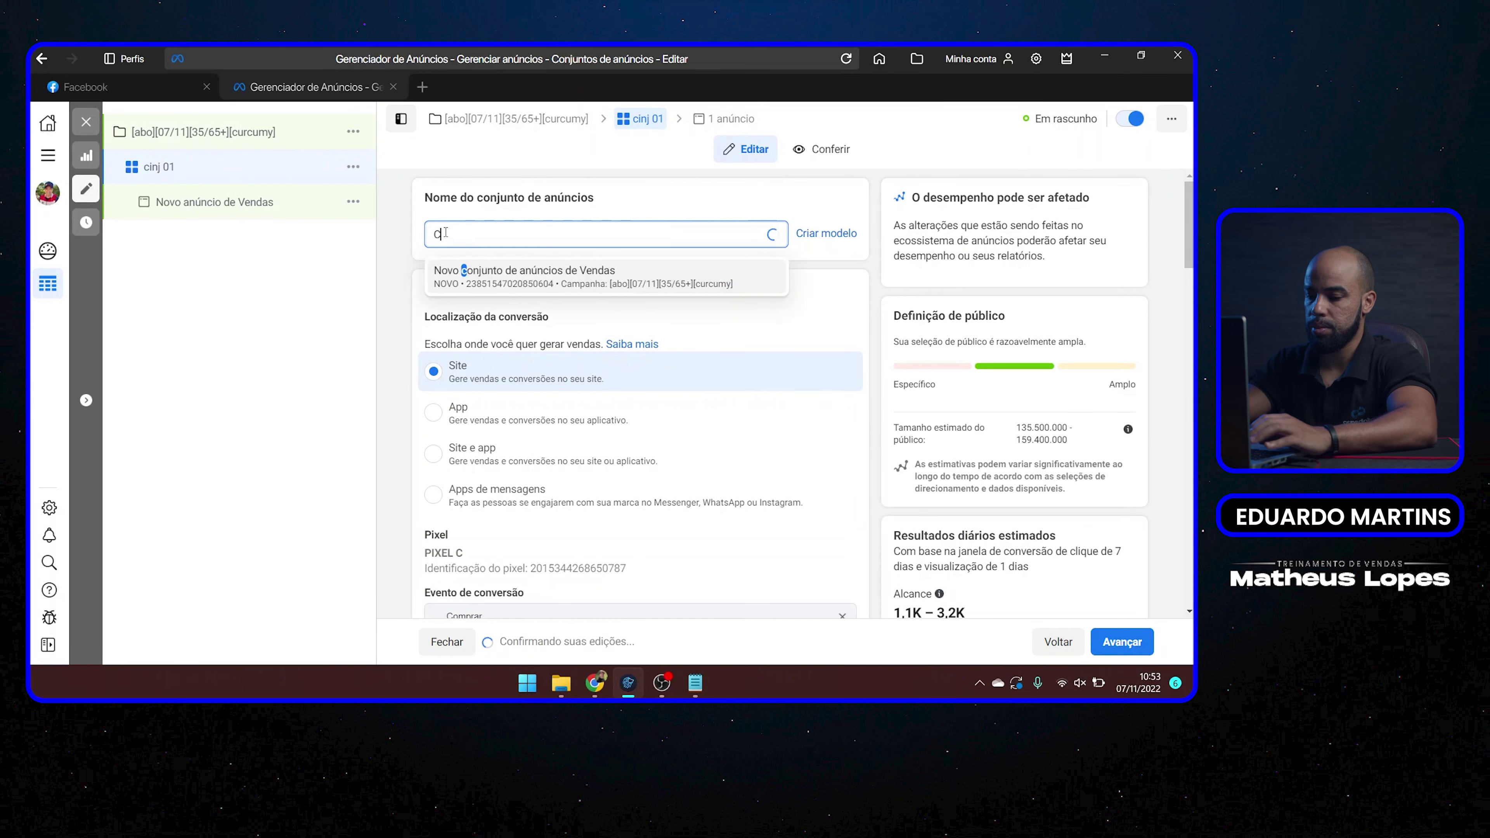
pyautogui.write('o')
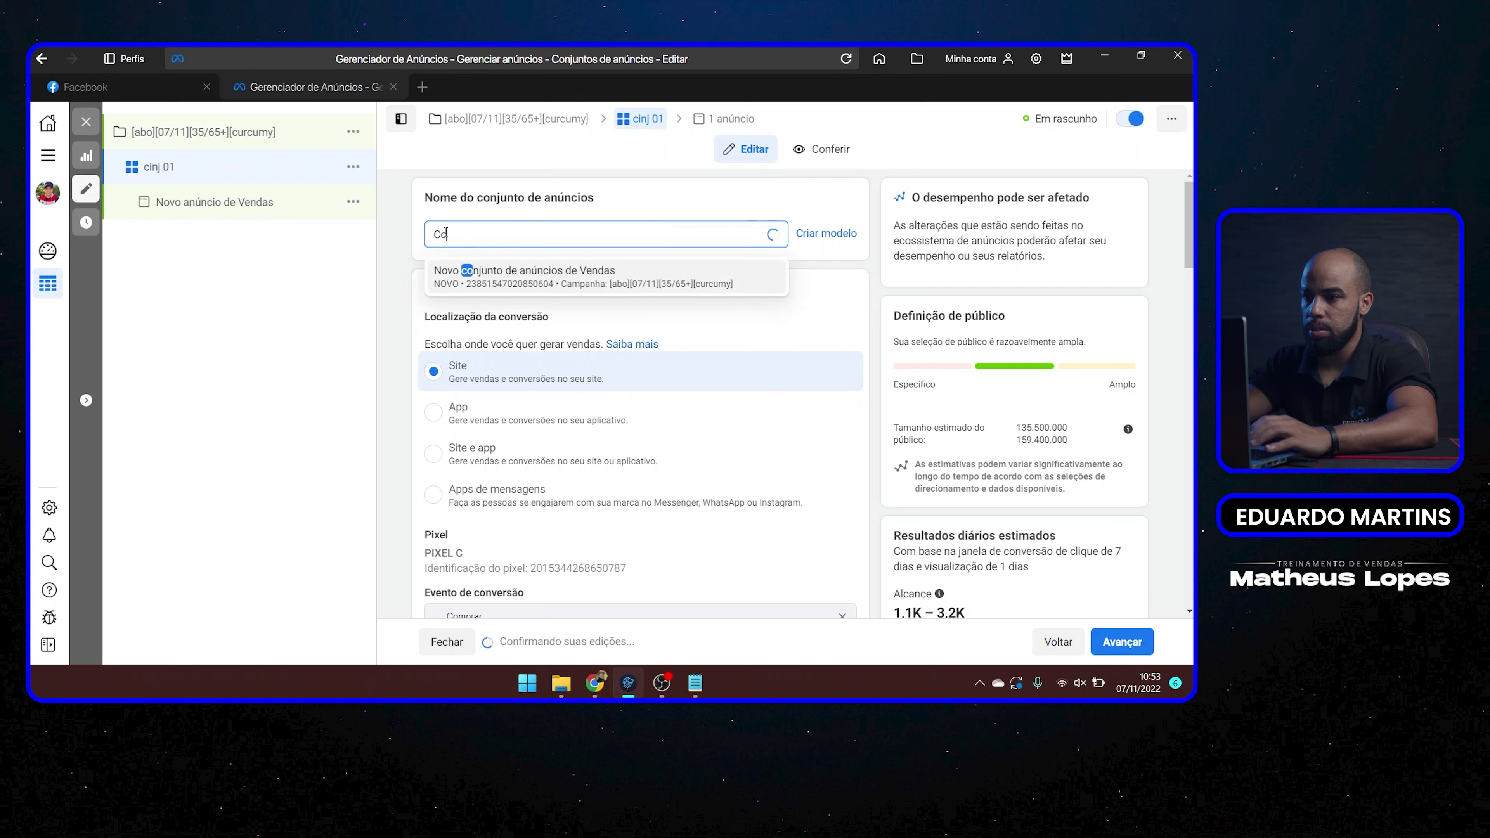
pyautogui.write('nj 01')
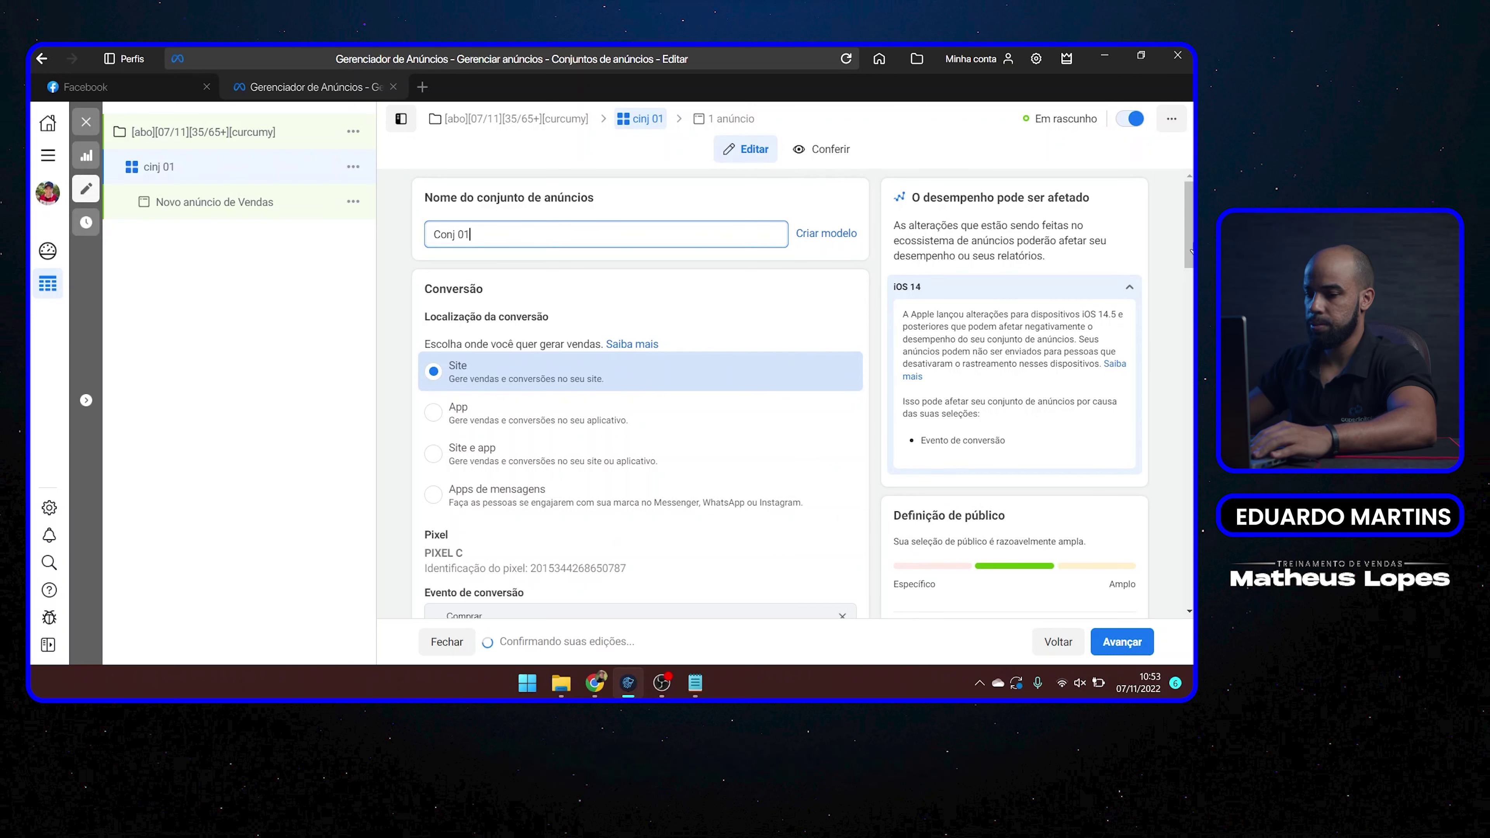
# - Set the ad set's daily budget to R$ 49,97
pyautogui.scroll(-7, 661, 491)
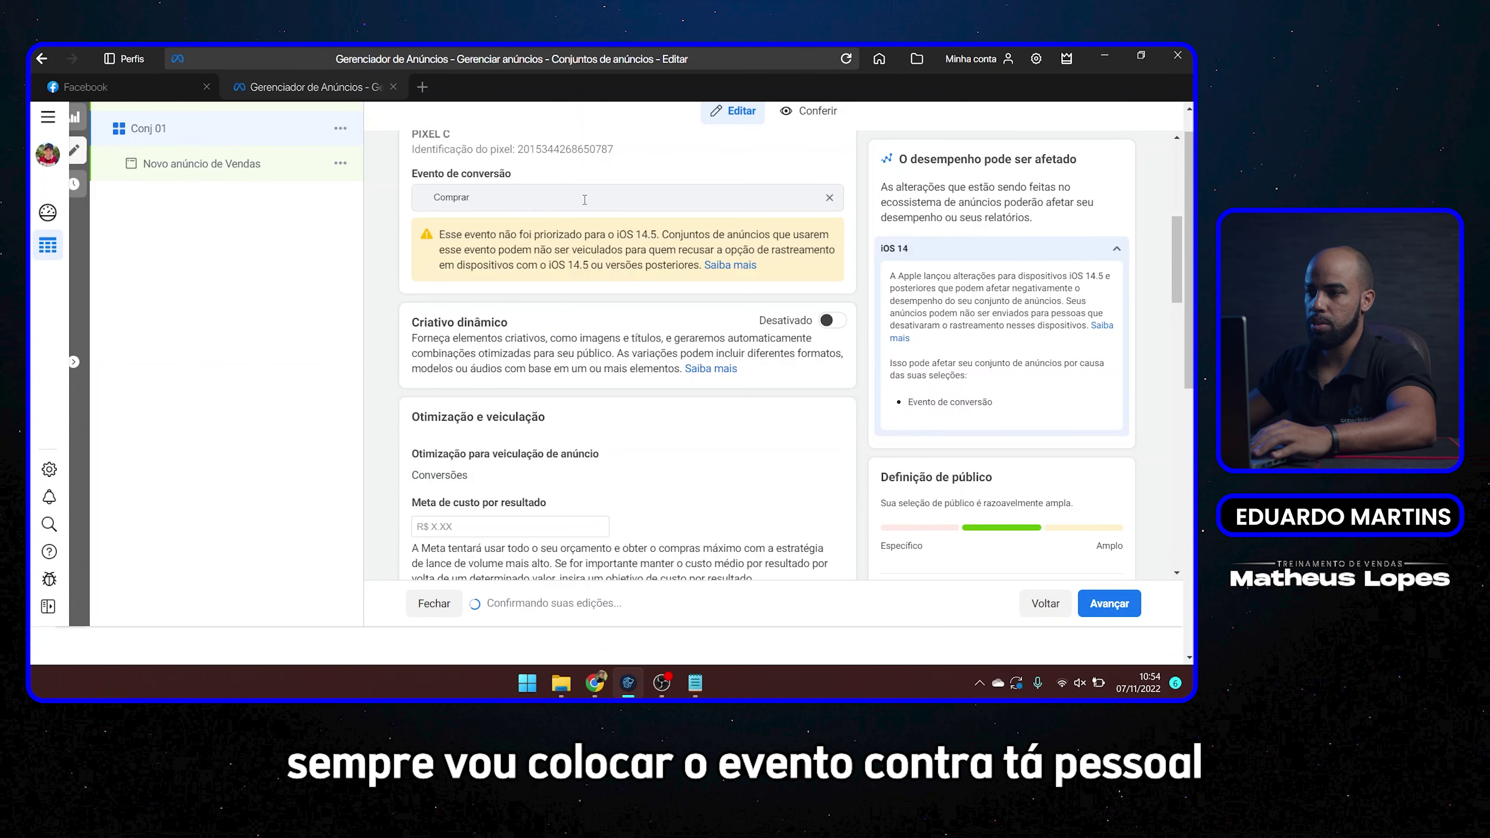
pyautogui.scroll(3, 562, 256)
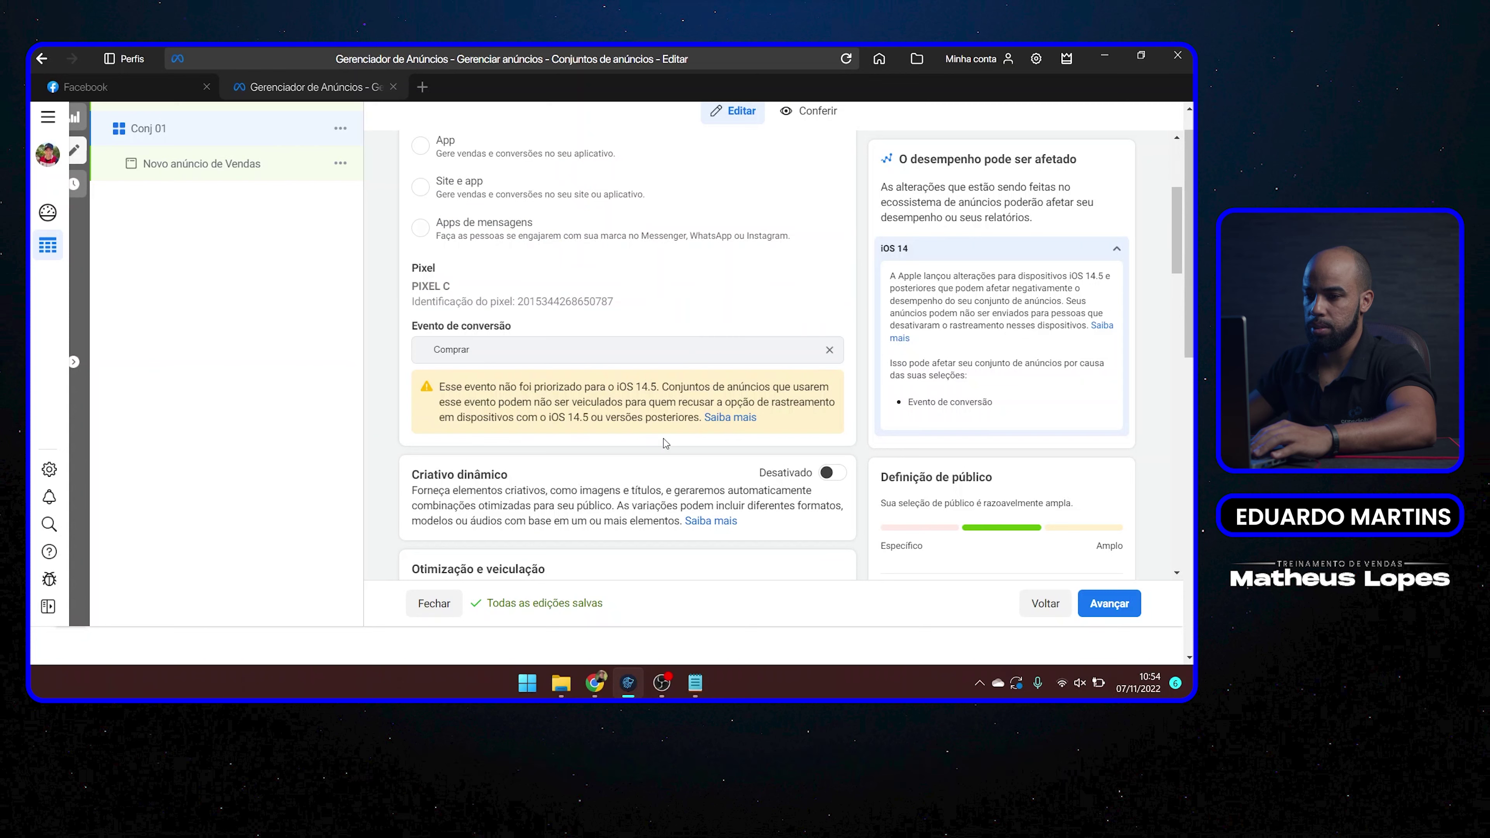
pyautogui.scroll(-4, 669, 440)
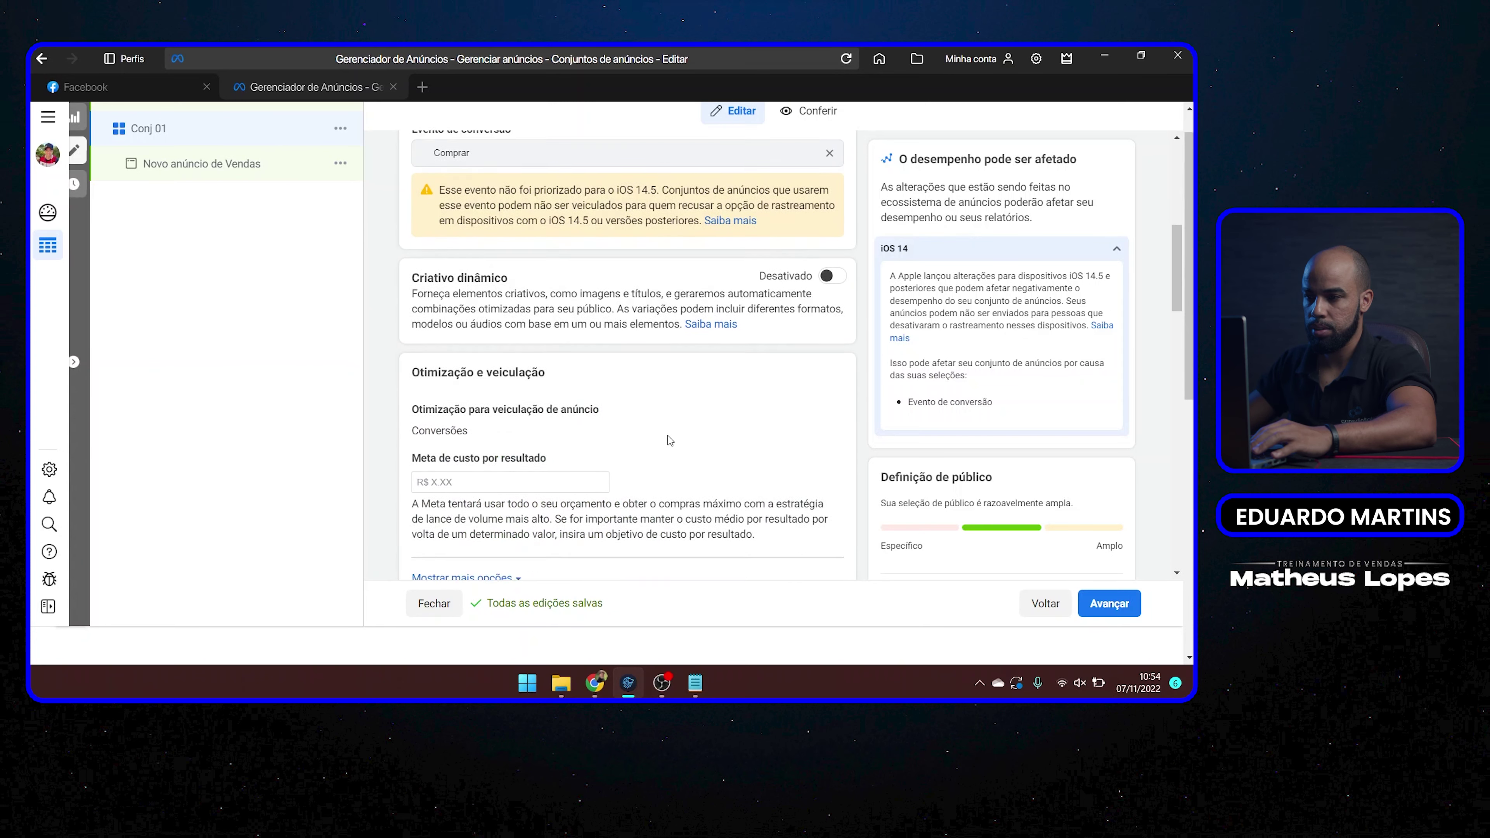
pyautogui.scroll(-1, 670, 440)
pyautogui.scroll(-4, 670, 441)
pyautogui.scroll(-3, 670, 440)
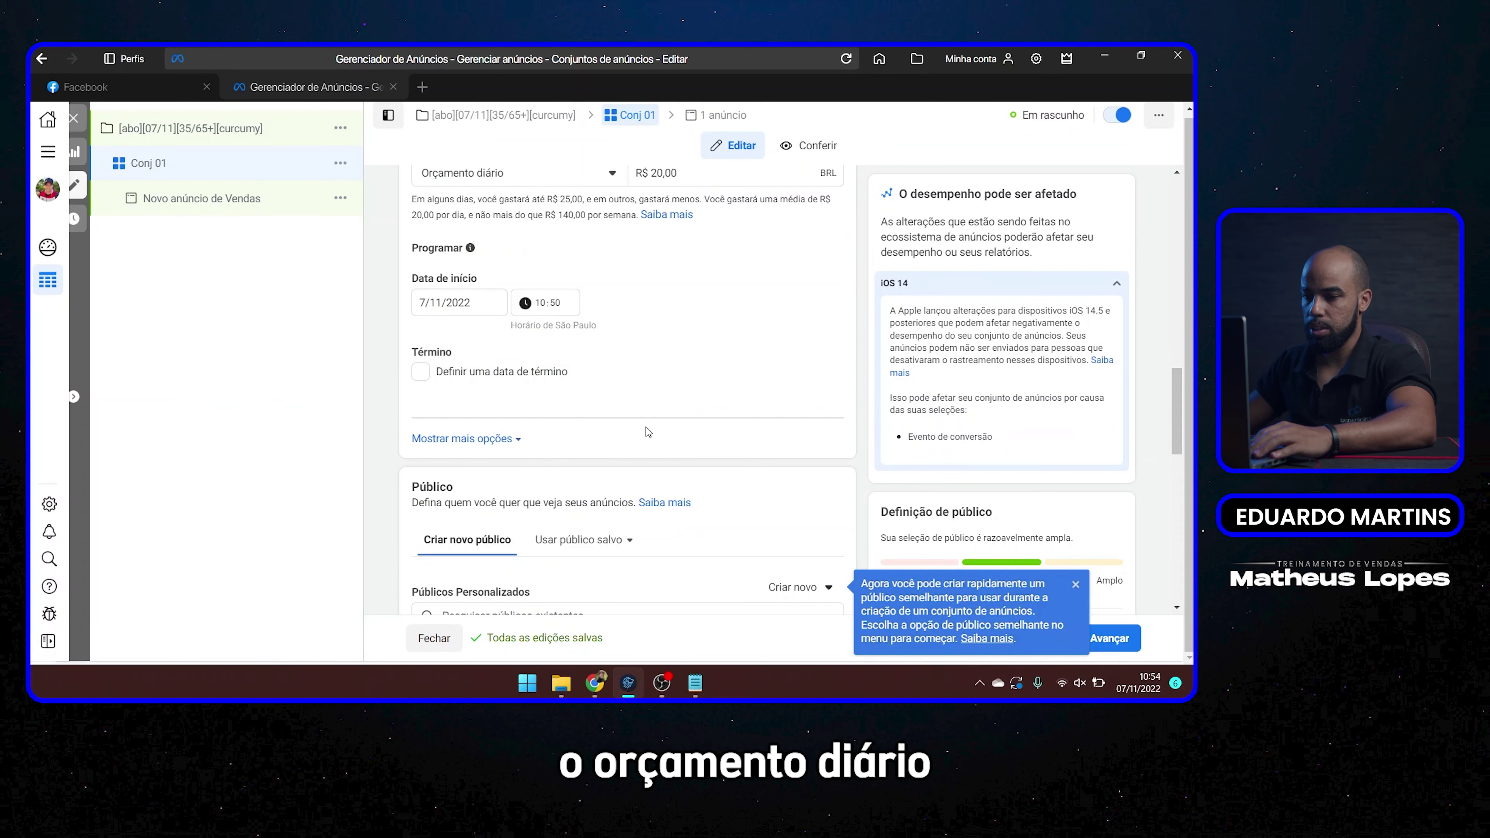
pyautogui.scroll(4, 649, 438)
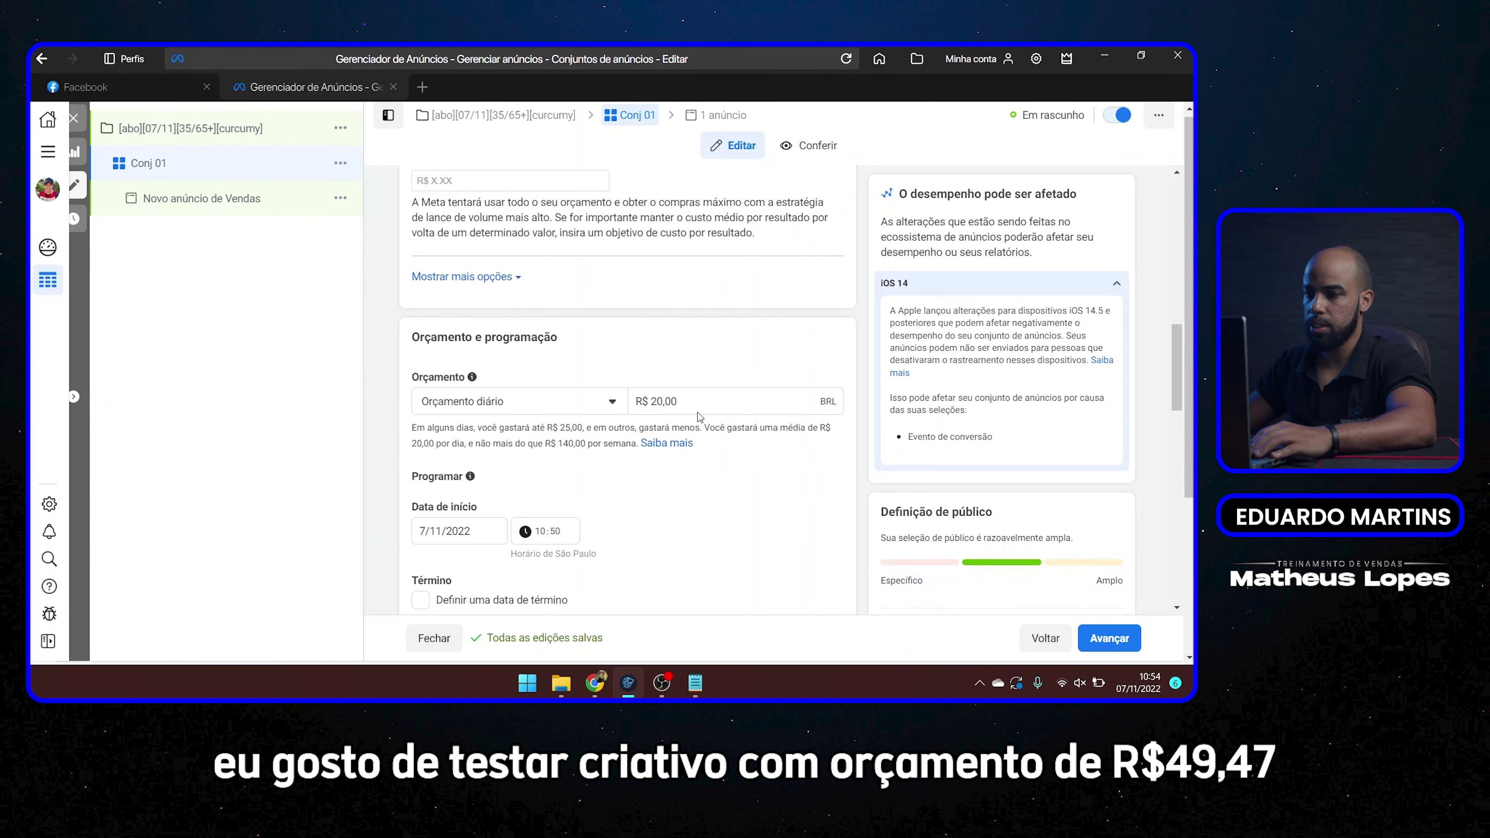
pyautogui.tripleClick(700, 403)
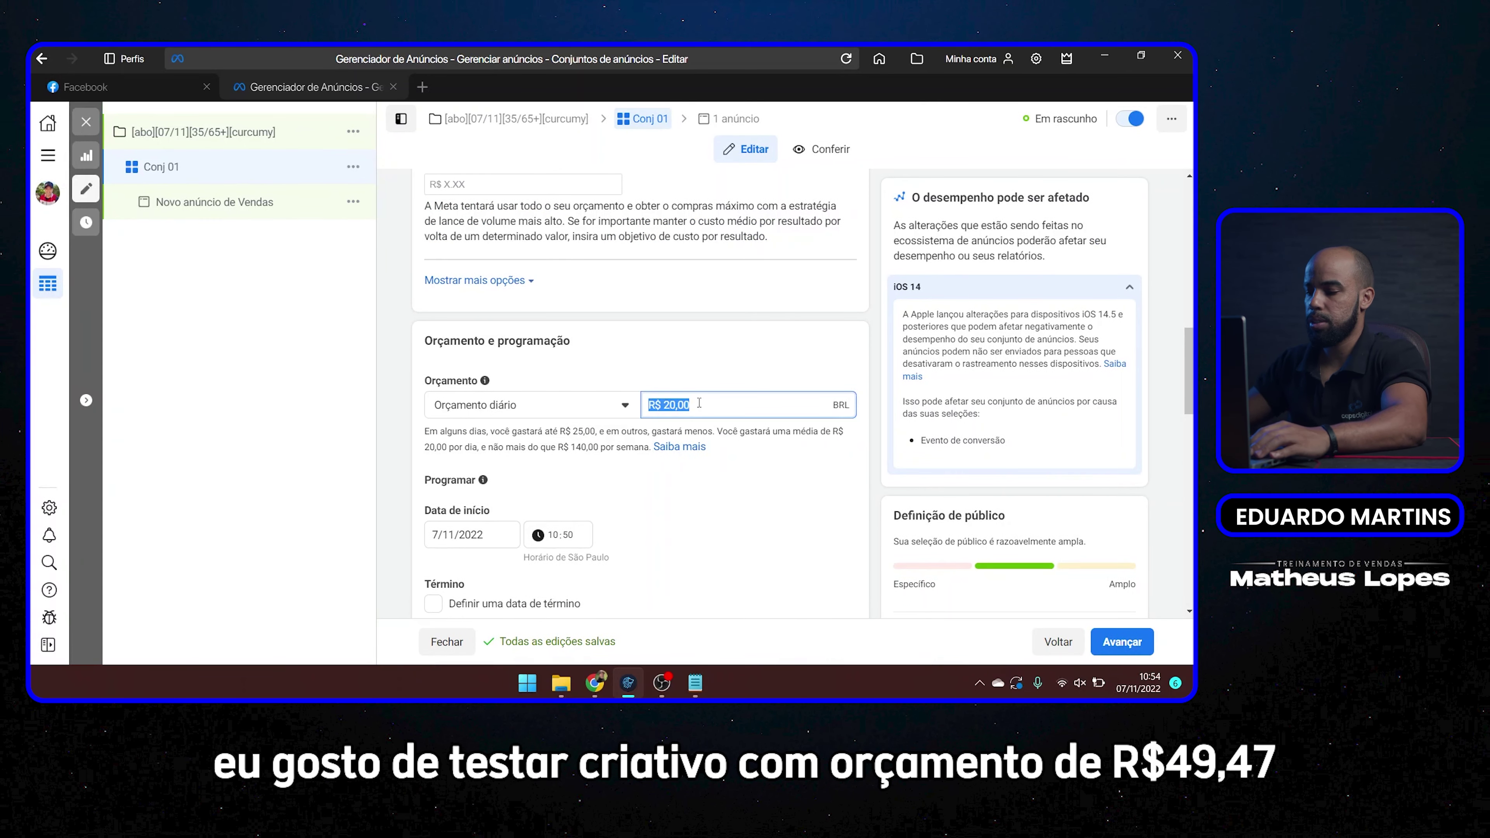
pyautogui.write('49,9')
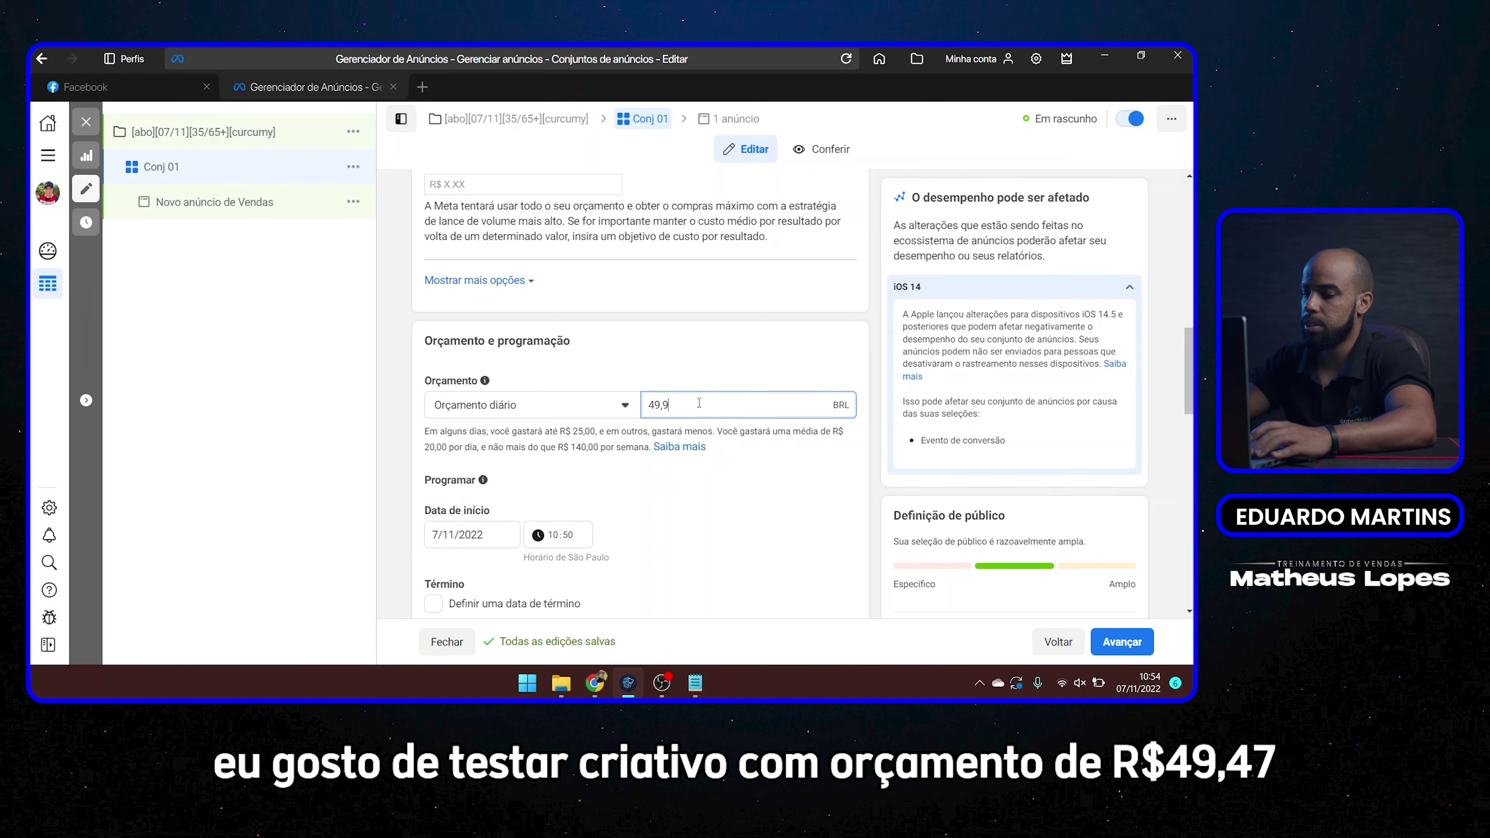
pyautogui.write('7')
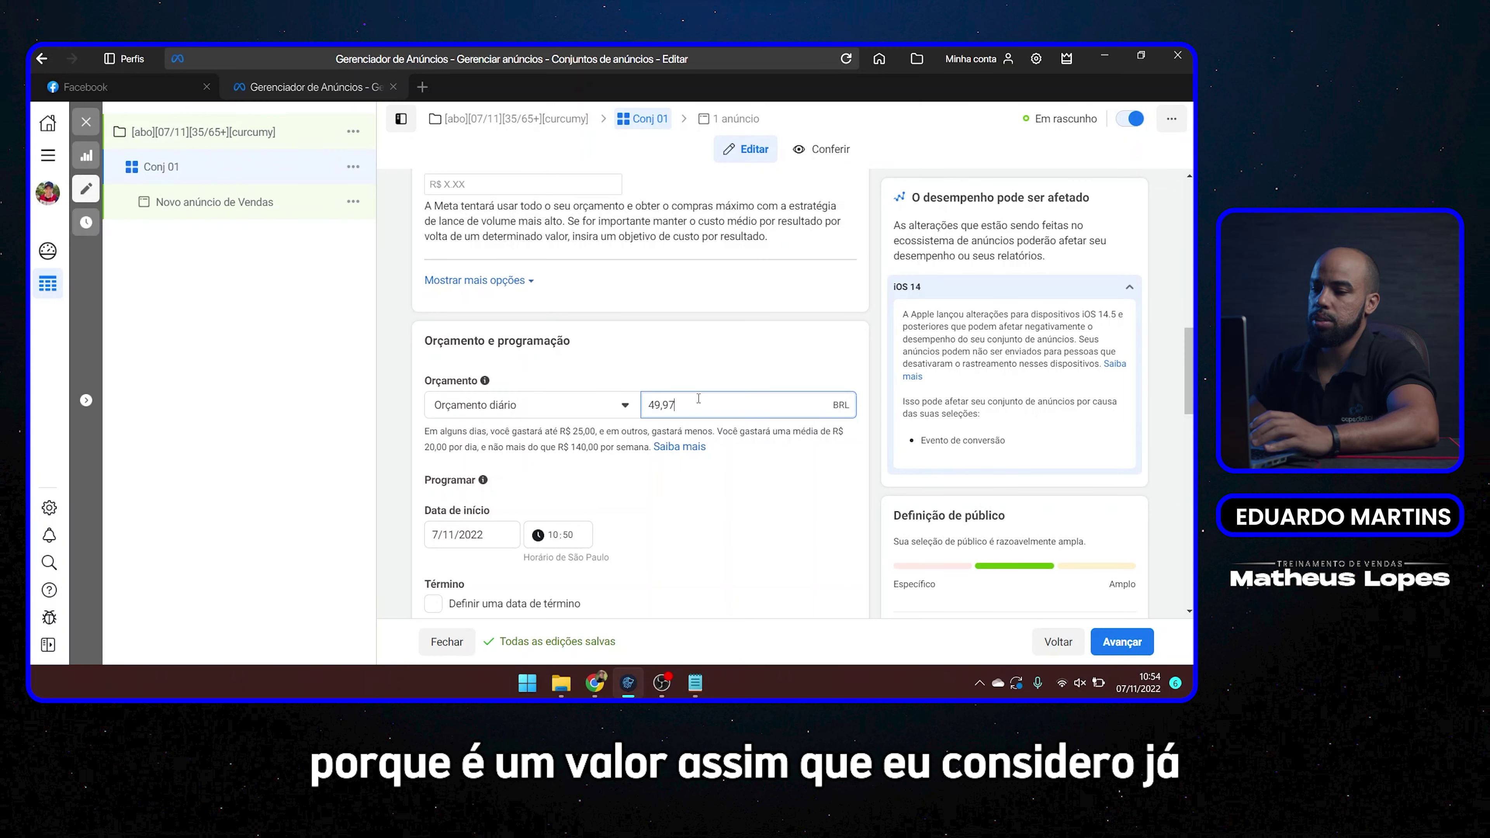
pyautogui.click(779, 489)
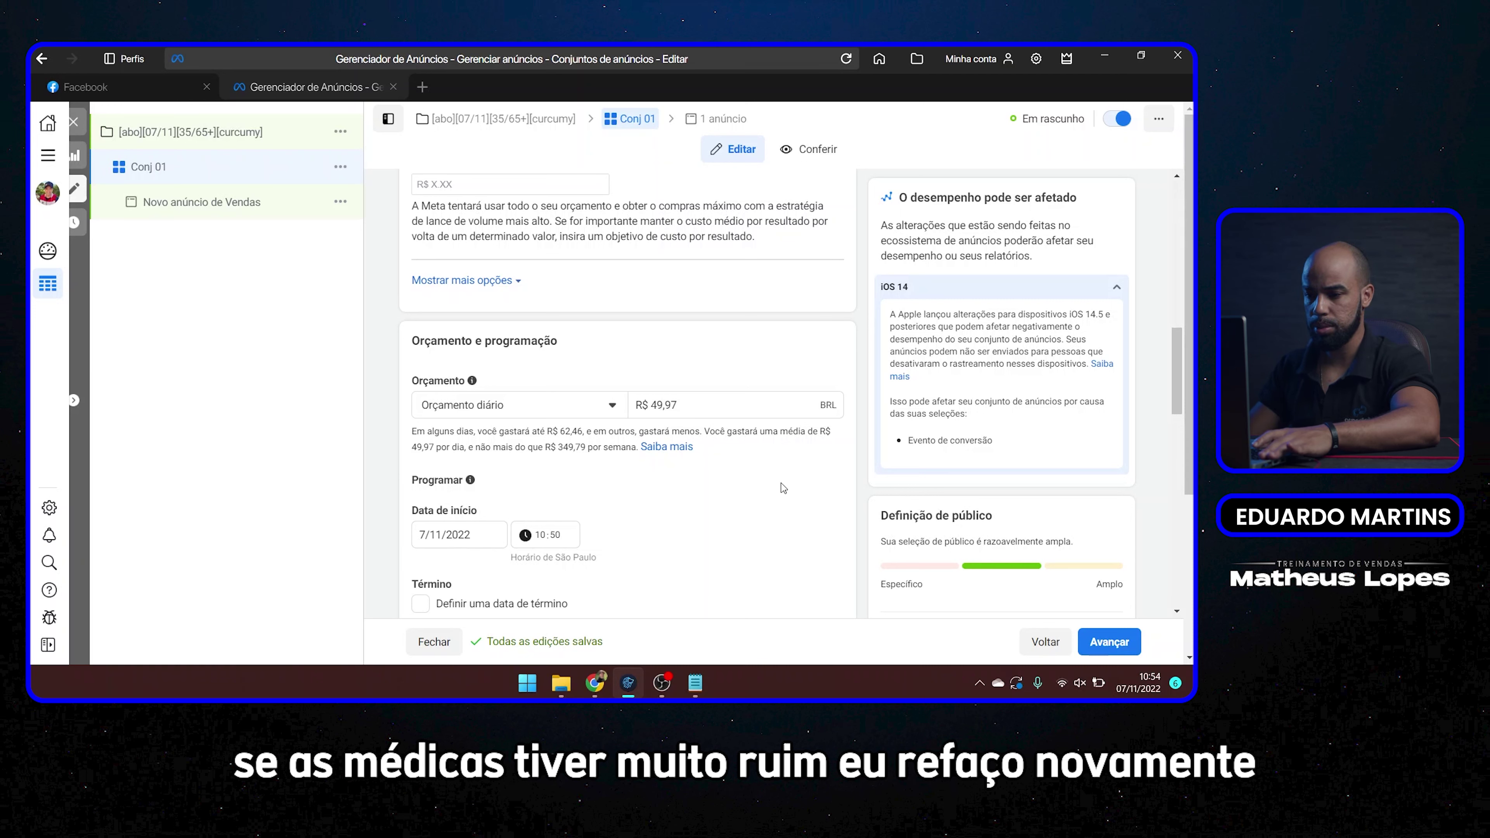
# - Schedule the ad set to start on 8/11/2022 at 00:07
pyautogui.scroll(-4, 784, 487)
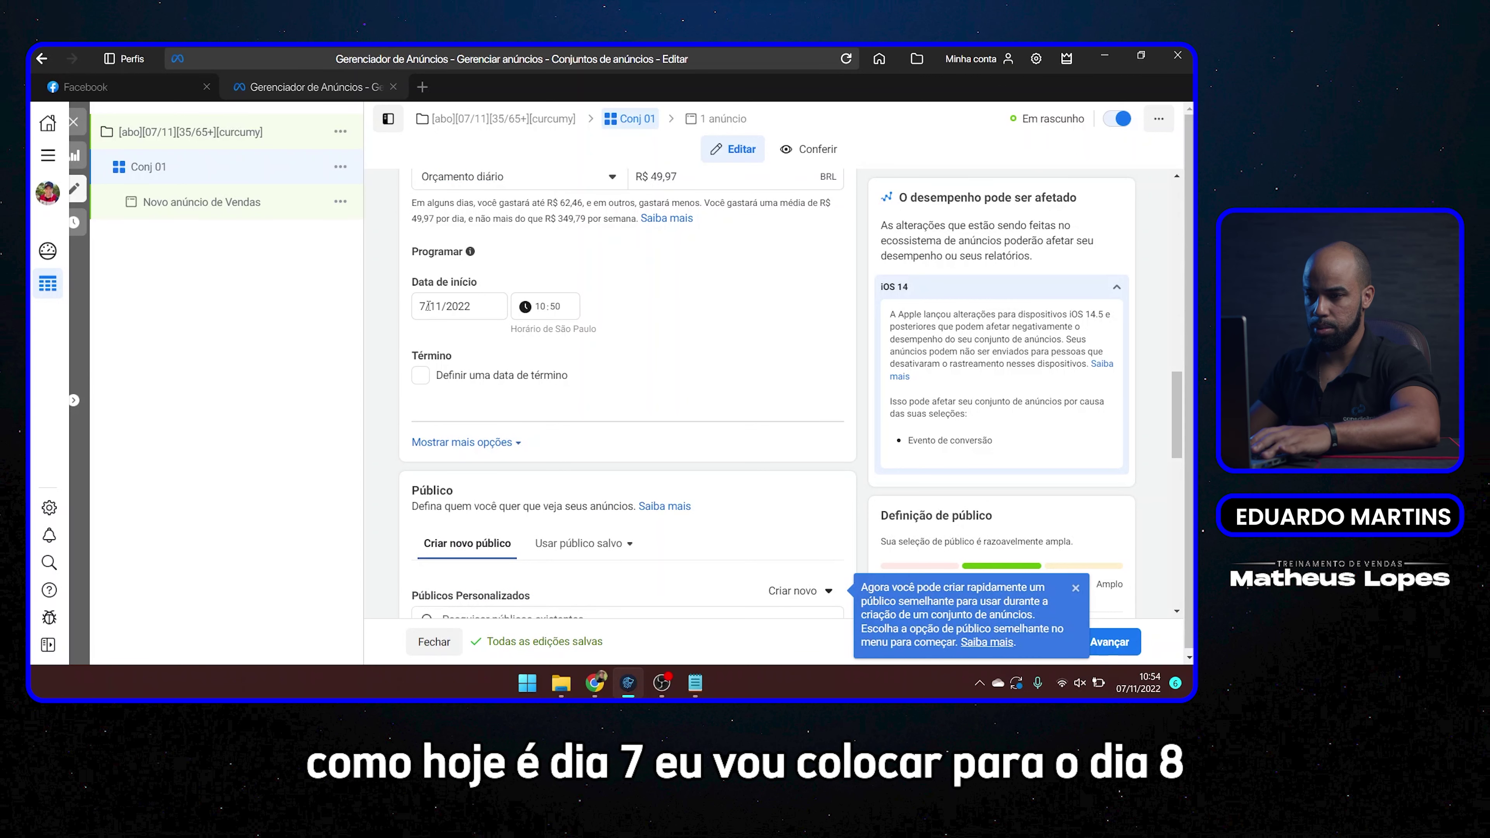
pyautogui.click(467, 305)
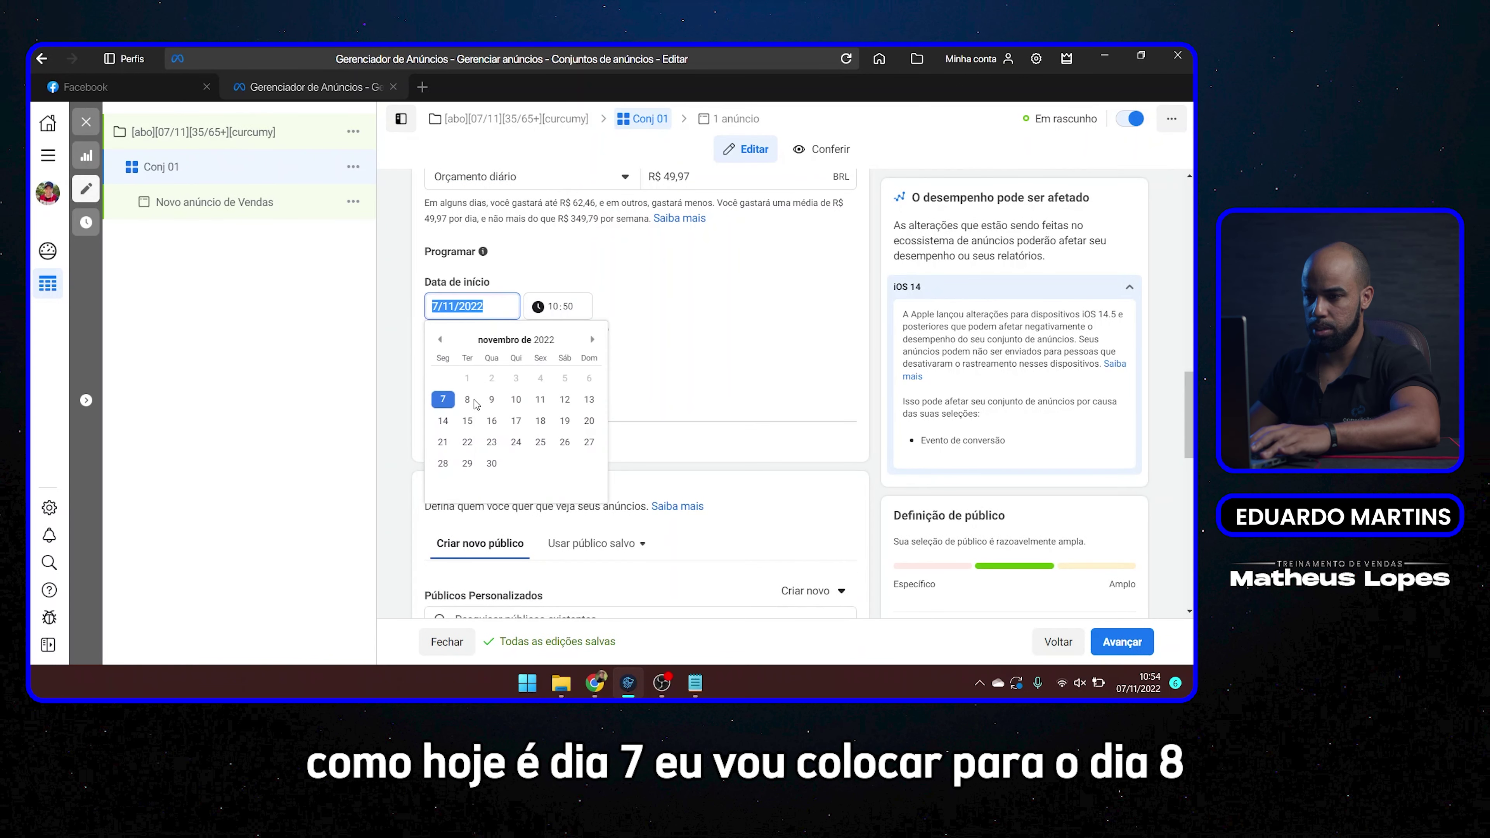
pyautogui.click(469, 404)
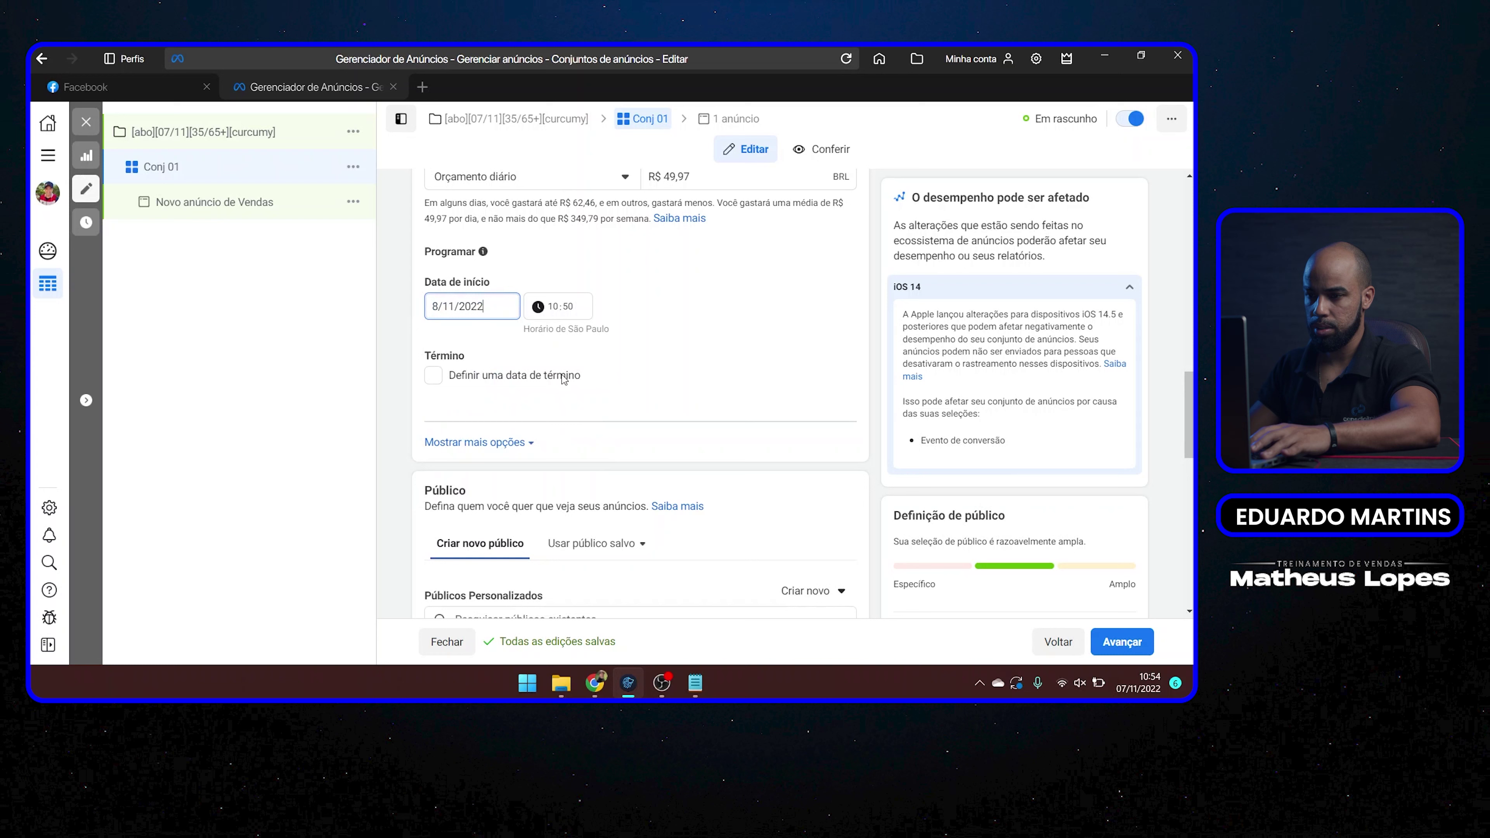
pyautogui.click(557, 312)
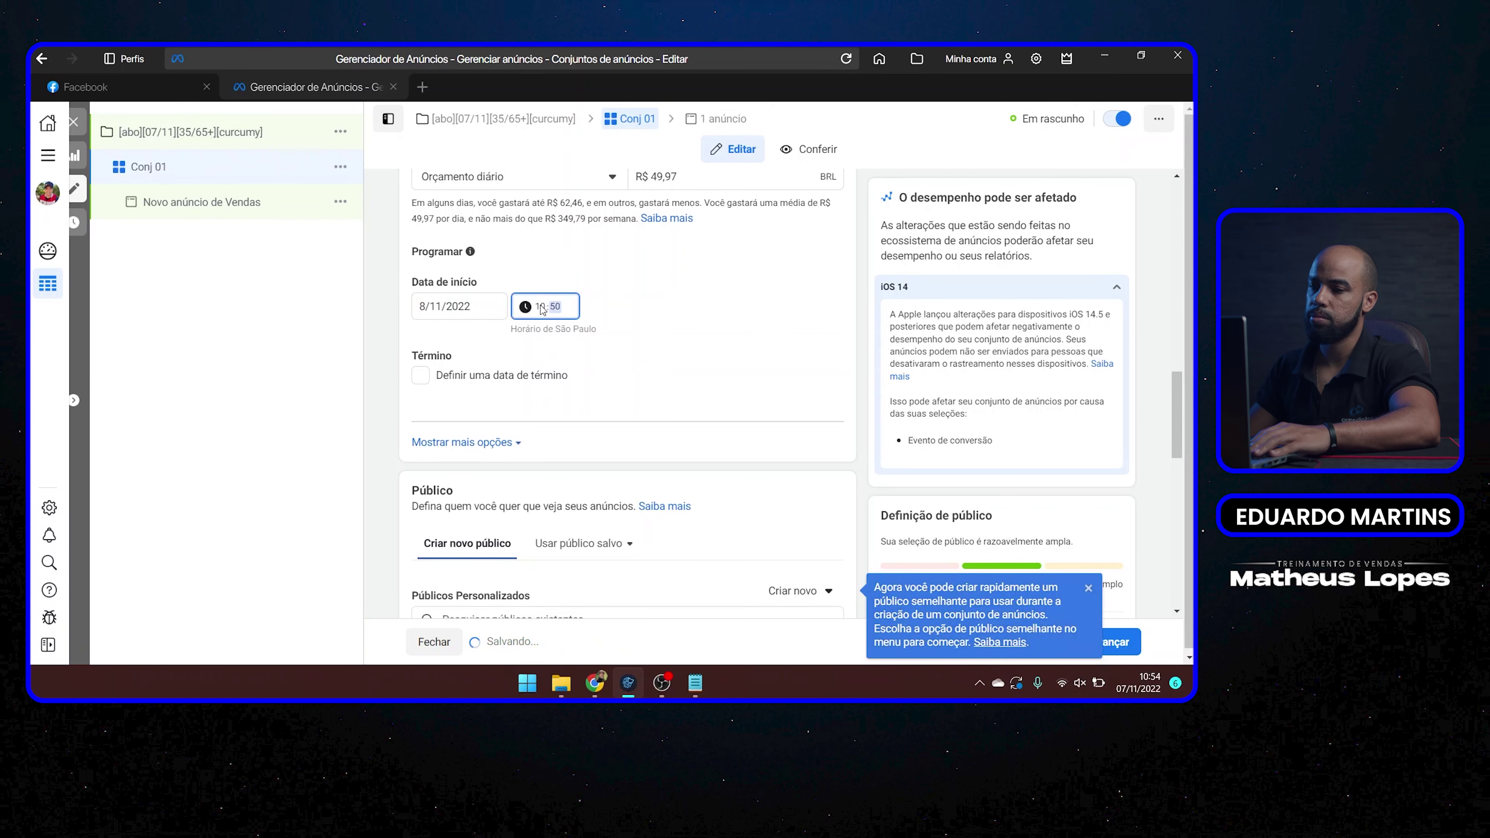
pyautogui.click(542, 310)
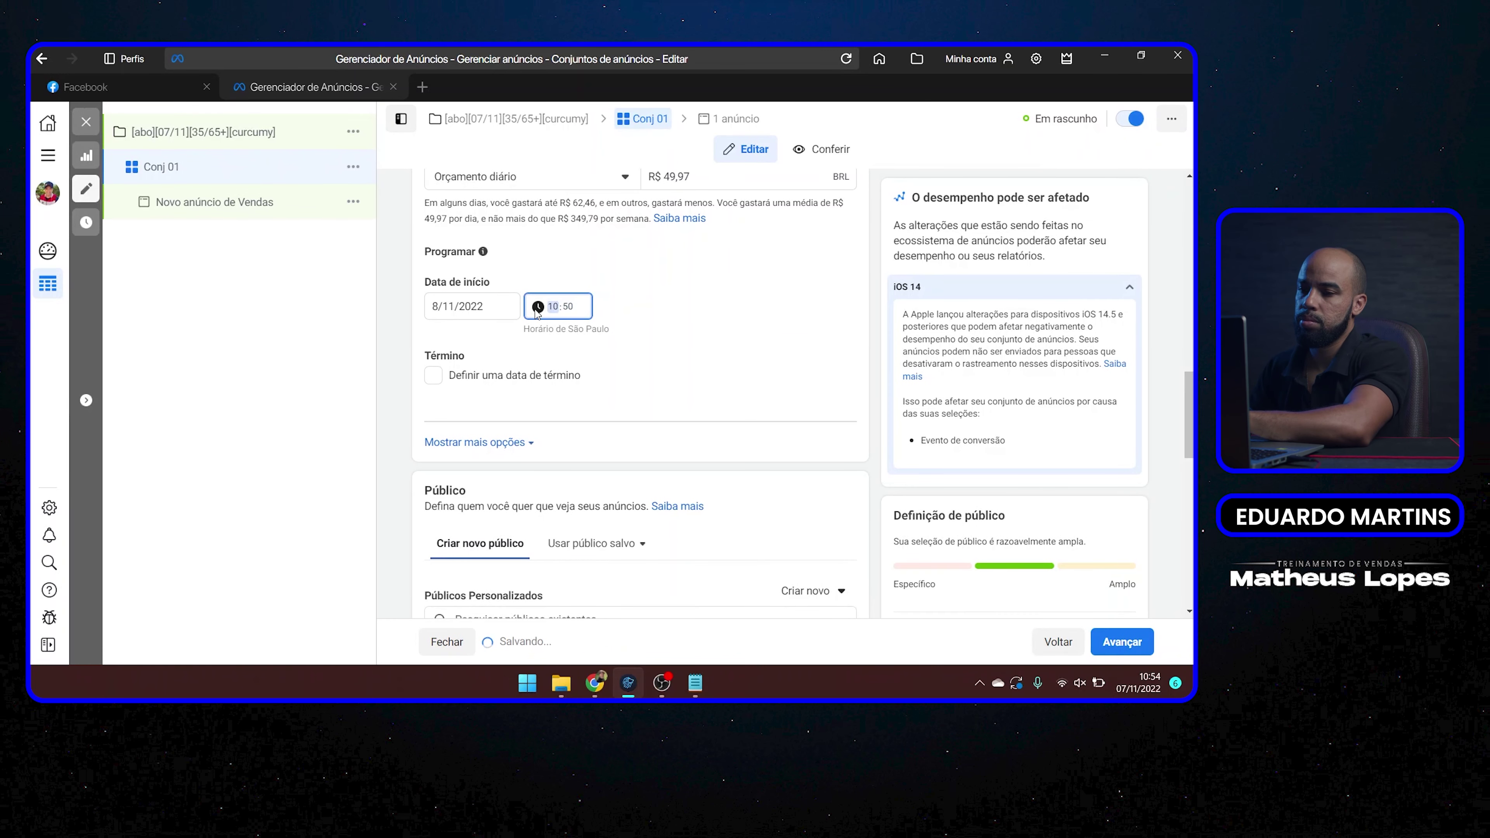
pyautogui.write('00')
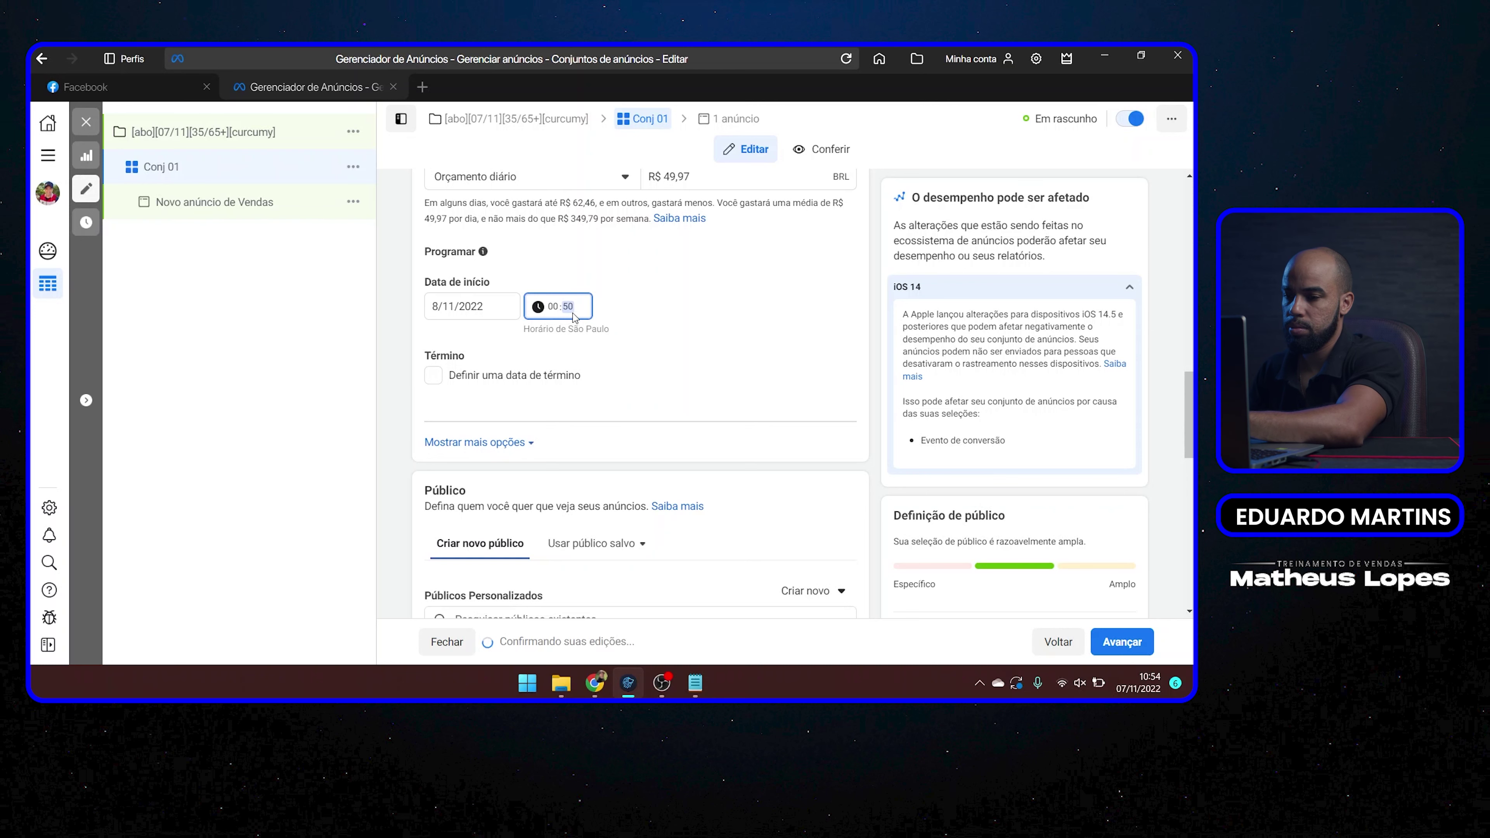
pyautogui.write('07')
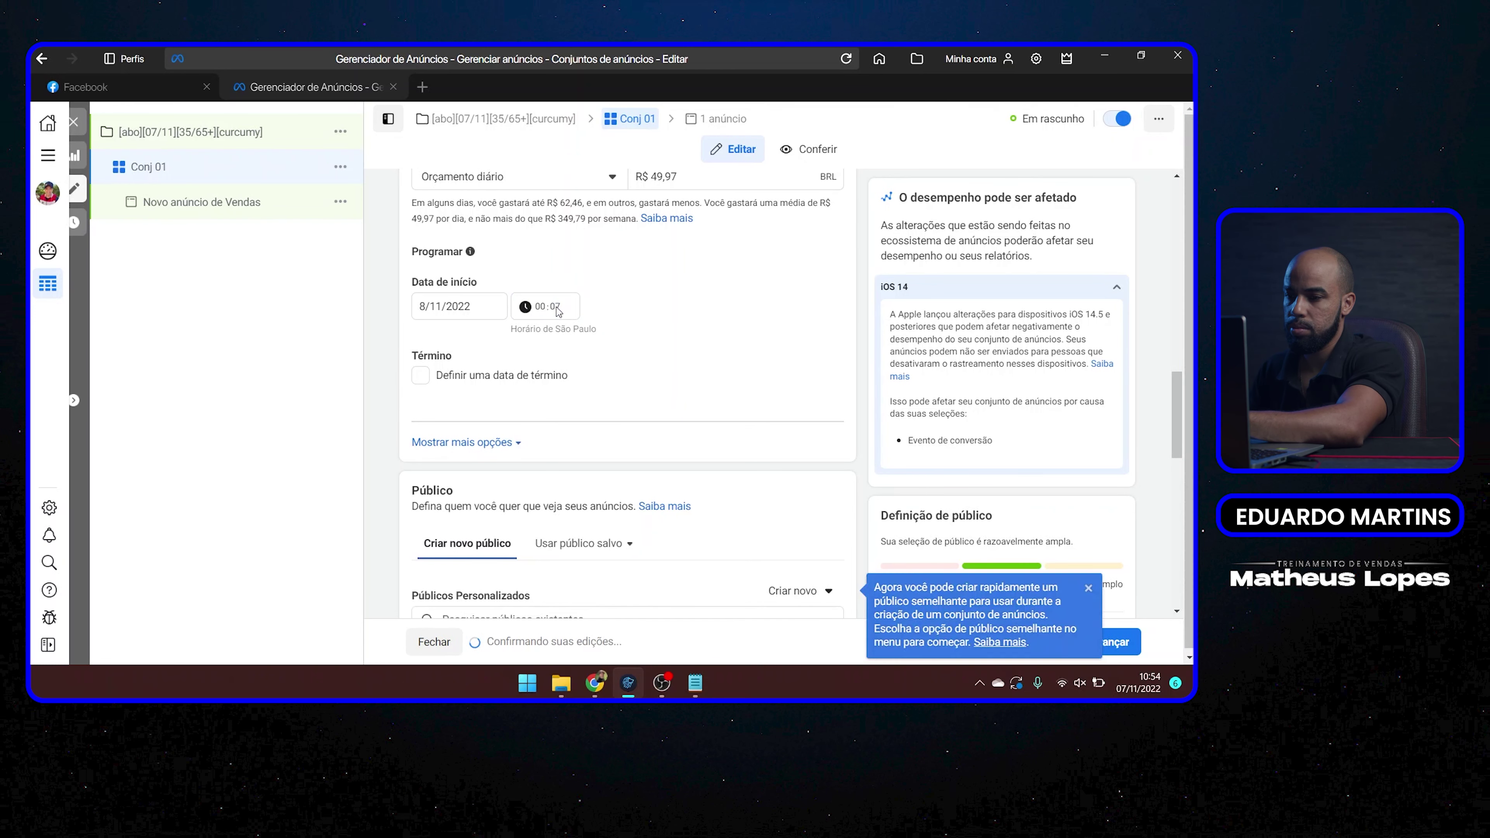
# - Set the audience's location targeting for Brasil to "Pessoas que moram nessa localização"
pyautogui.scroll(-6, 645, 370)
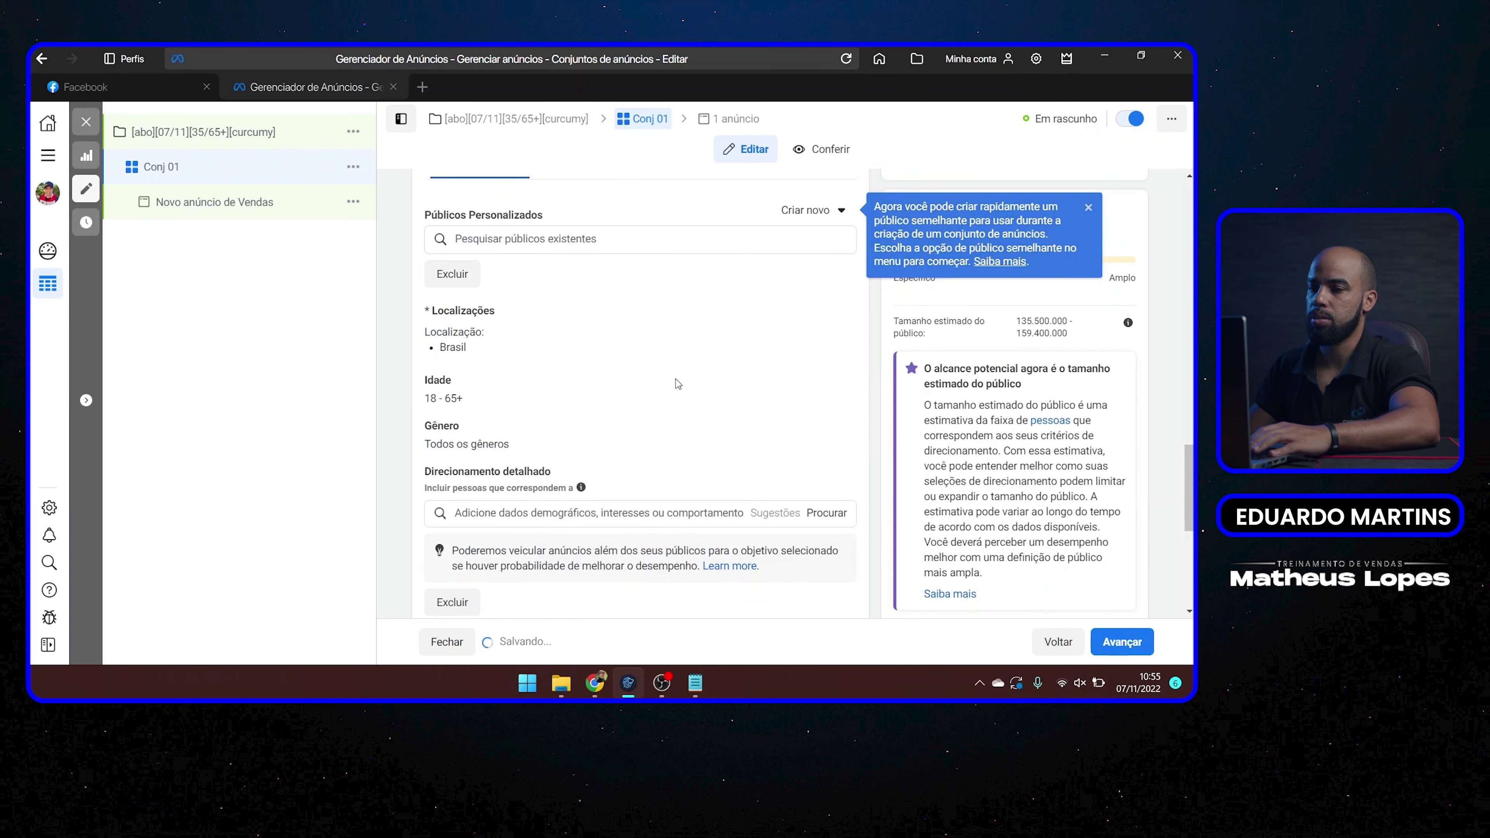
pyautogui.scroll(3, 678, 384)
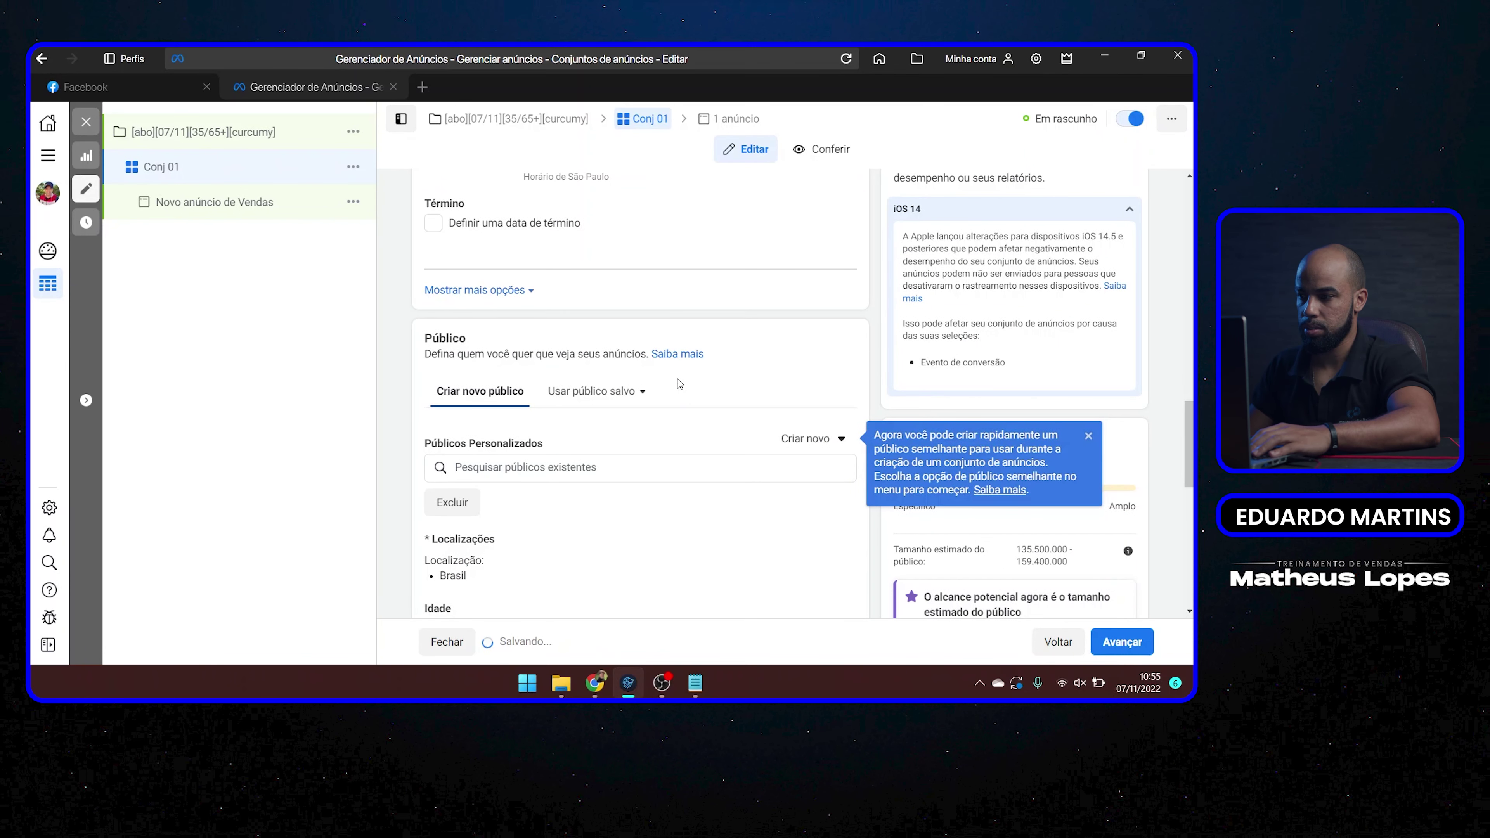
pyautogui.scroll(5, 679, 384)
pyautogui.scroll(-3, 680, 383)
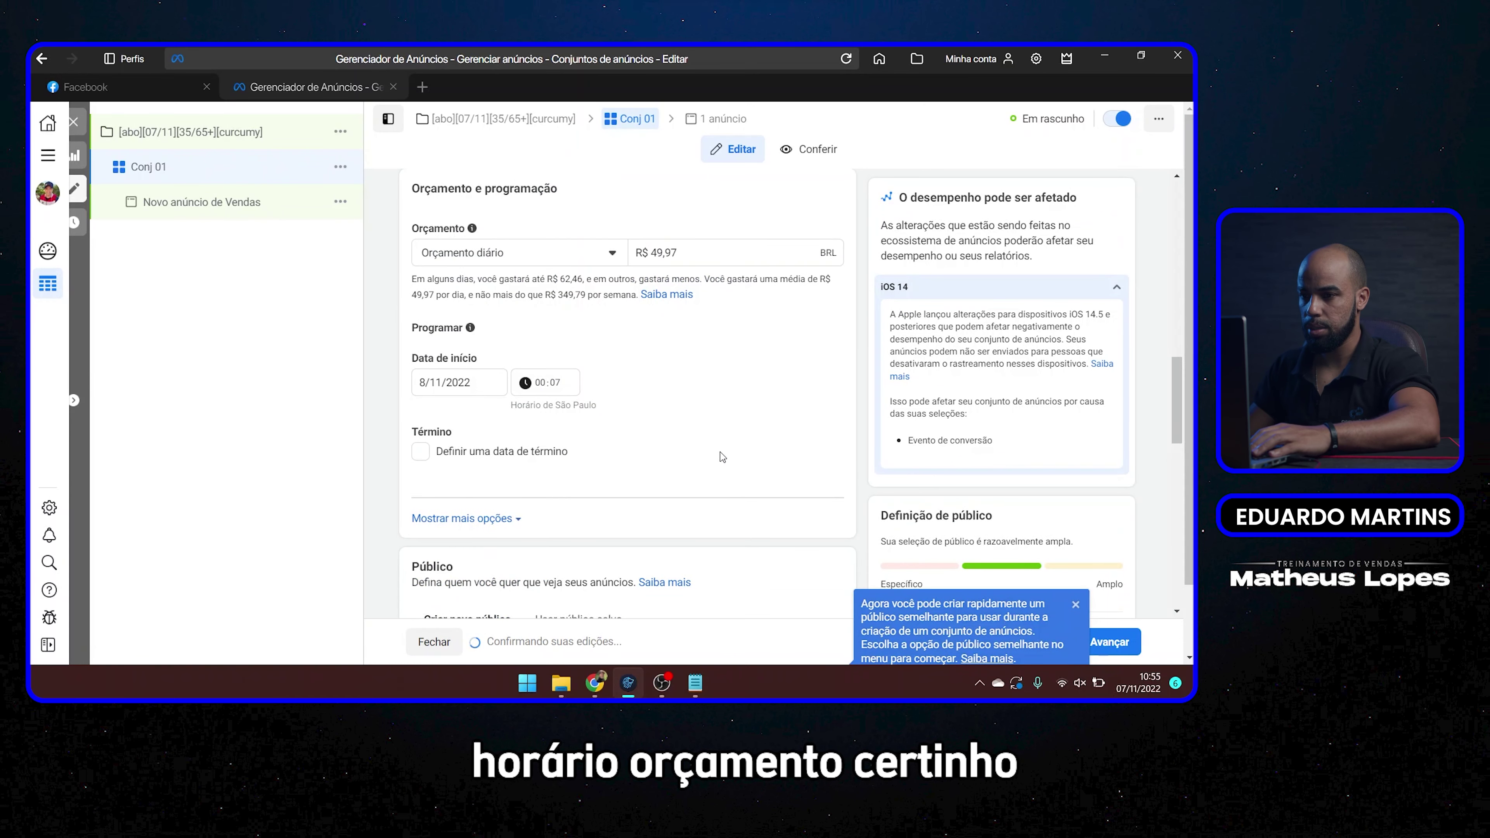
pyautogui.scroll(-2, 723, 449)
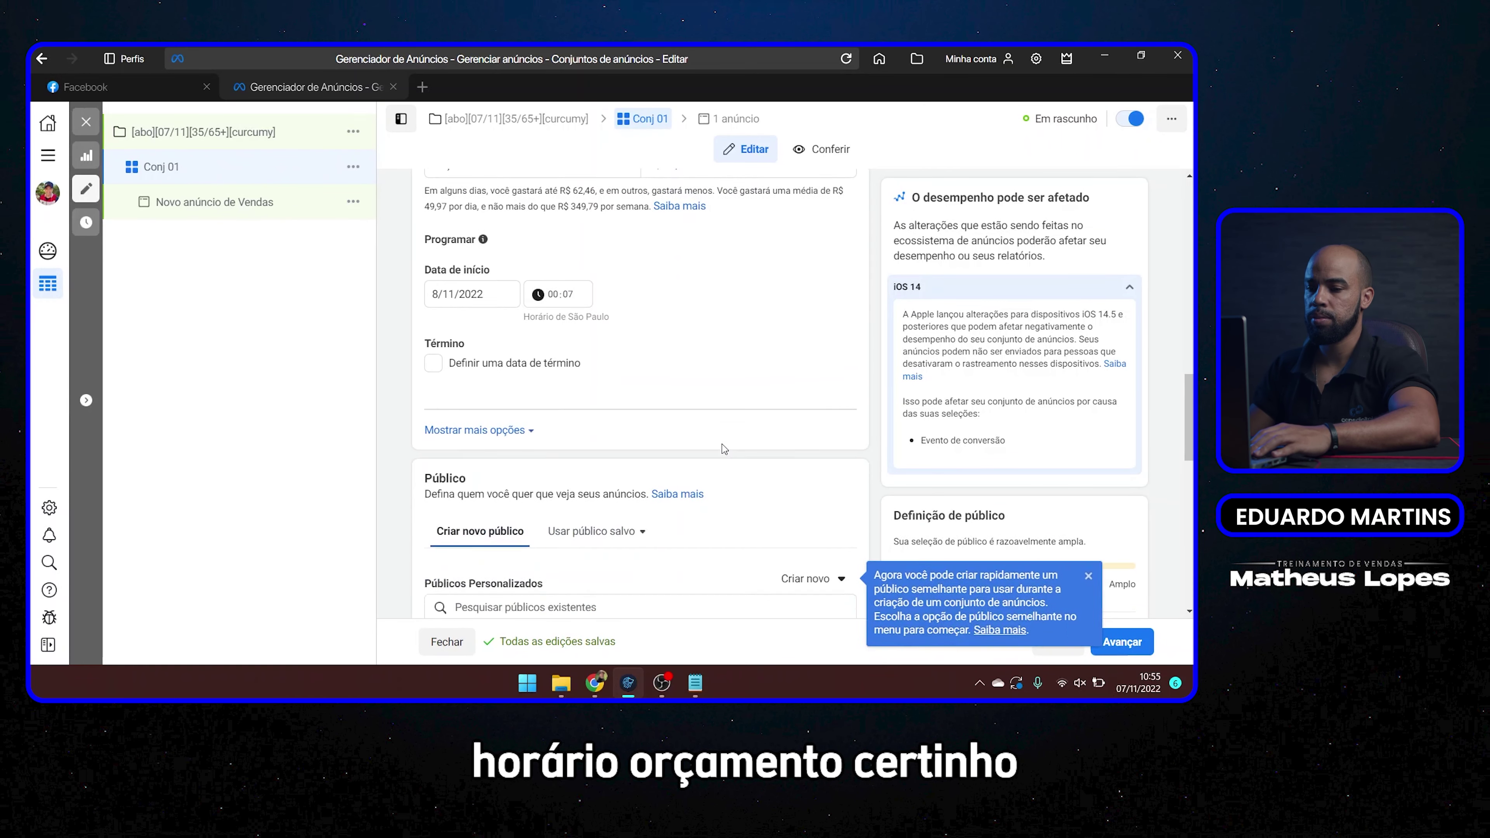
pyautogui.scroll(-4, 722, 444)
pyautogui.scroll(-2, 722, 444)
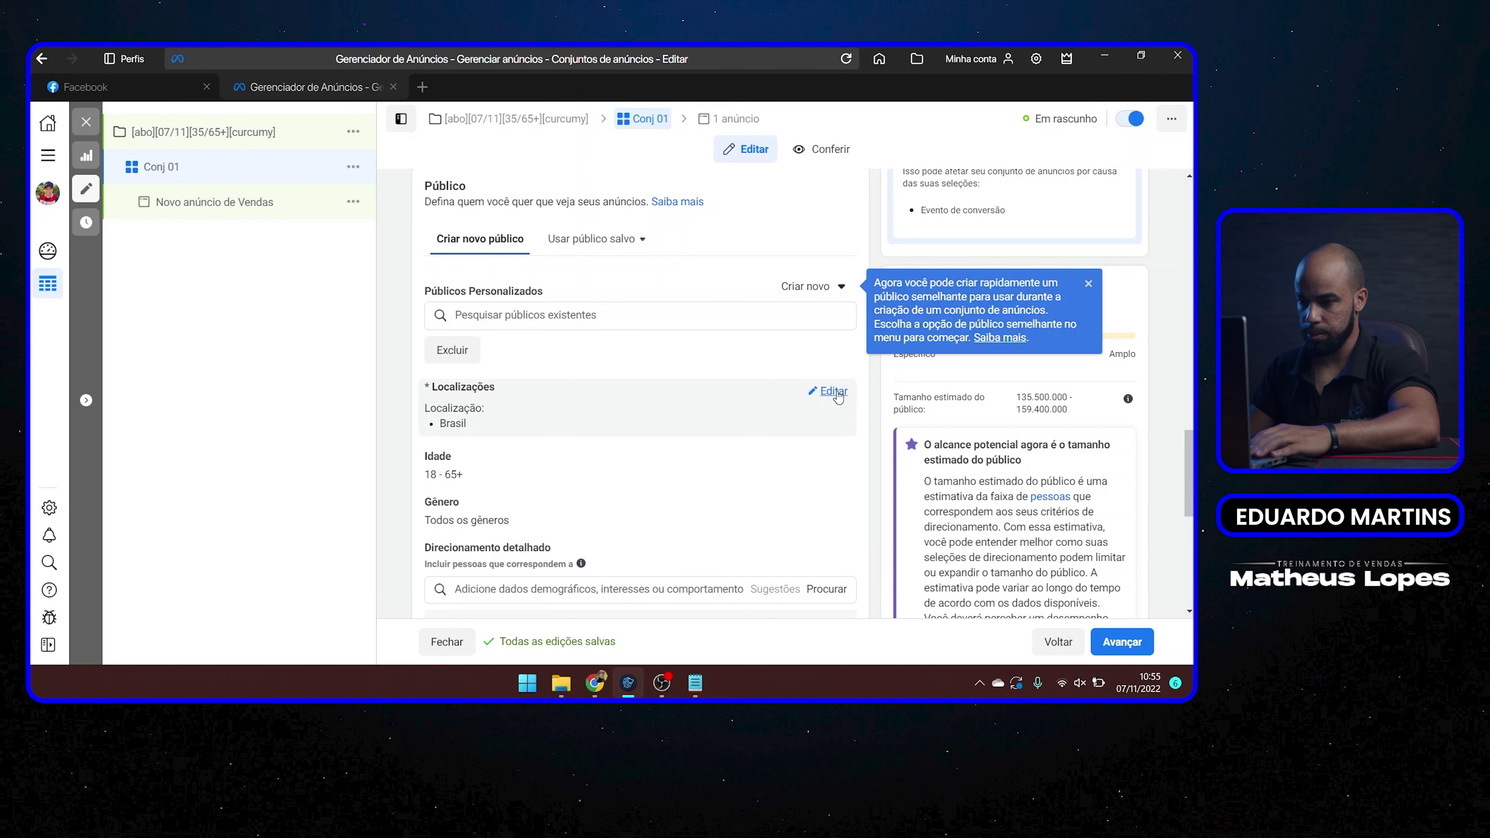
pyautogui.click(835, 393)
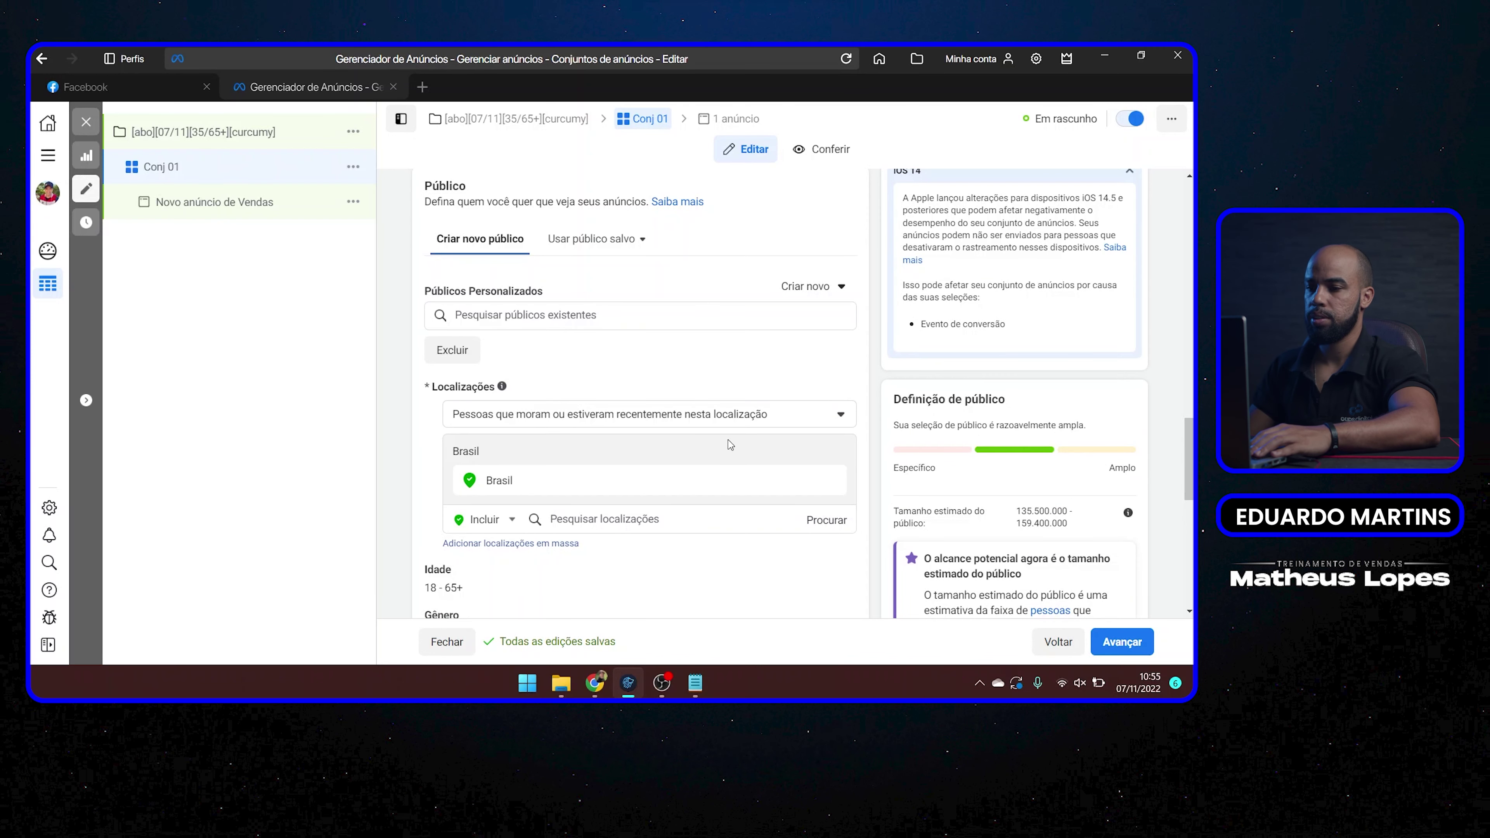
pyautogui.scroll(-1, 733, 439)
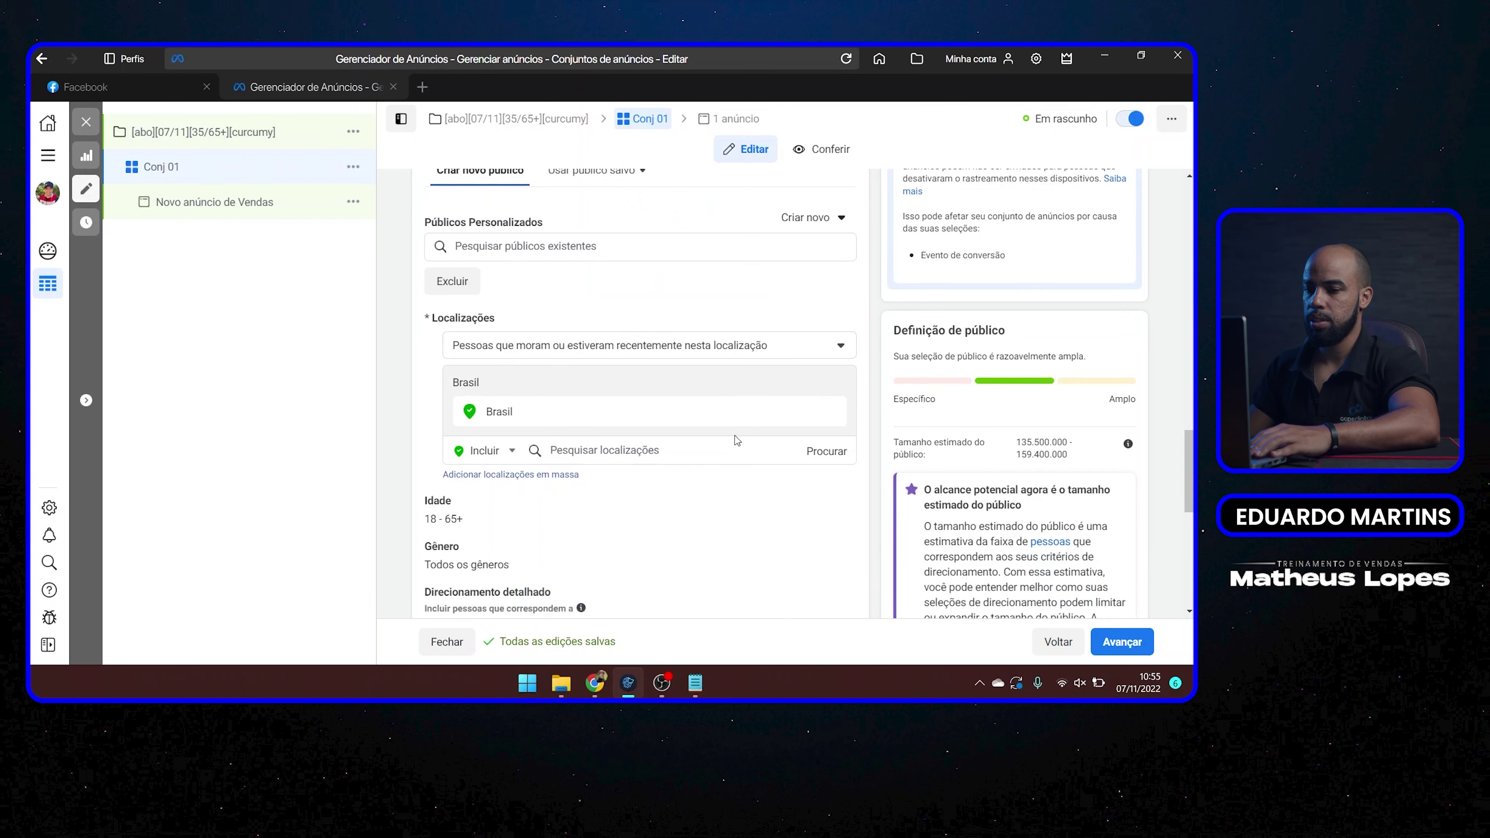
pyautogui.click(811, 405)
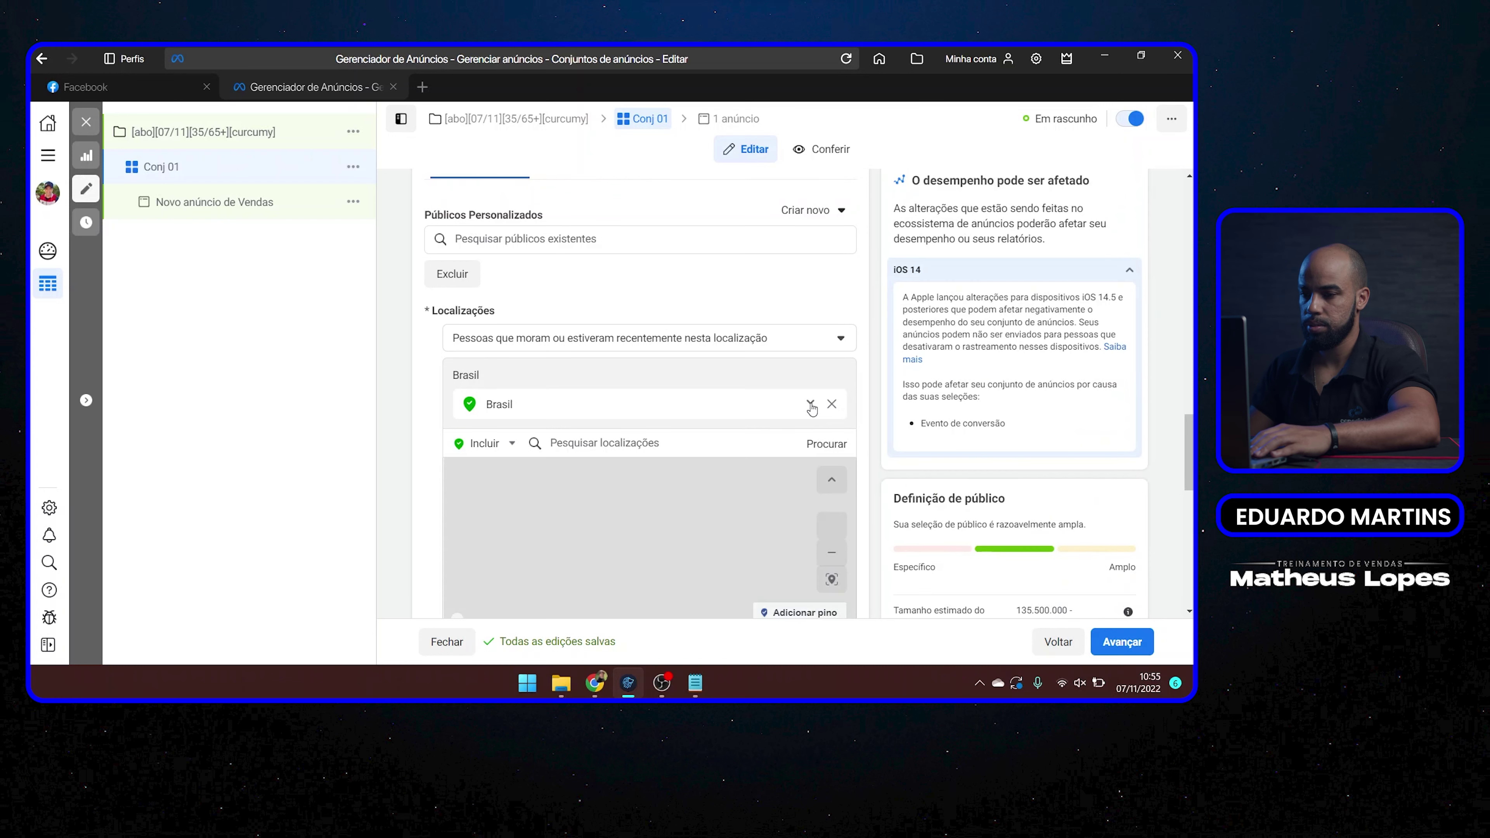
pyautogui.click(813, 345)
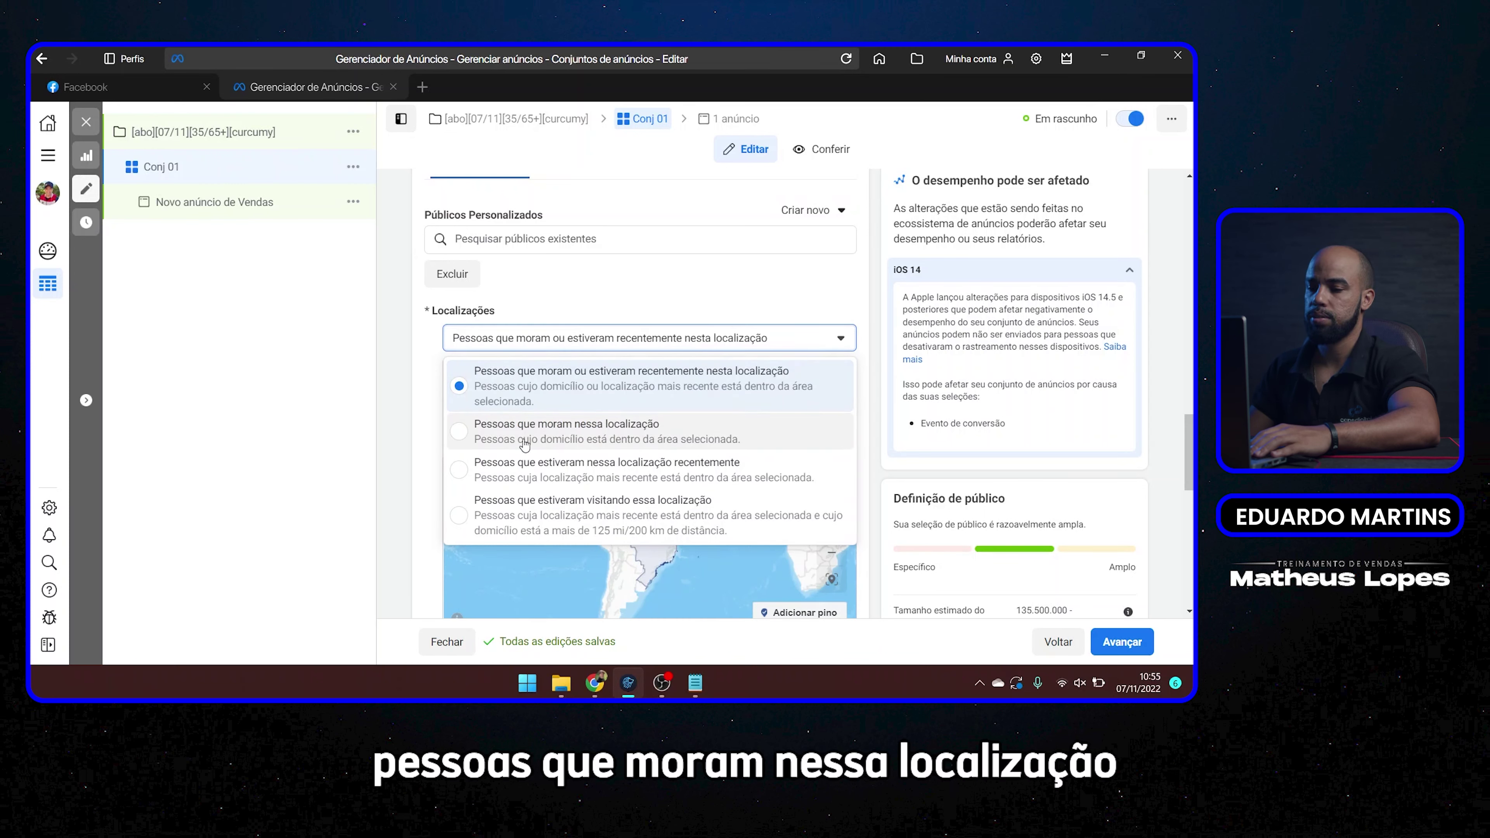
pyautogui.click(461, 435)
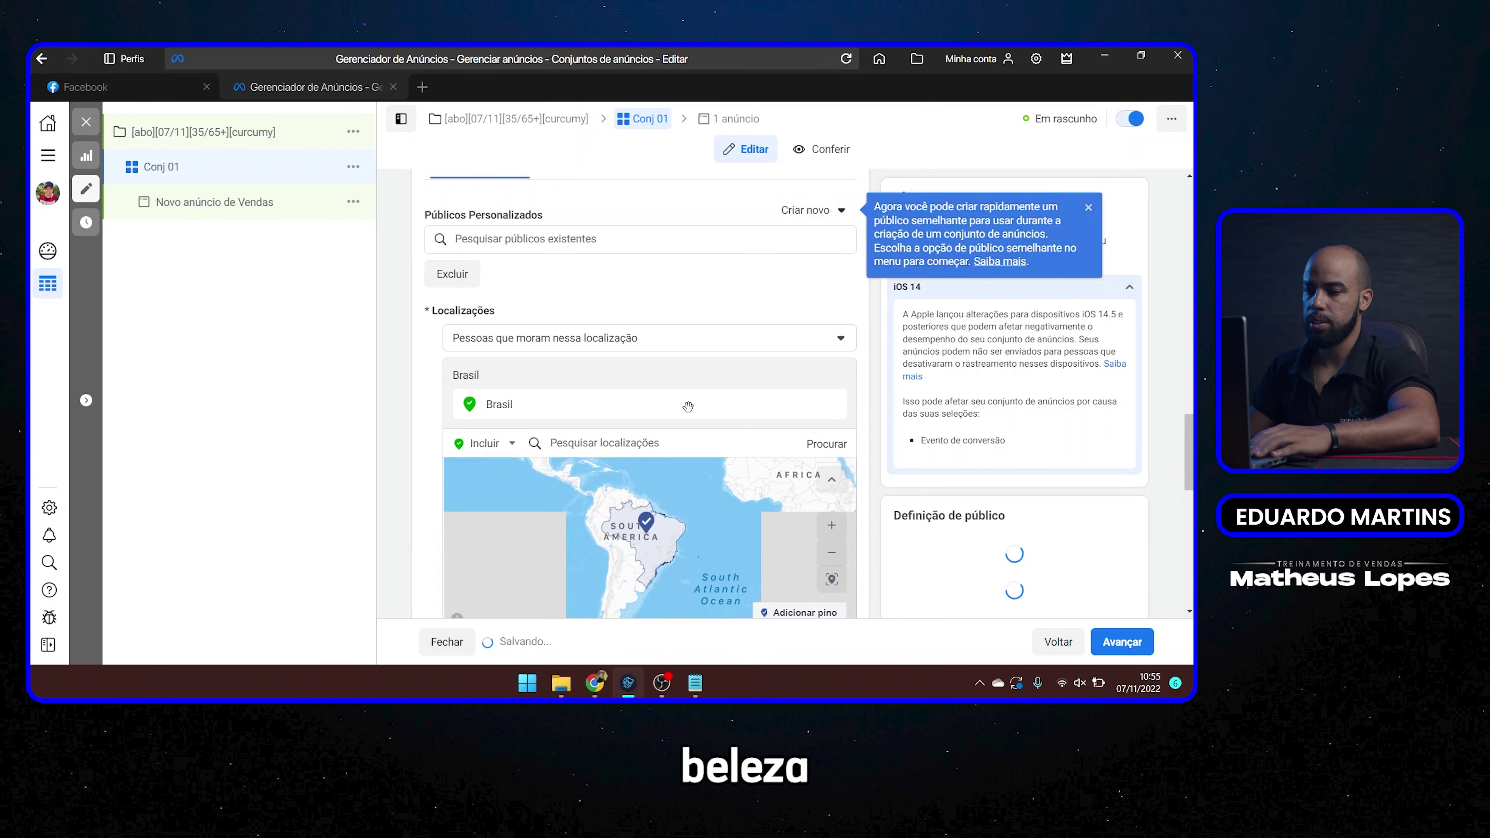
# - Set the audience's minimum age to 35
pyautogui.scroll(-10, 681, 397)
pyautogui.scroll(2, 502, 303)
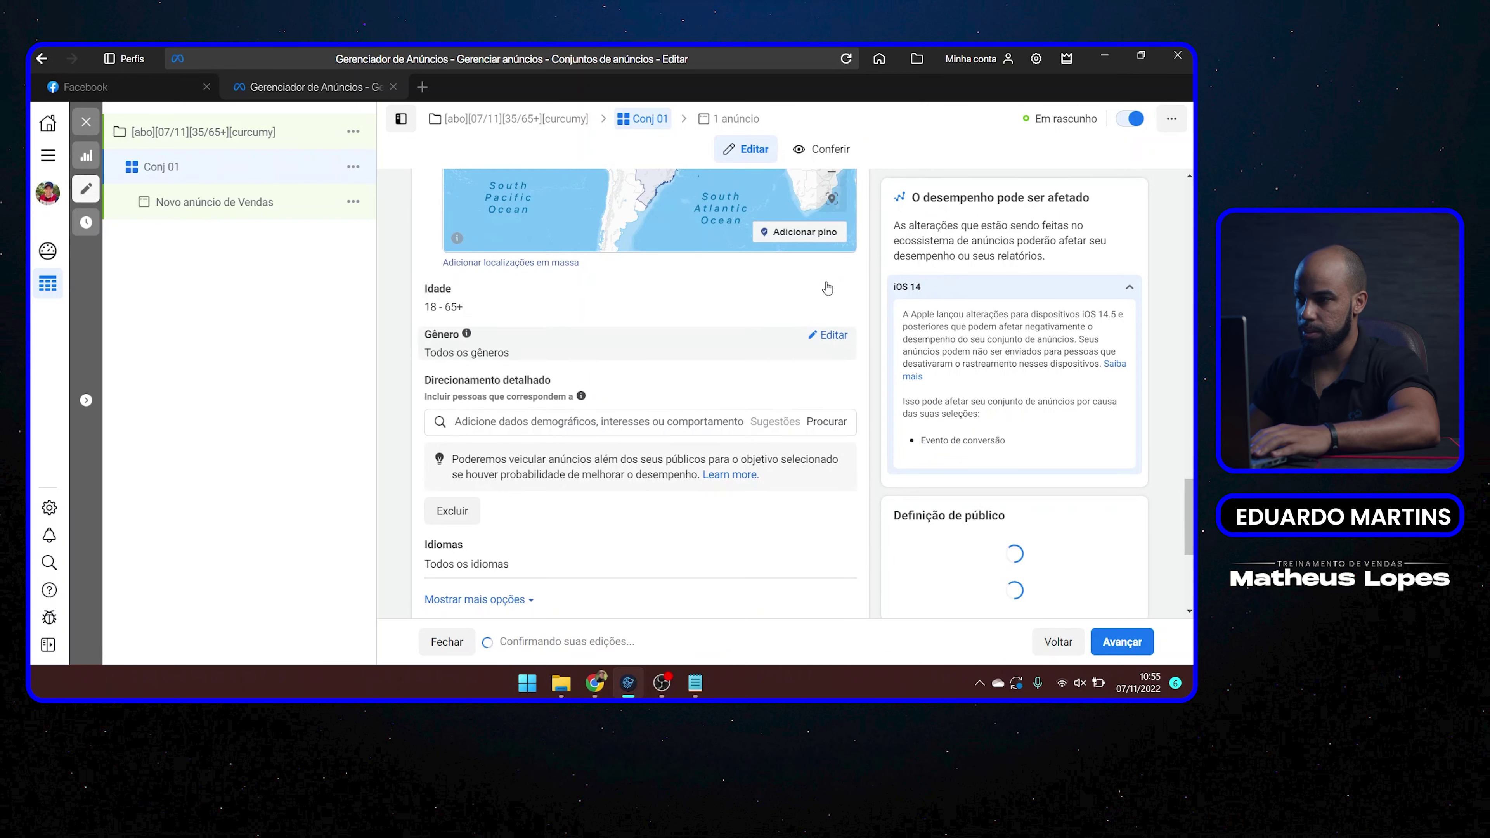
pyautogui.click(827, 288)
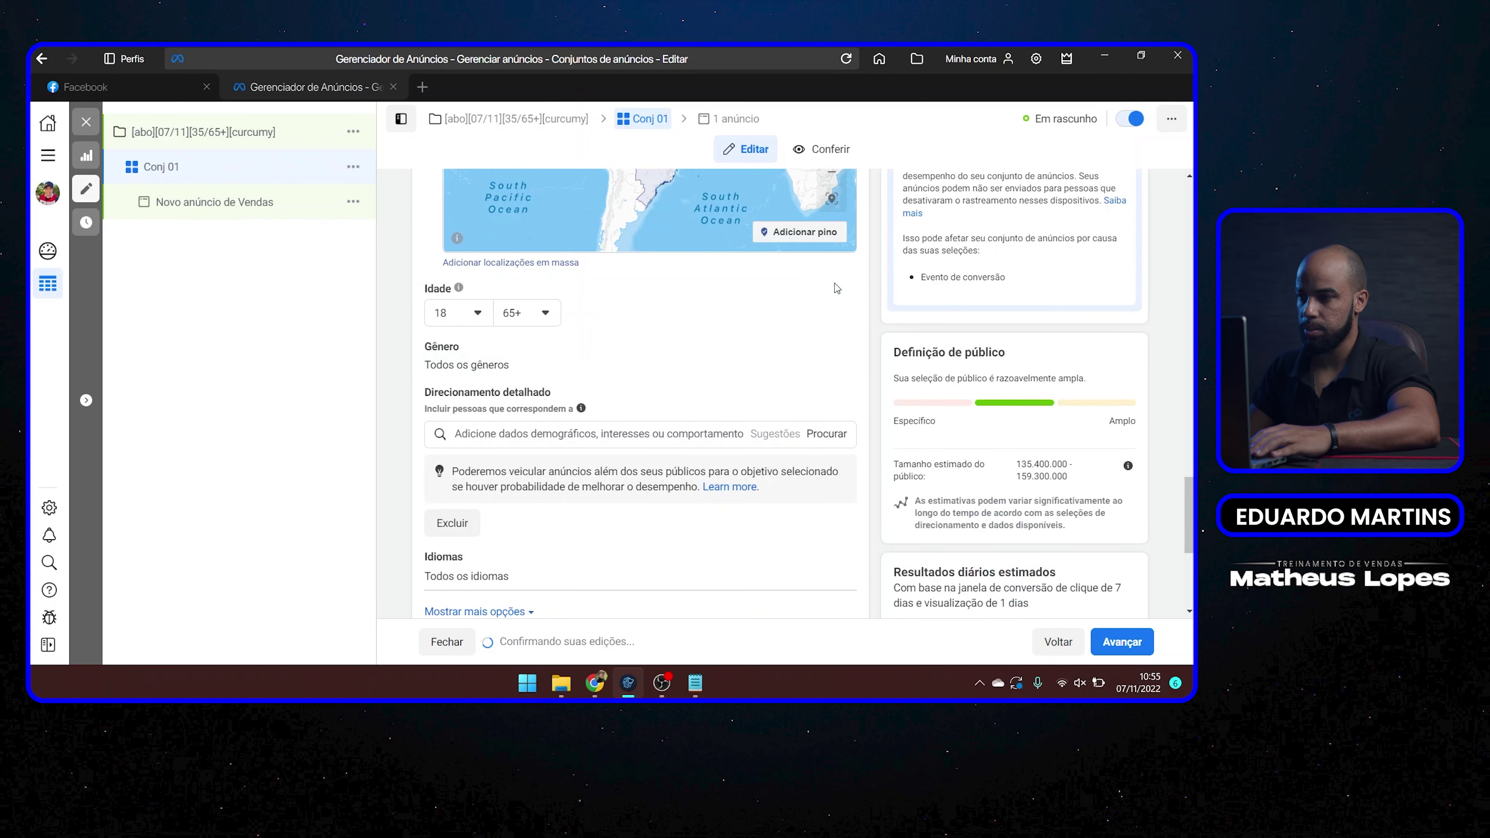
pyautogui.click(487, 317)
pyautogui.click(483, 320)
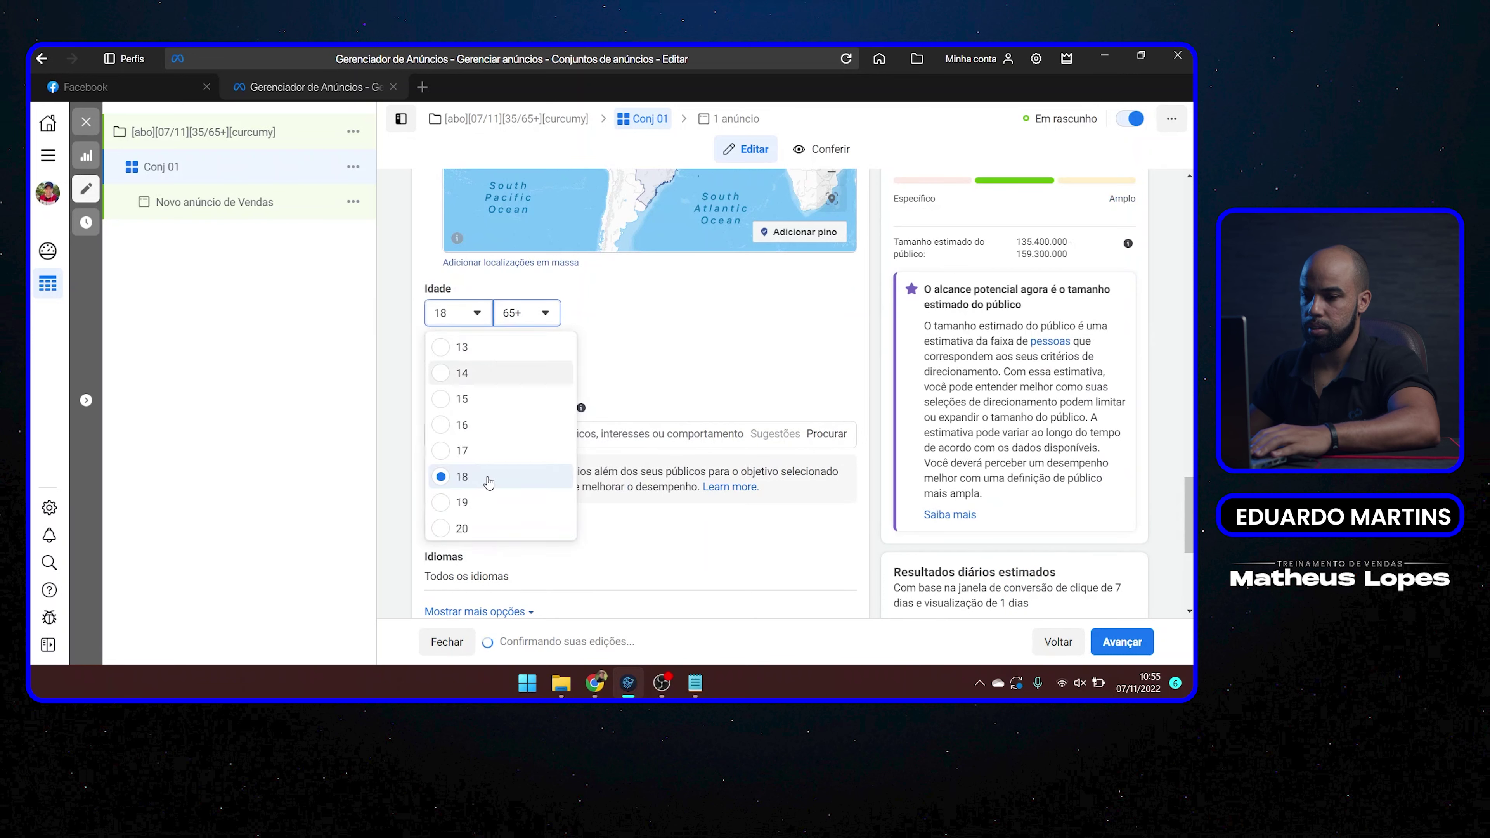
pyautogui.scroll(-3, 491, 479)
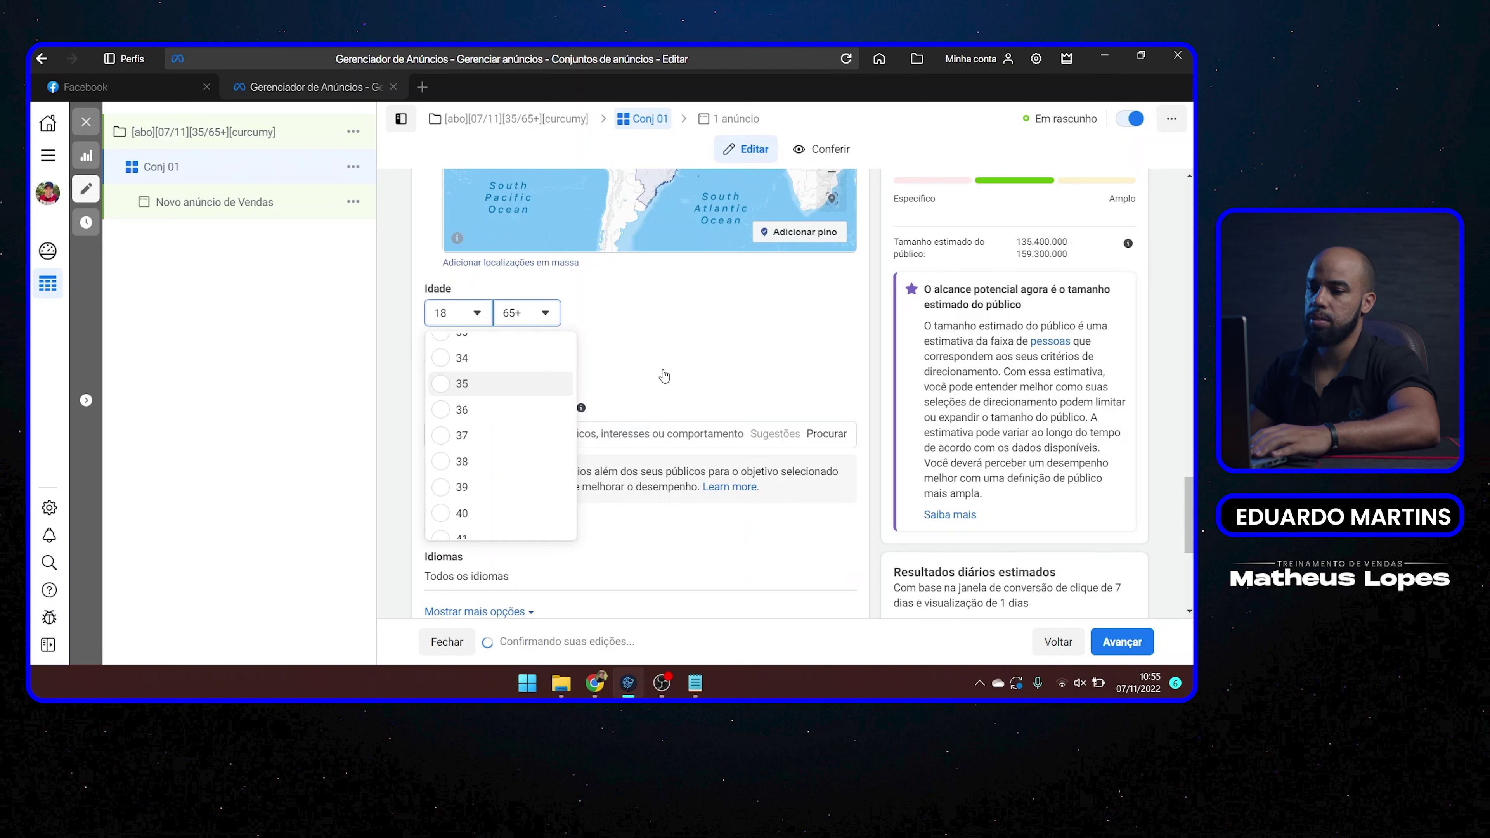
pyautogui.click(441, 392)
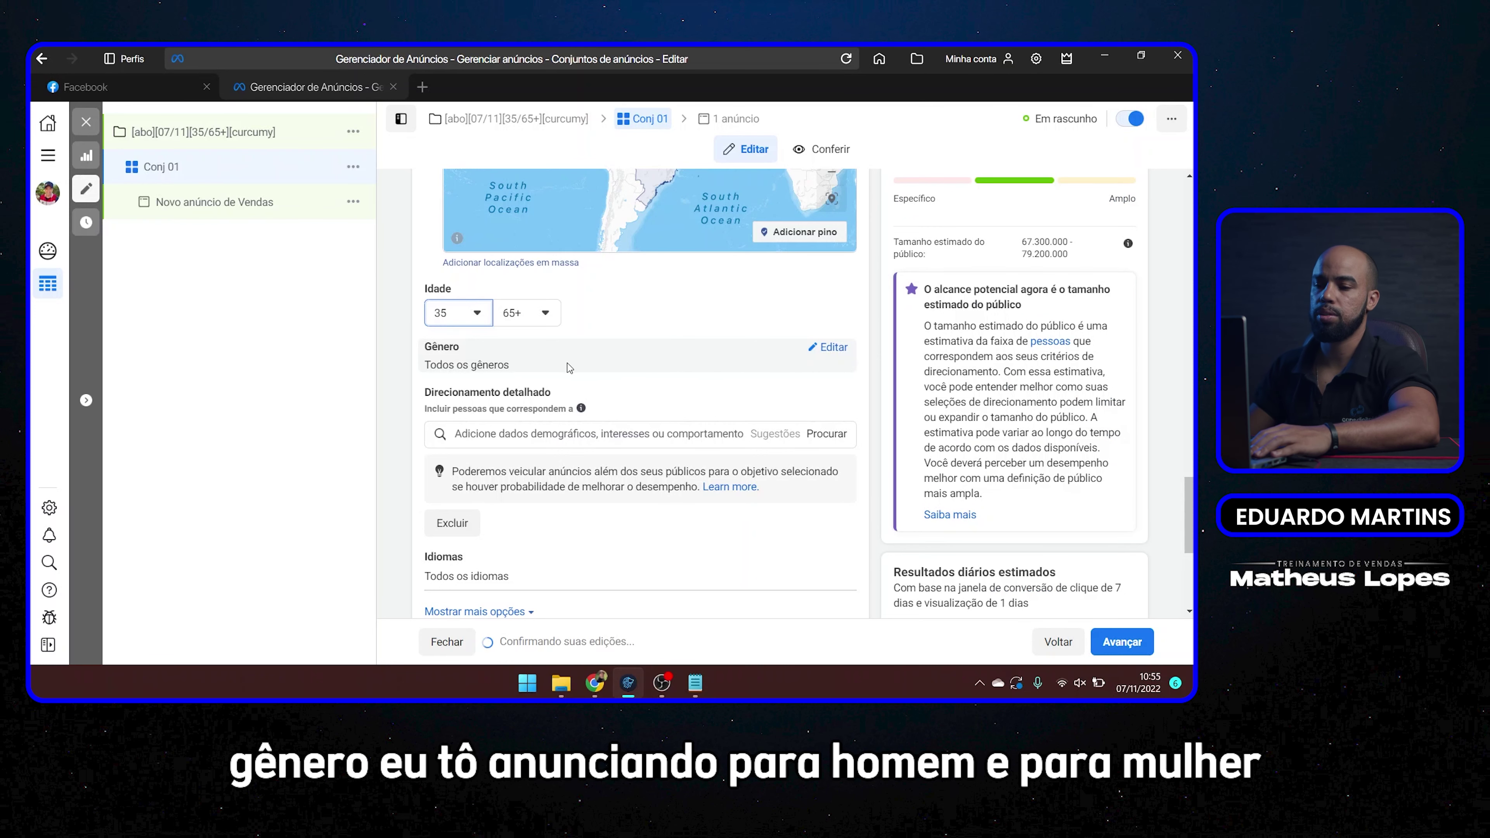
# - Switch the ad set's placements to "Posicionamentos manuais"
pyautogui.scroll(-3, 635, 381)
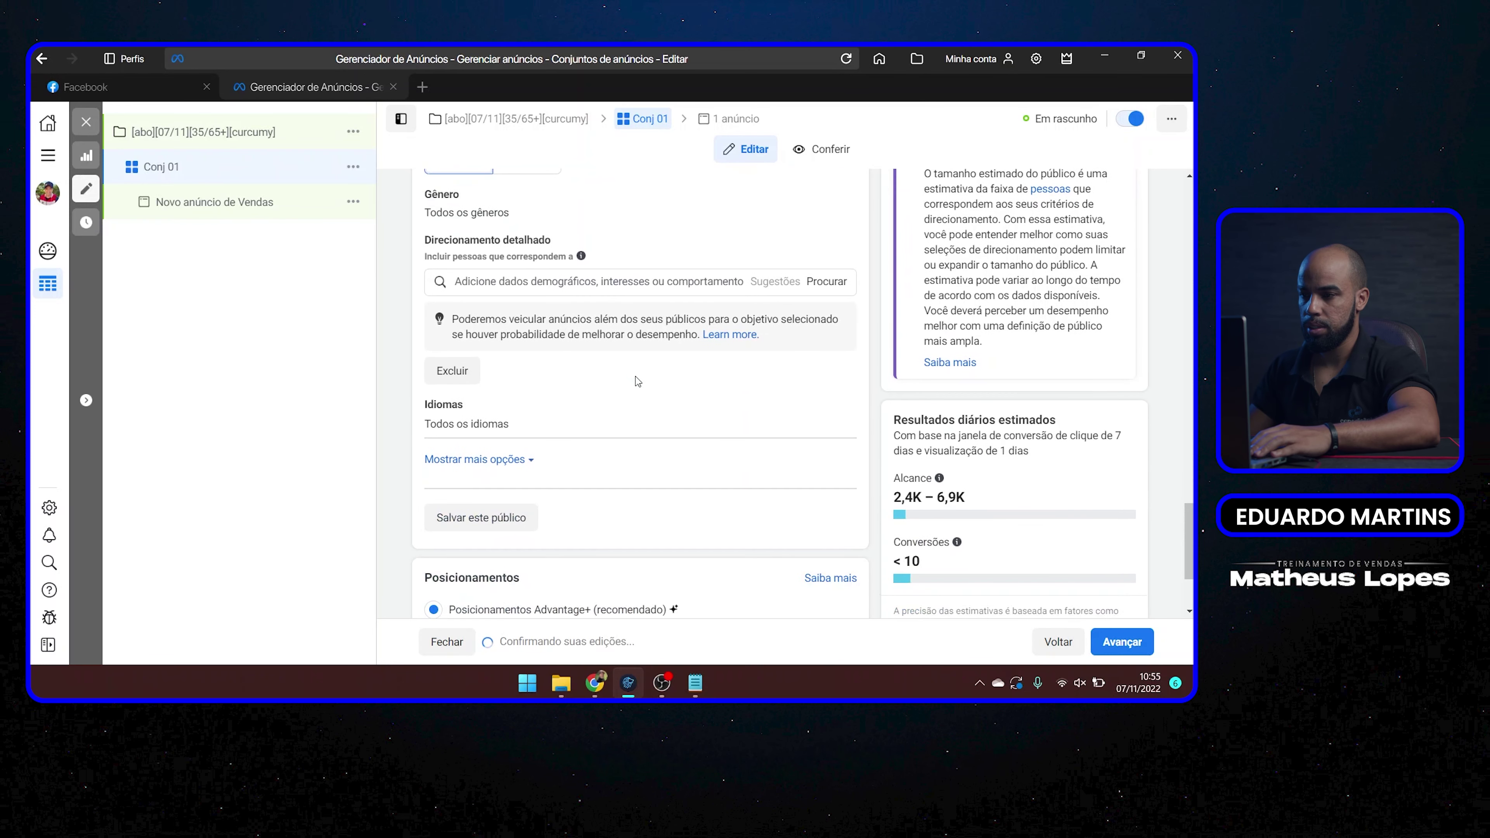
pyautogui.scroll(-2, 635, 379)
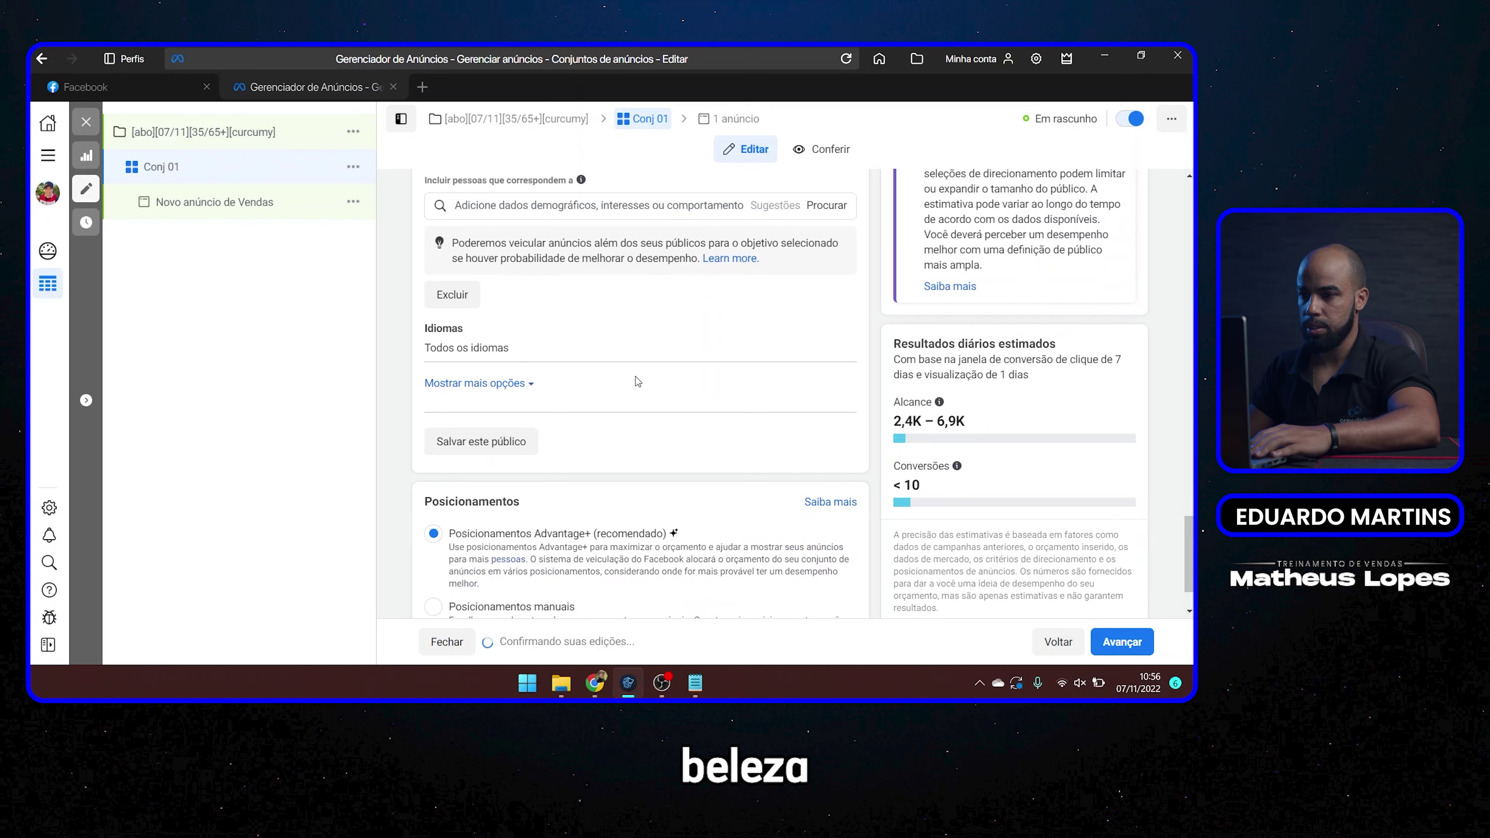
pyautogui.scroll(-1, 635, 379)
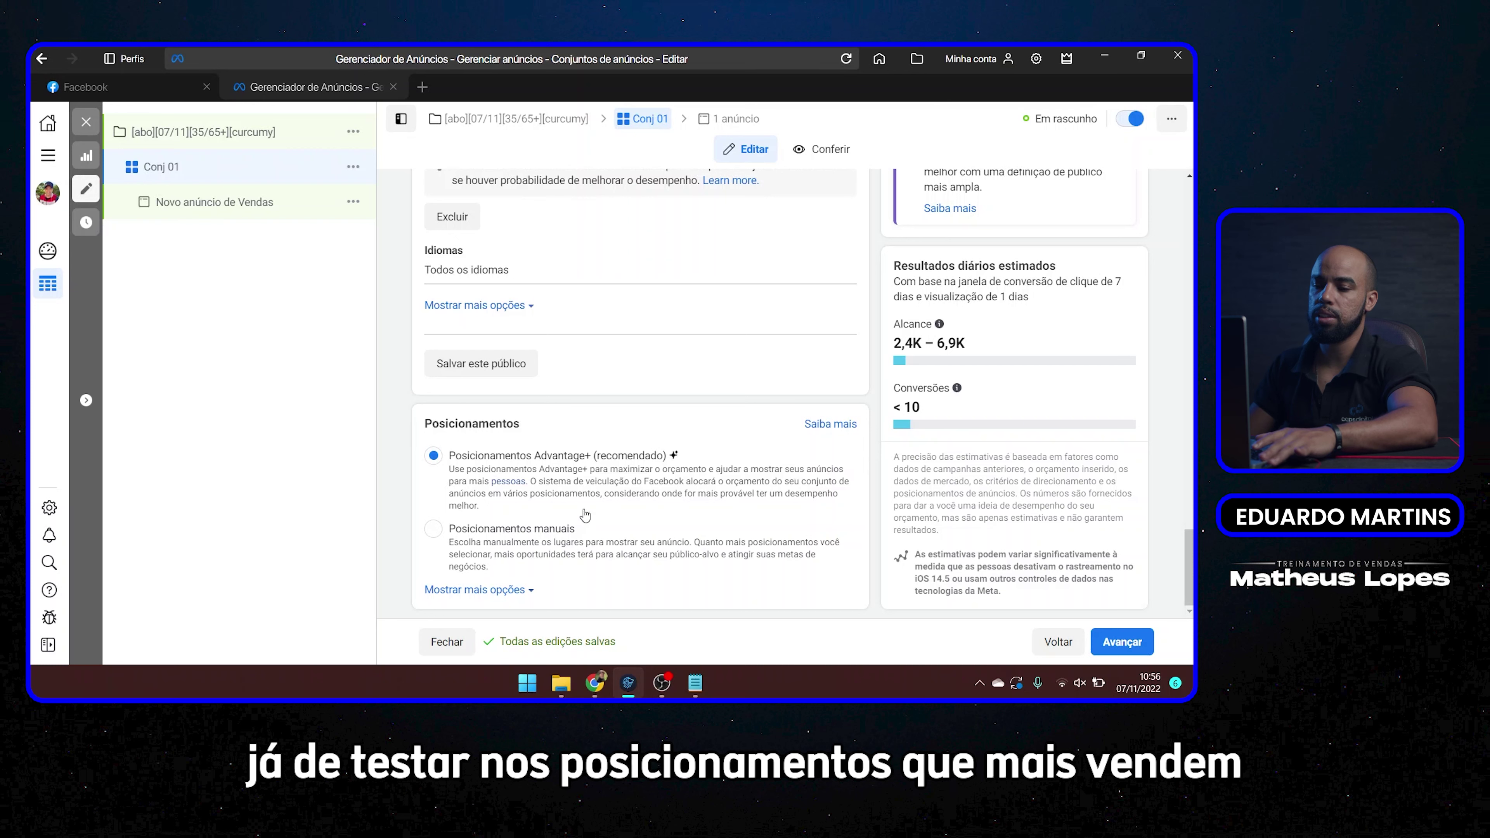
pyautogui.click(432, 530)
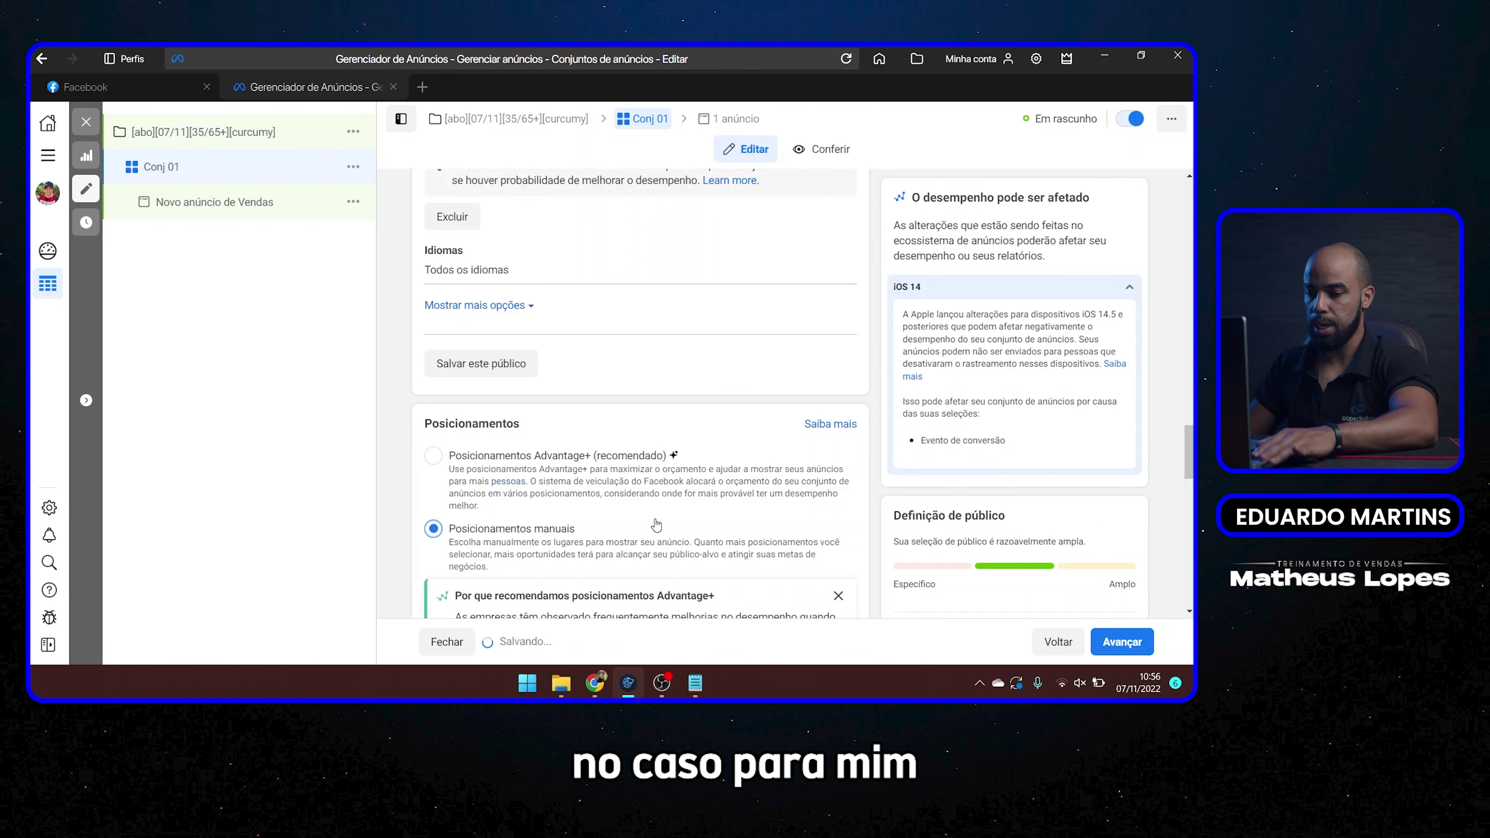
# - Limit the manual placements to Celular devices, remove the Audience Network and Messenger platforms, and dismiss the in-stream ads notice
pyautogui.scroll(-6, 671, 511)
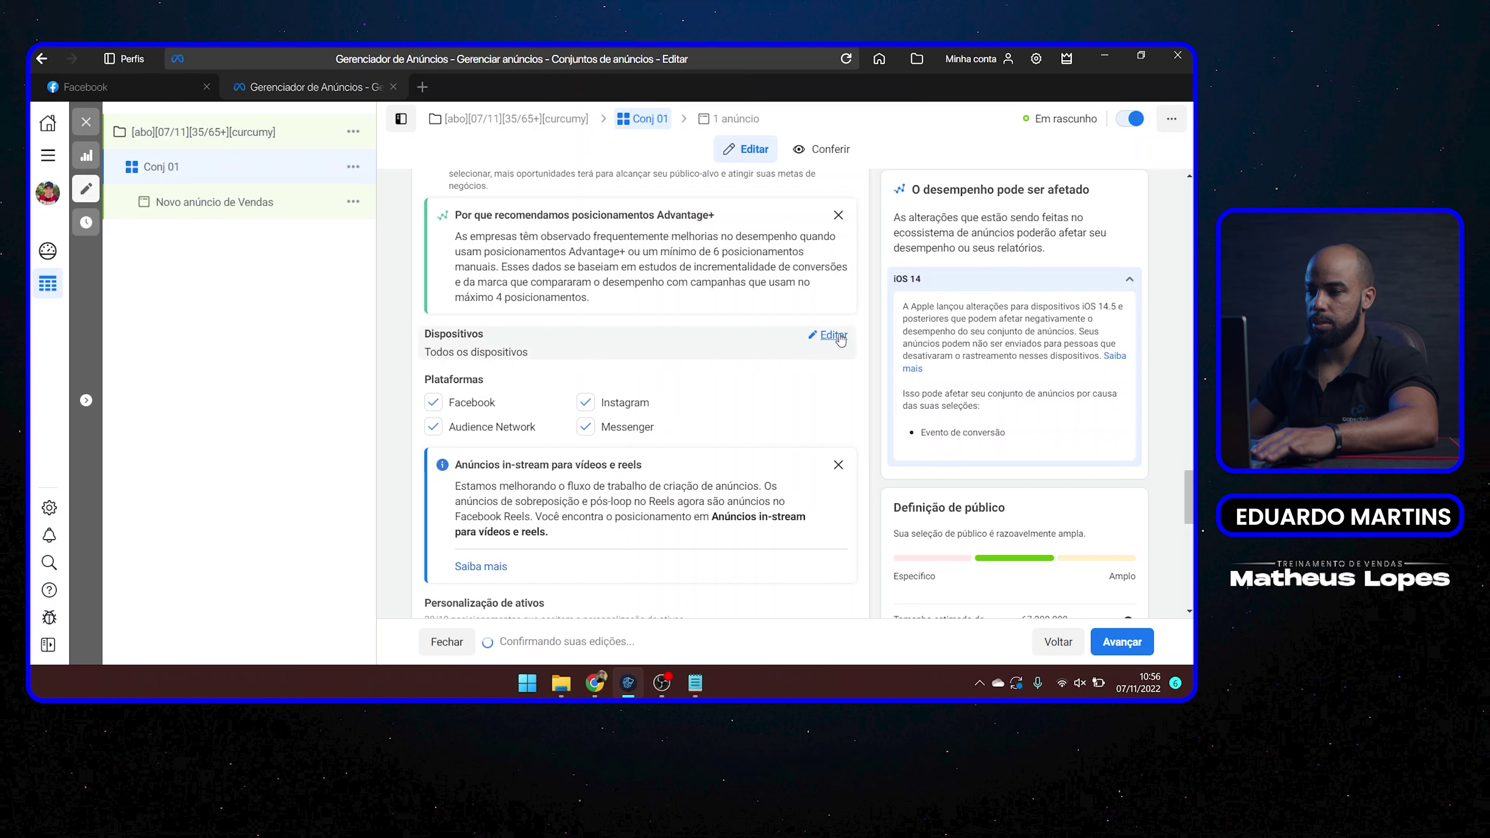
pyautogui.click(839, 334)
pyautogui.click(820, 364)
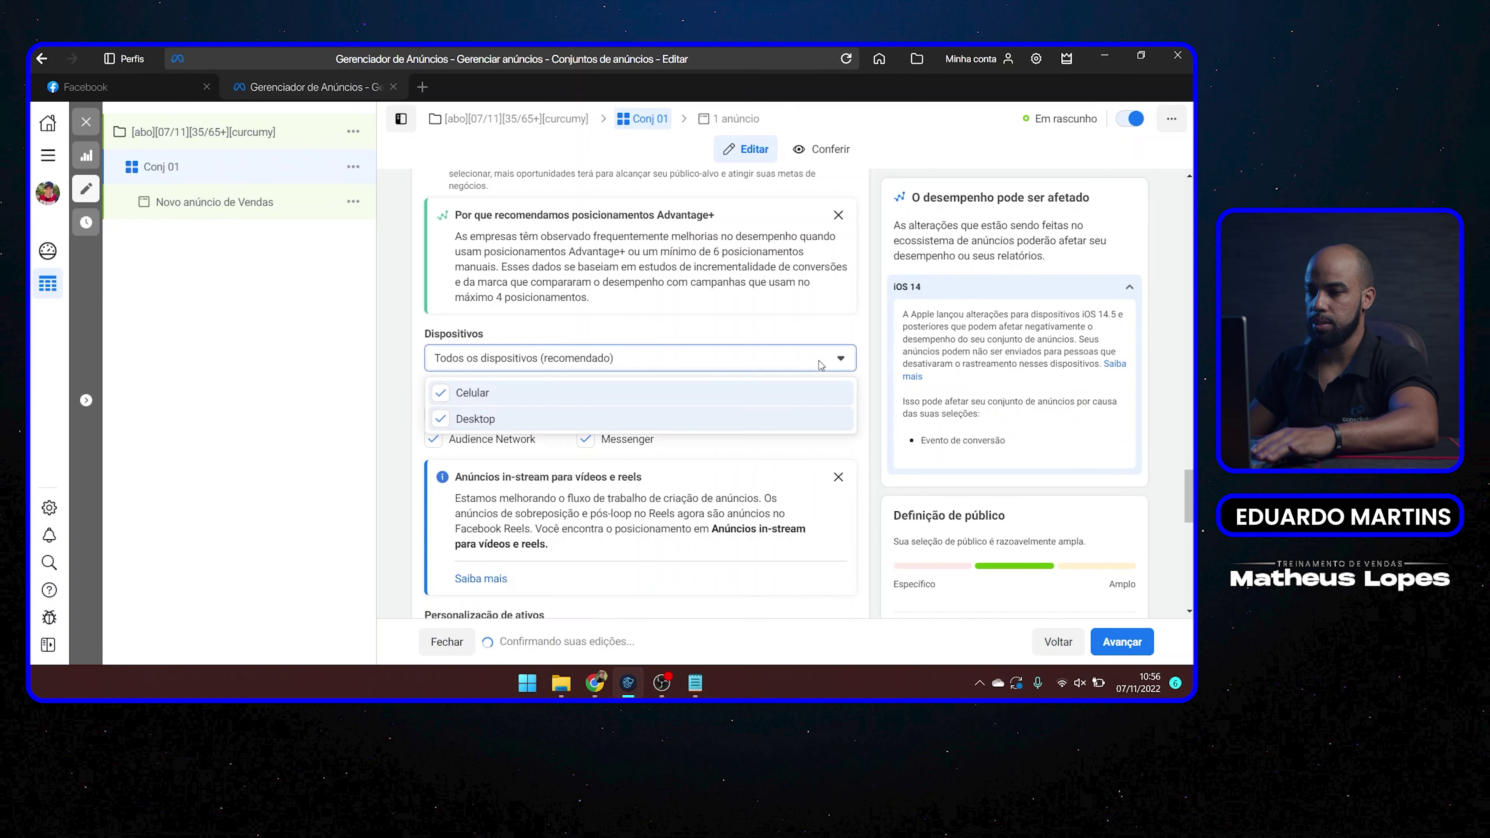
pyautogui.click(435, 423)
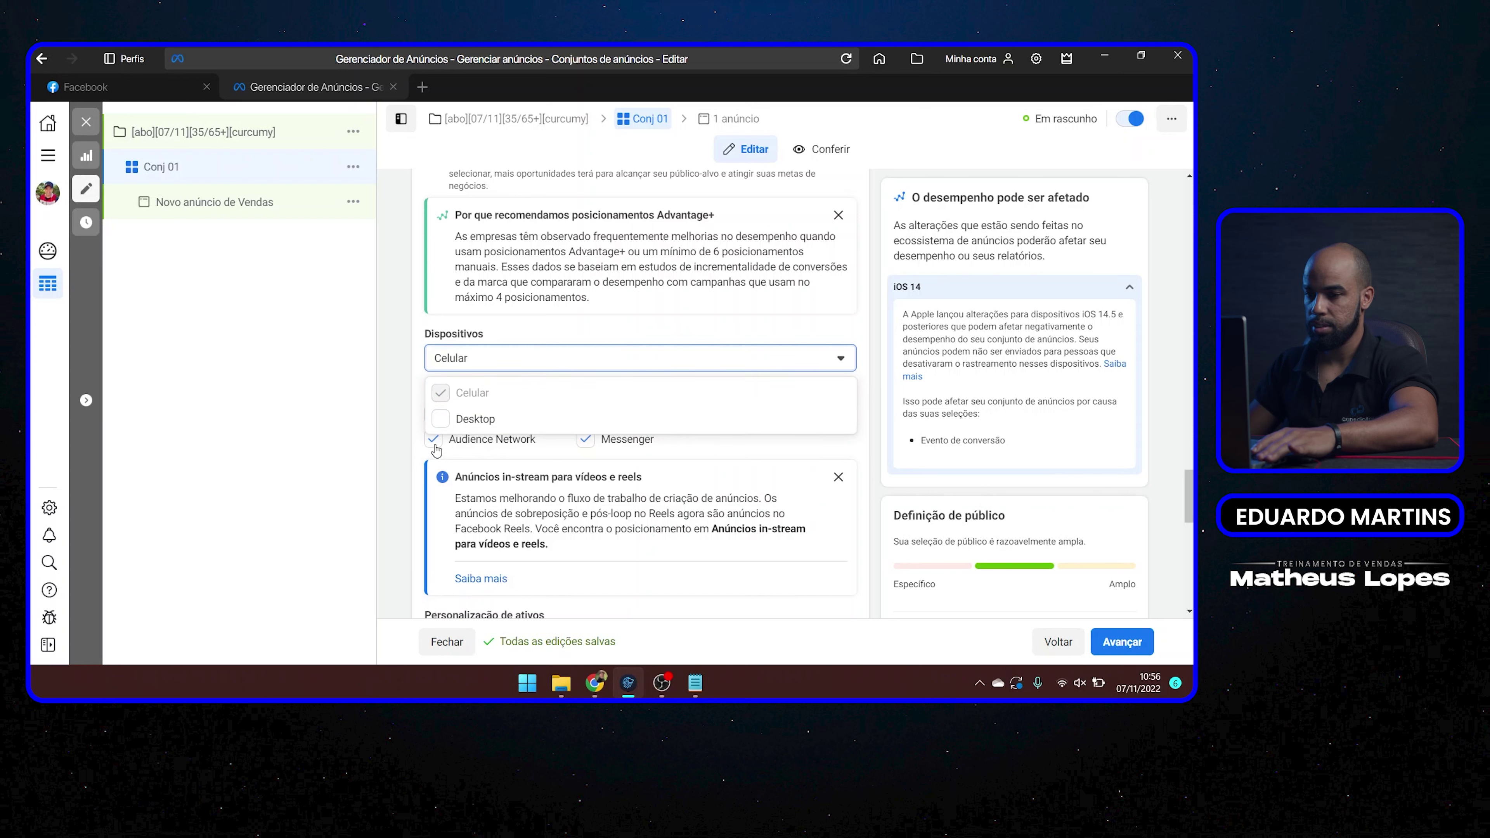
pyautogui.click(434, 440)
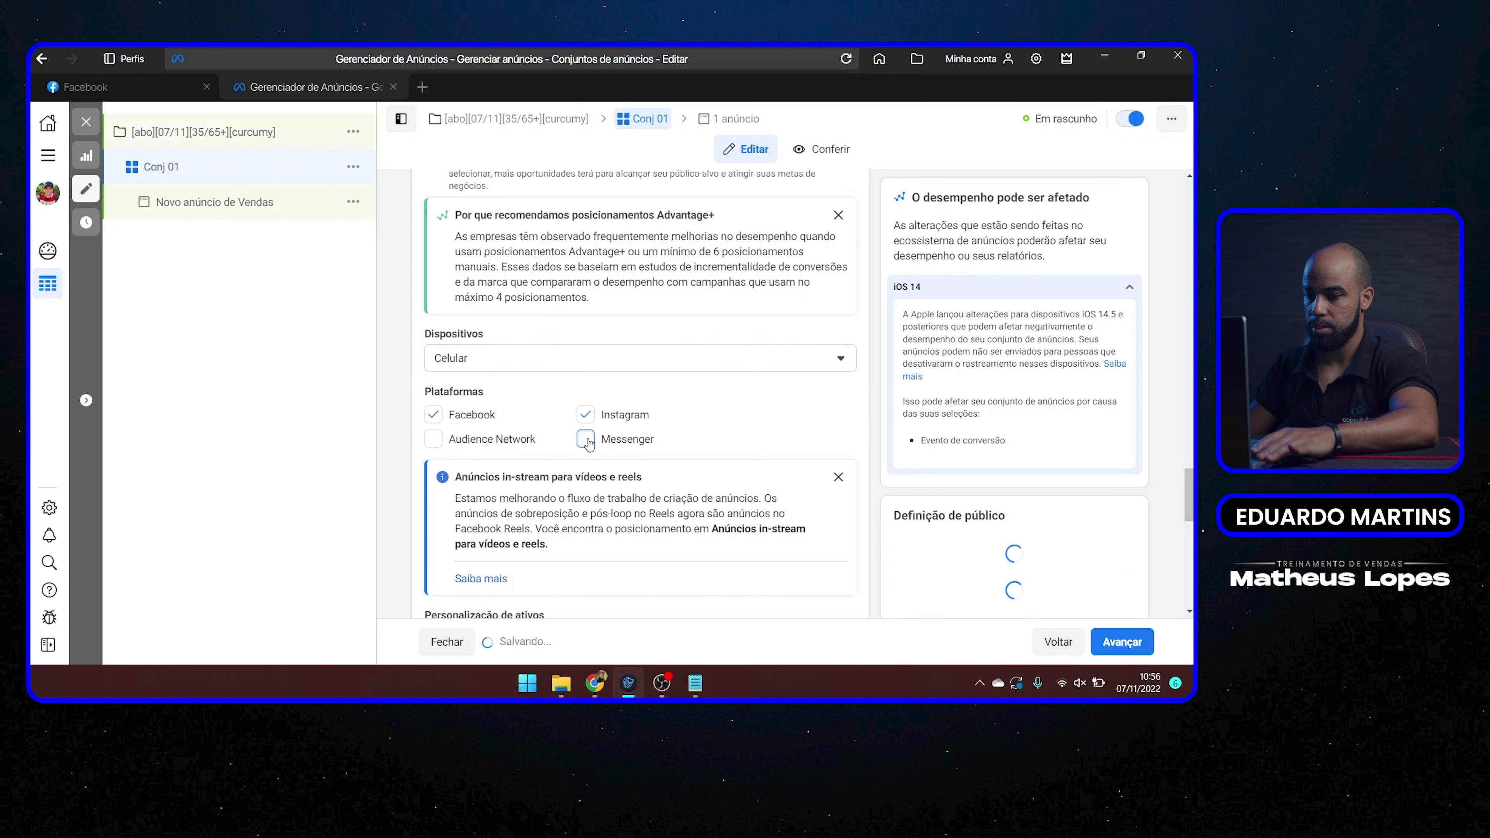
pyautogui.click(839, 477)
# - Keep only Feed do Facebook and Feed do Instagram in the Feeds placements, clearing Facebook Marketplace, Feeds de vídeo, Explorar and Loja do Instagram
pyautogui.scroll(-4, 776, 444)
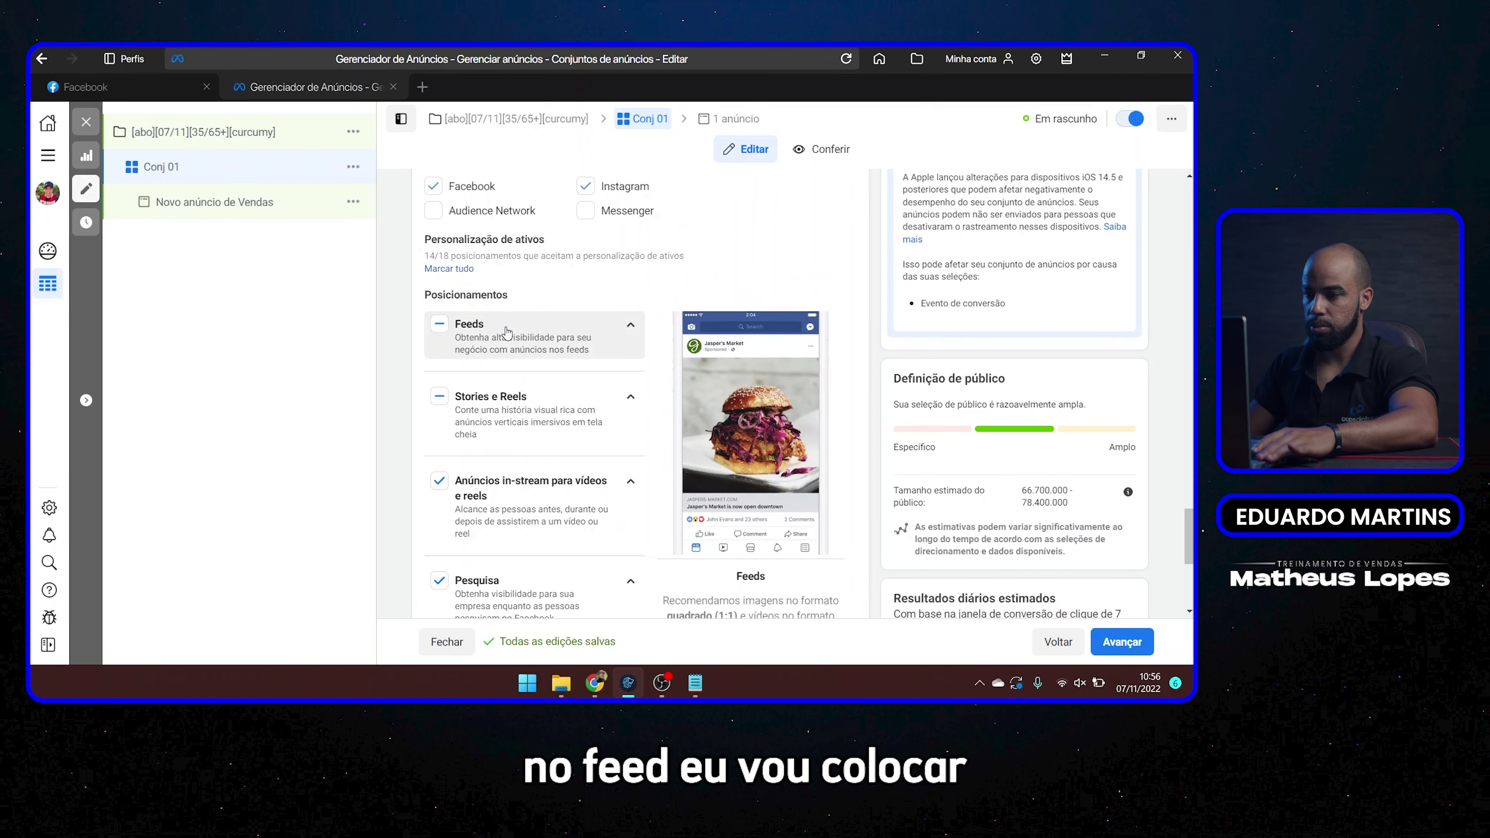
pyautogui.click(632, 328)
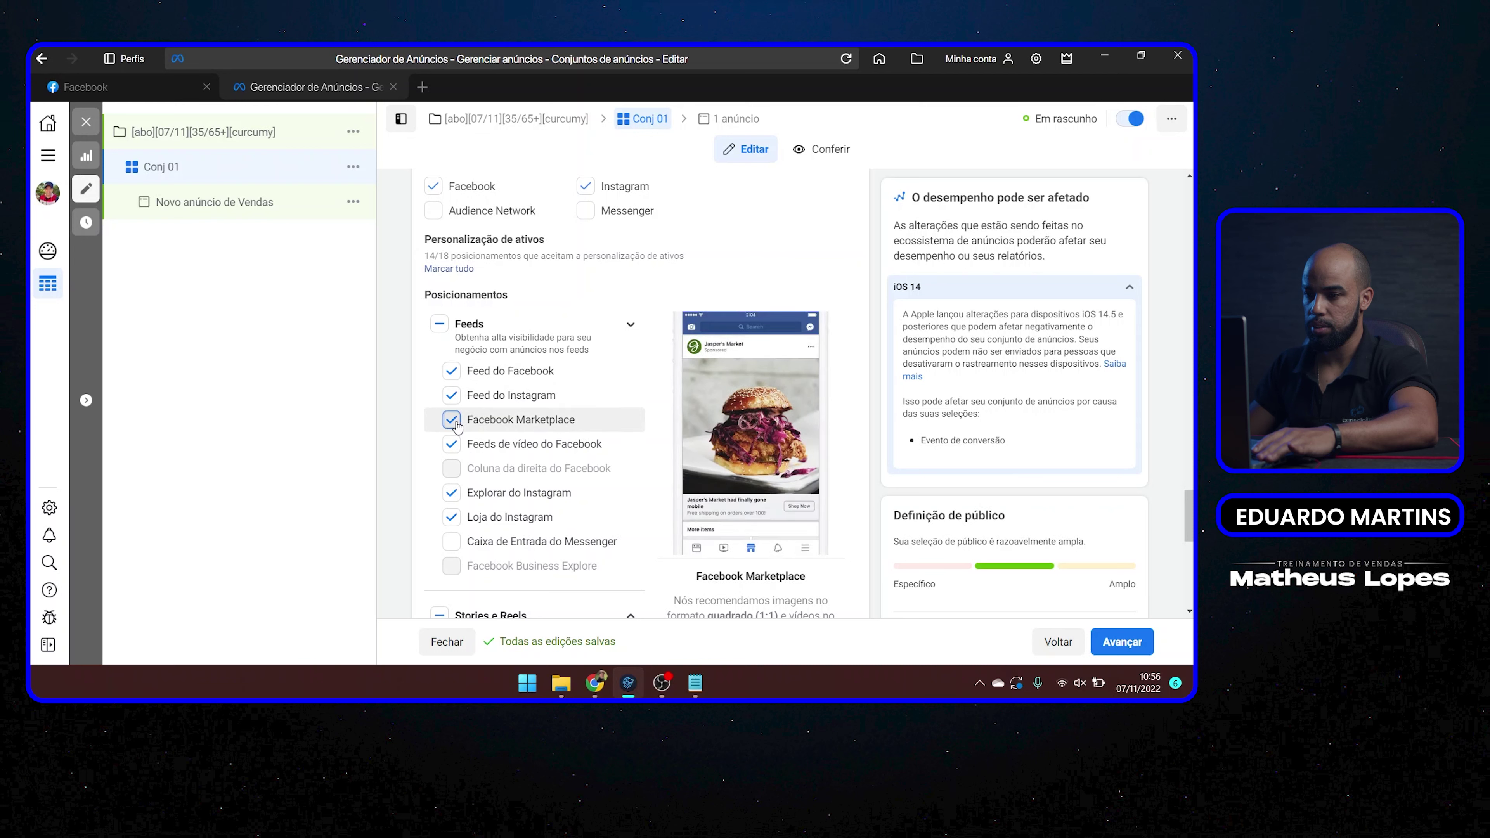
pyautogui.click(451, 419)
pyautogui.scroll(5, 801, 503)
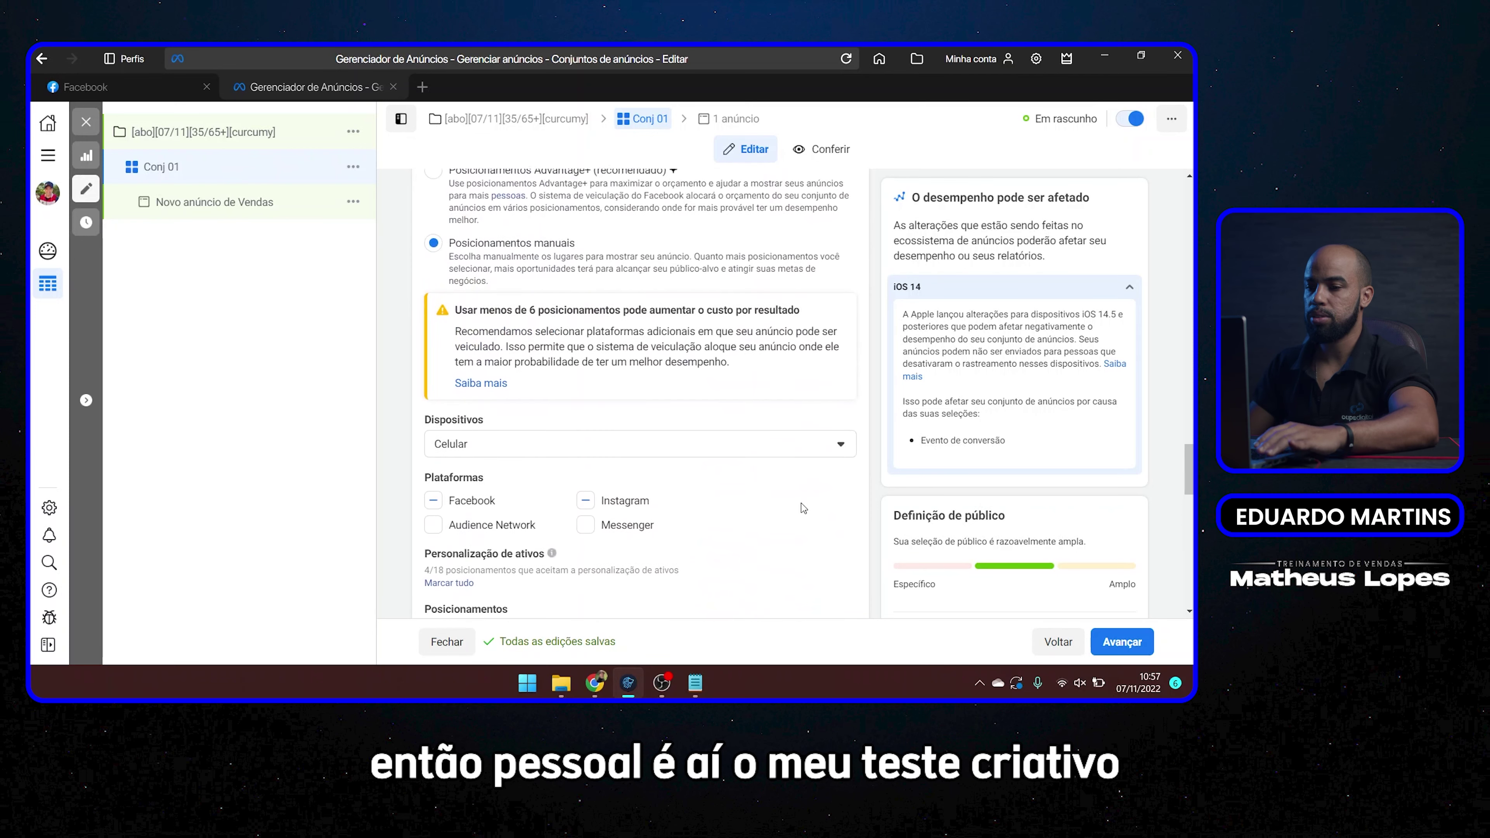
pyautogui.scroll(-1, 805, 503)
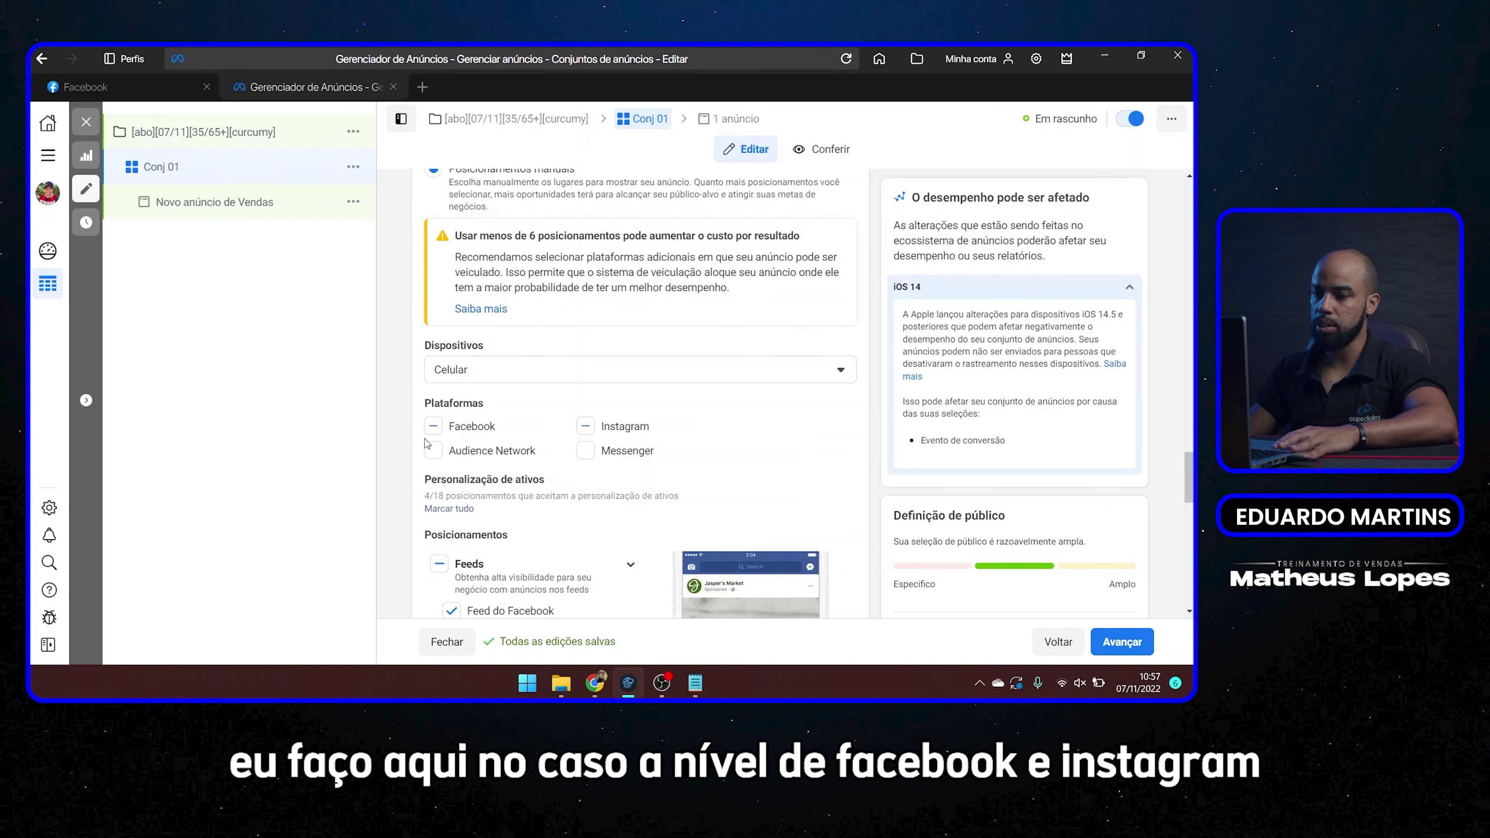
pyautogui.scroll(-2, 666, 420)
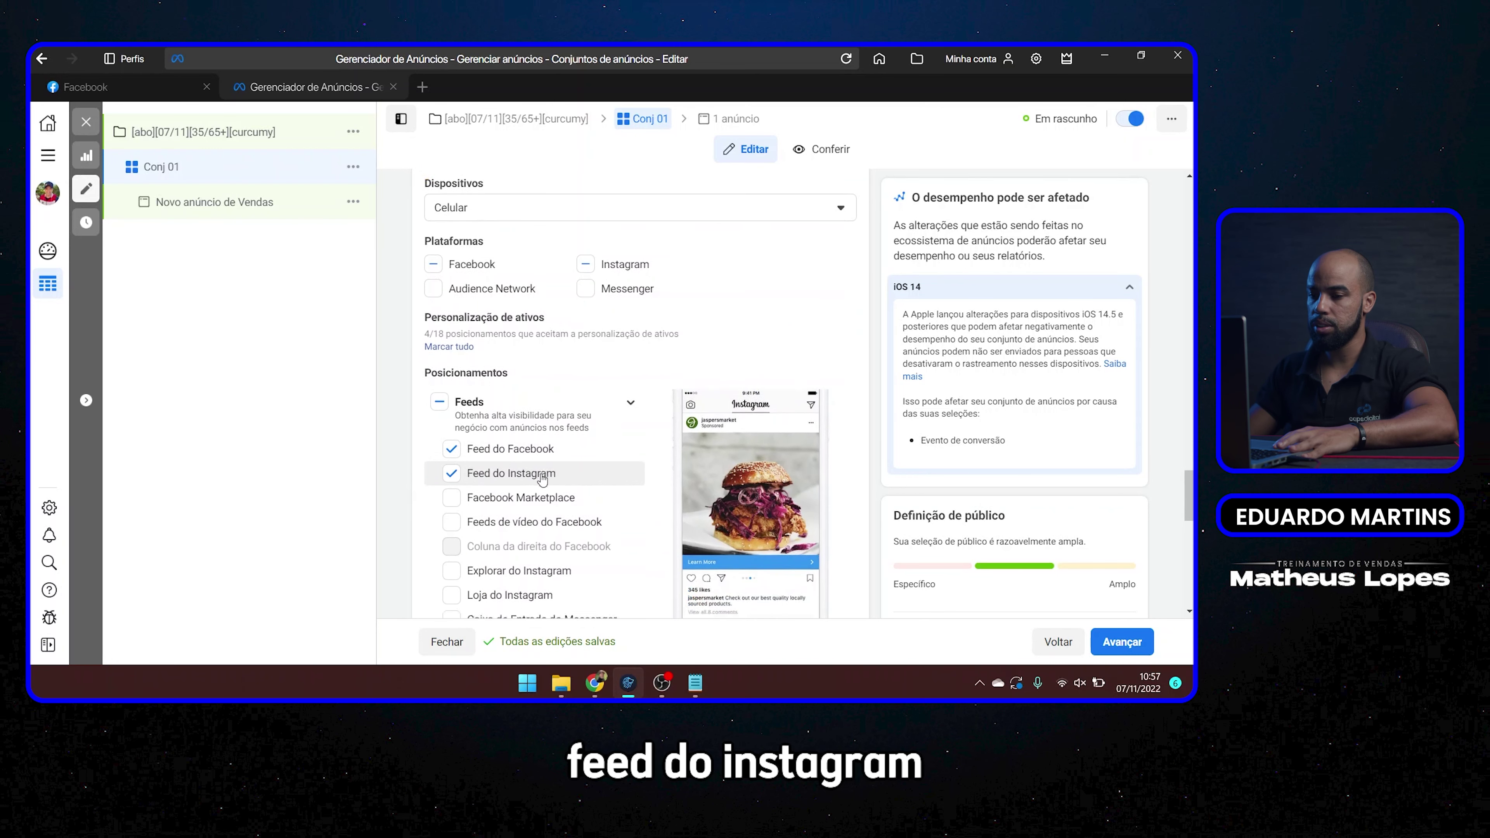
# - Check the remaining manual placements, including Stories e Reels, and advance to the ad's settings
pyautogui.scroll(-5, 493, 452)
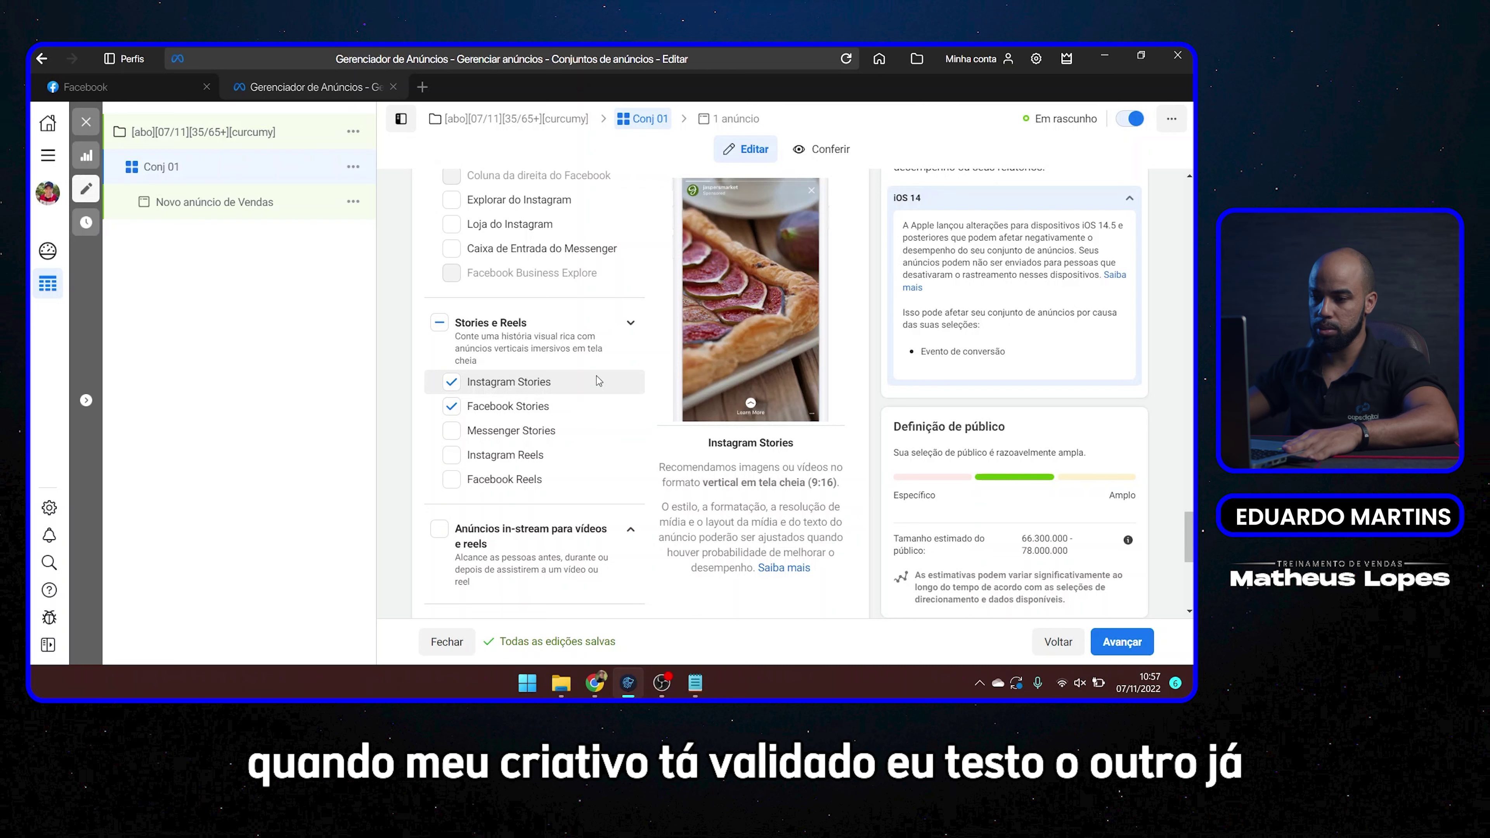
pyautogui.scroll(-6, 597, 380)
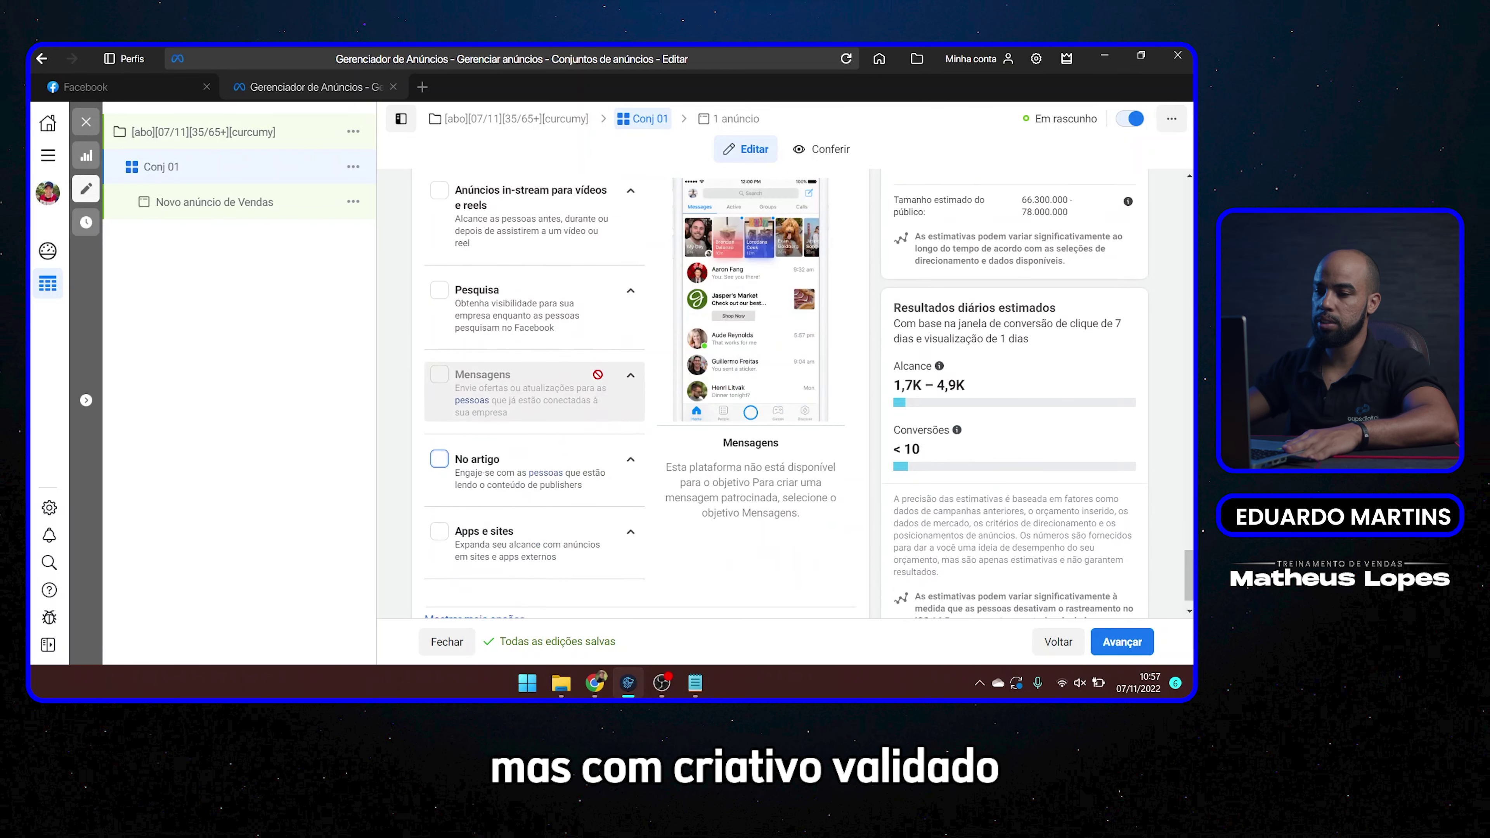
pyautogui.scroll(5, 598, 375)
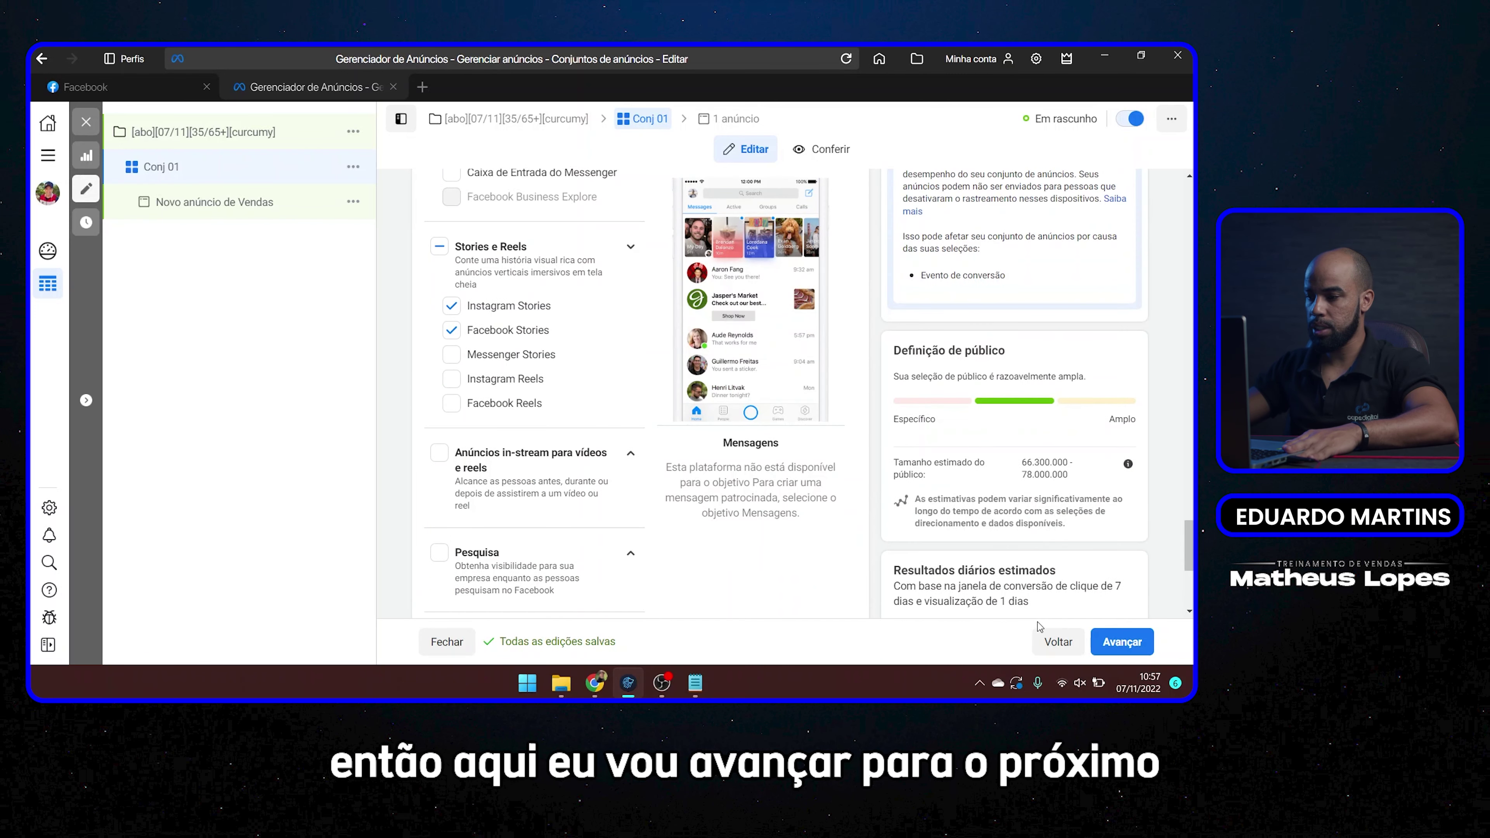
pyautogui.click(1133, 642)
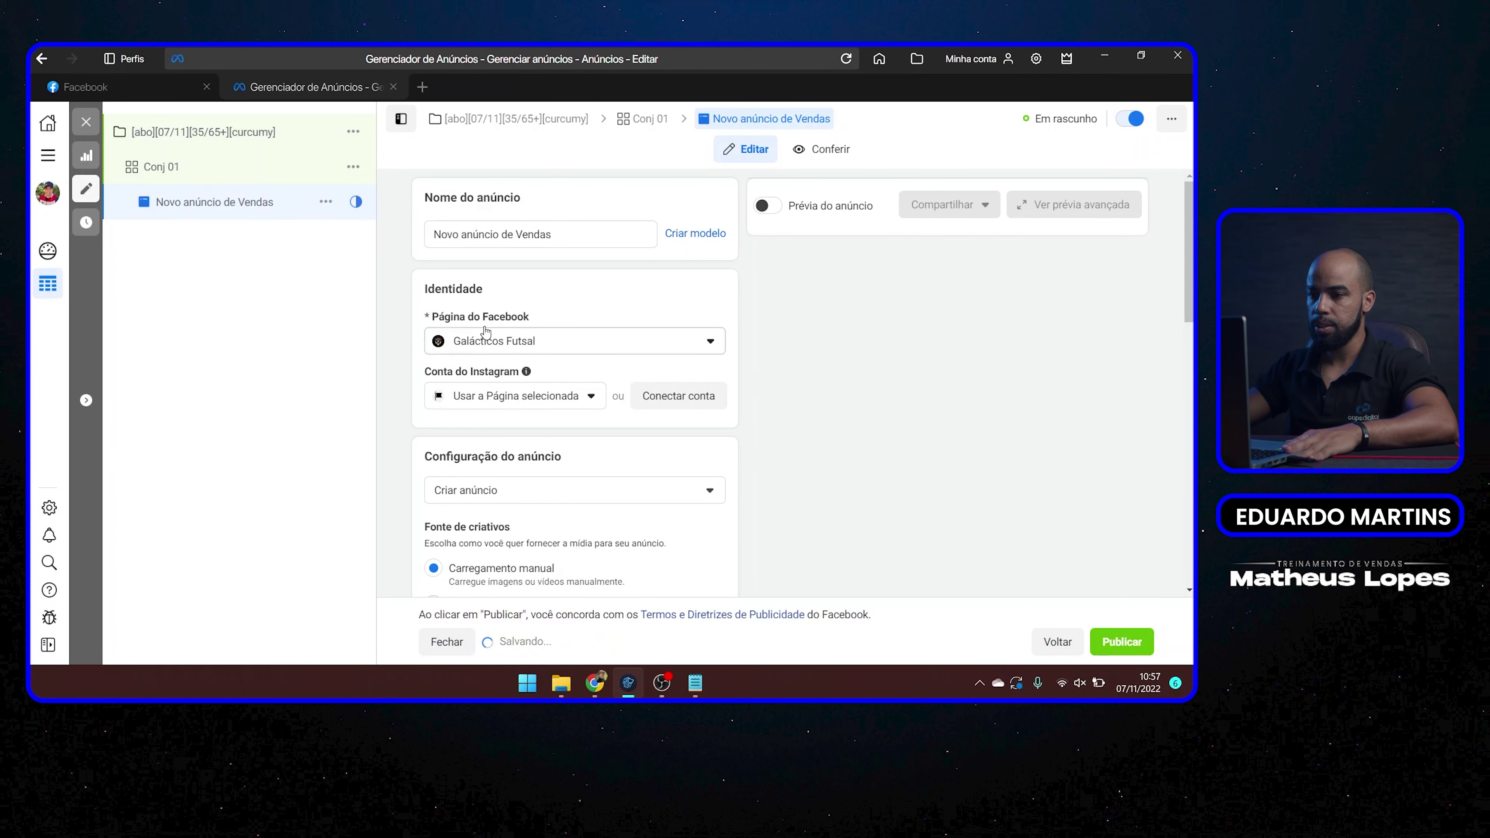
# - Name the ad ADS01 and set its Página do Facebook to the second listed personal page
pyautogui.tripleClick(585, 237)
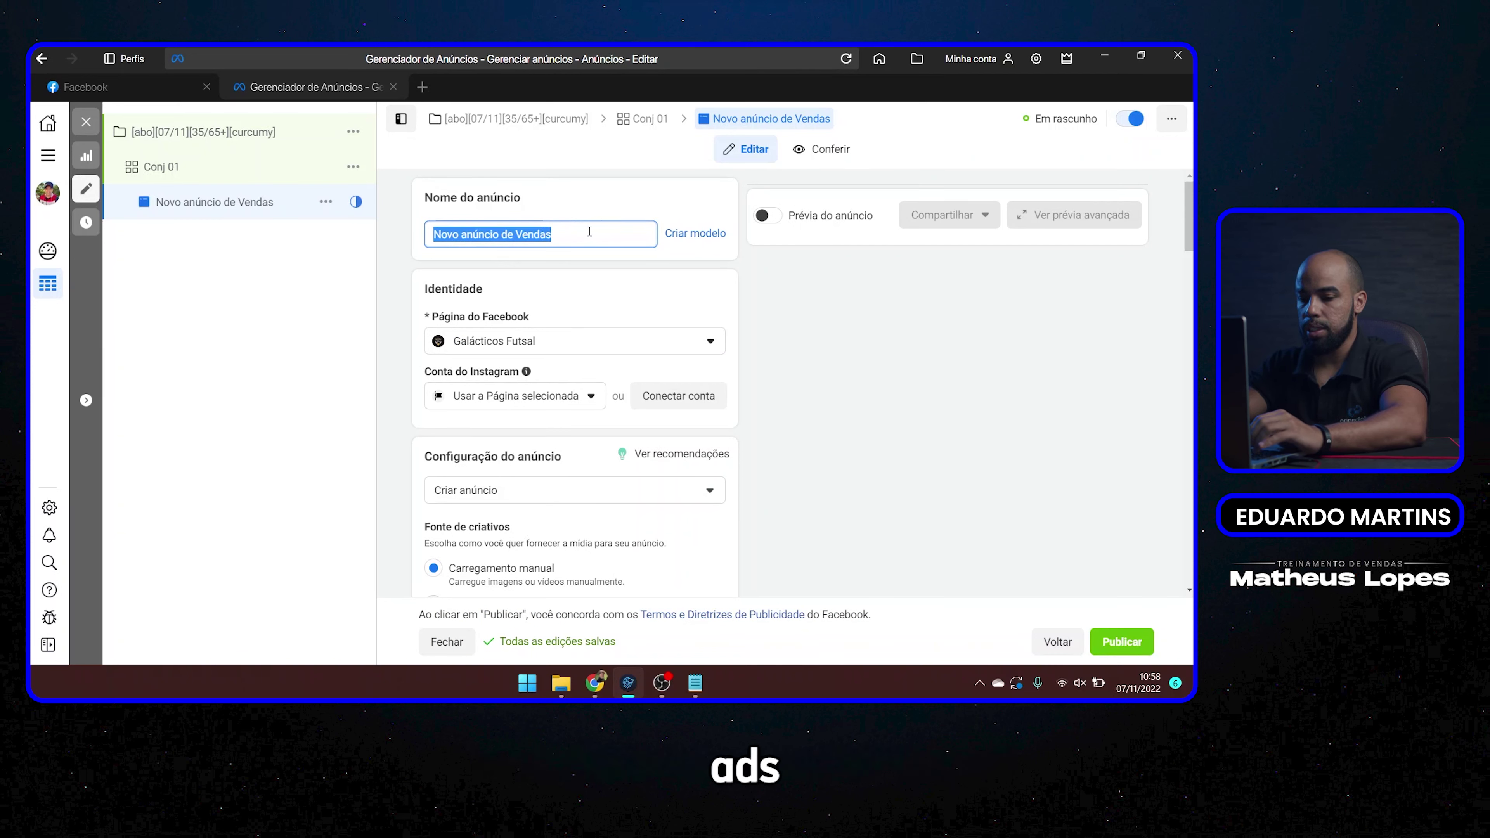
pyautogui.write('AD')
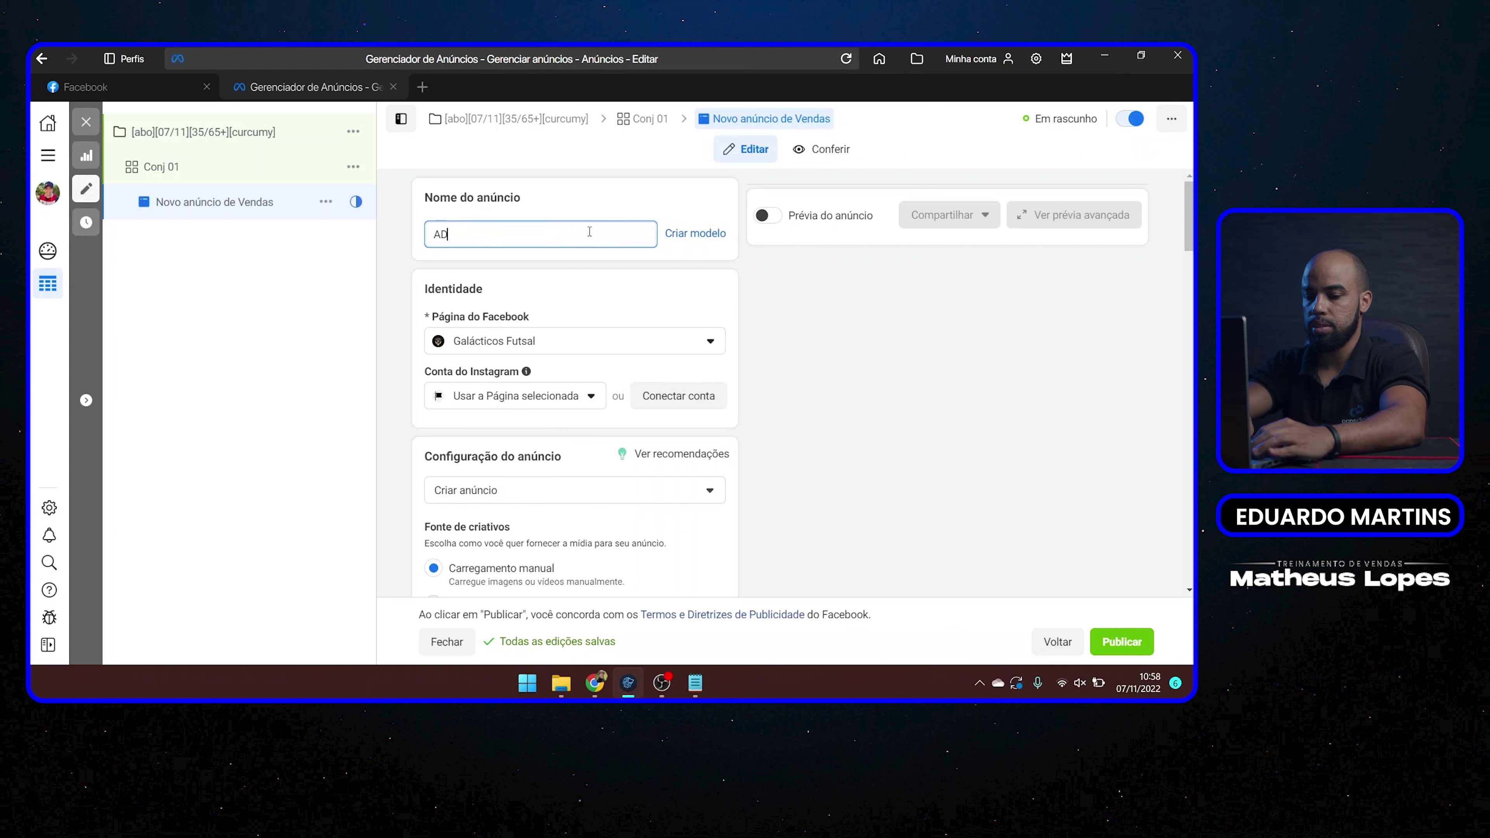
pyautogui.write('S01')
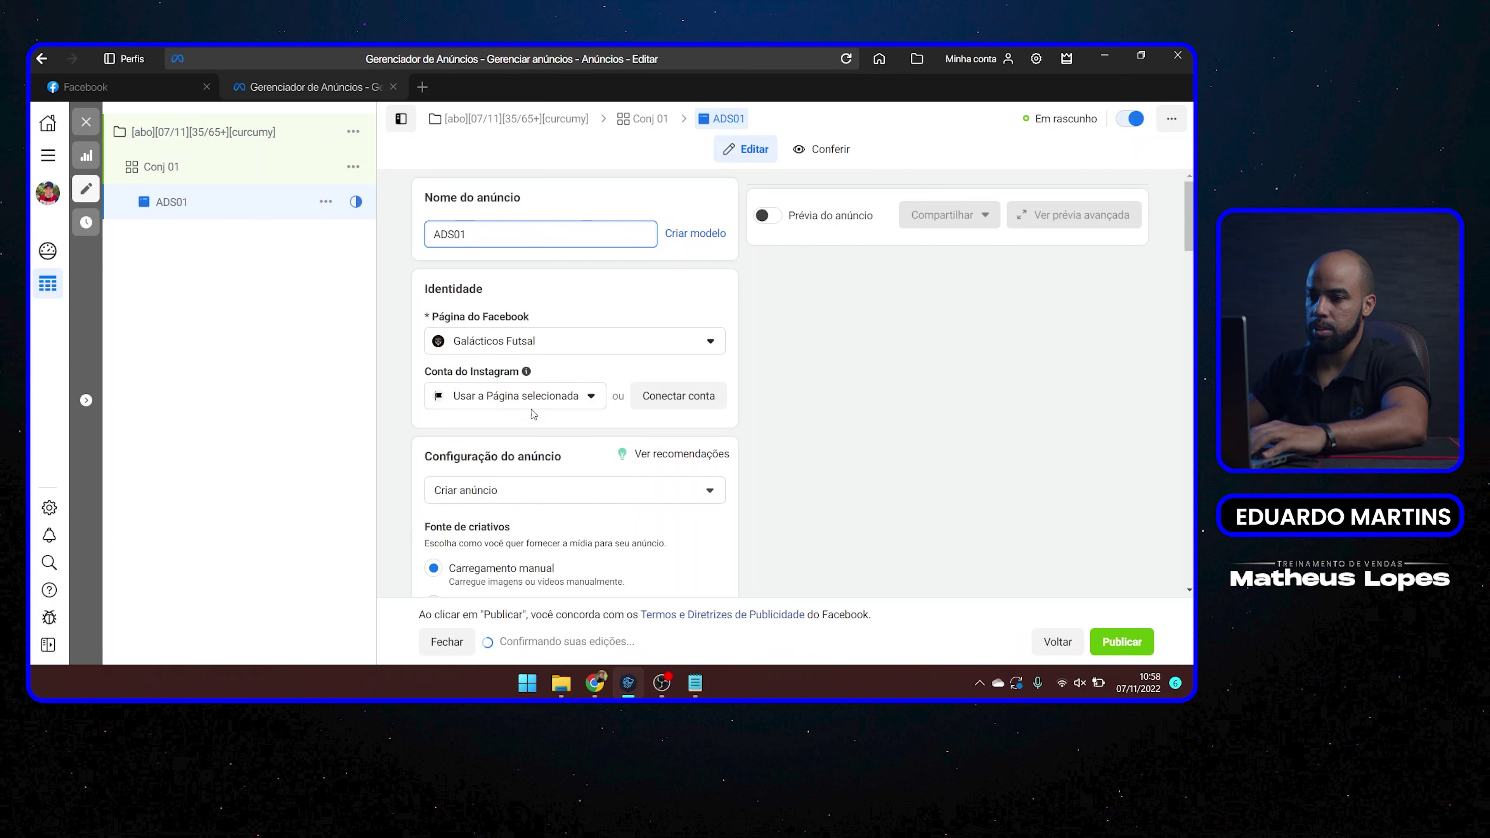
pyautogui.click(637, 346)
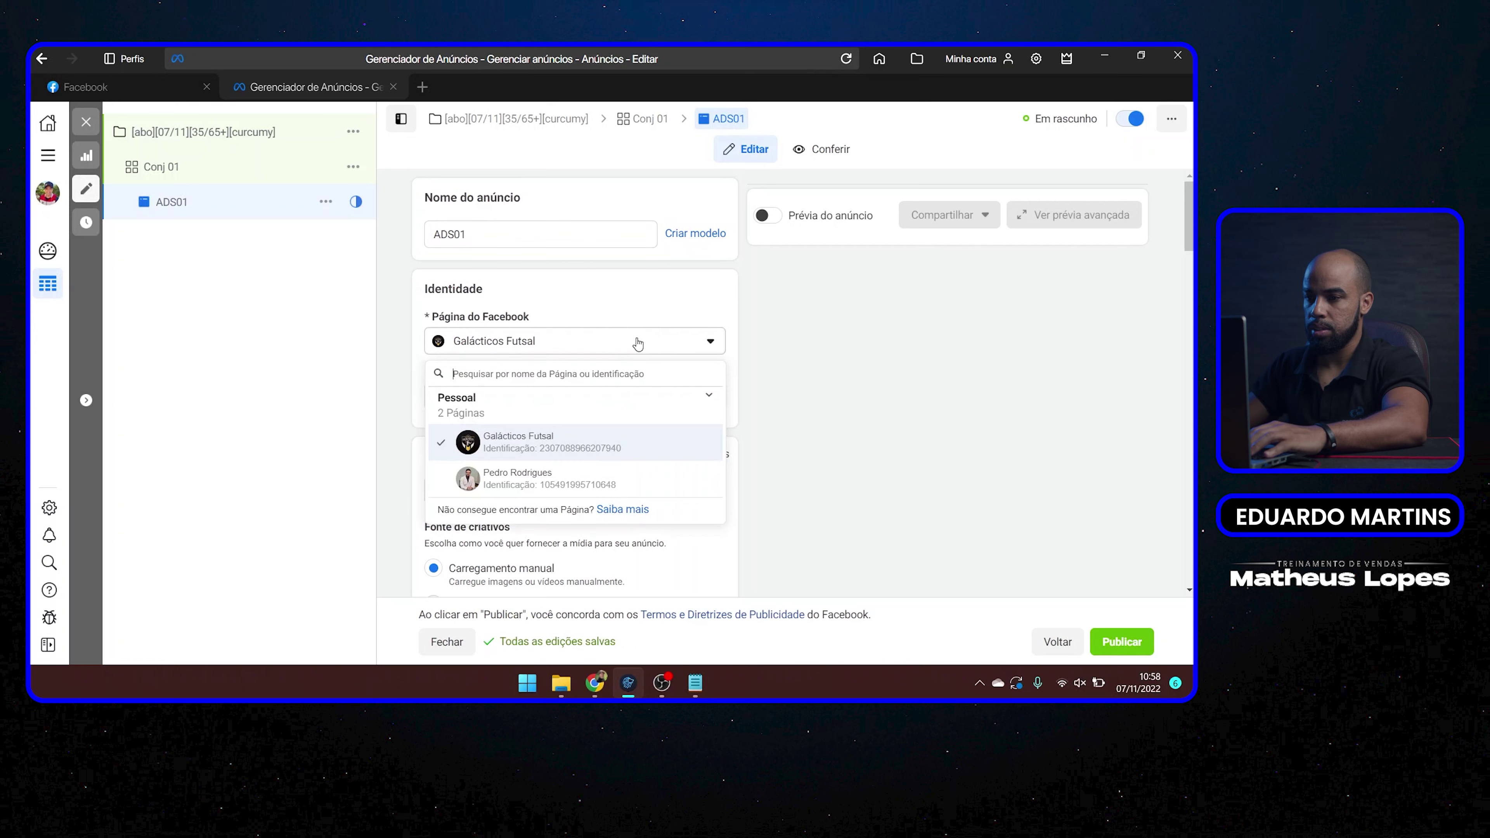
pyautogui.click(551, 469)
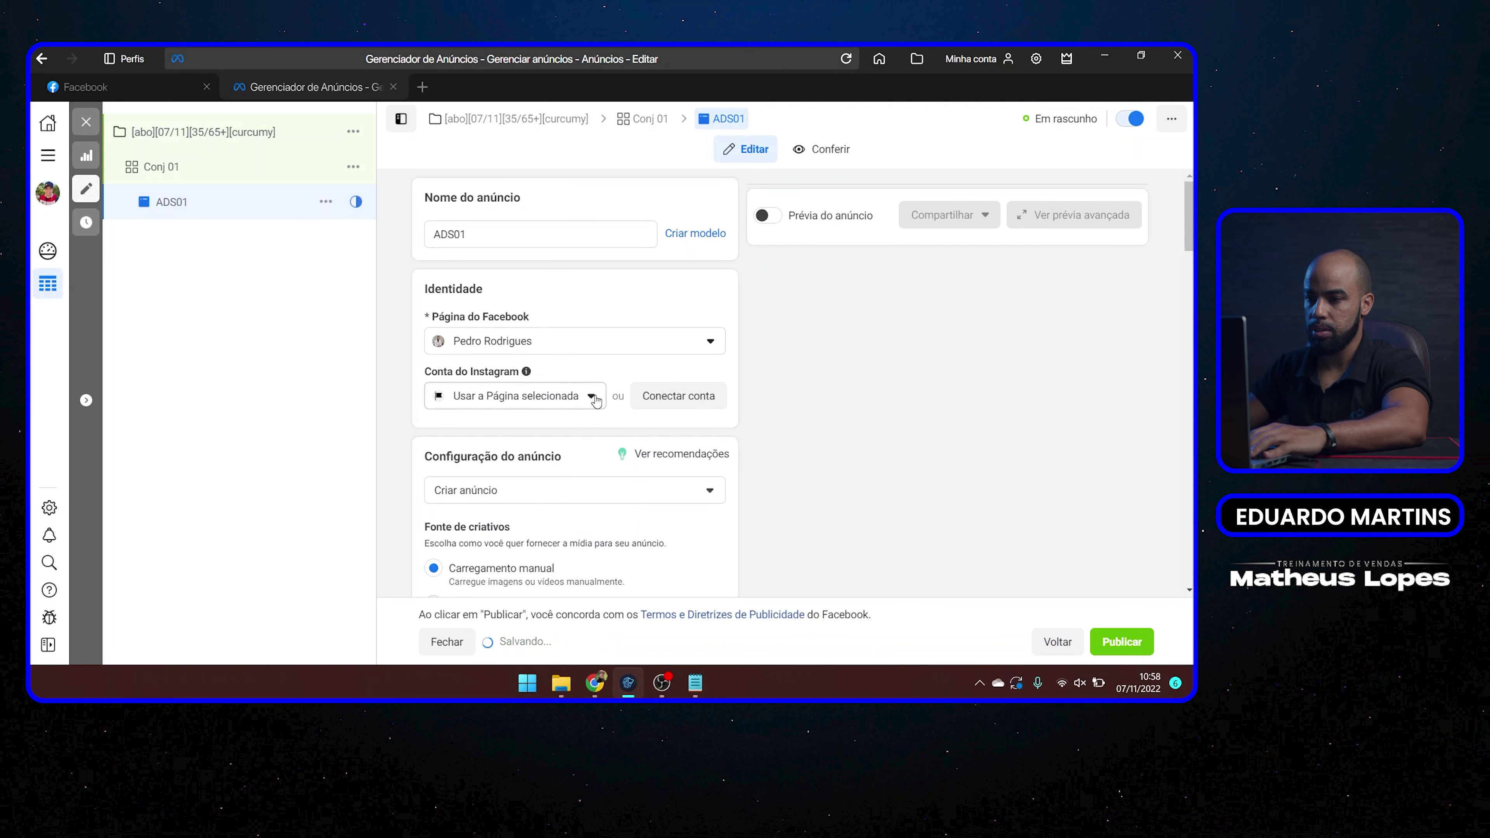
# - Copy the Bloco de notas text from "Aprovado por mais de 60 mil pessoas" through "Clique em saiba mais..." into the ad's Texto principal
pyautogui.scroll(-1, 596, 399)
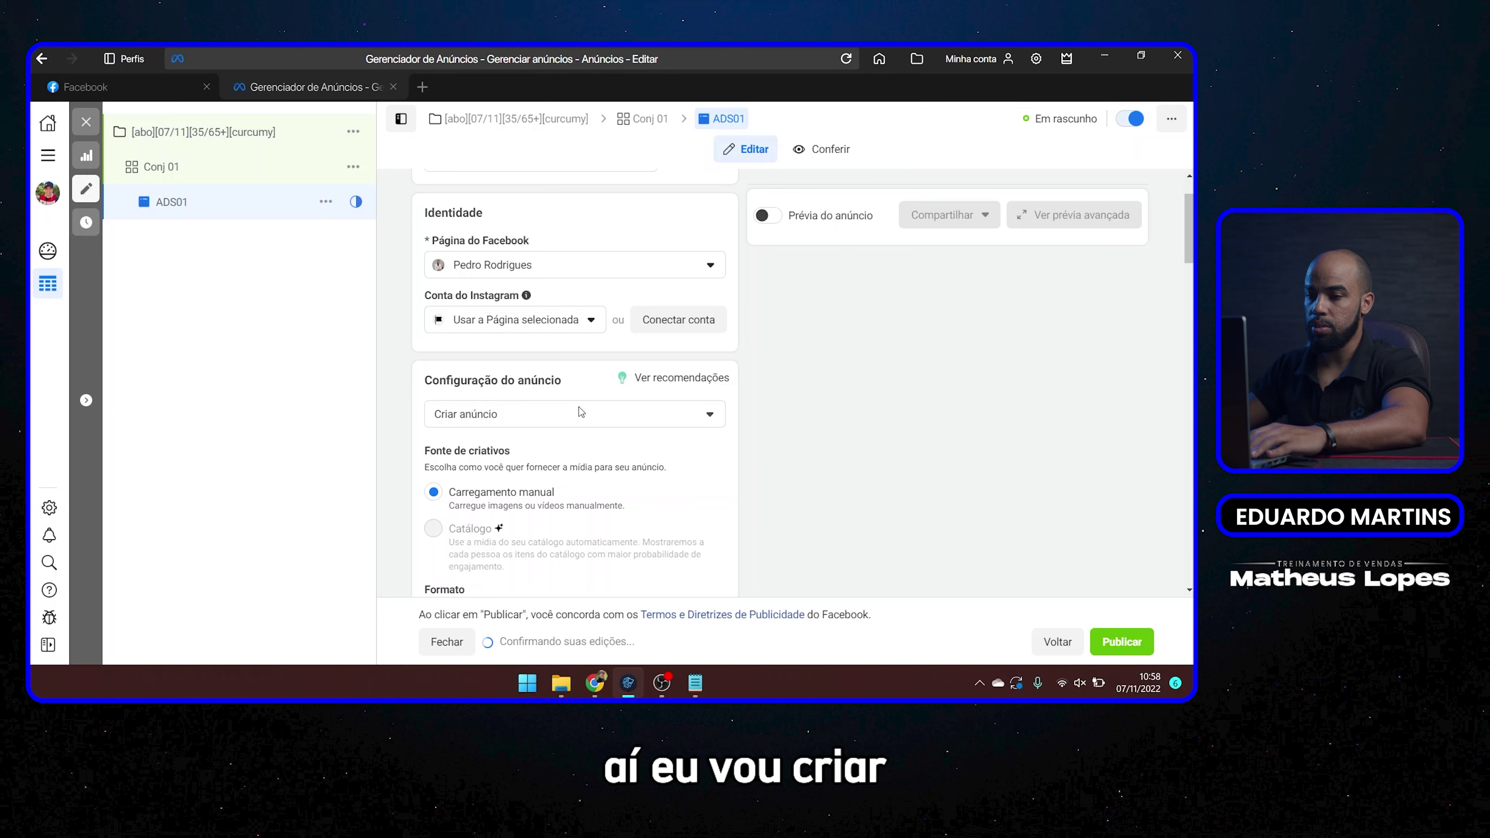
pyautogui.scroll(-3, 590, 416)
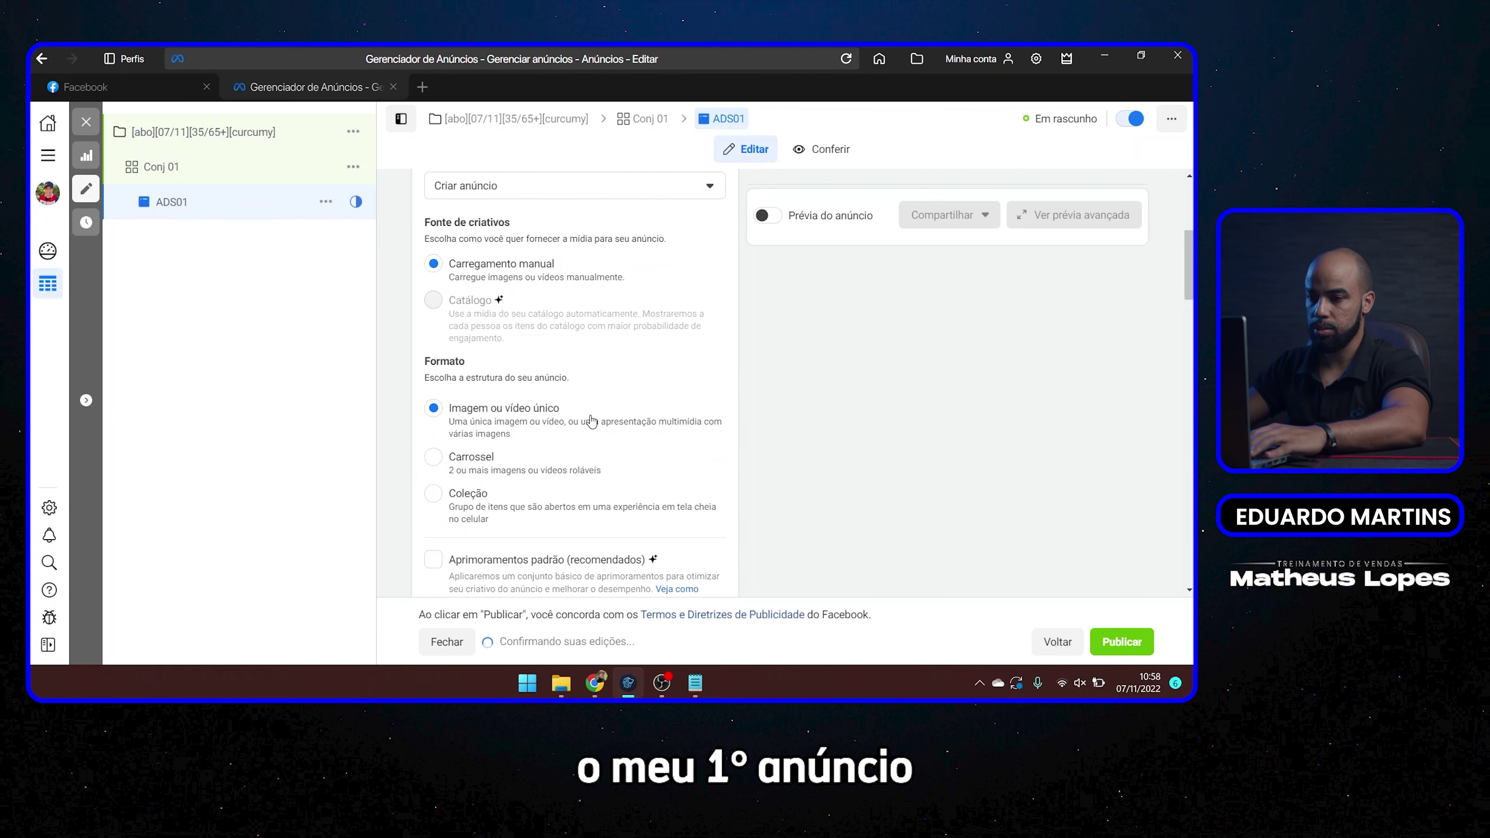
pyautogui.scroll(-4, 591, 416)
pyautogui.scroll(-4, 595, 418)
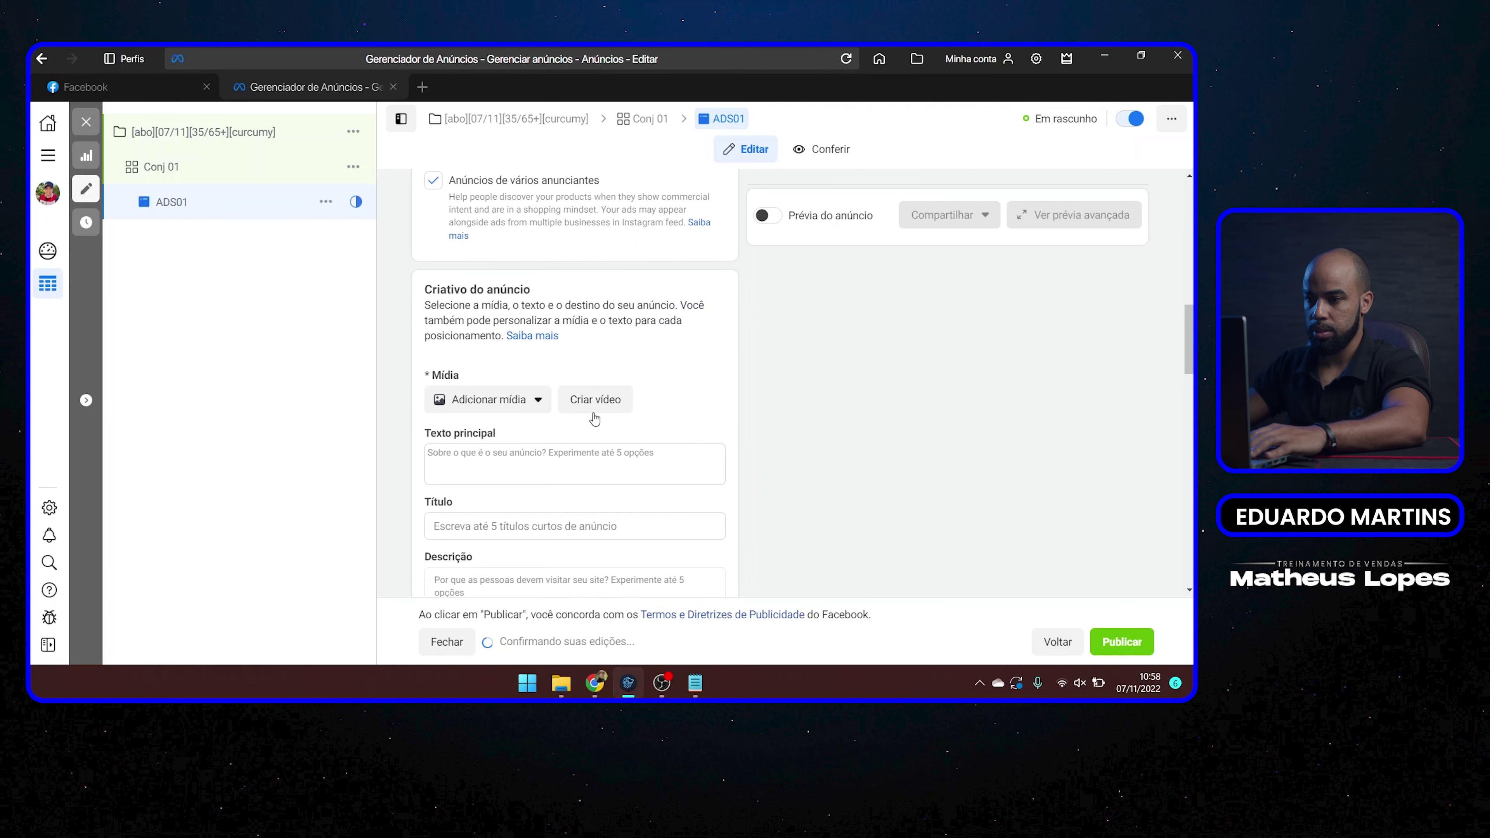
pyautogui.click(593, 392)
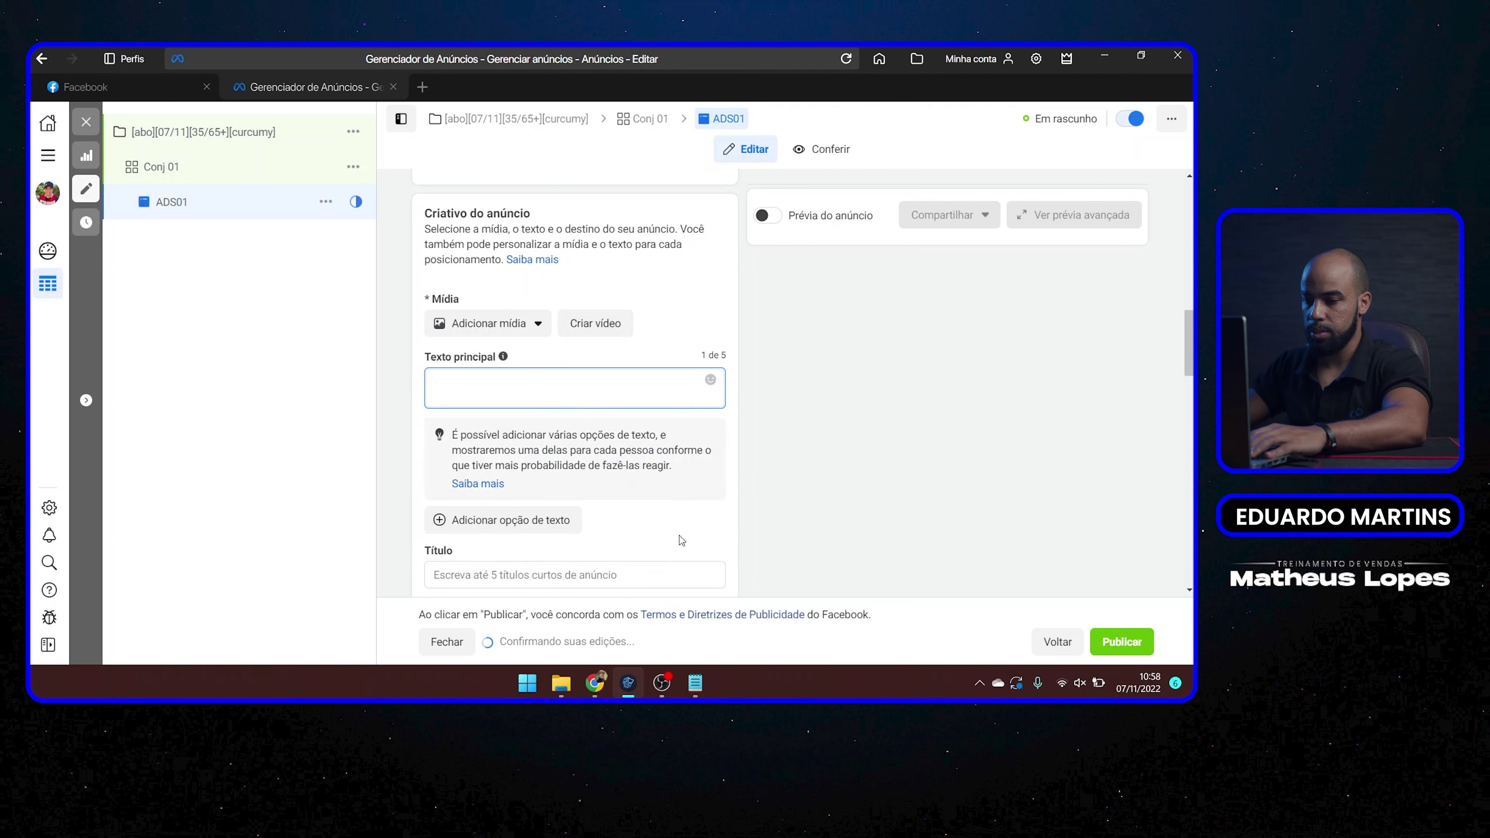
pyautogui.click(704, 691)
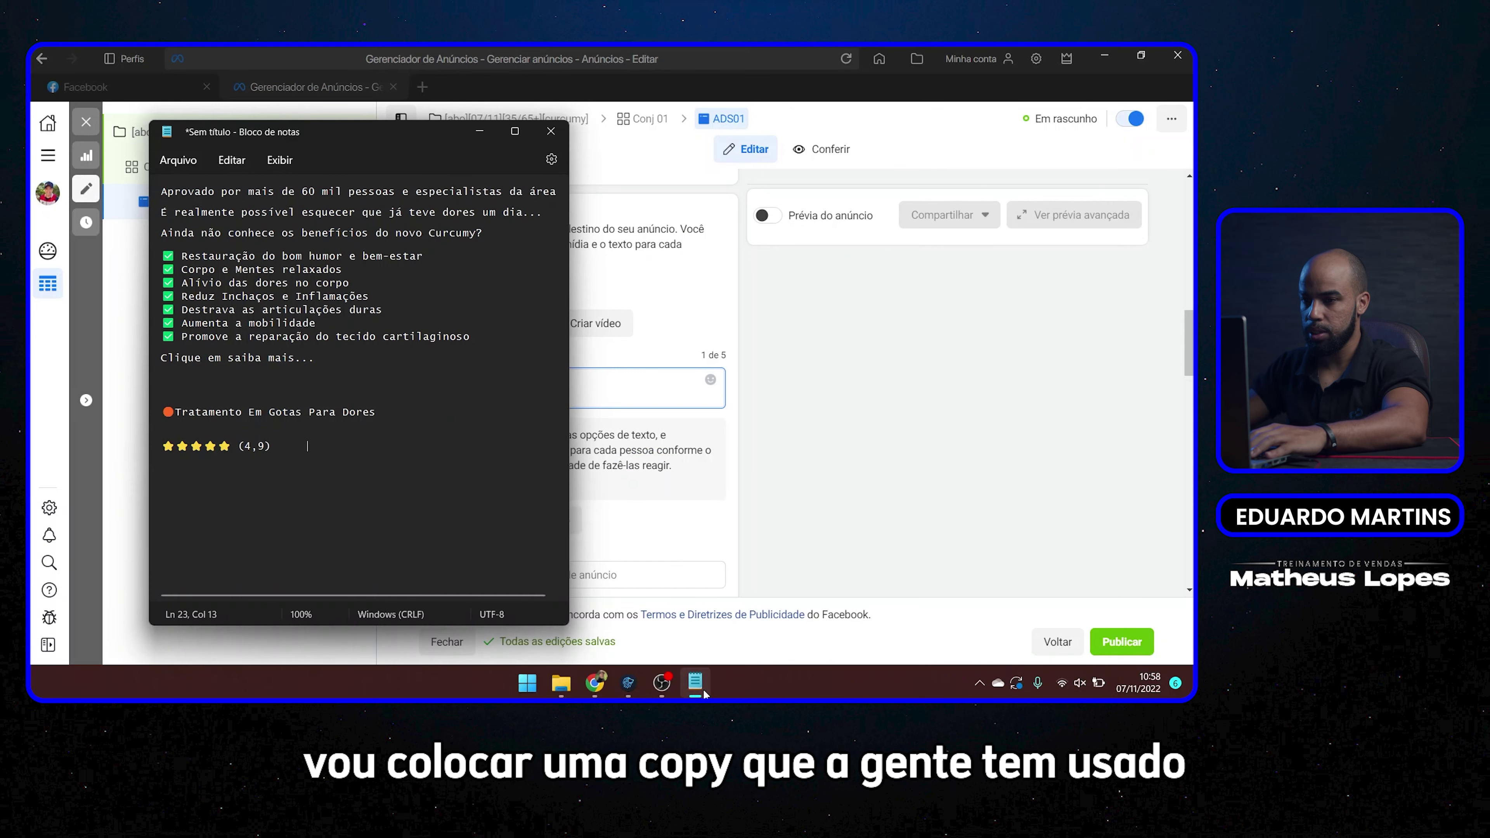
pyautogui.moveTo(329, 361); pyautogui.dragTo(144, 192)
pyautogui.hotkey('ctrl', 'c')
pyautogui.click(938, 425)
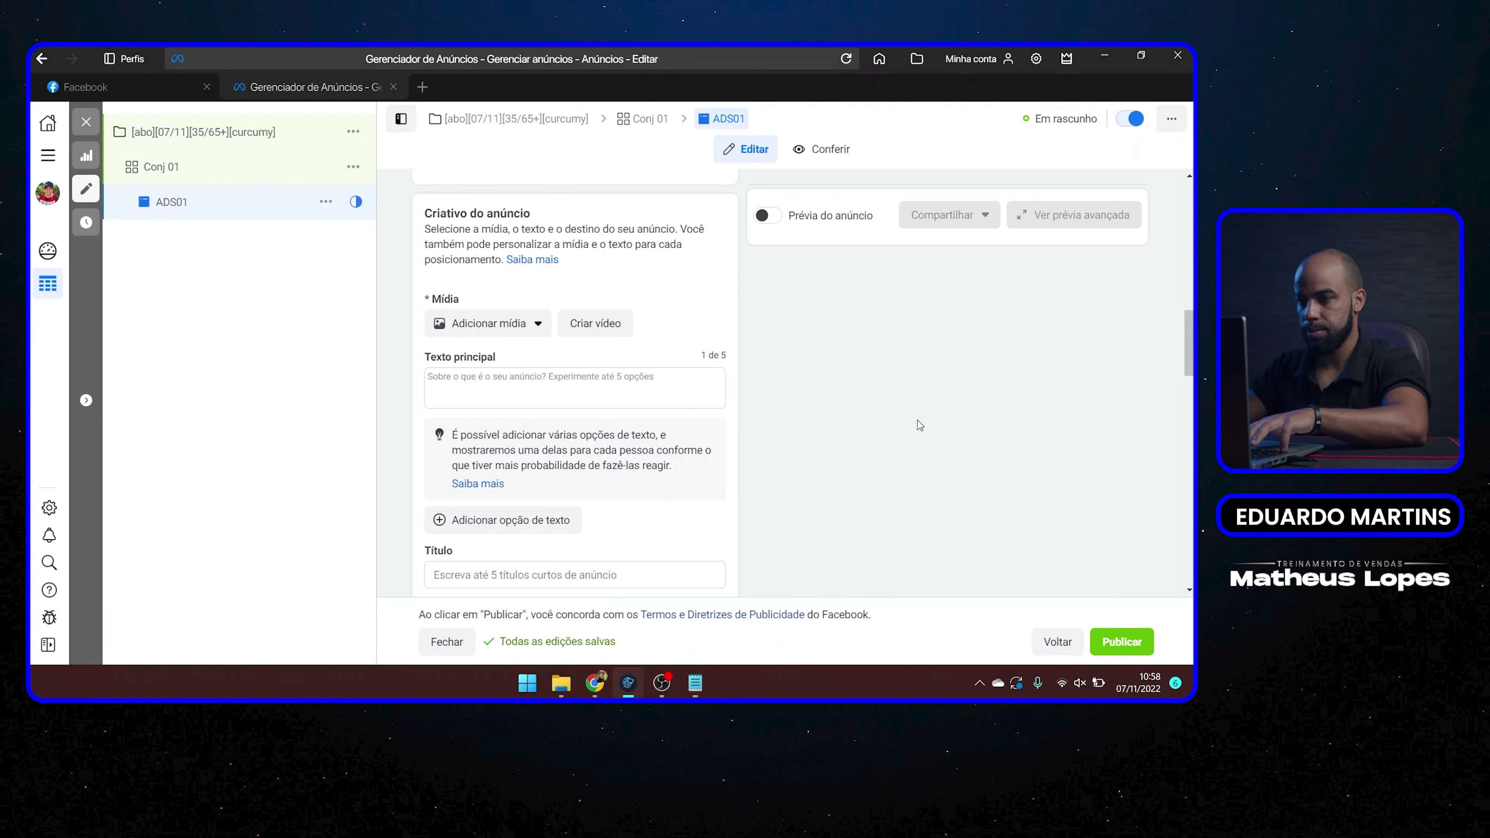
pyautogui.click(576, 379)
pyautogui.hotkey('ctrl', 'v')
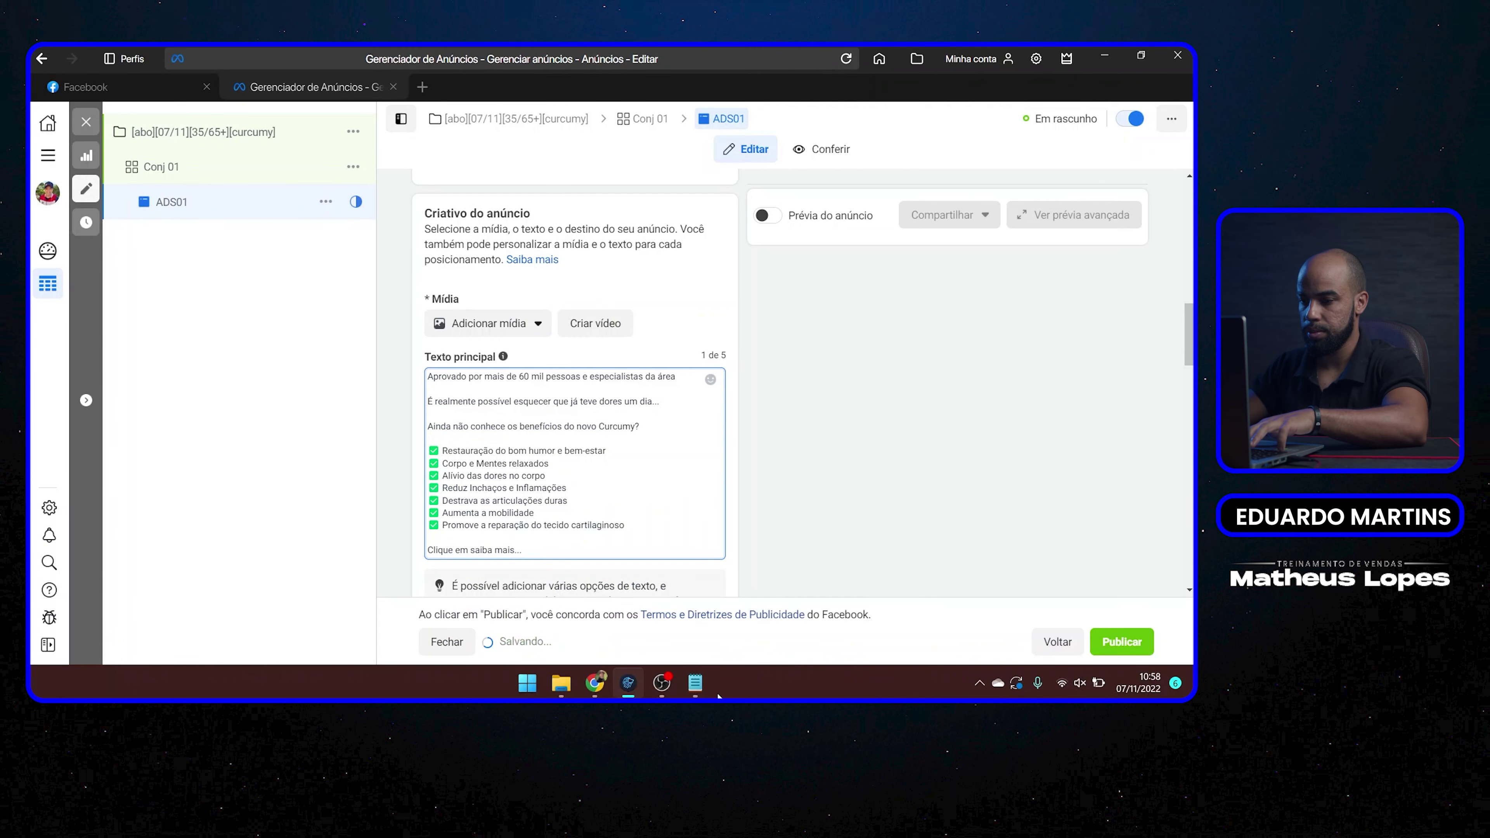
# - Copy the line "Tratamento Em Gotas Para Dores" with its emoji from Bloco de notas into the ad's Título
pyautogui.click(702, 696)
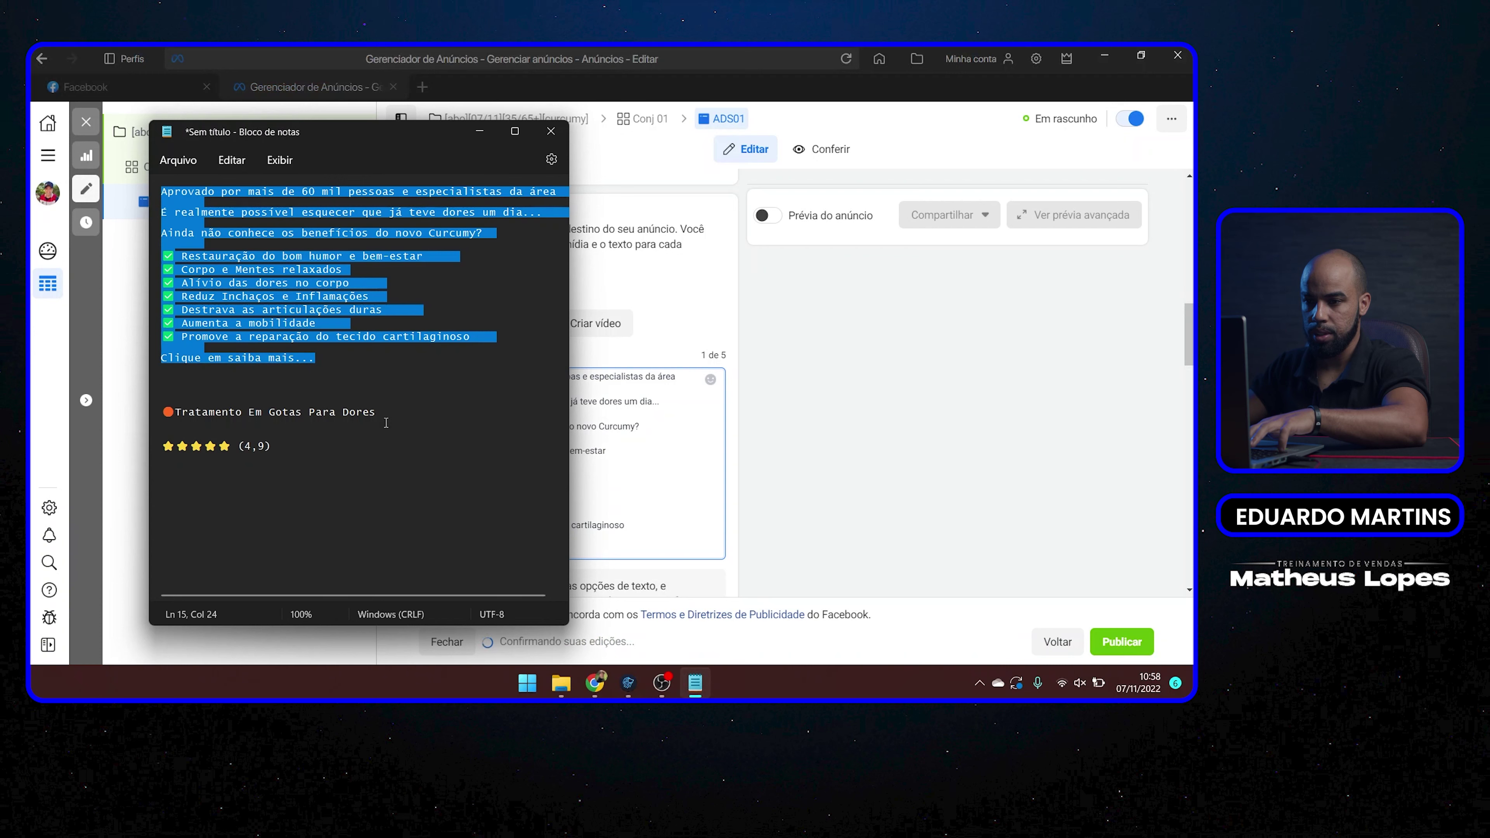
pyautogui.tripleClick(394, 414)
pyautogui.hotkey('ctrl', 'c')
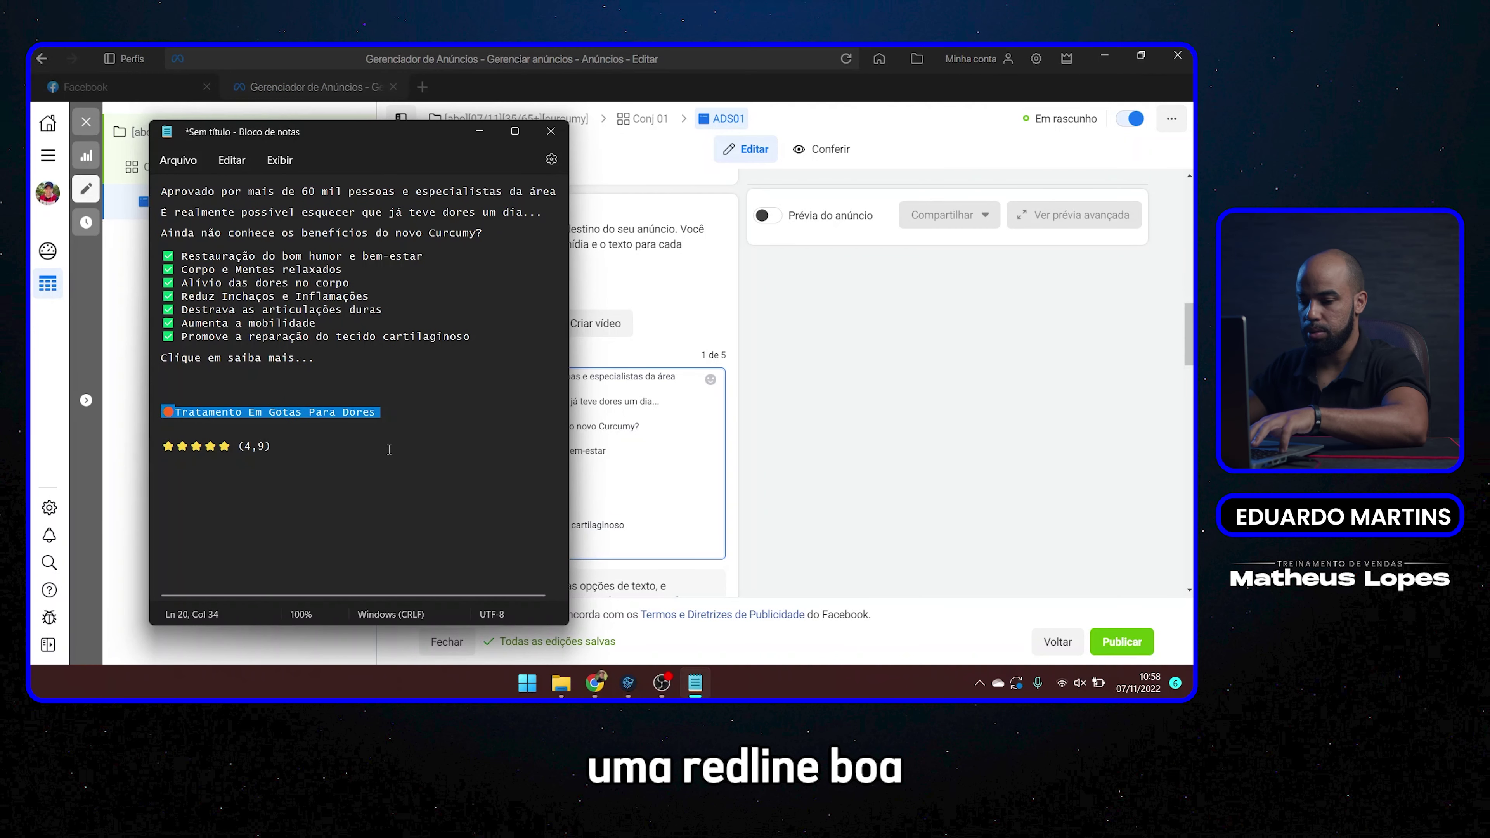
pyautogui.click(847, 462)
pyautogui.scroll(-5, 845, 458)
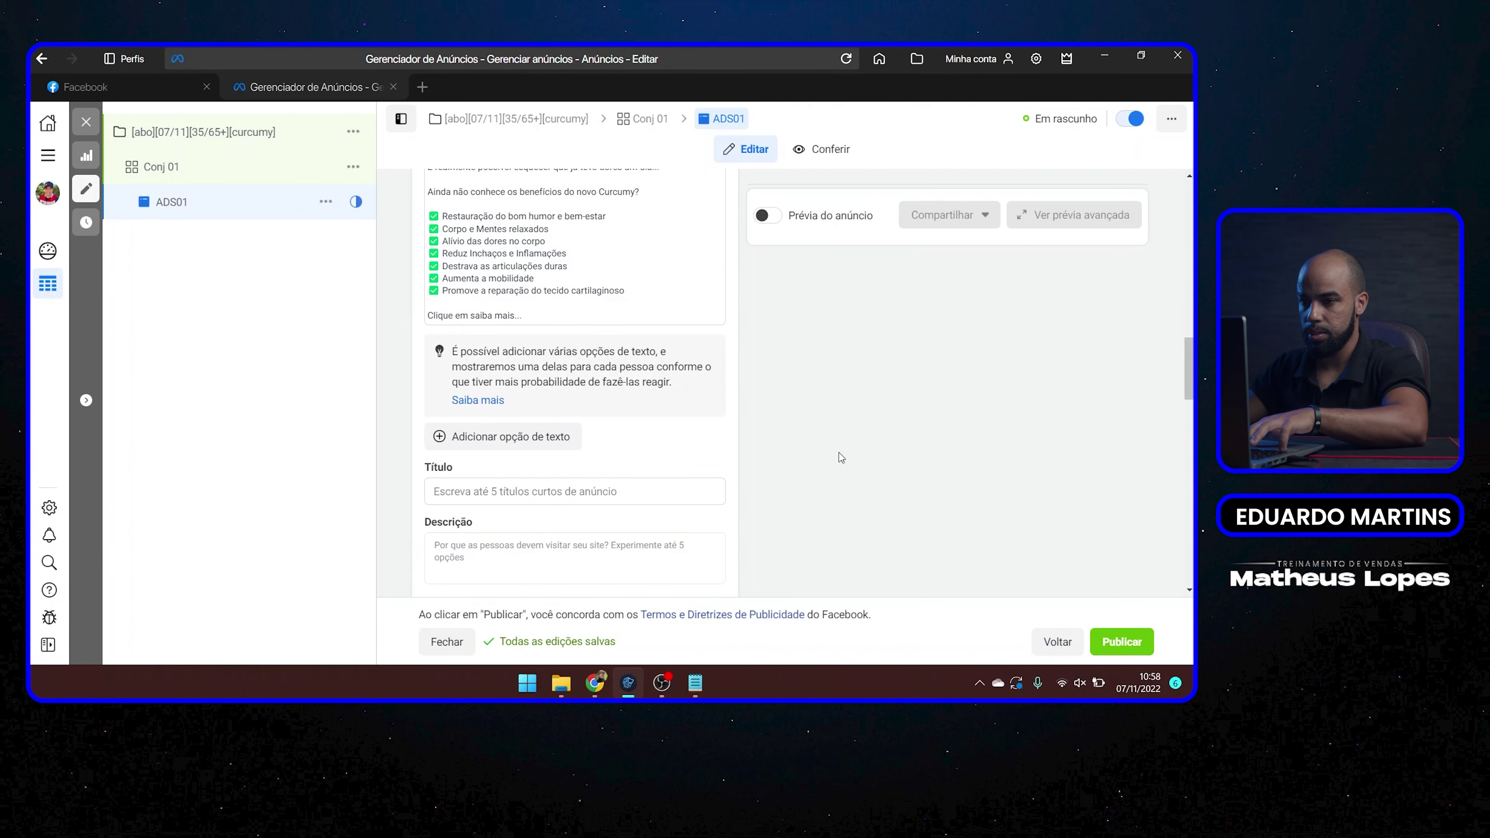
pyautogui.click(657, 424)
pyautogui.hotkey('ctrl', 'v')
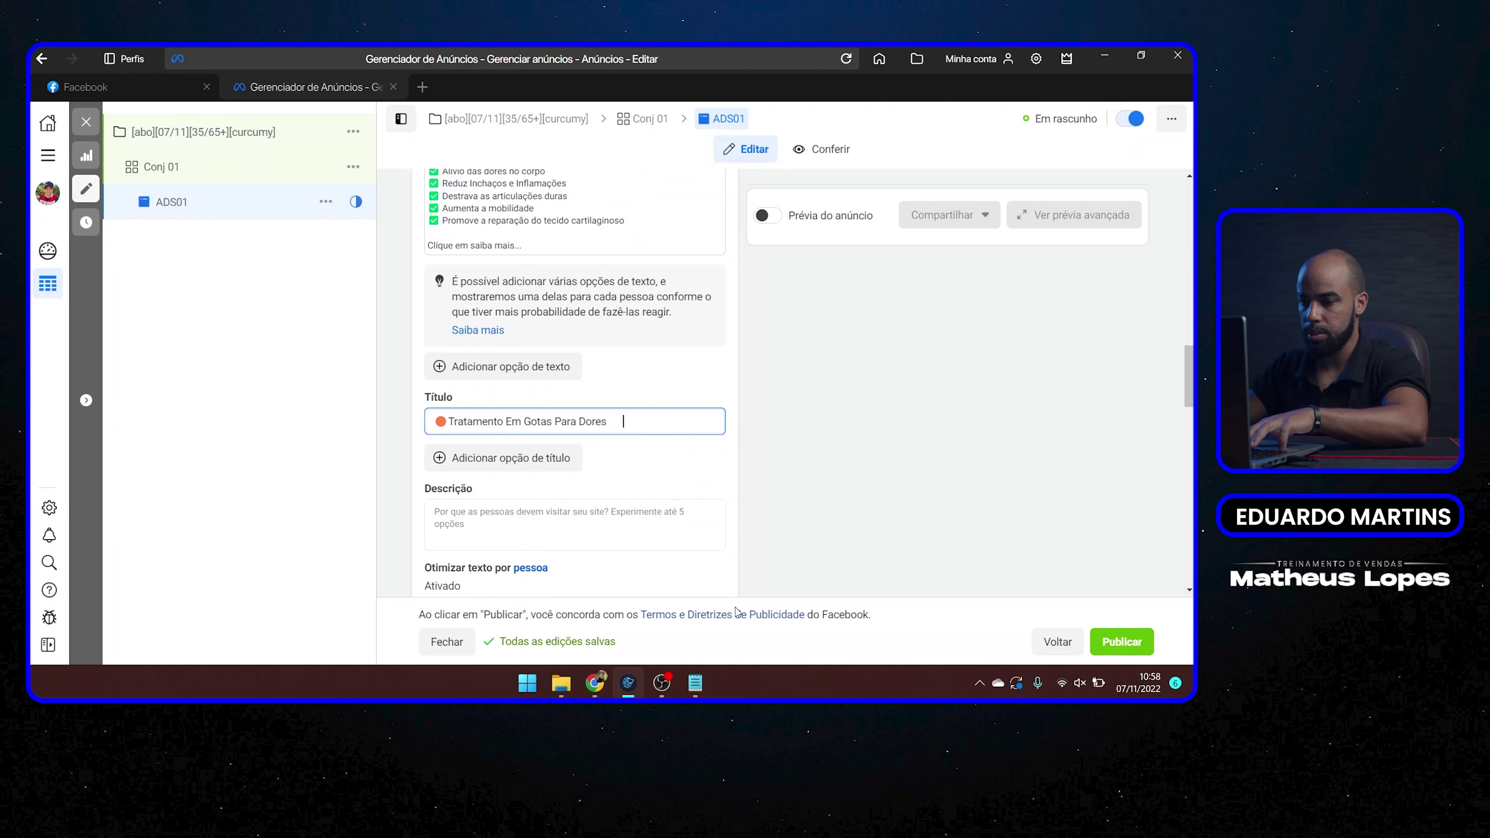
# - Copy the rating "⭐⭐⭐⭐⭐ (4,9)" from Bloco de notas into the ad's Descrição
pyautogui.click(697, 683)
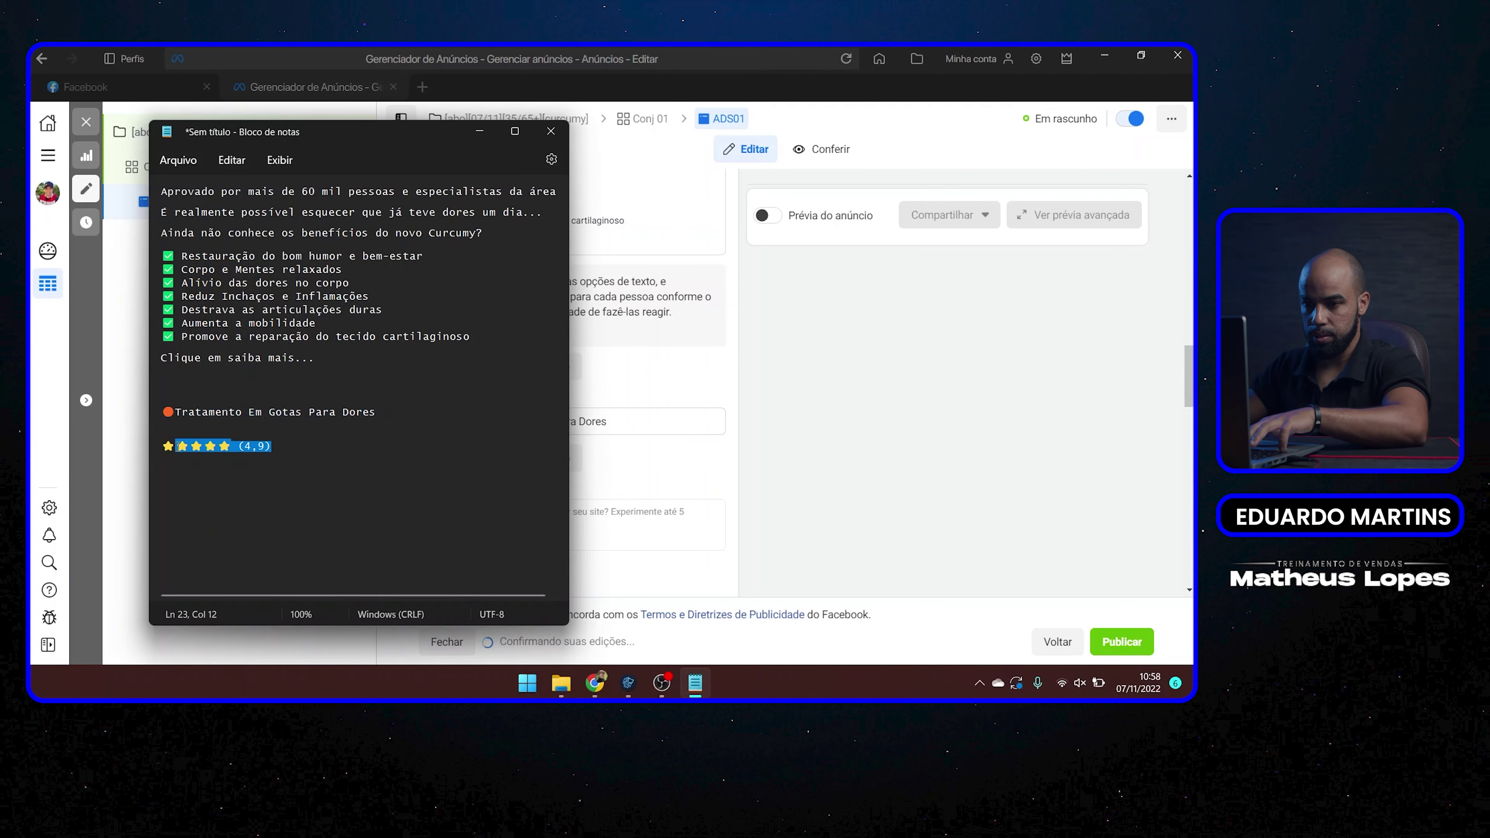
pyautogui.click(971, 462)
pyautogui.scroll(-3, 575, 381)
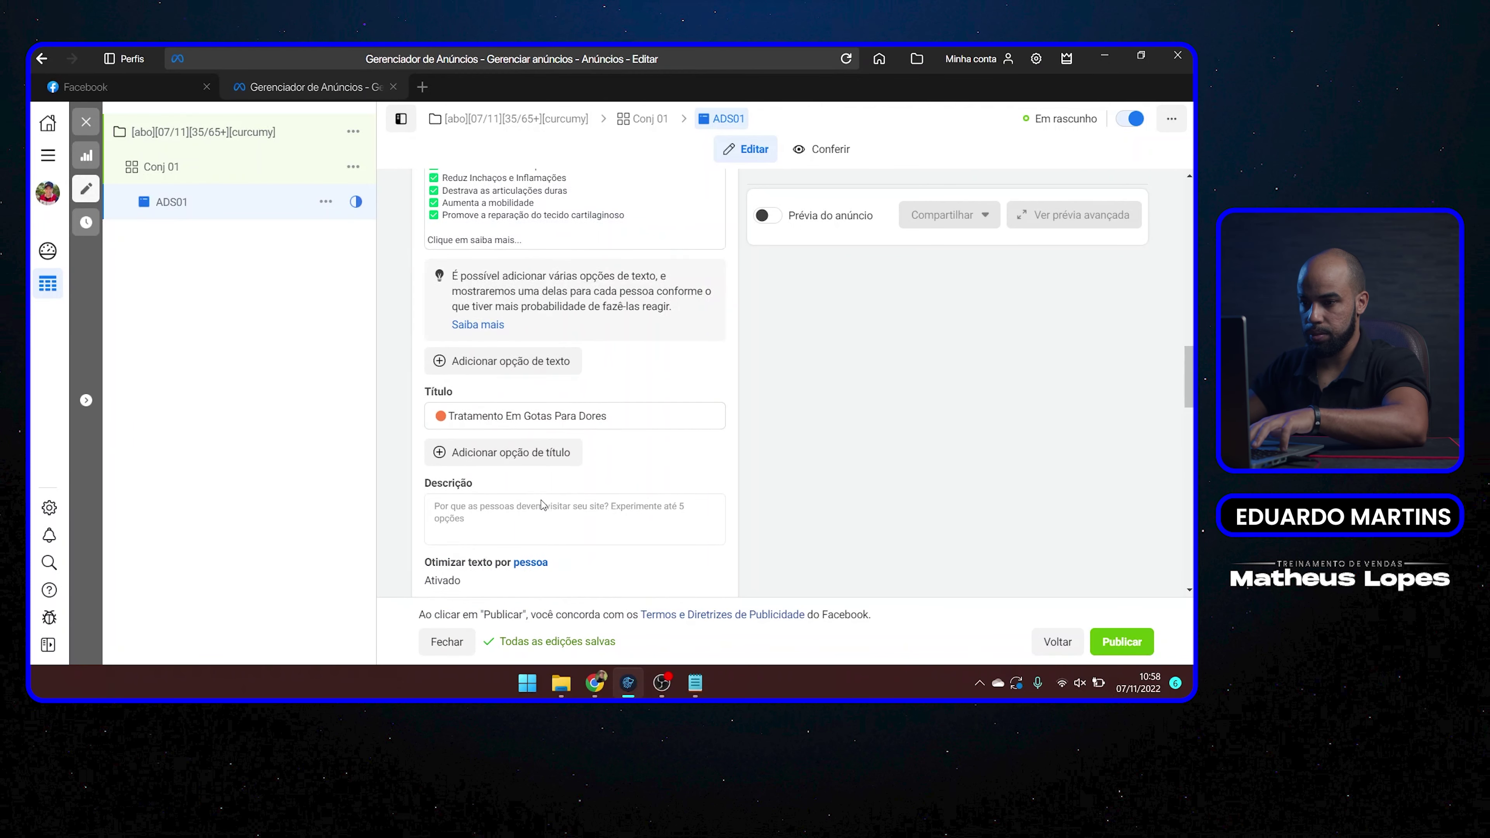
pyautogui.click(543, 368)
pyautogui.write('⭐⭐⭐⭐⭐ (4,9)')
pyautogui.click(820, 388)
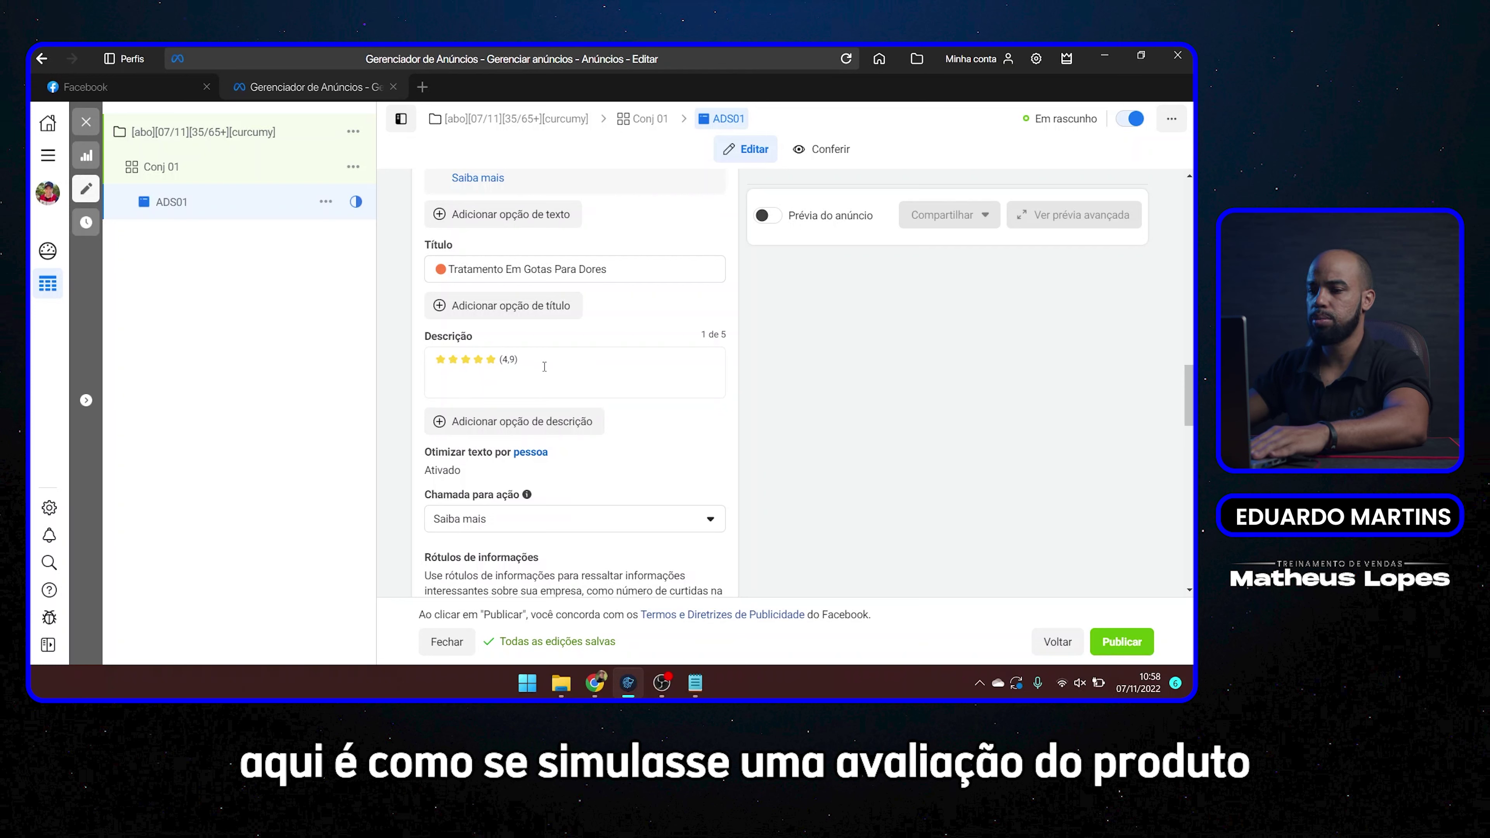
# - Upload all six images from the Downloads folder "Aula teste de criativo" to the ad's image media
pyautogui.scroll(10, 753, 477)
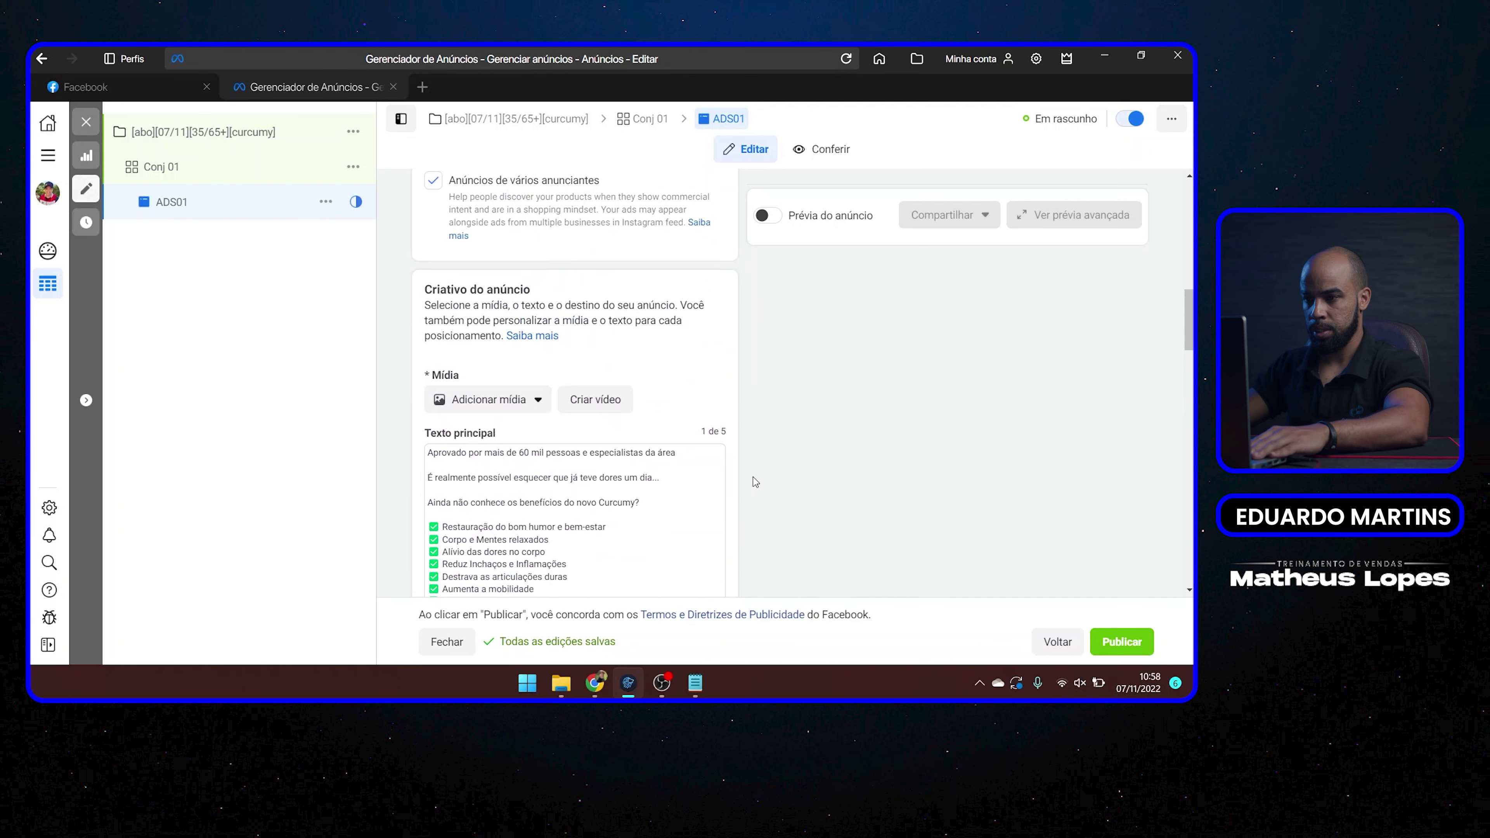
pyautogui.scroll(8, 753, 477)
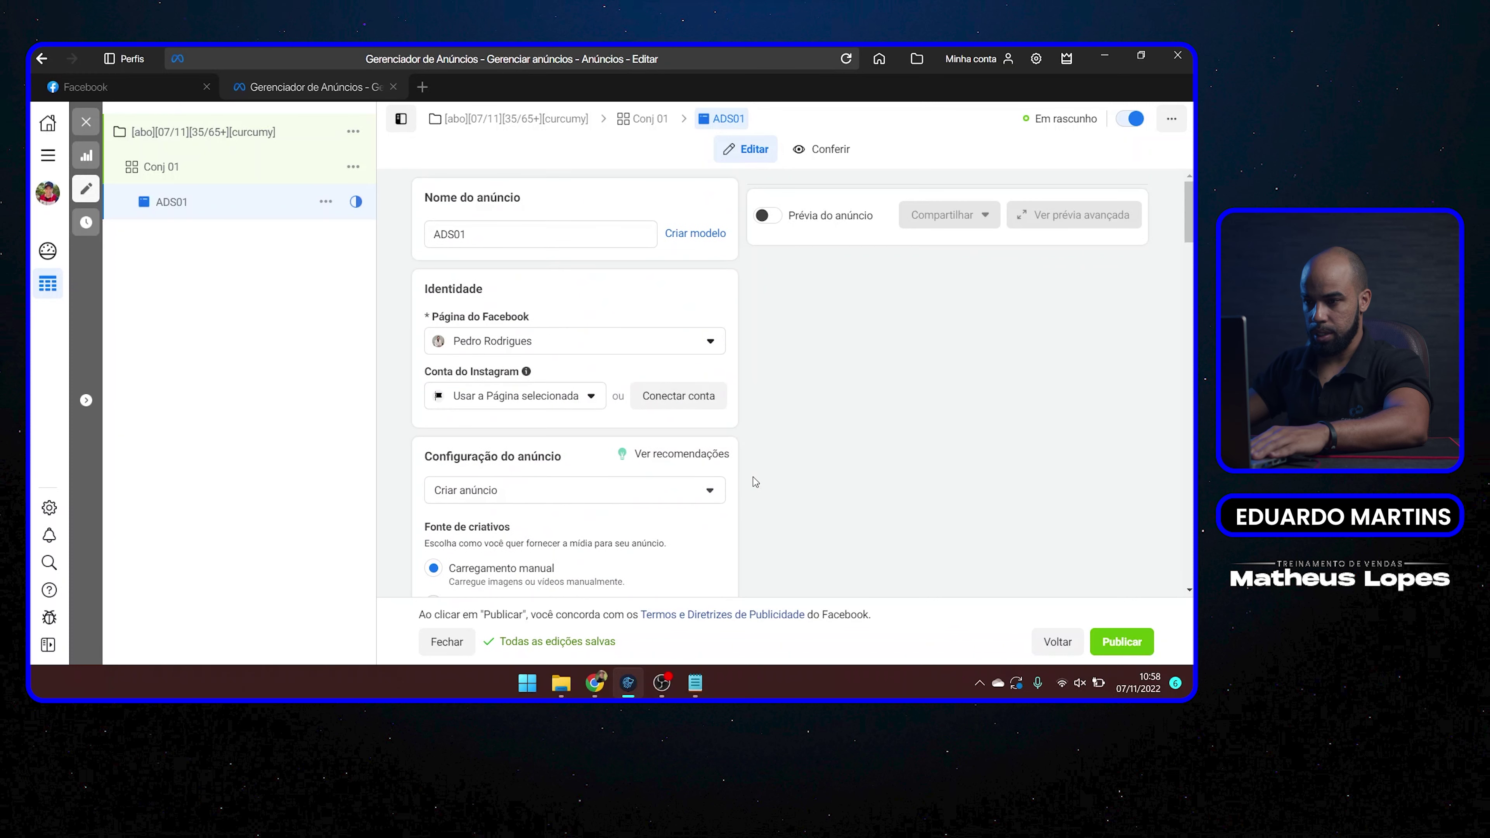
pyautogui.scroll(-1, 684, 458)
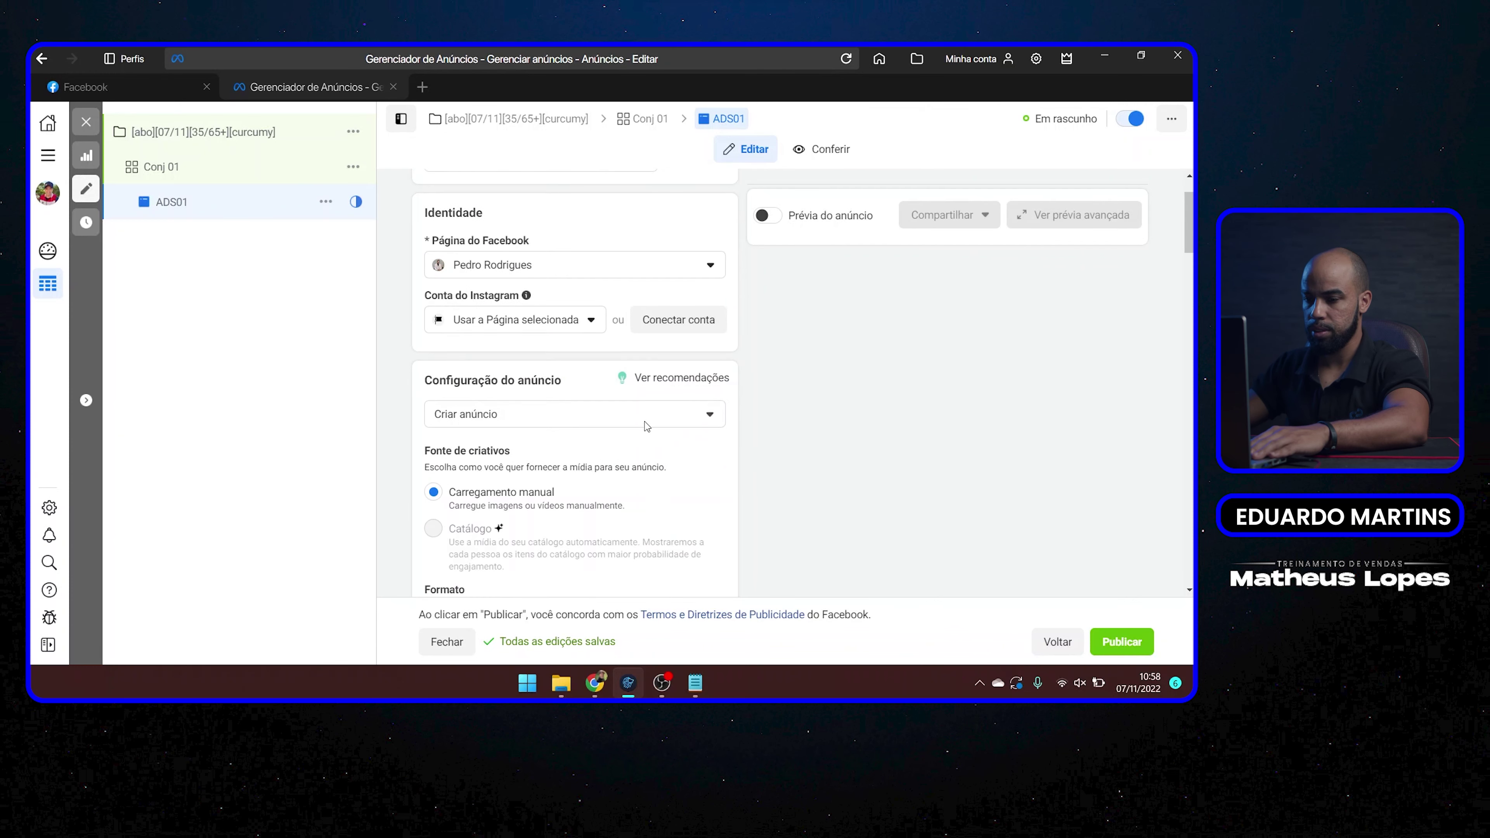
pyautogui.scroll(-6, 648, 426)
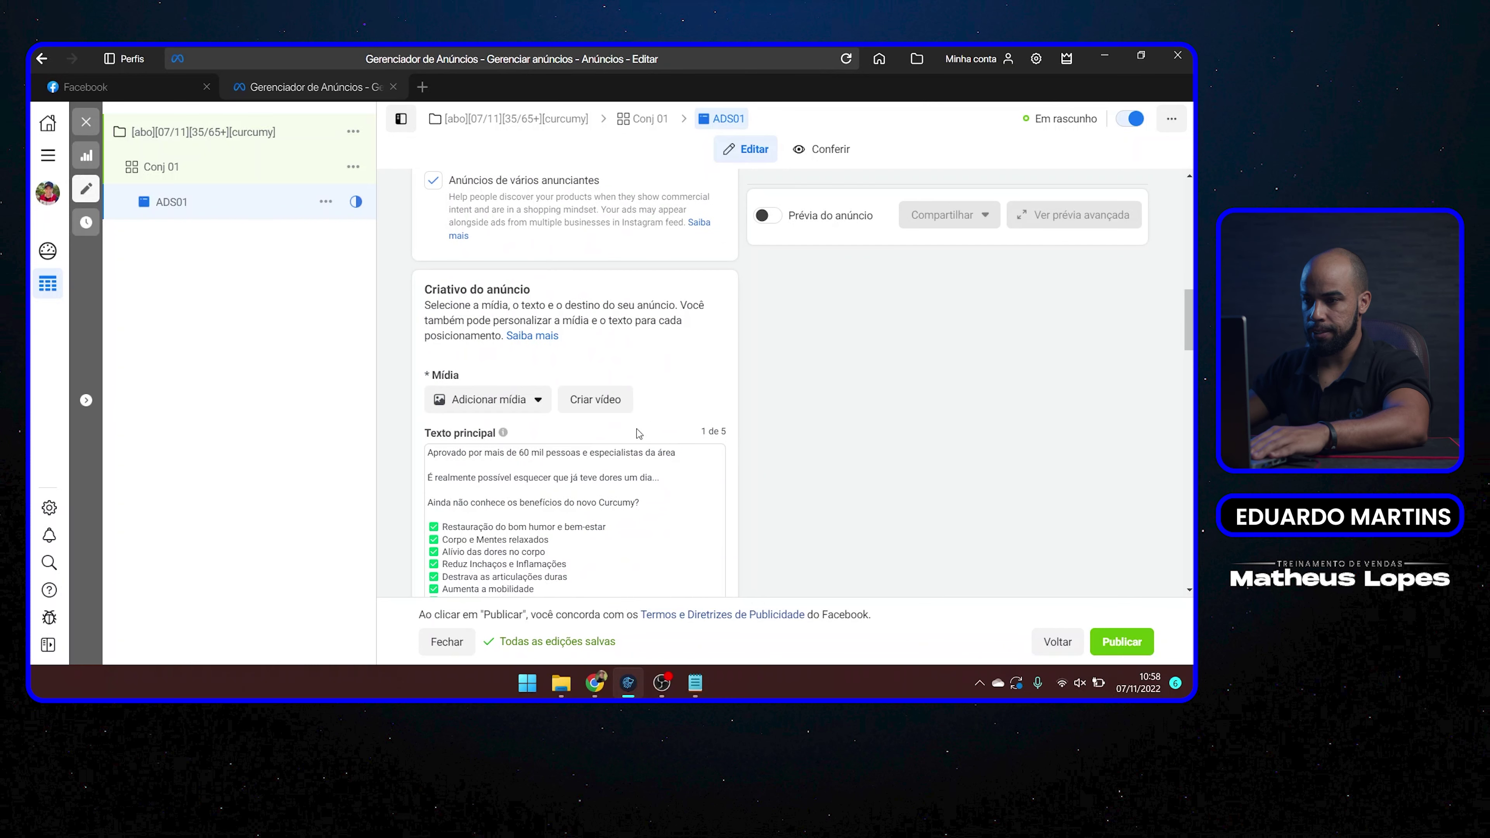
pyautogui.click(529, 404)
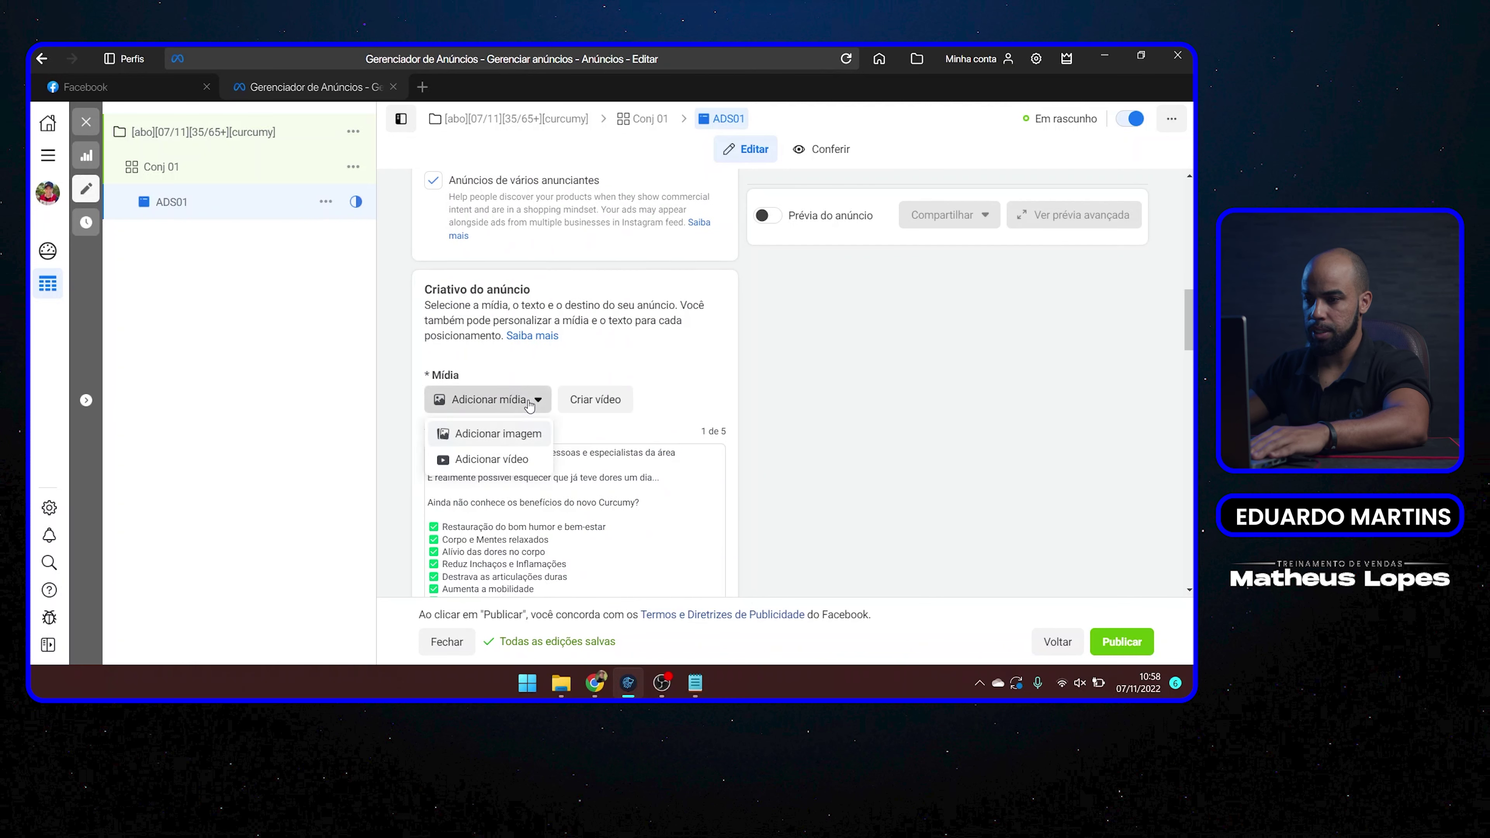
pyautogui.click(531, 439)
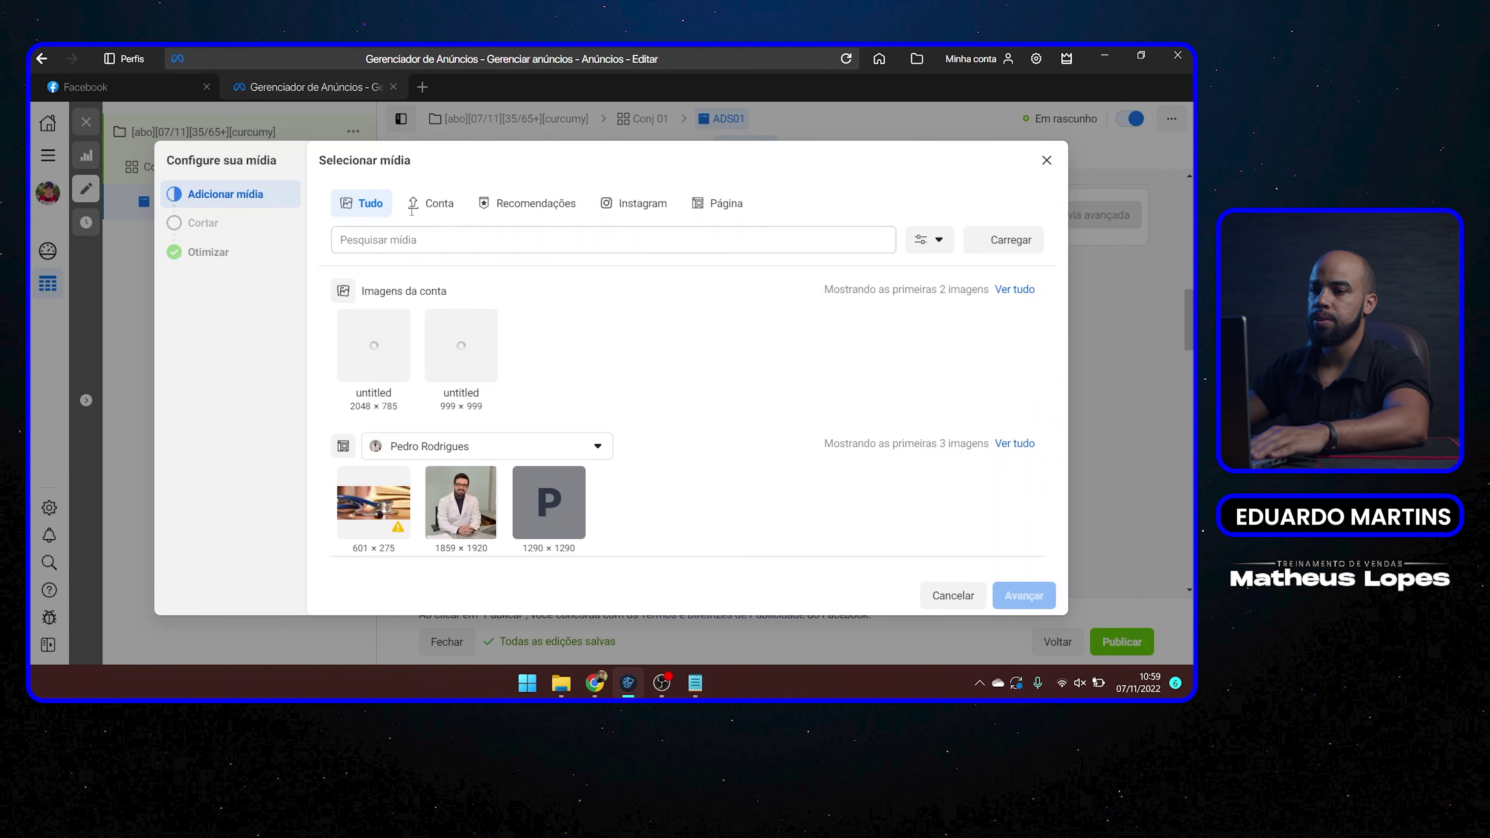
pyautogui.click(1011, 241)
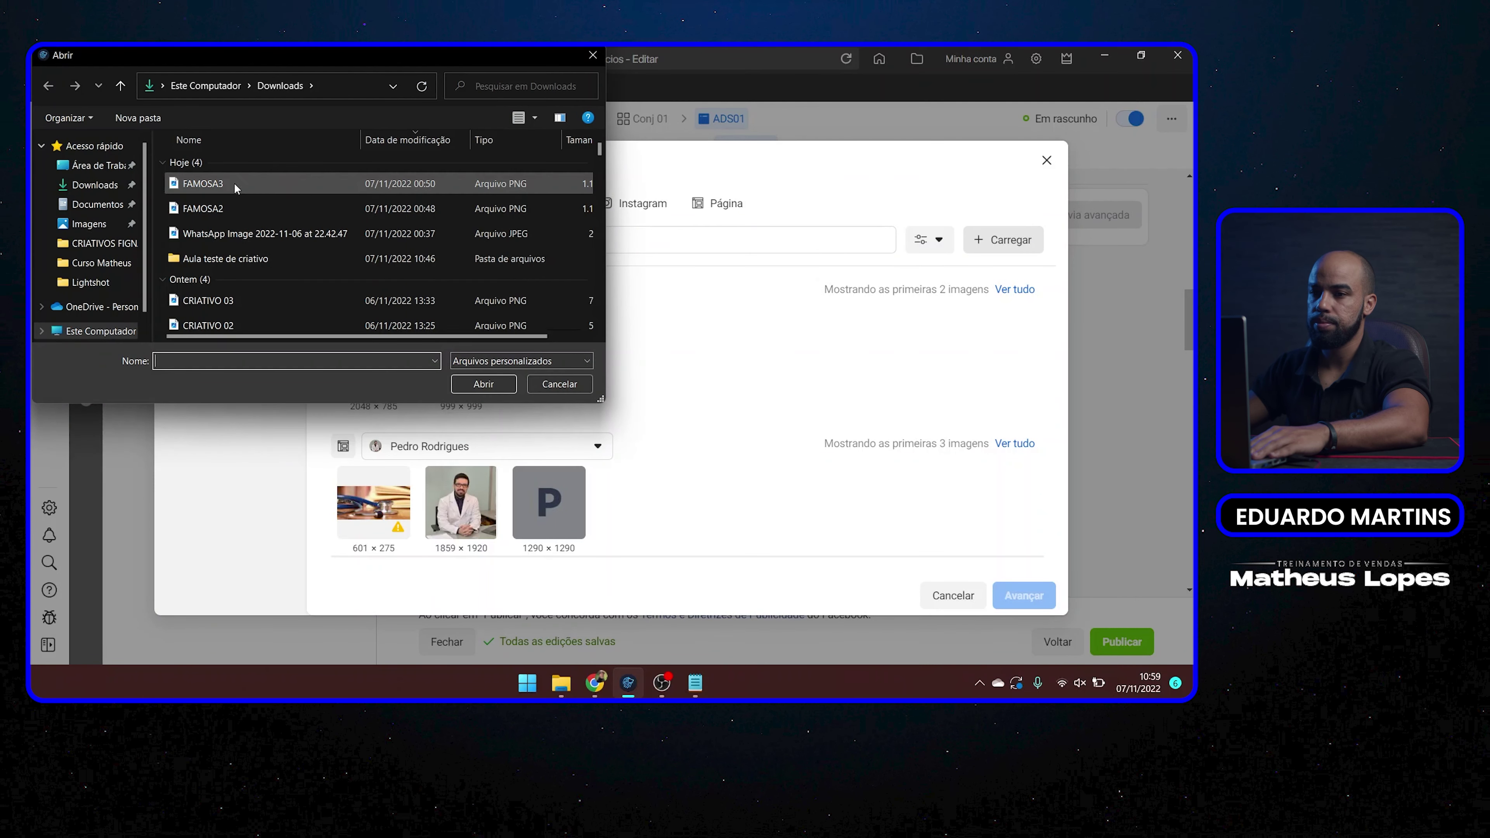
pyautogui.doubleClick(248, 258)
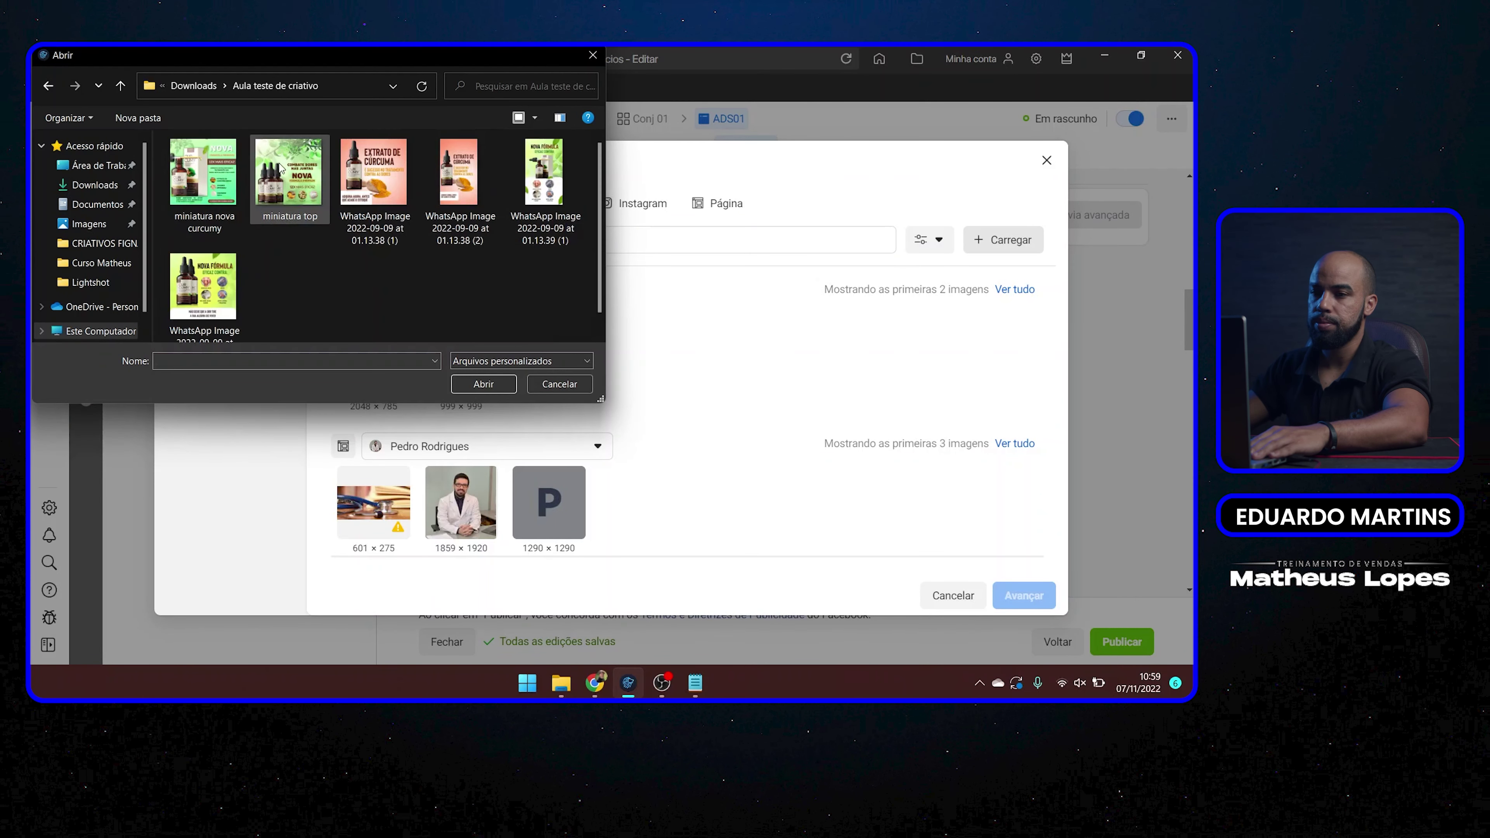
pyautogui.click(219, 287)
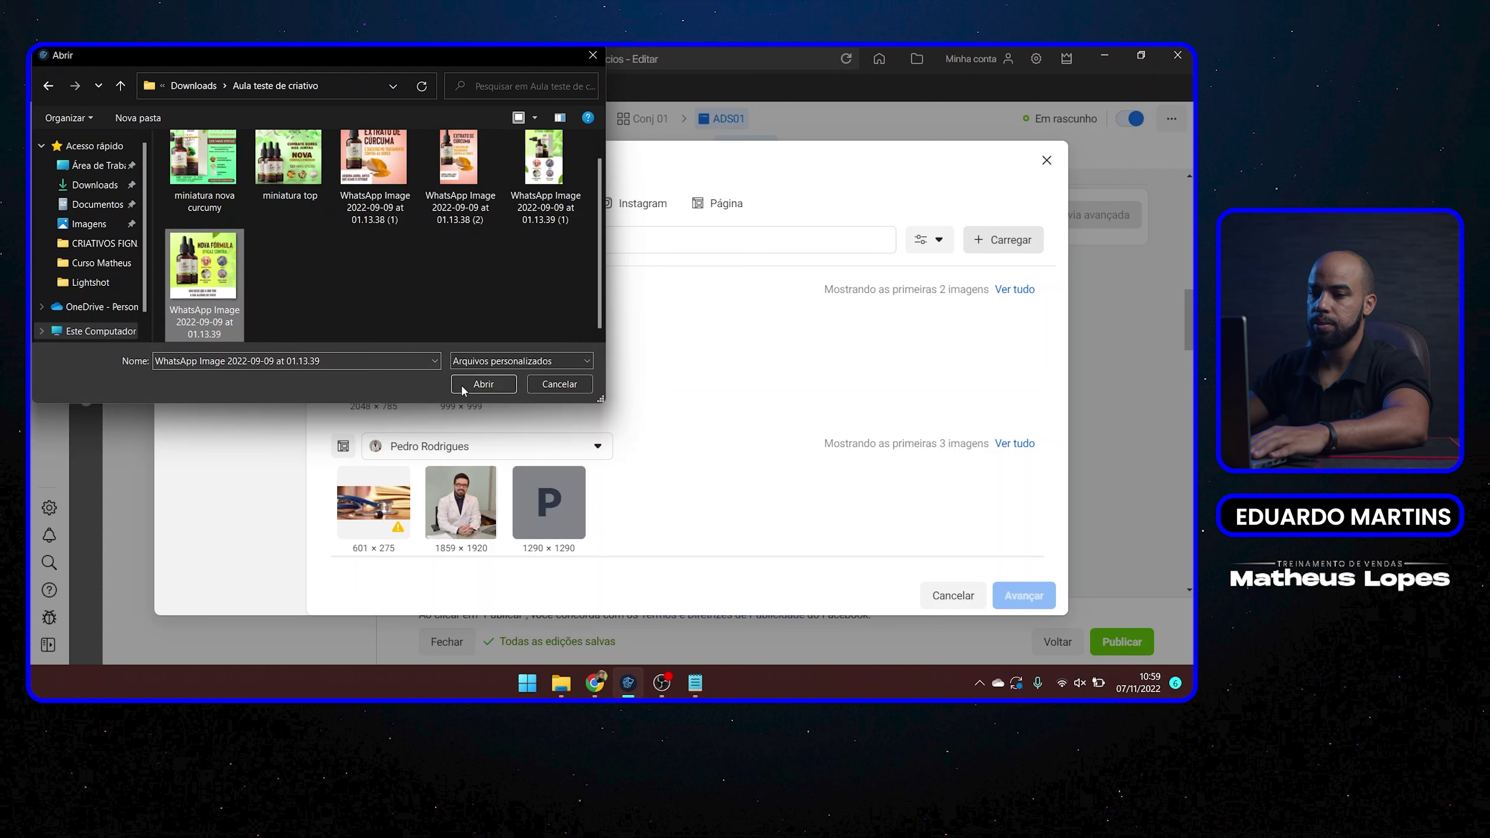
pyautogui.moveTo(558, 316); pyautogui.dragTo(182, 196)
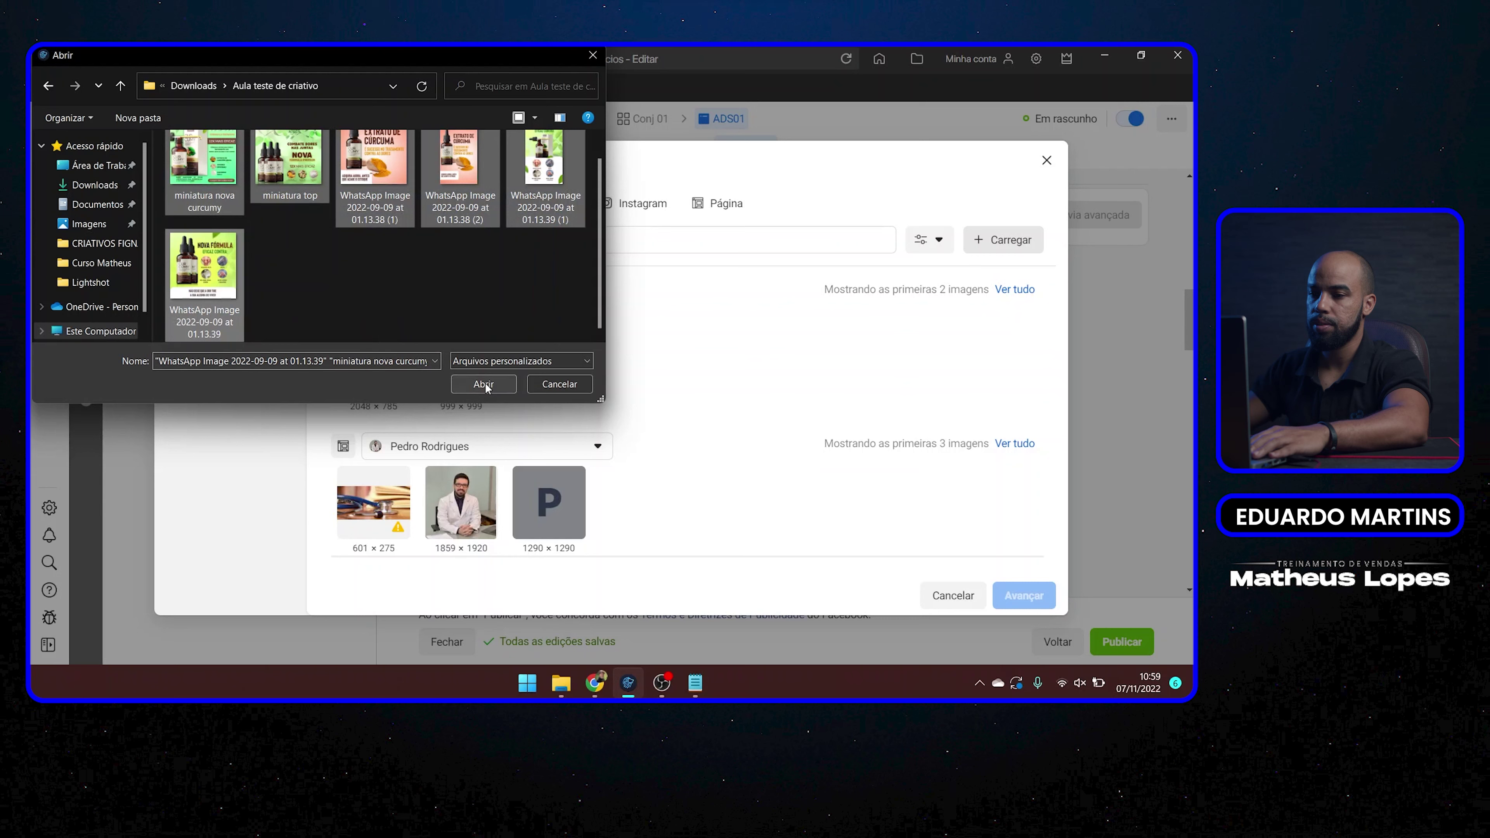
pyautogui.click(484, 384)
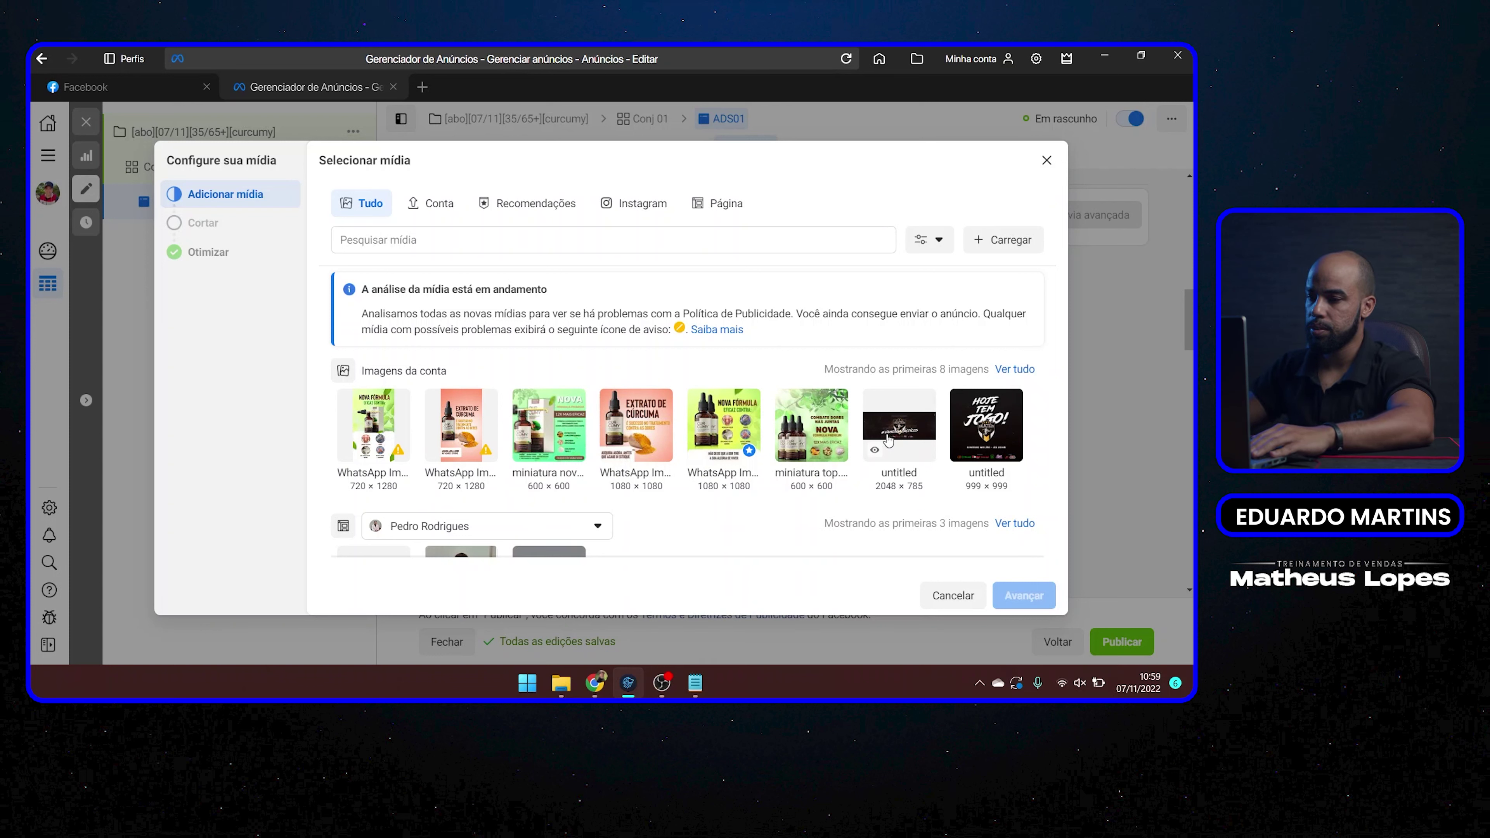
# - Set the 1080 × 1080 green "Nova Fórmula" image as ADS01's media, keeping the suggested crops and the Criativo Advantage+ optimizations off
pyautogui.click(749, 422)
pyautogui.click(1023, 595)
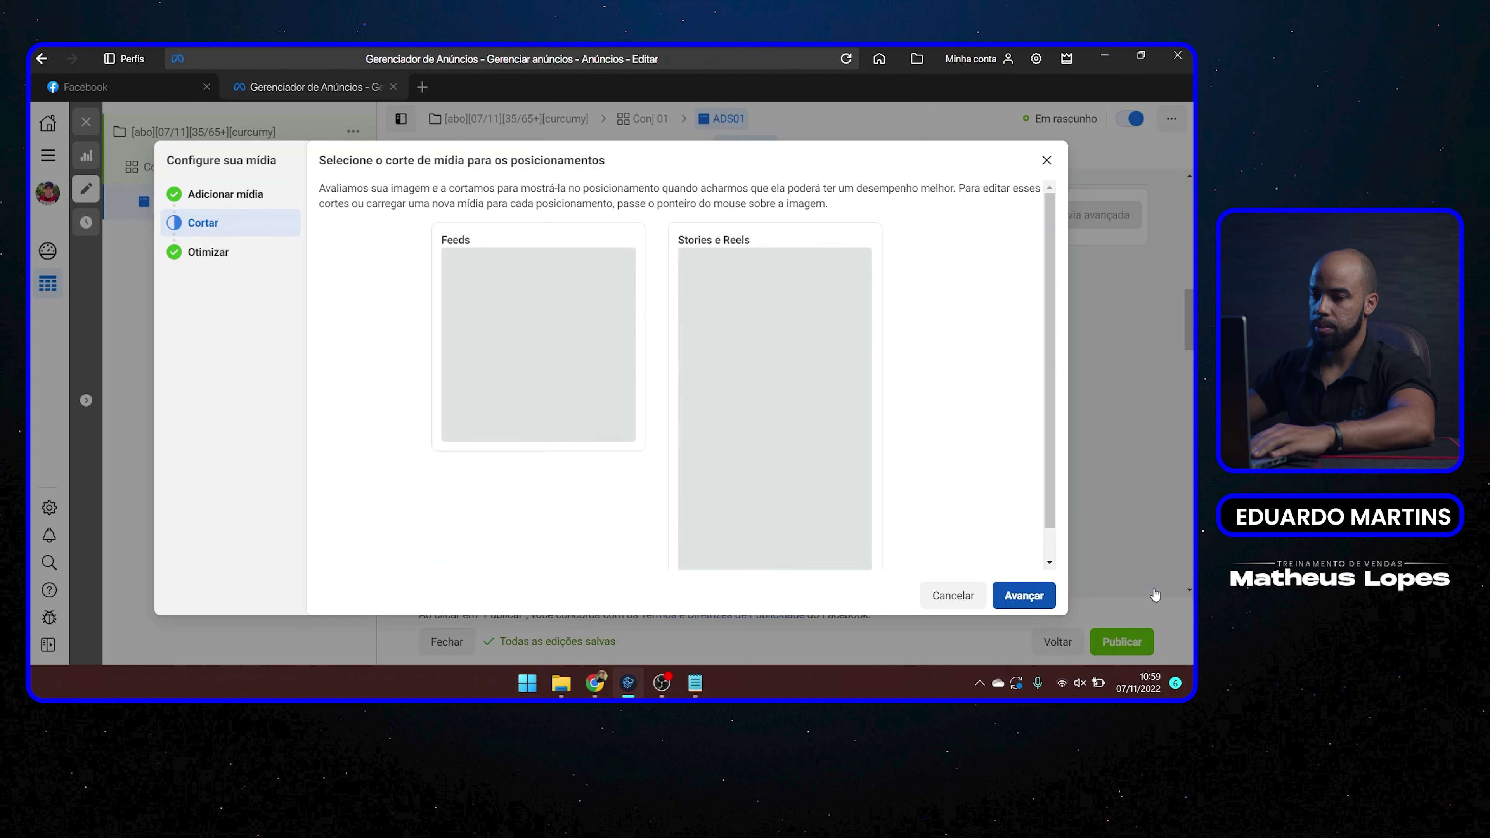
pyautogui.click(1027, 602)
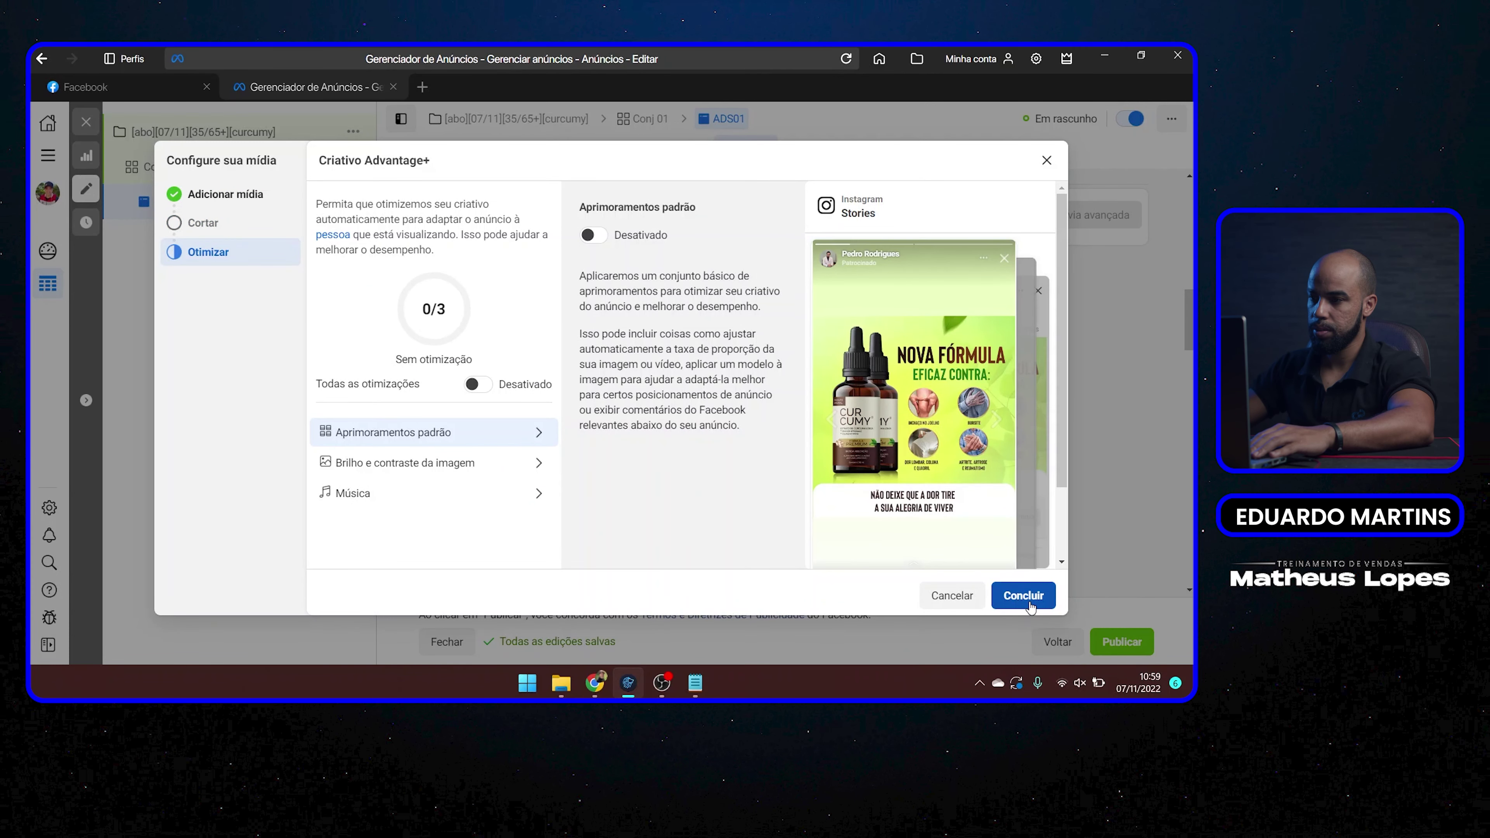
pyautogui.click(1024, 596)
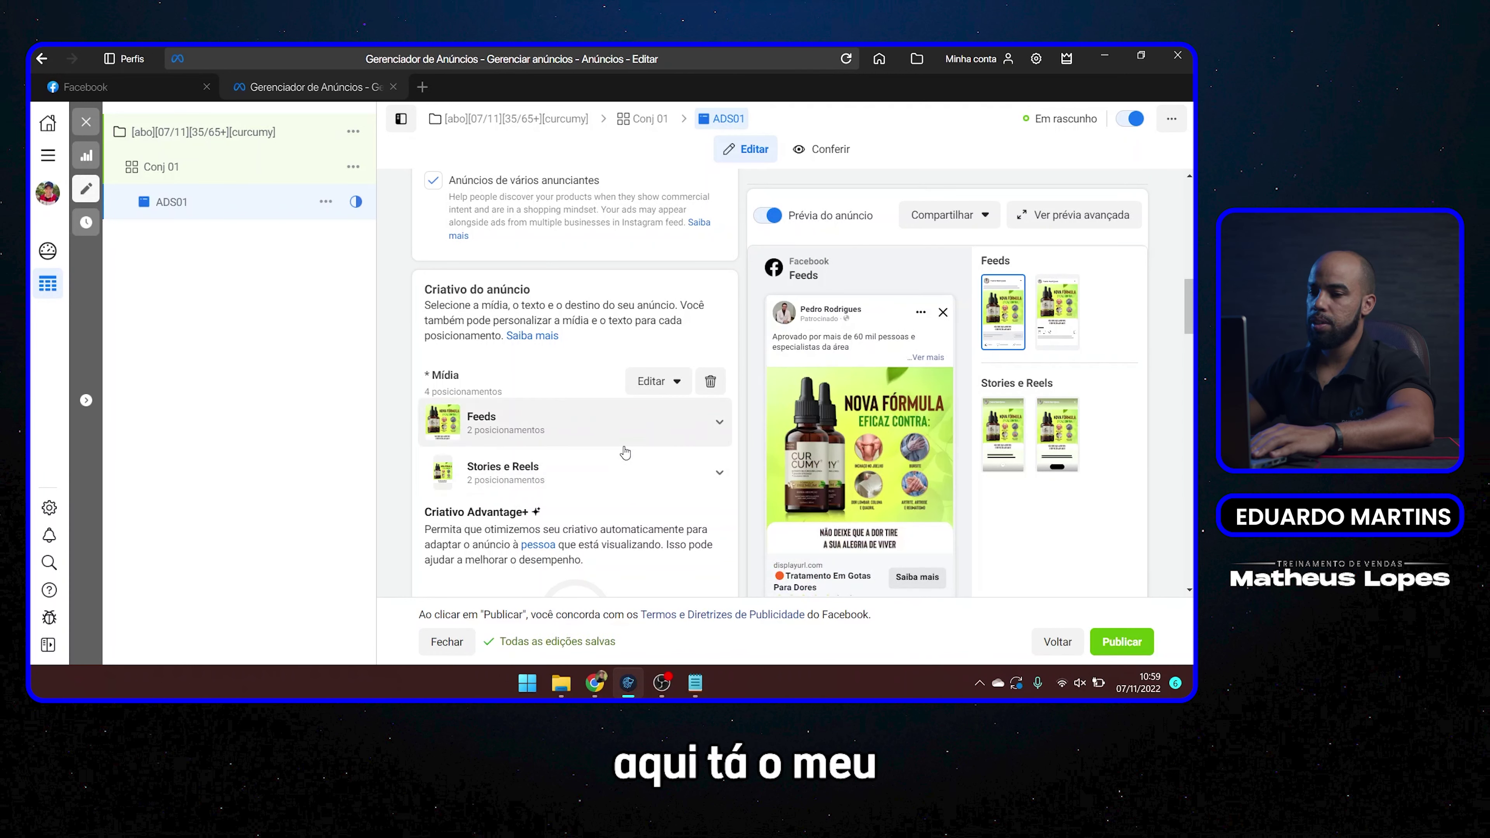
# - Replace ADS01's Stories e Reels image with the 720 × 1280 green "Nova Fórmula" image, save it and preview the Instagram Stories placement
pyautogui.scroll(-1, 625, 452)
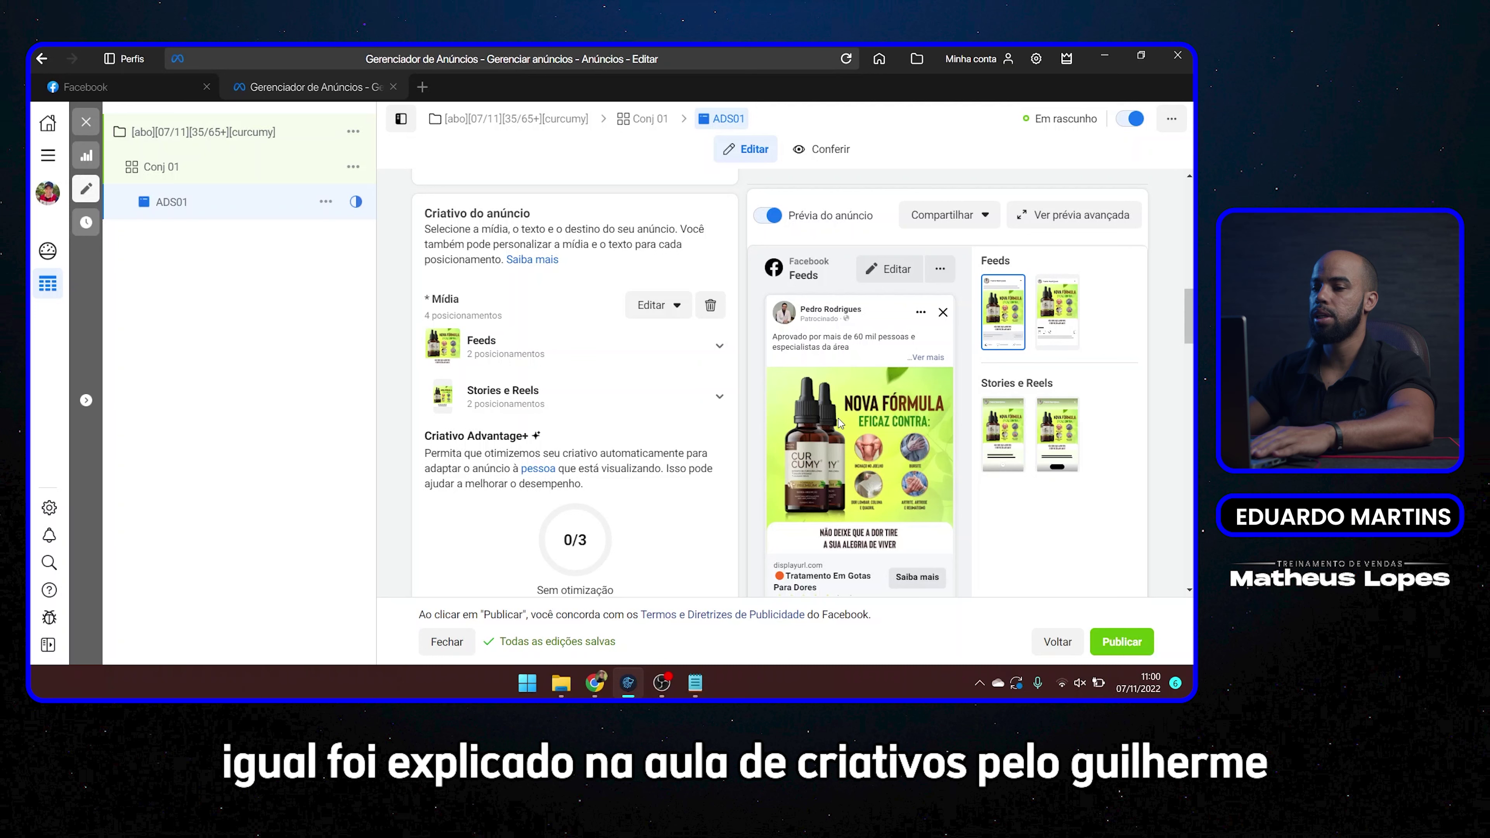
pyautogui.click(719, 400)
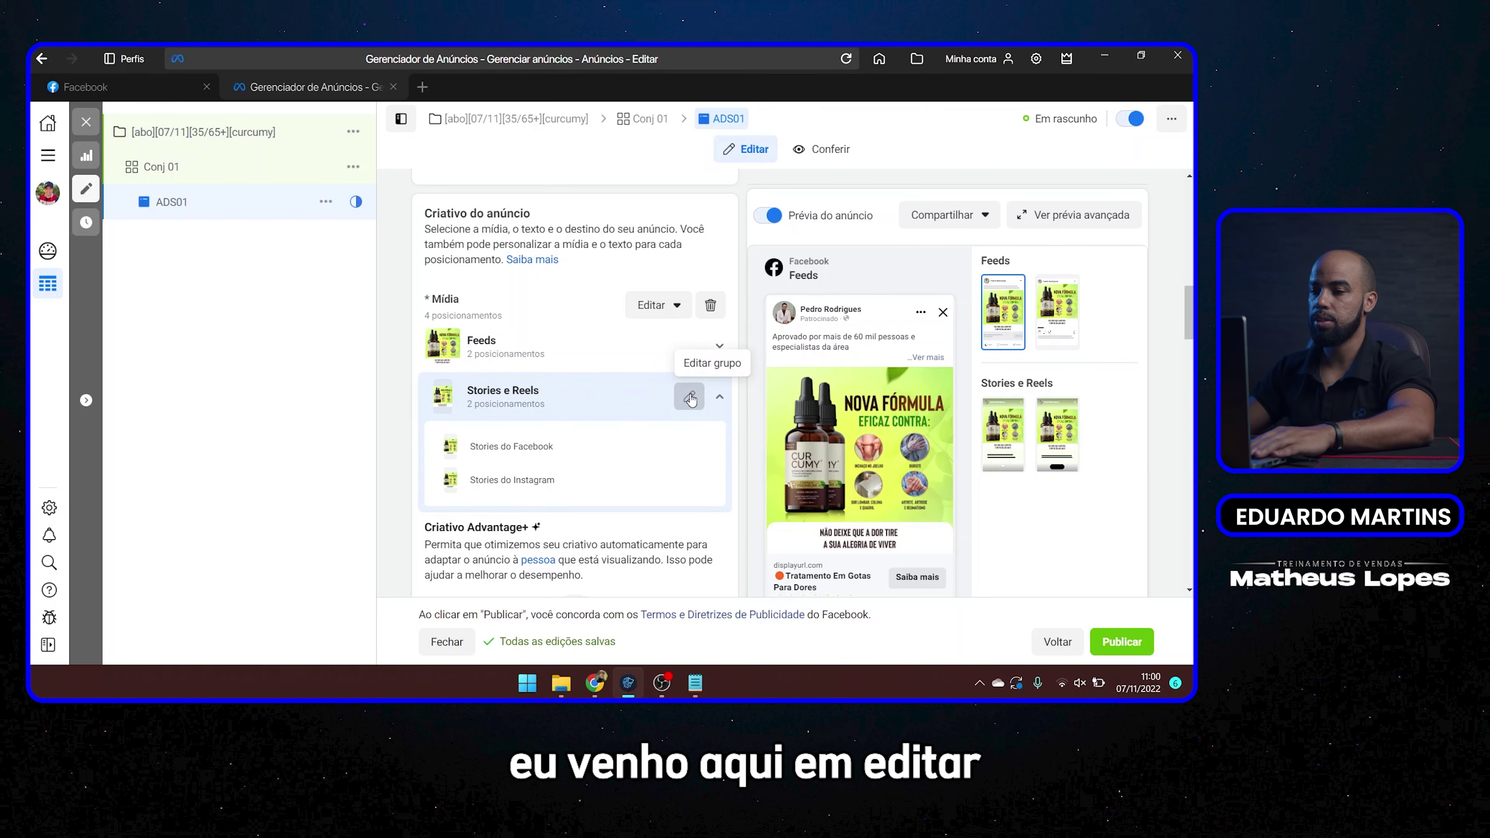
pyautogui.click(713, 399)
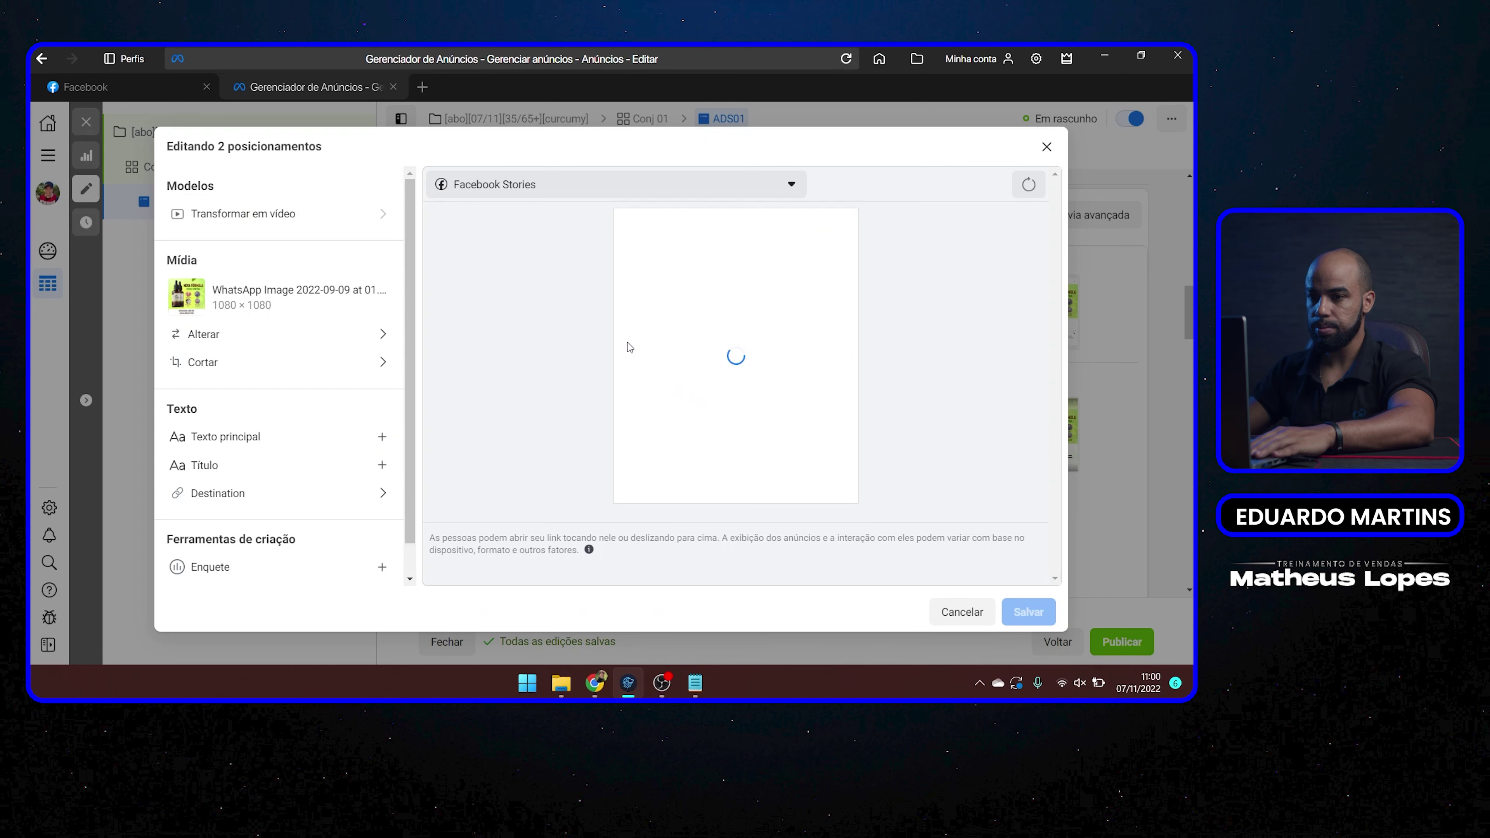
pyautogui.click(351, 339)
pyautogui.click(461, 352)
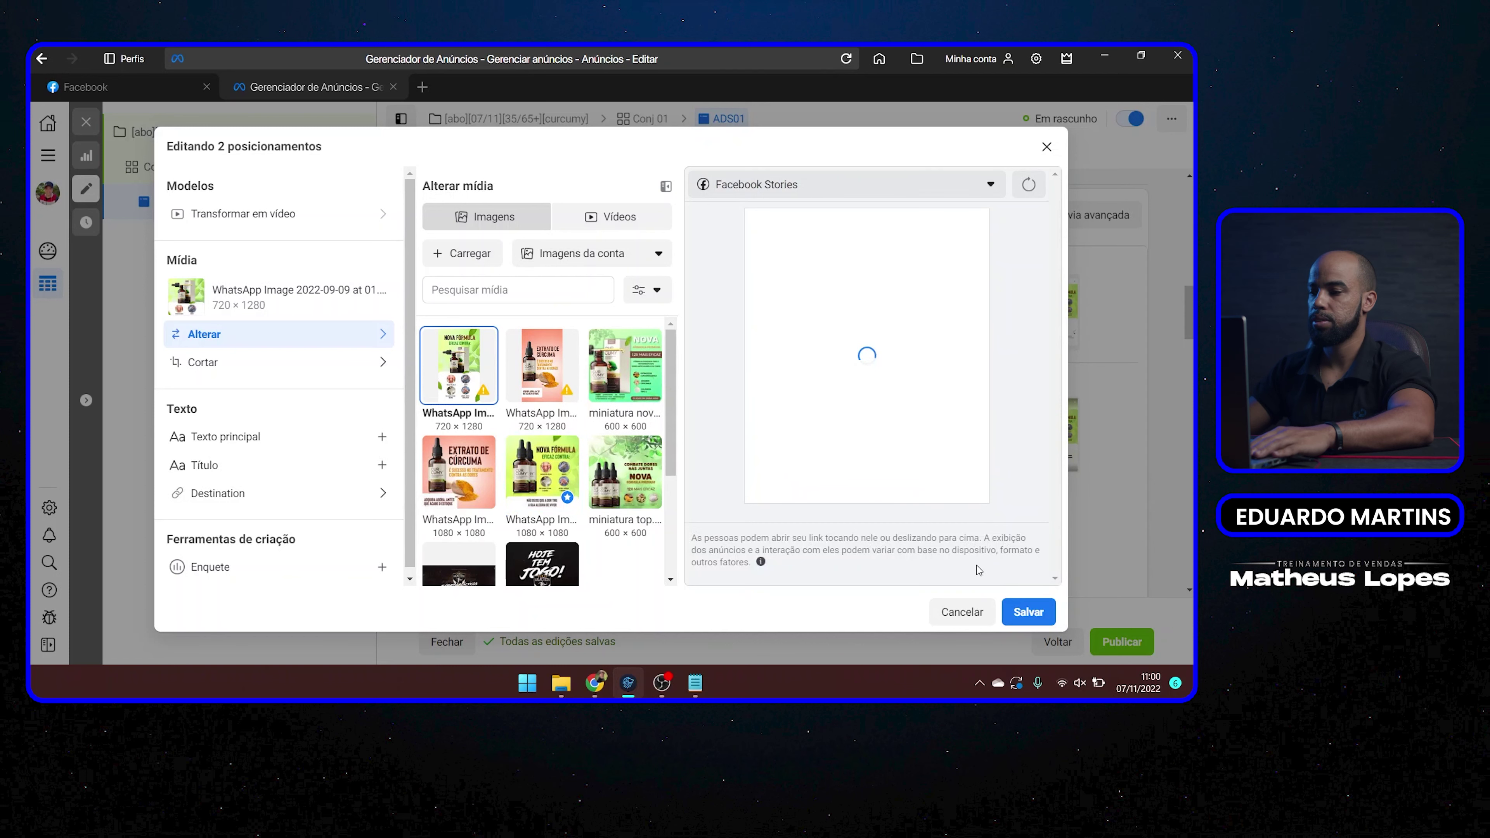
pyautogui.click(1038, 613)
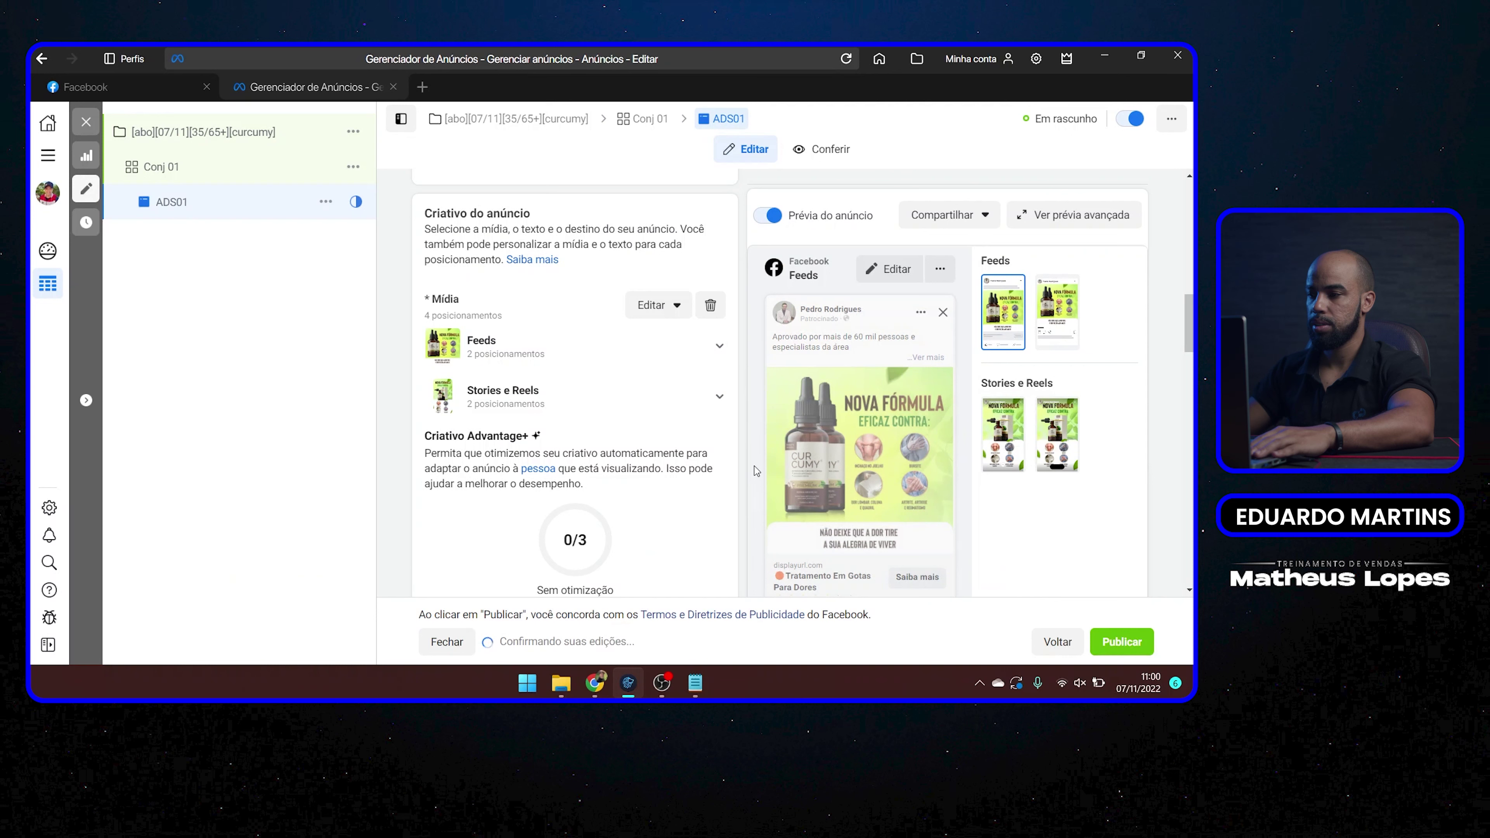
pyautogui.click(1000, 446)
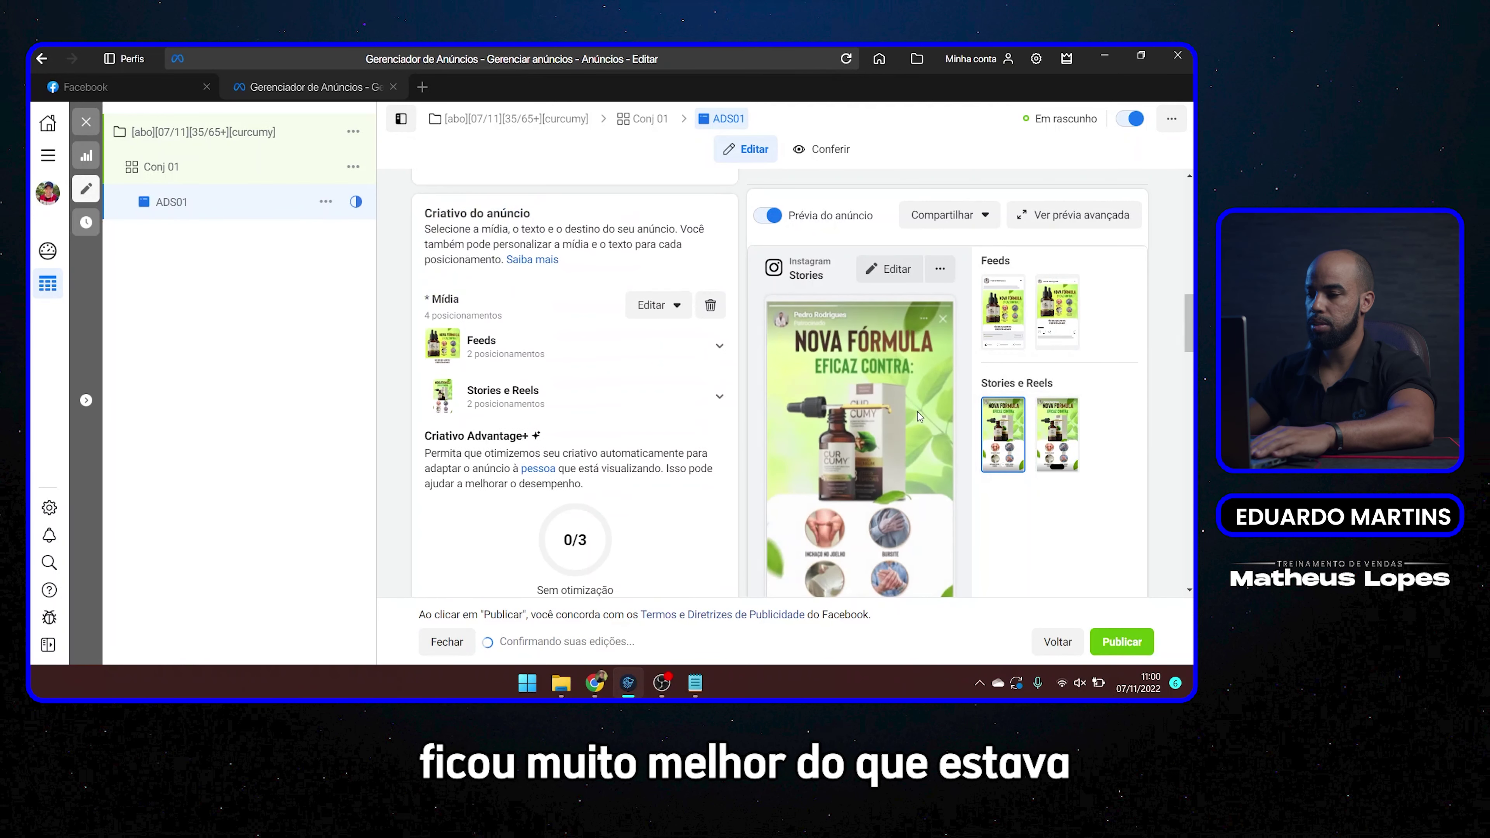
# - Duplicate ADS01 within the original campaign with 2 copies
pyautogui.scroll(-5, 594, 416)
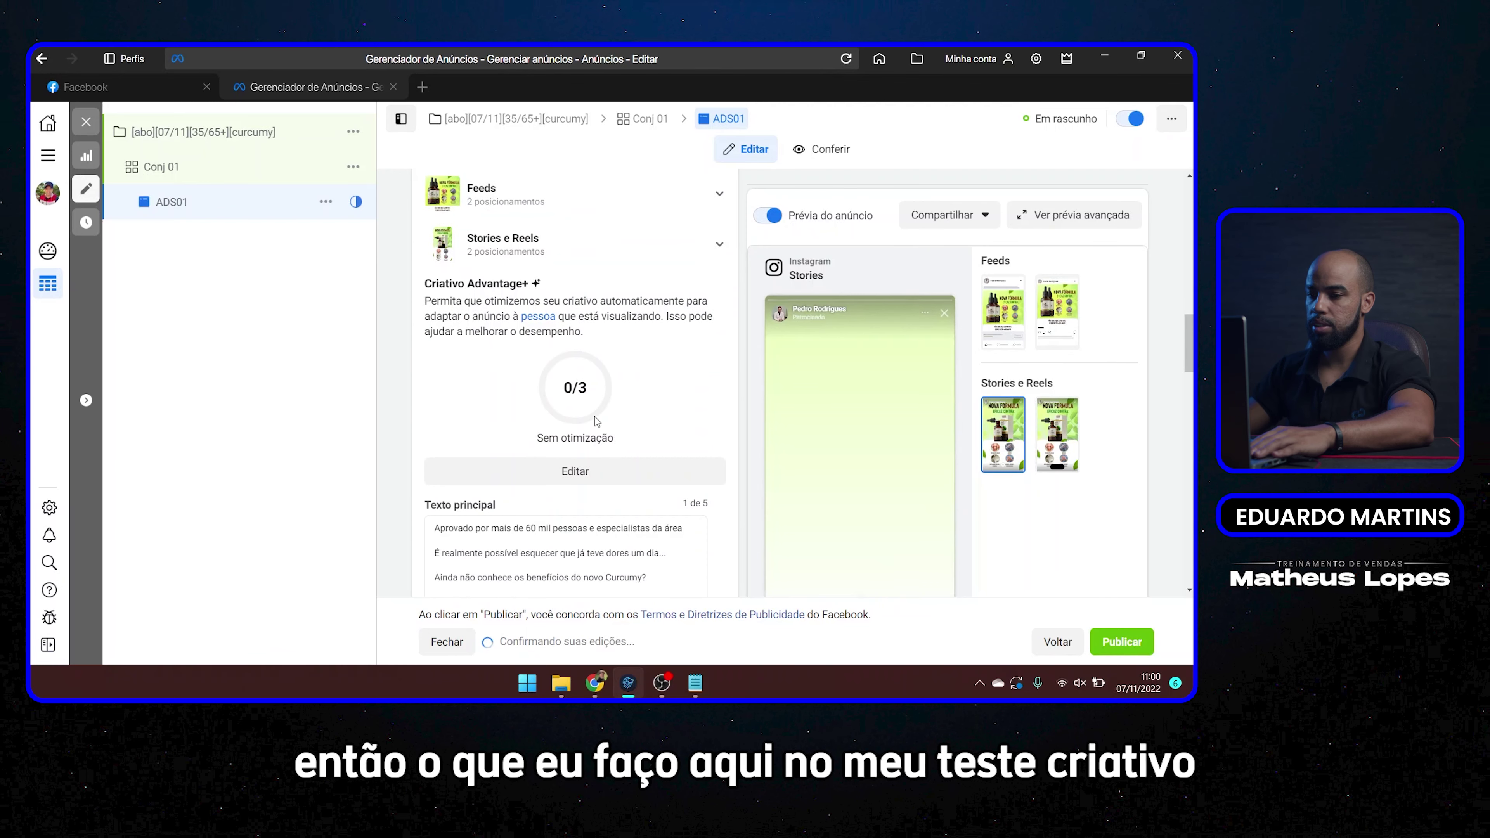
pyautogui.scroll(5, 547, 391)
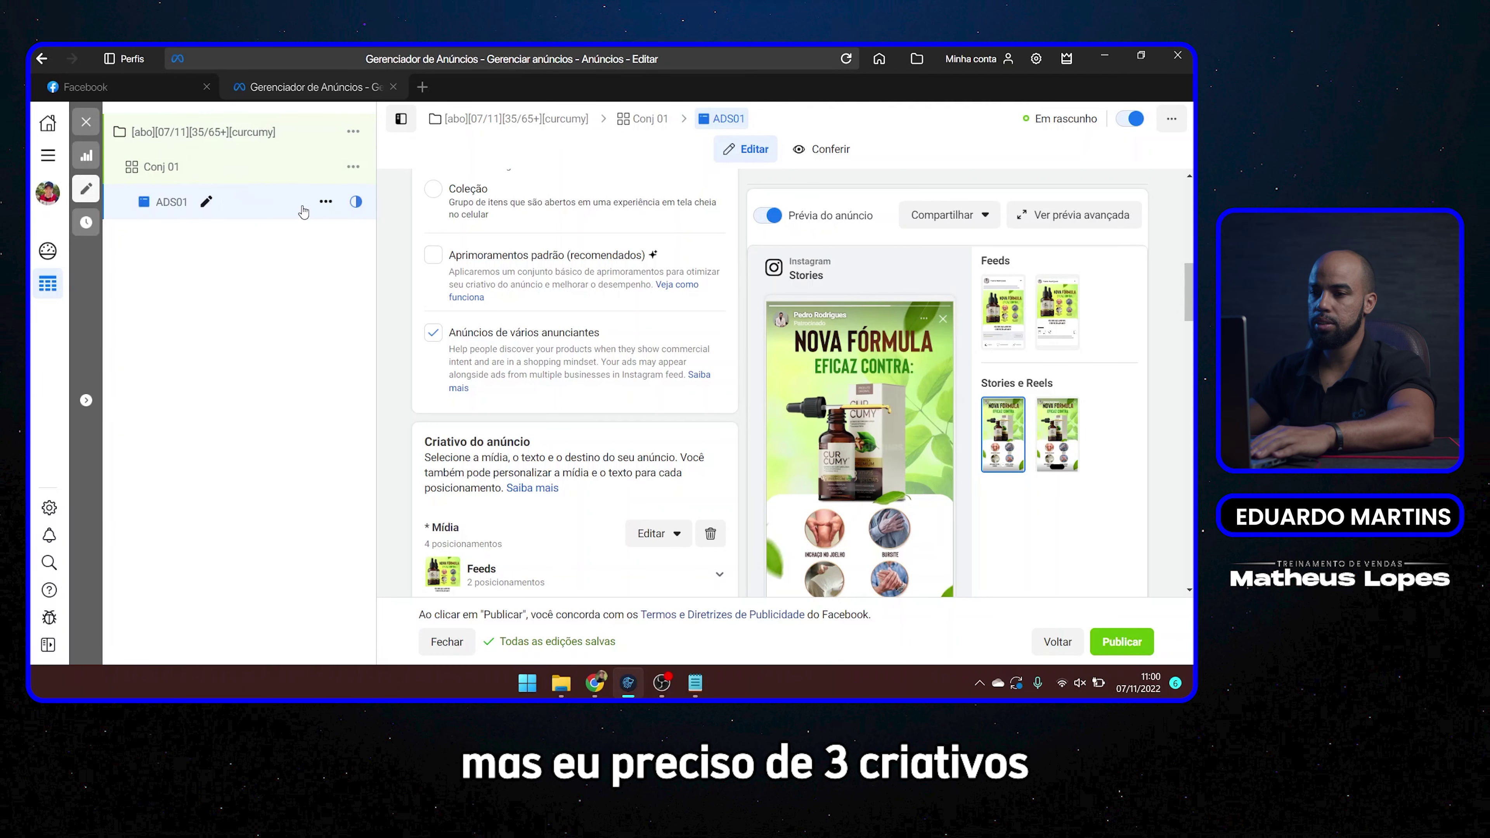
pyautogui.click(325, 201)
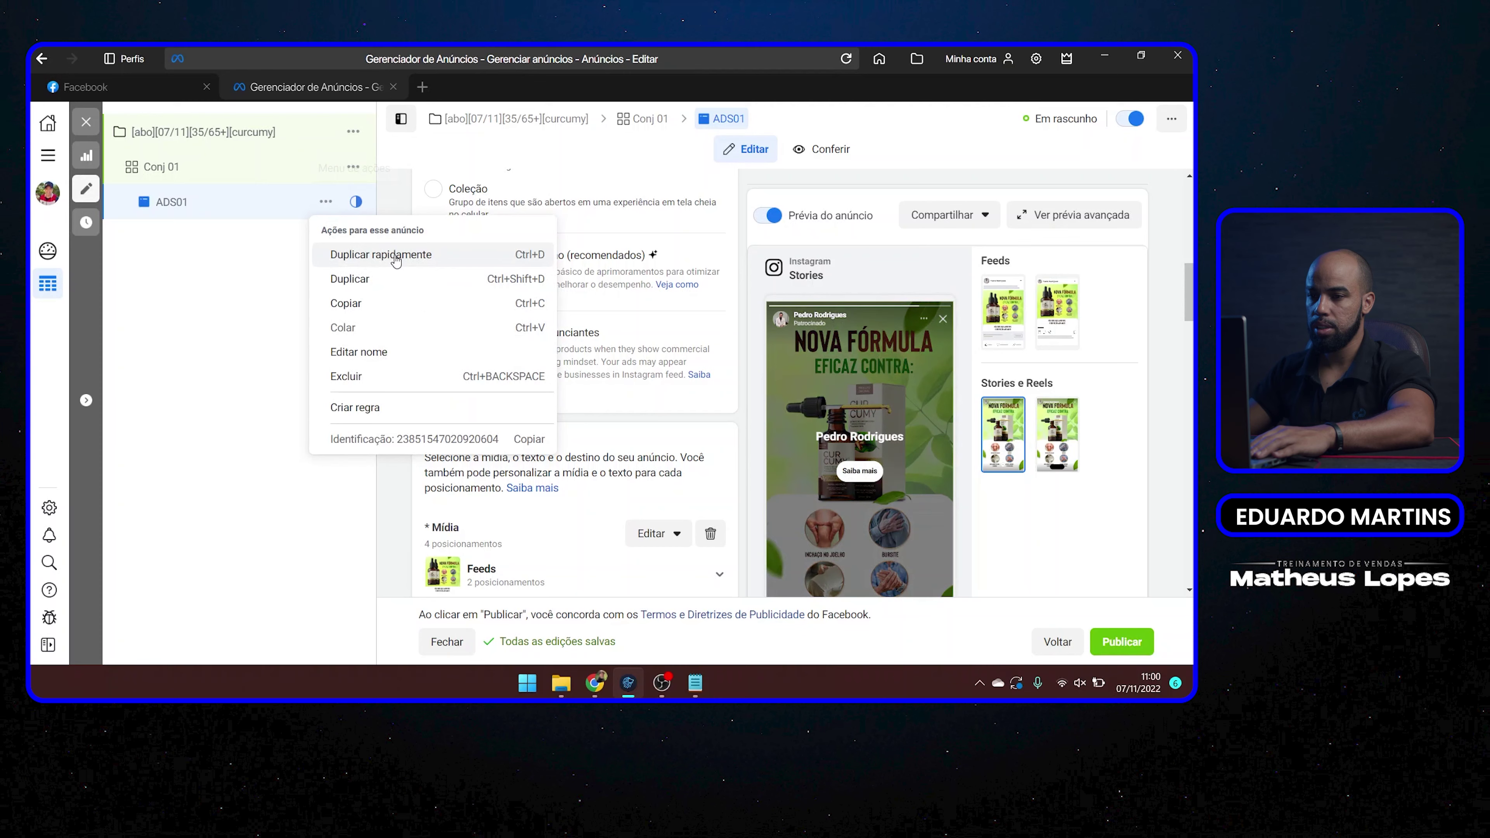
pyautogui.click(382, 286)
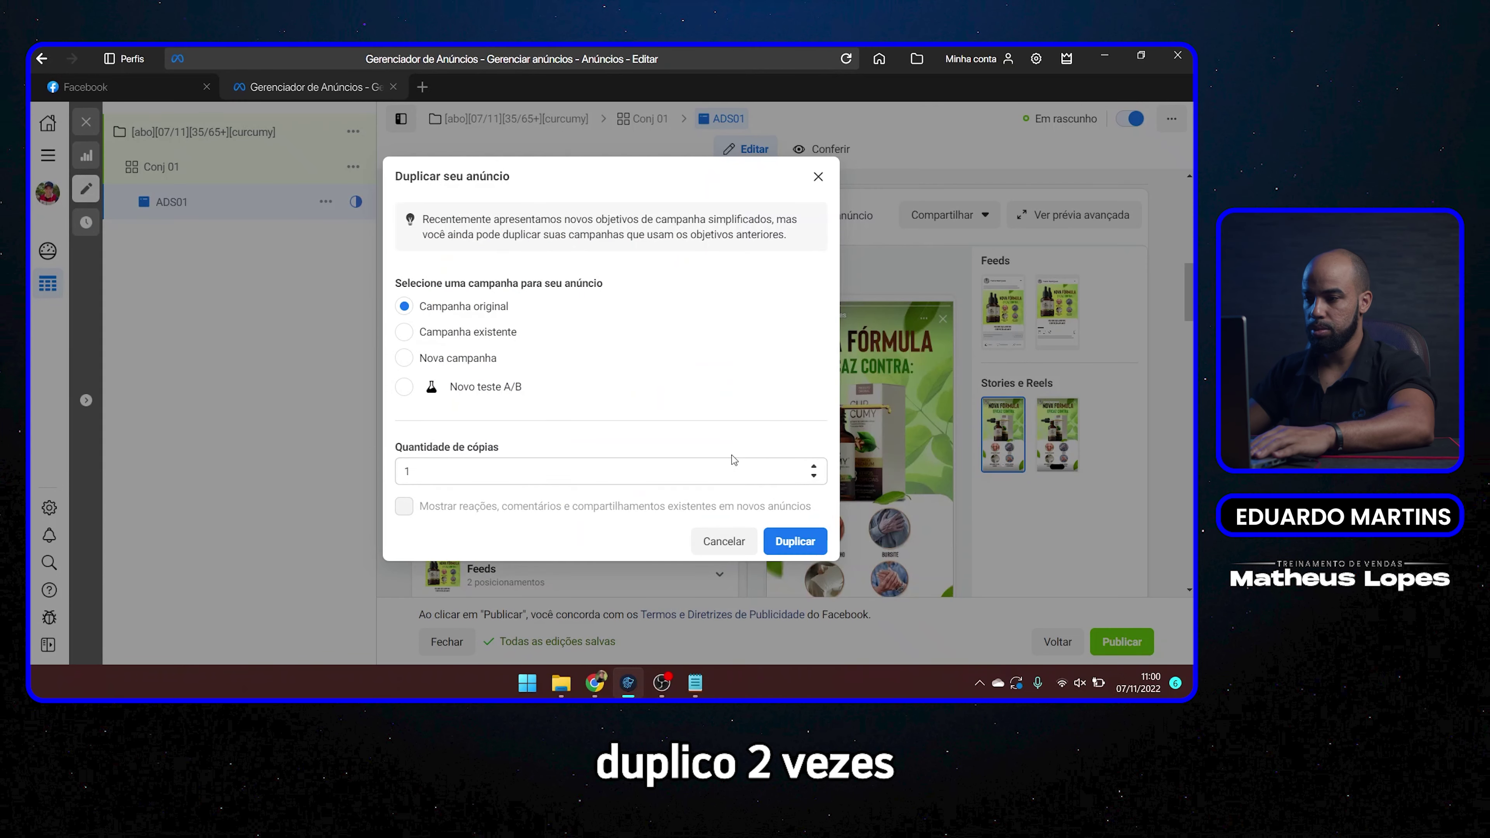
pyautogui.click(813, 467)
pyautogui.click(799, 541)
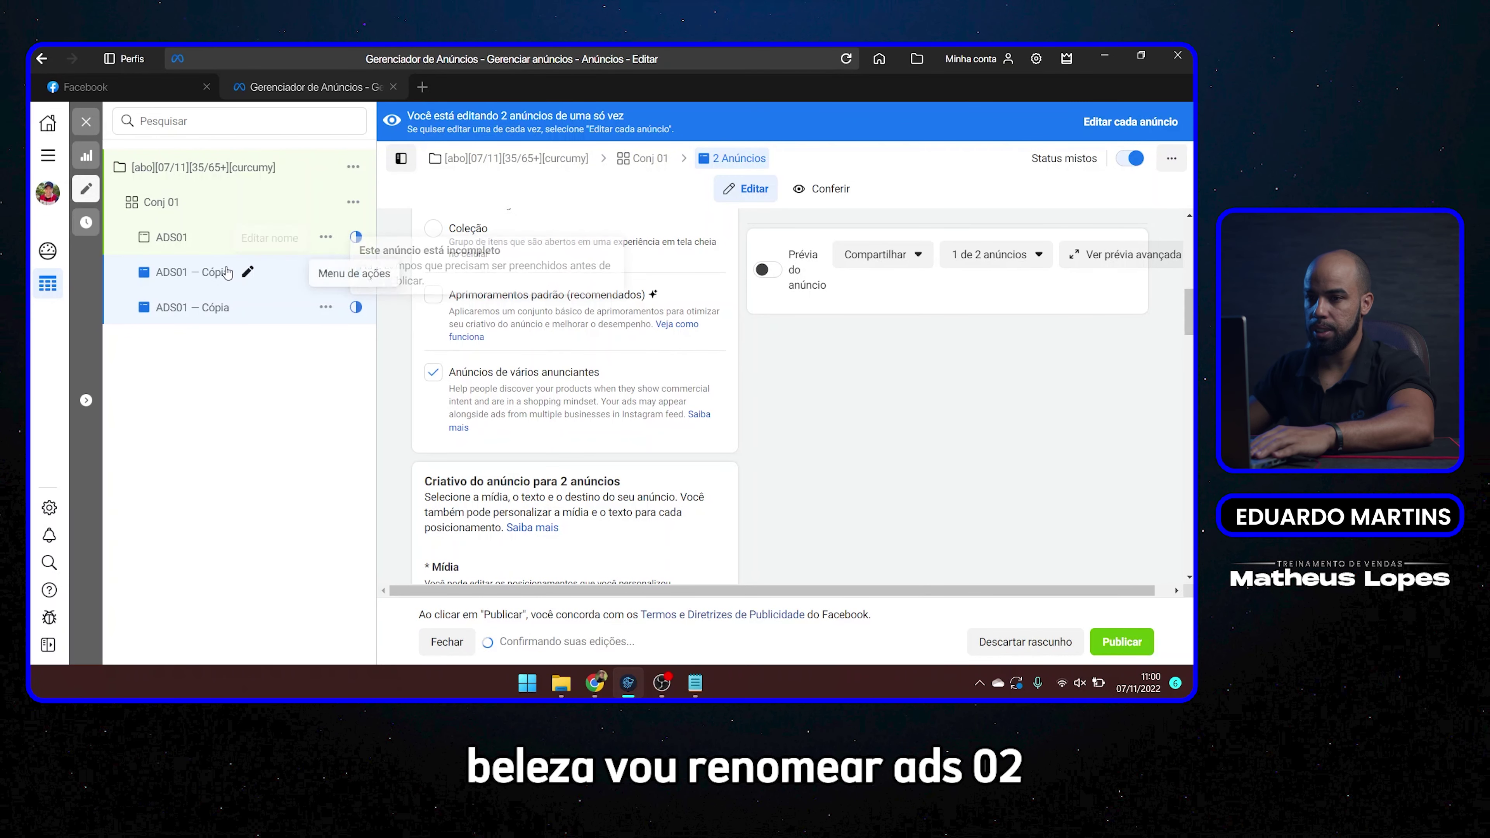
# - Rename the two copies of ADS01 as ADS02 and ADS03
pyautogui.click(243, 274)
pyautogui.moveTo(243, 274); pyautogui.dragTo(174, 267)
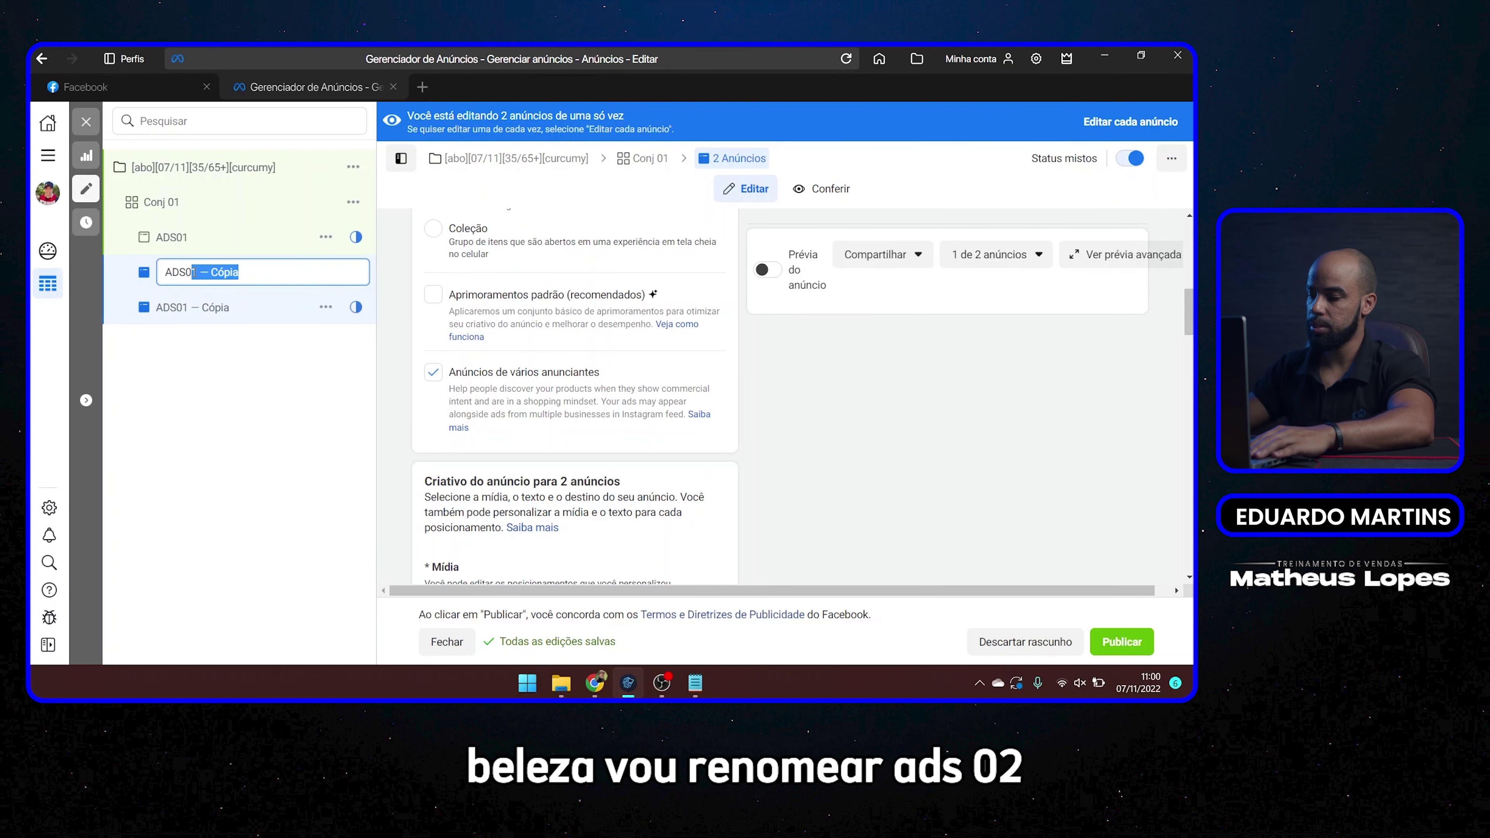
pyautogui.write('2')
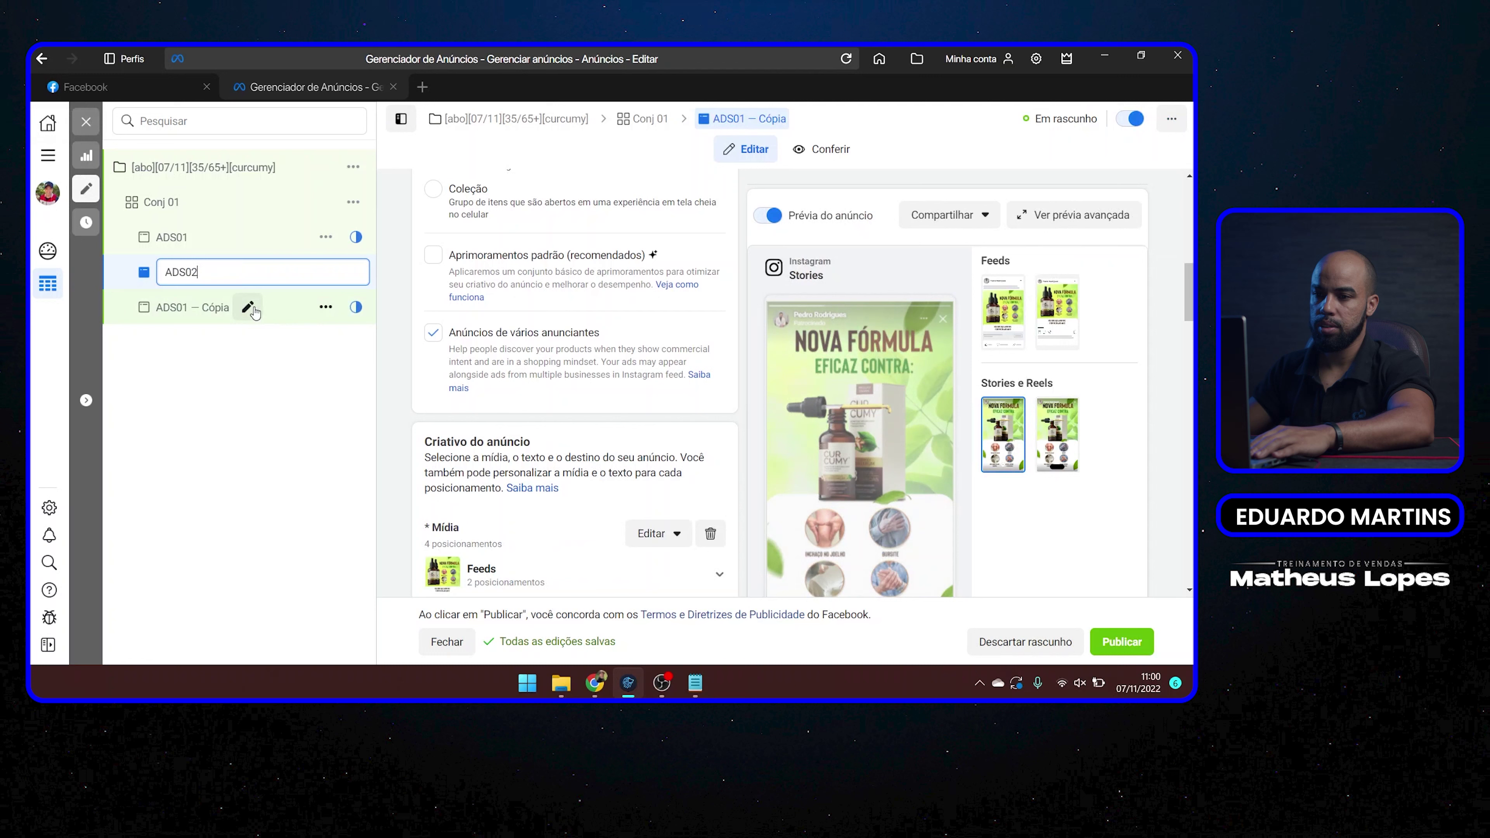
pyautogui.press('Return')
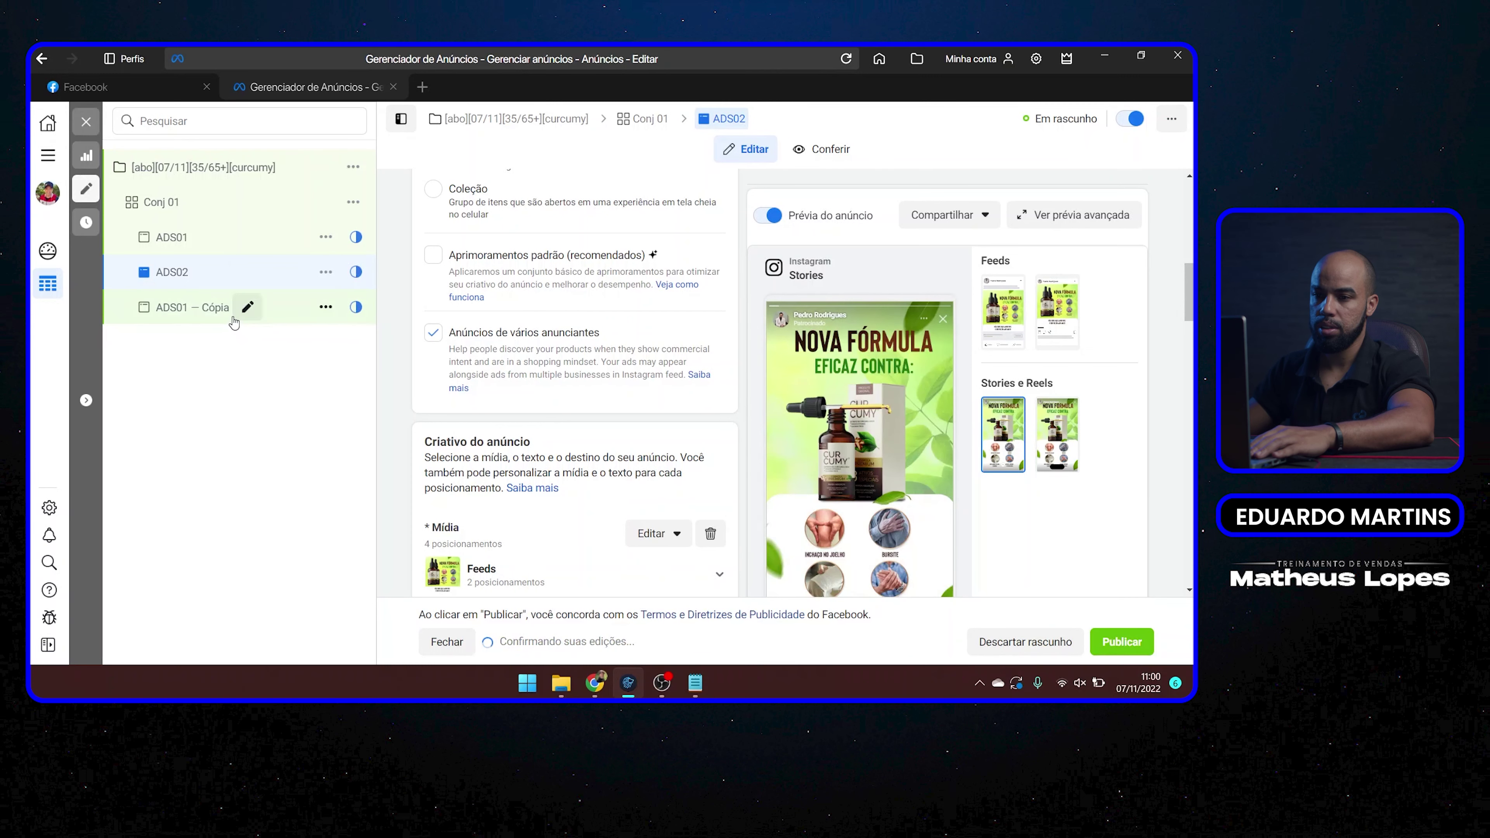
pyautogui.click(247, 310)
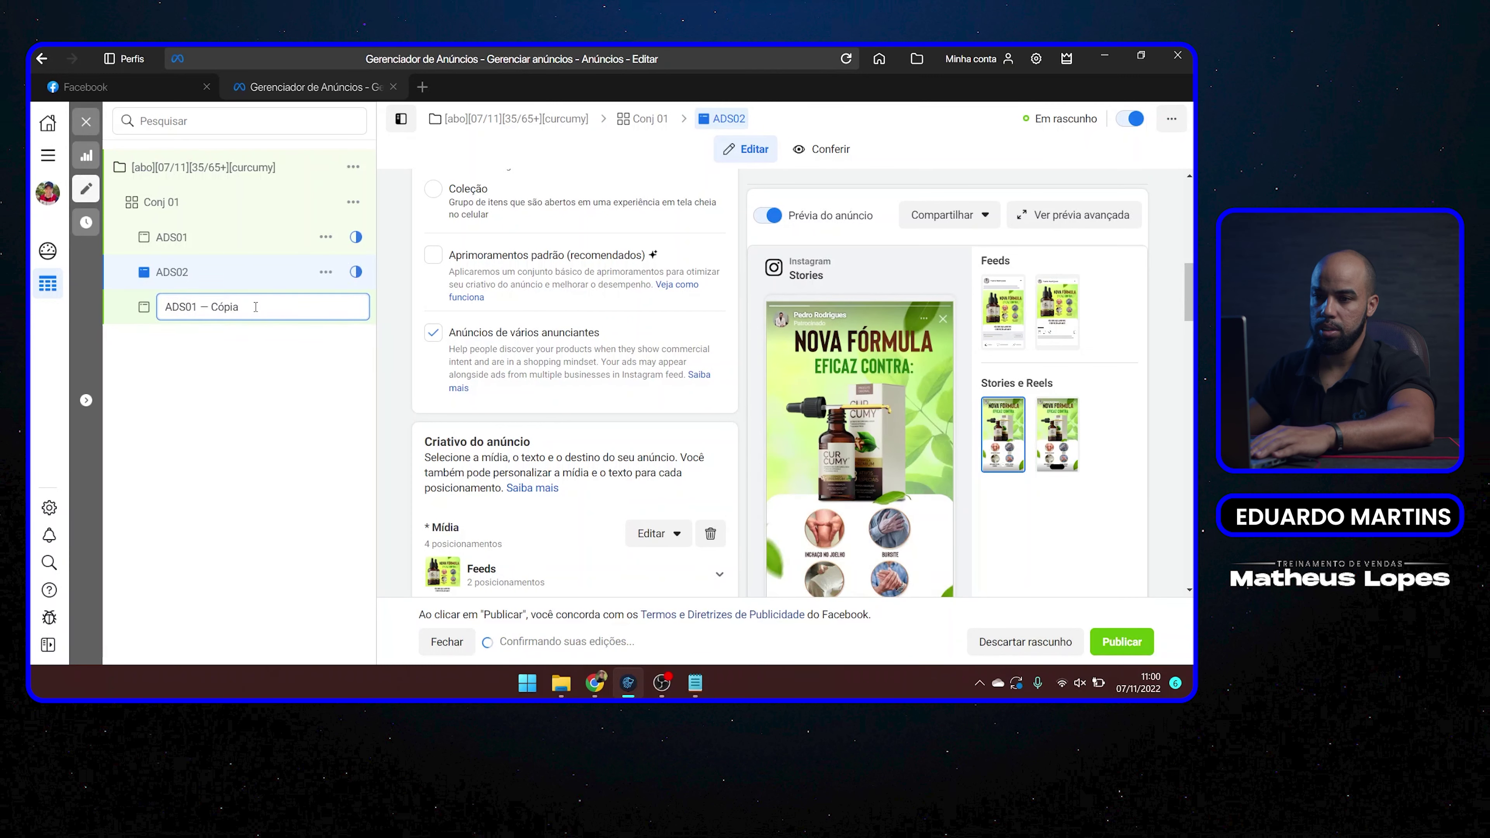
pyautogui.write('3')
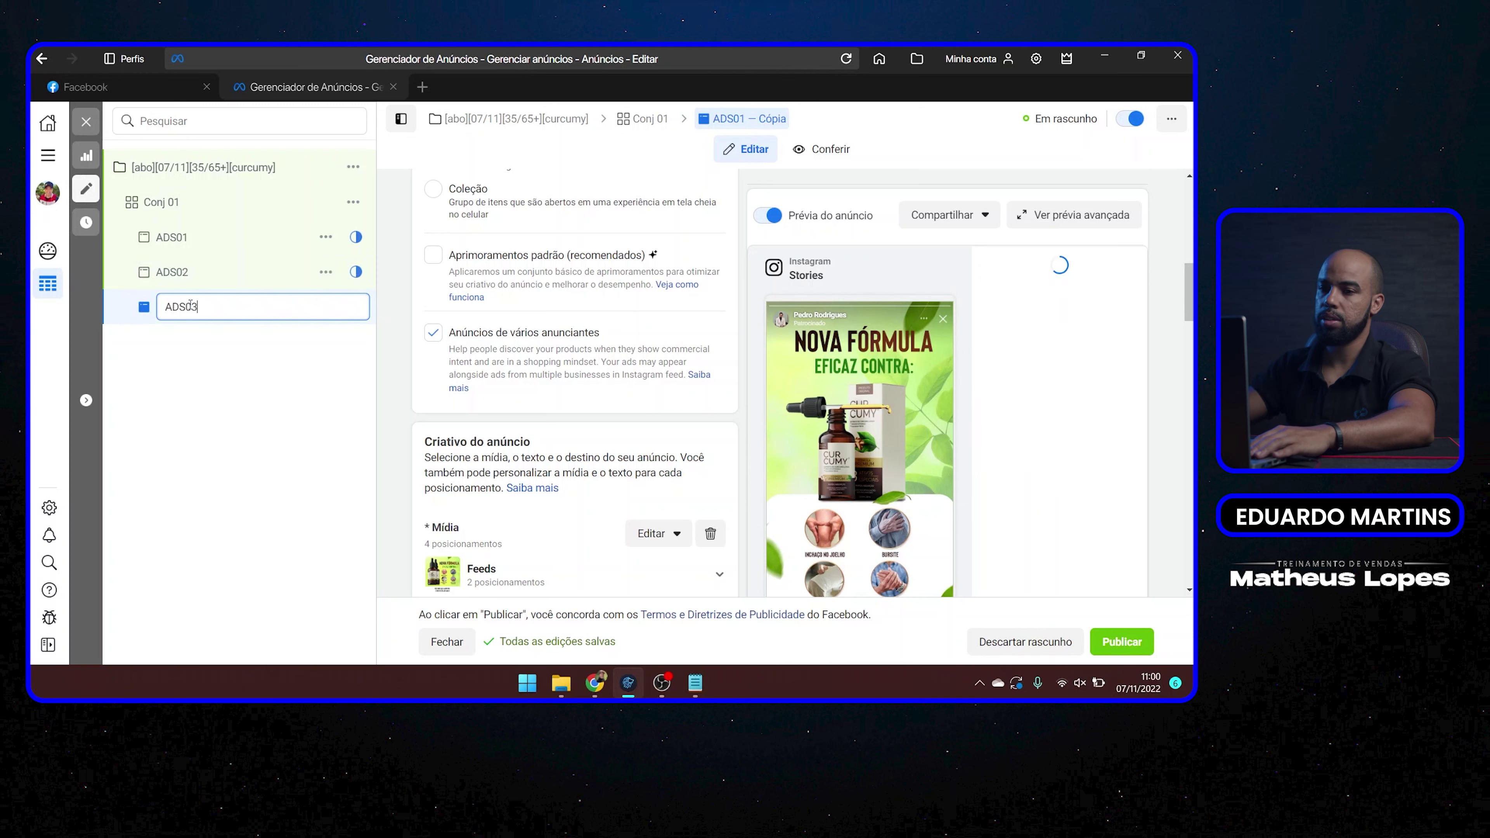
pyautogui.press('Return')
# - Add the 1080 × 1080 "Extrato de Cúrcuma" image as ADS02's media, keeping the original crops and the default Criativo Advantage+ settings
pyautogui.scroll(1, 652, 286)
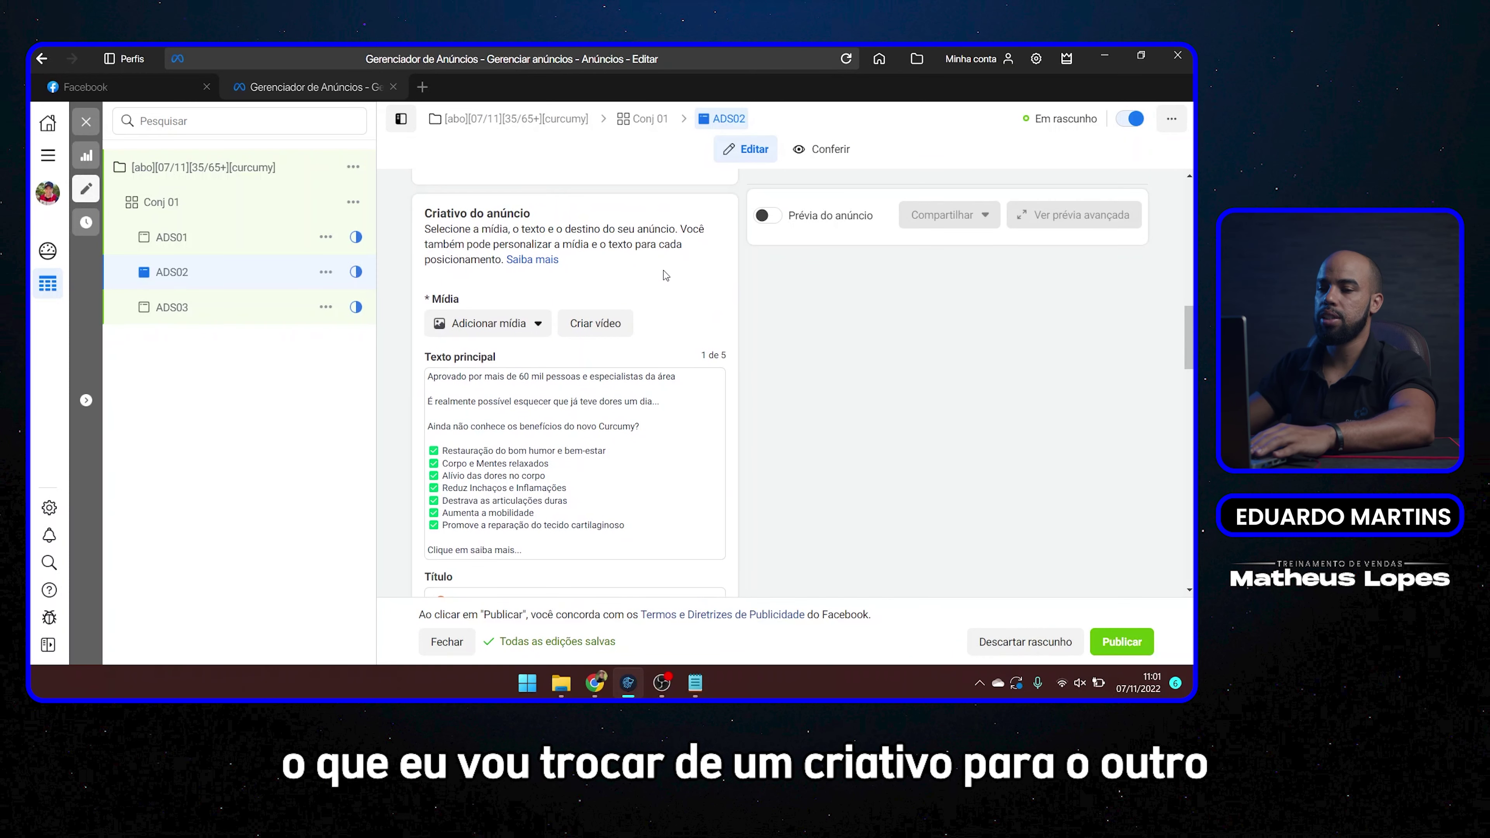
pyautogui.scroll(6, 645, 286)
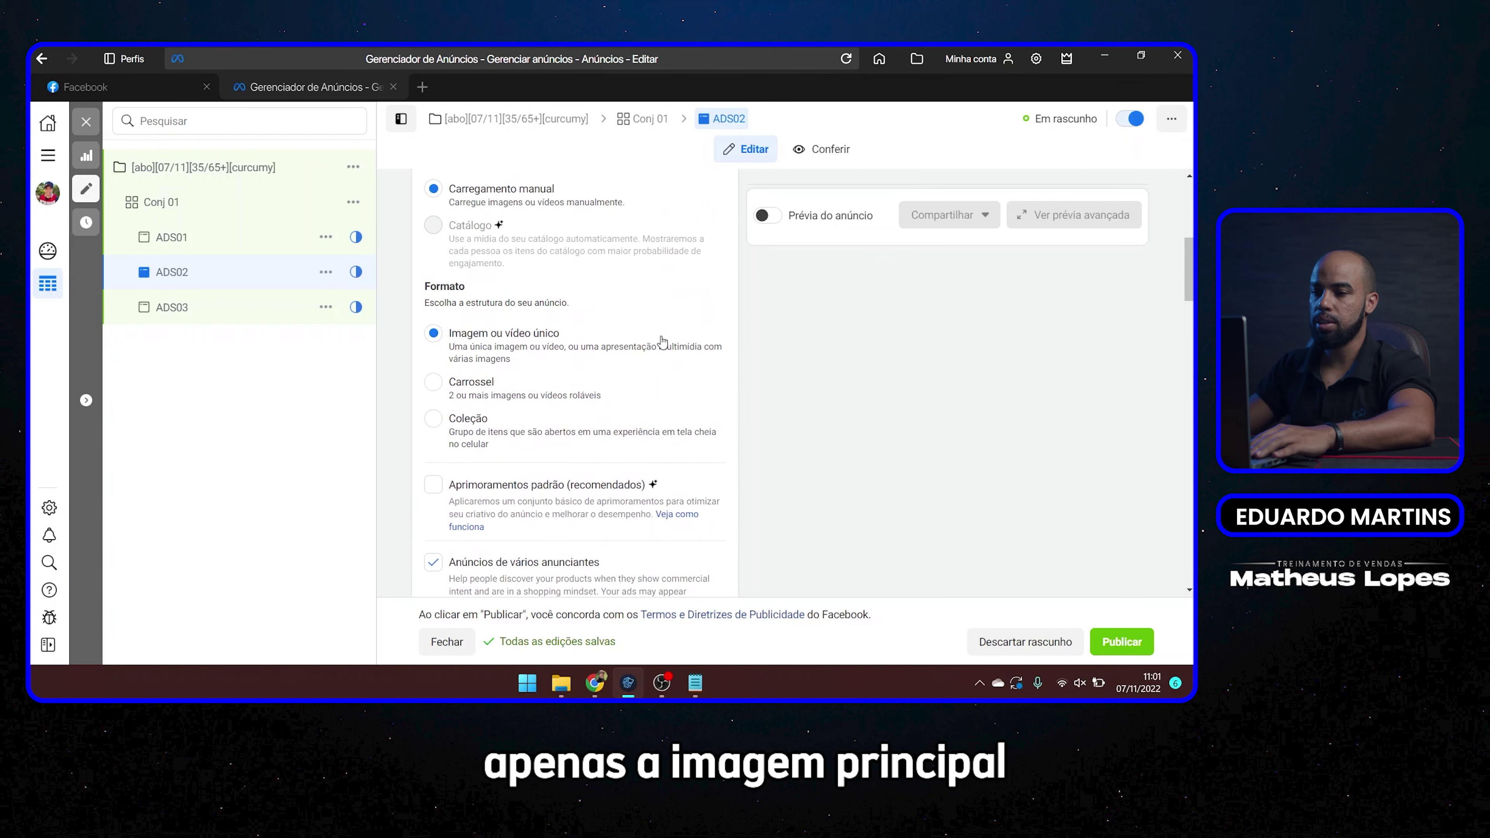
pyautogui.scroll(-8, 660, 335)
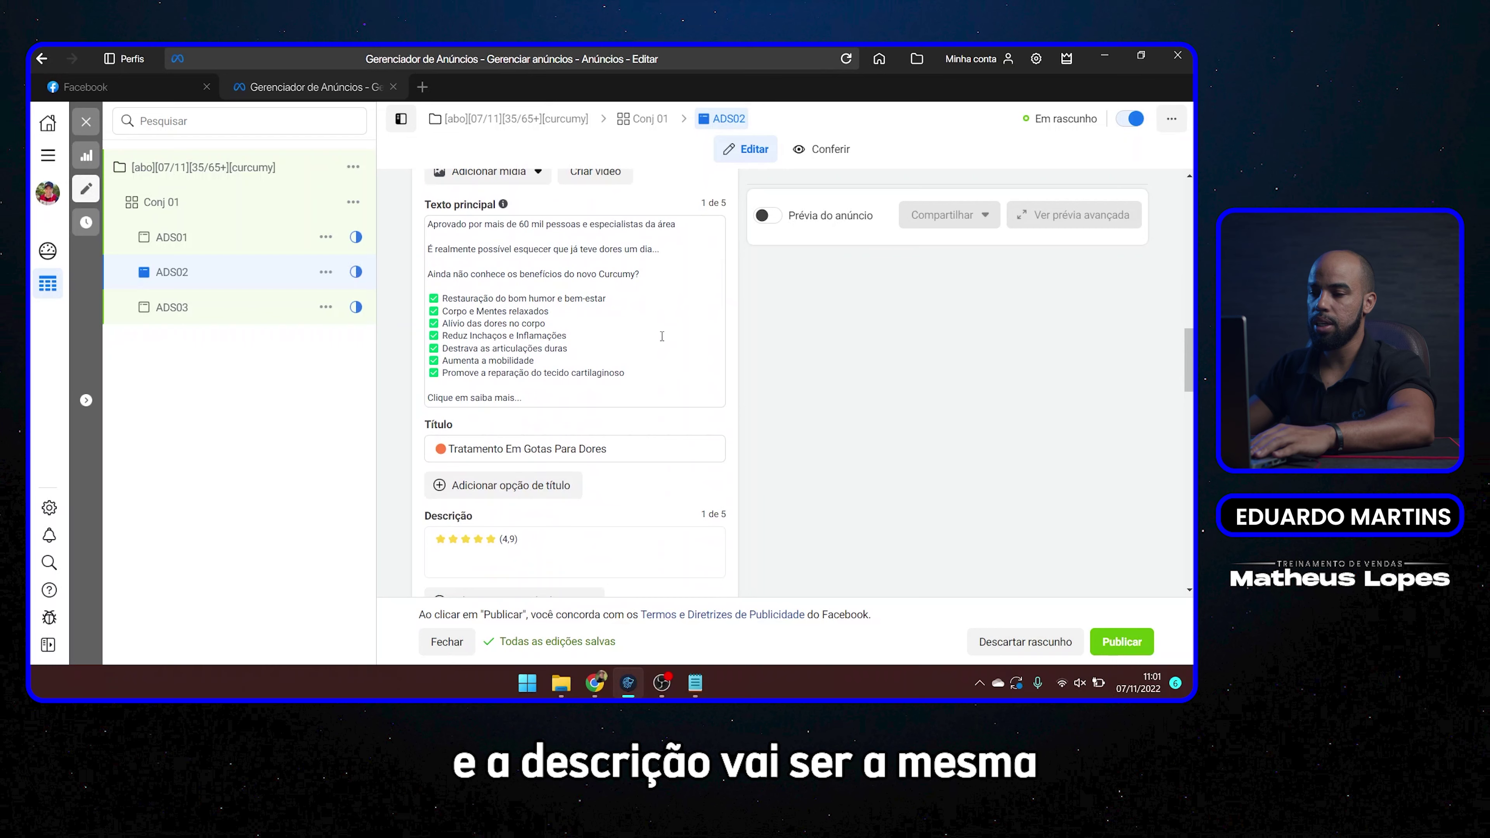
pyautogui.scroll(4, 661, 336)
pyautogui.click(527, 402)
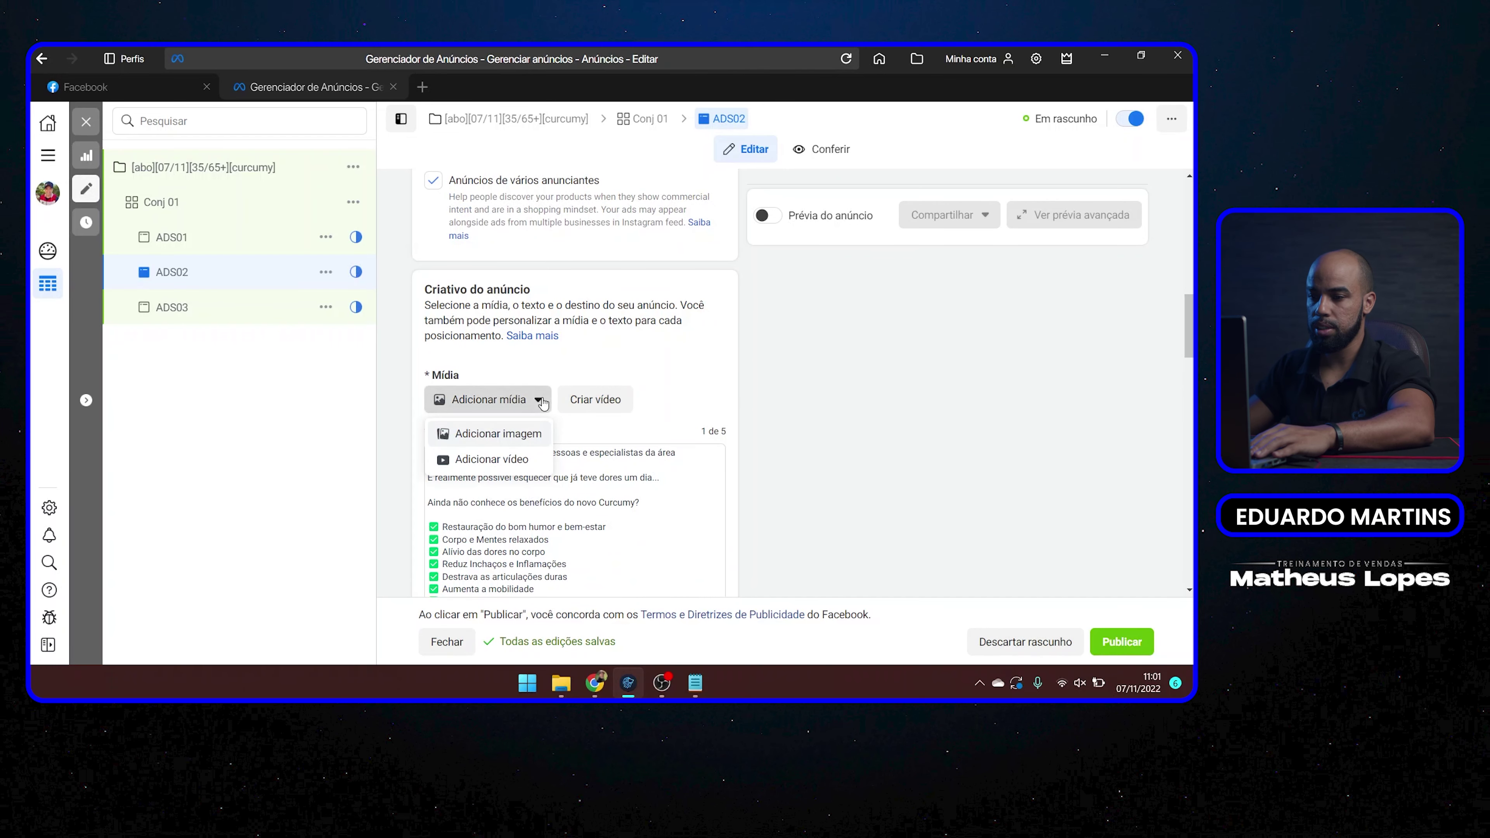
pyautogui.click(527, 435)
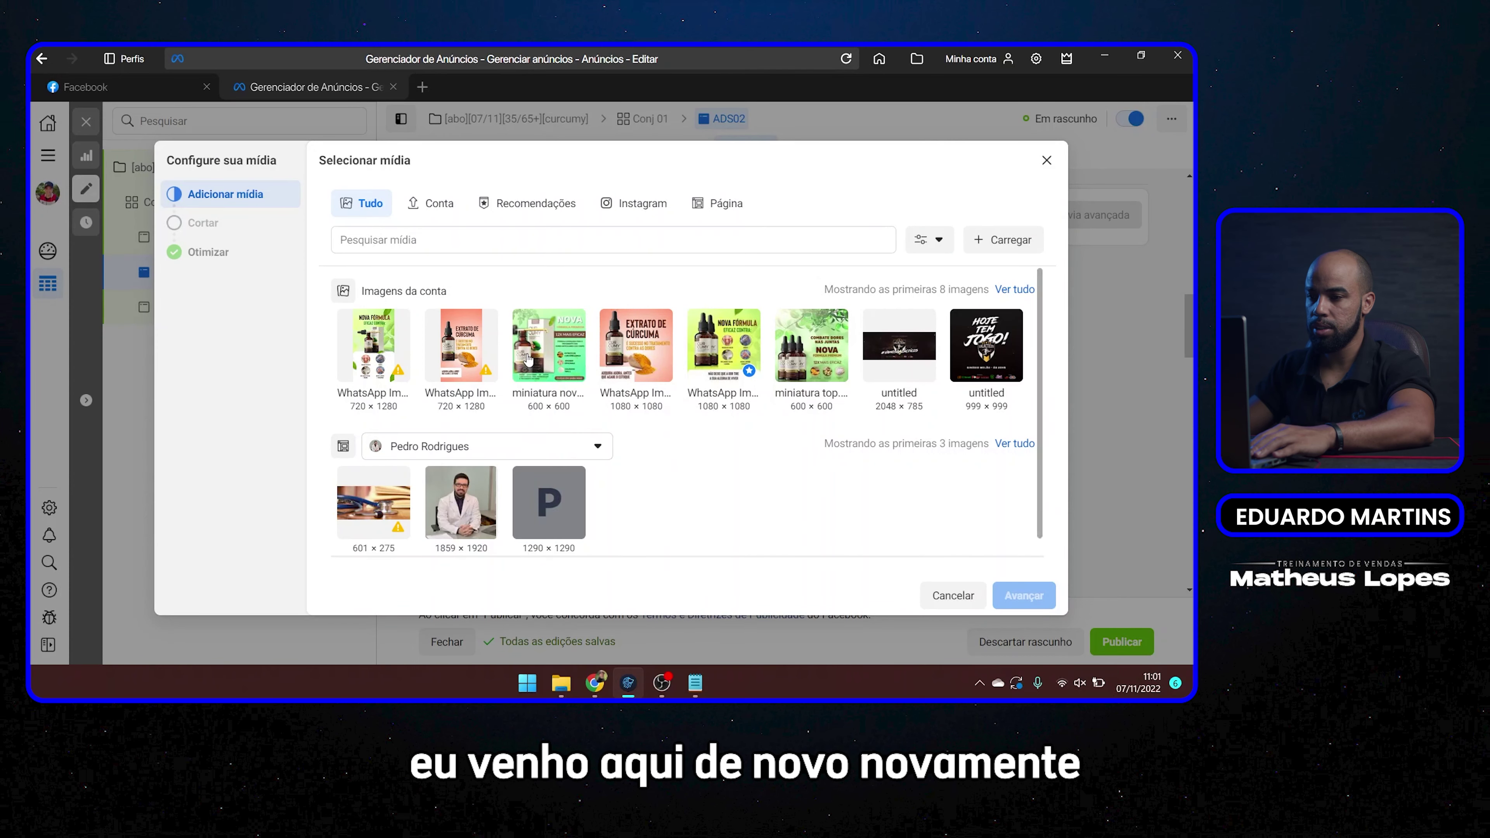
pyautogui.click(1024, 595)
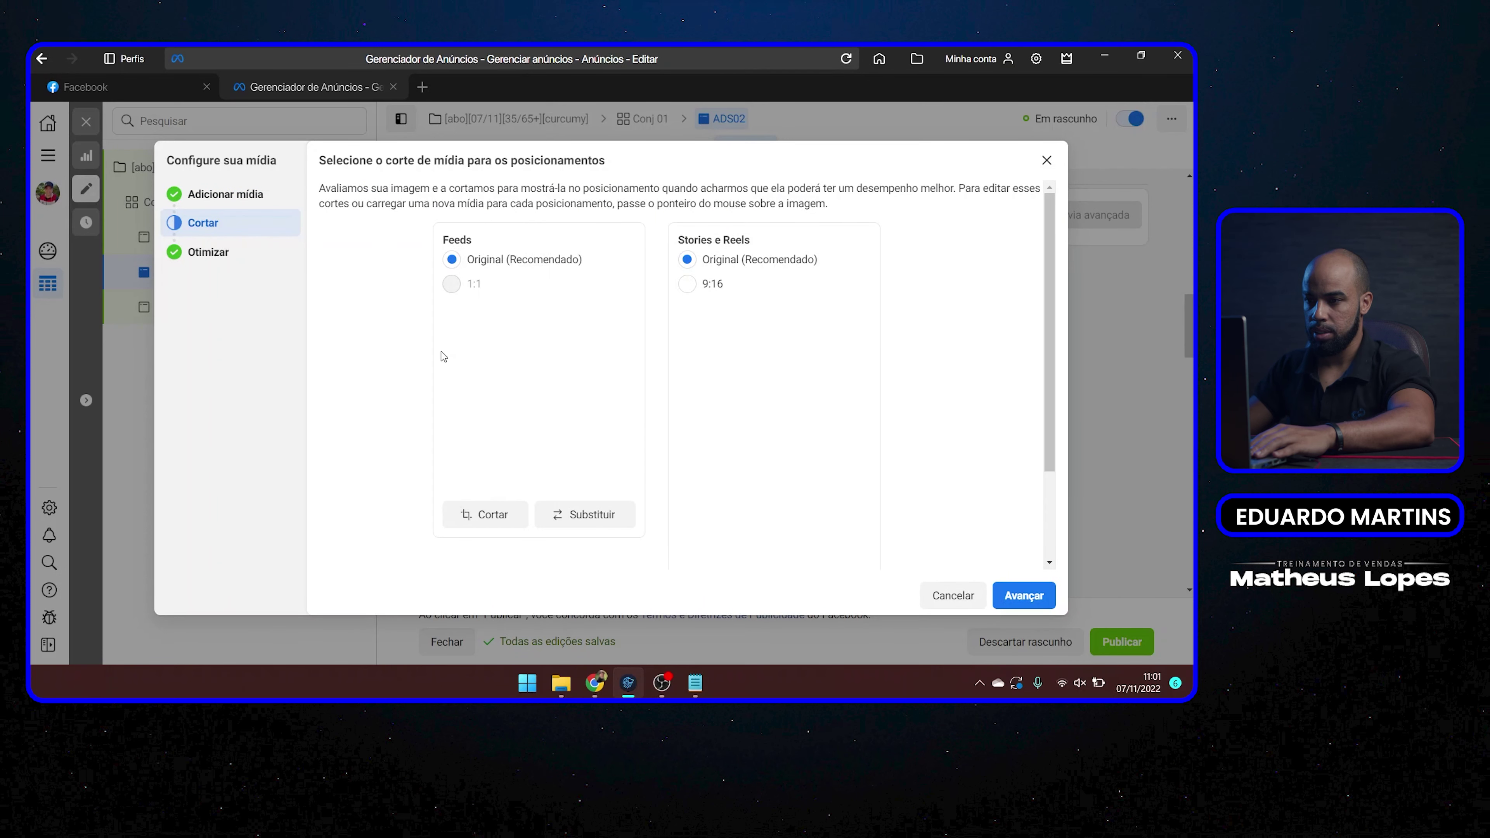
pyautogui.scroll(-1, 528, 381)
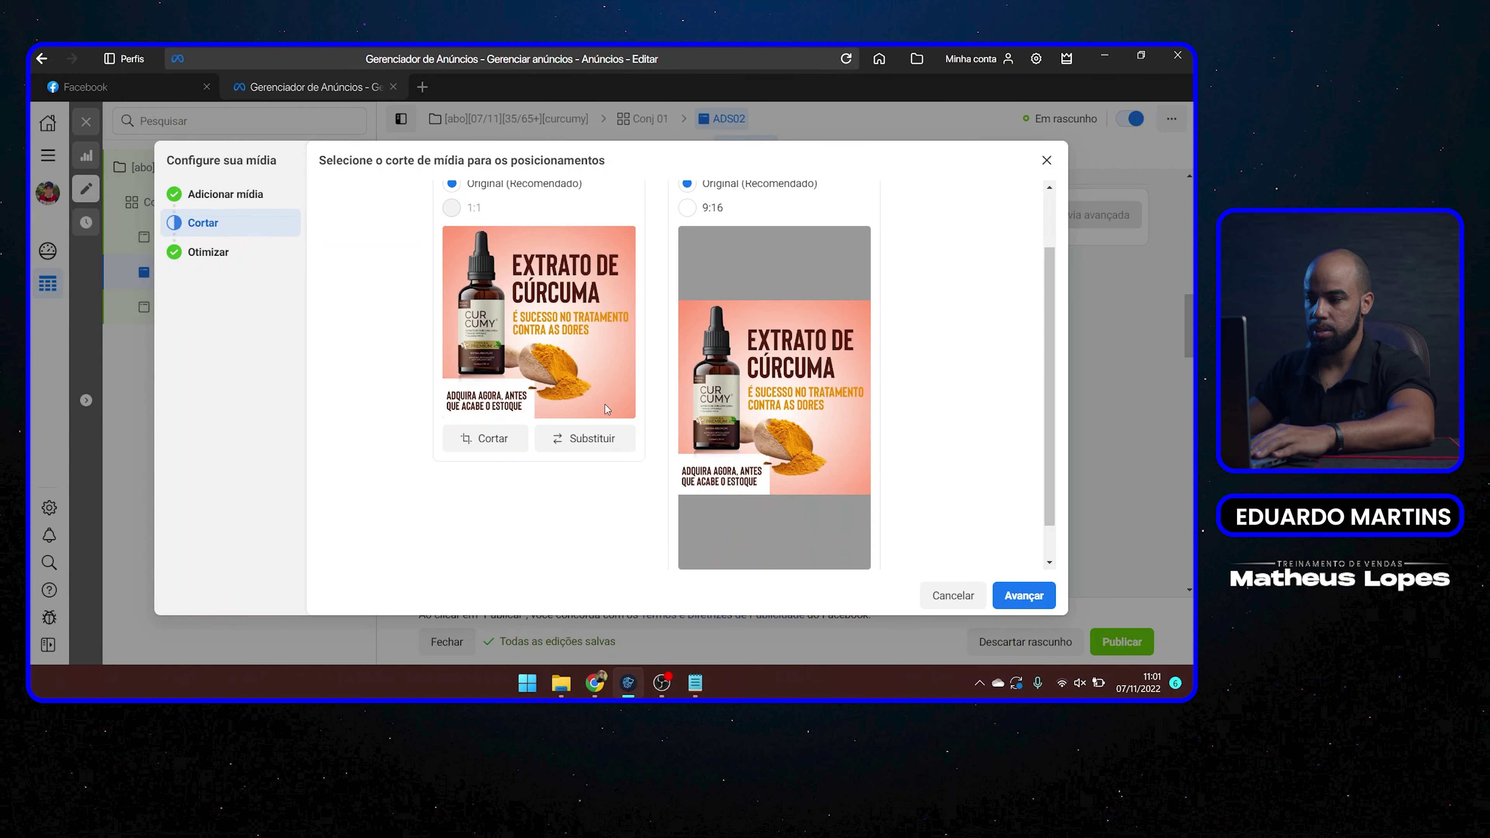
pyautogui.click(1027, 598)
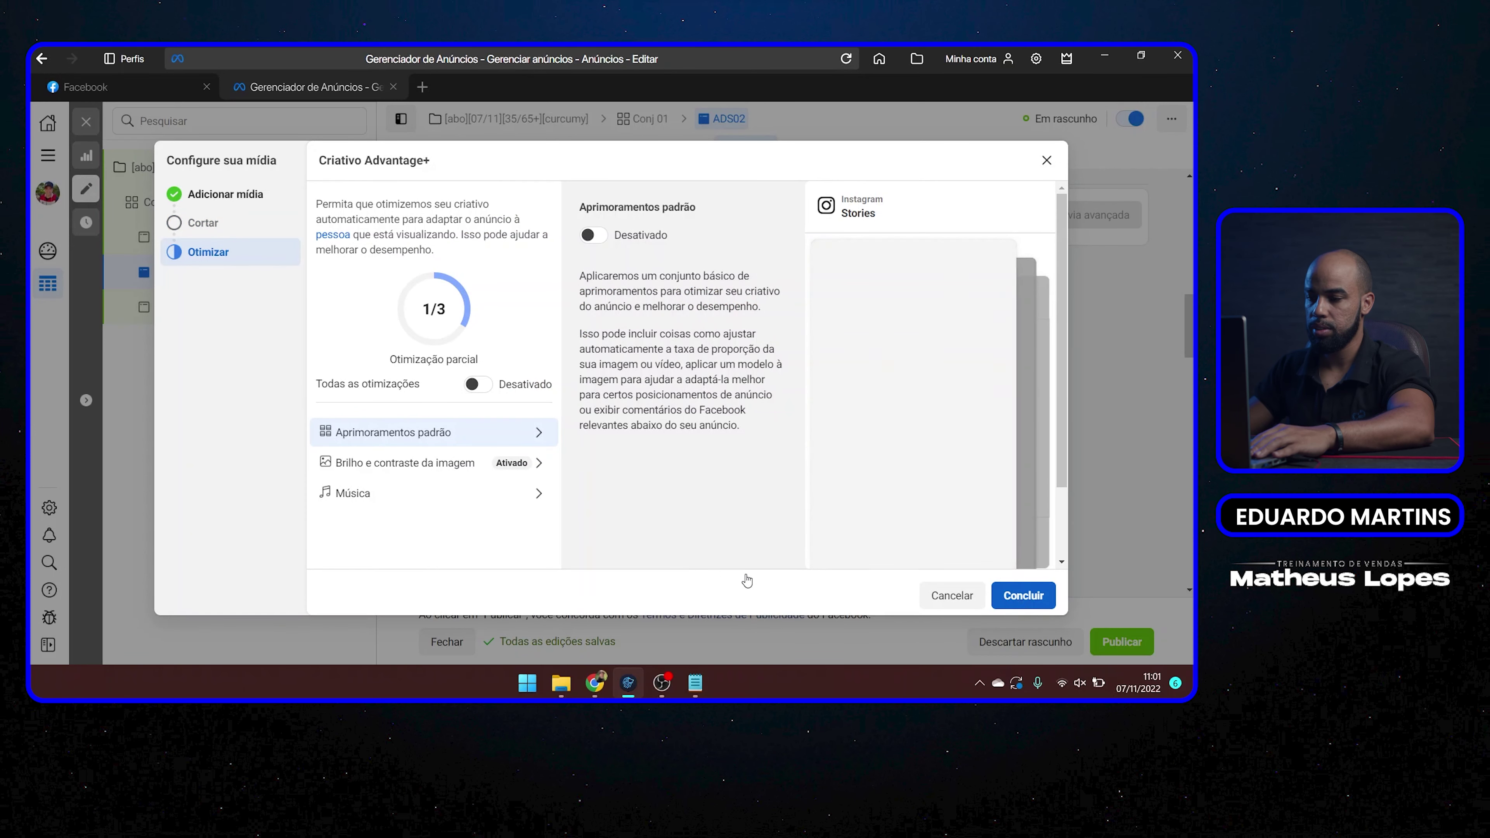
pyautogui.click(1051, 599)
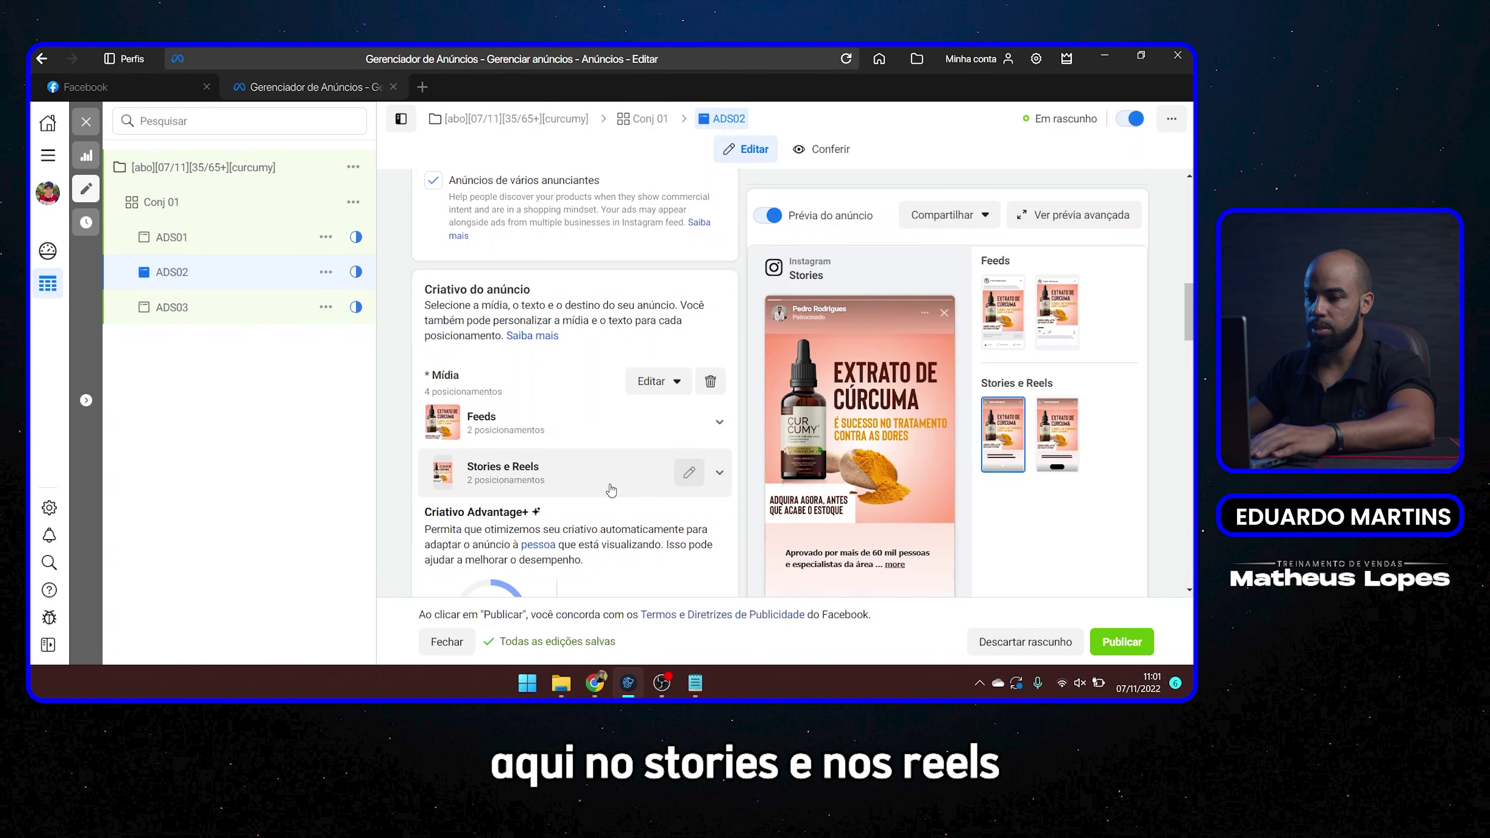
# - Replace ADS02's Stories e Reels image with the 720 × 1280 "Extrato de Cúrcuma" image and save it
pyautogui.click(690, 473)
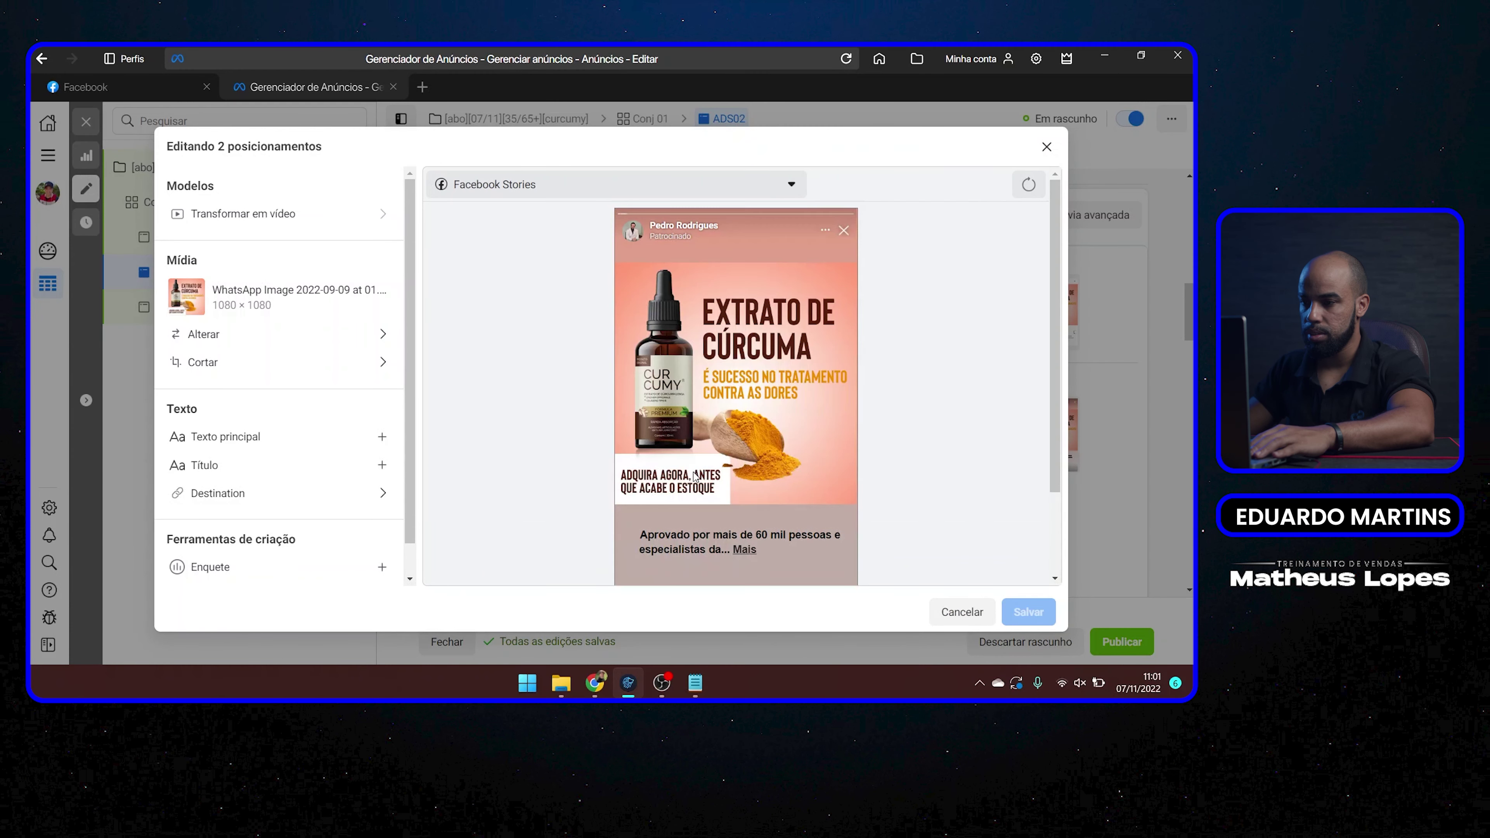
pyautogui.click(313, 343)
pyautogui.click(542, 370)
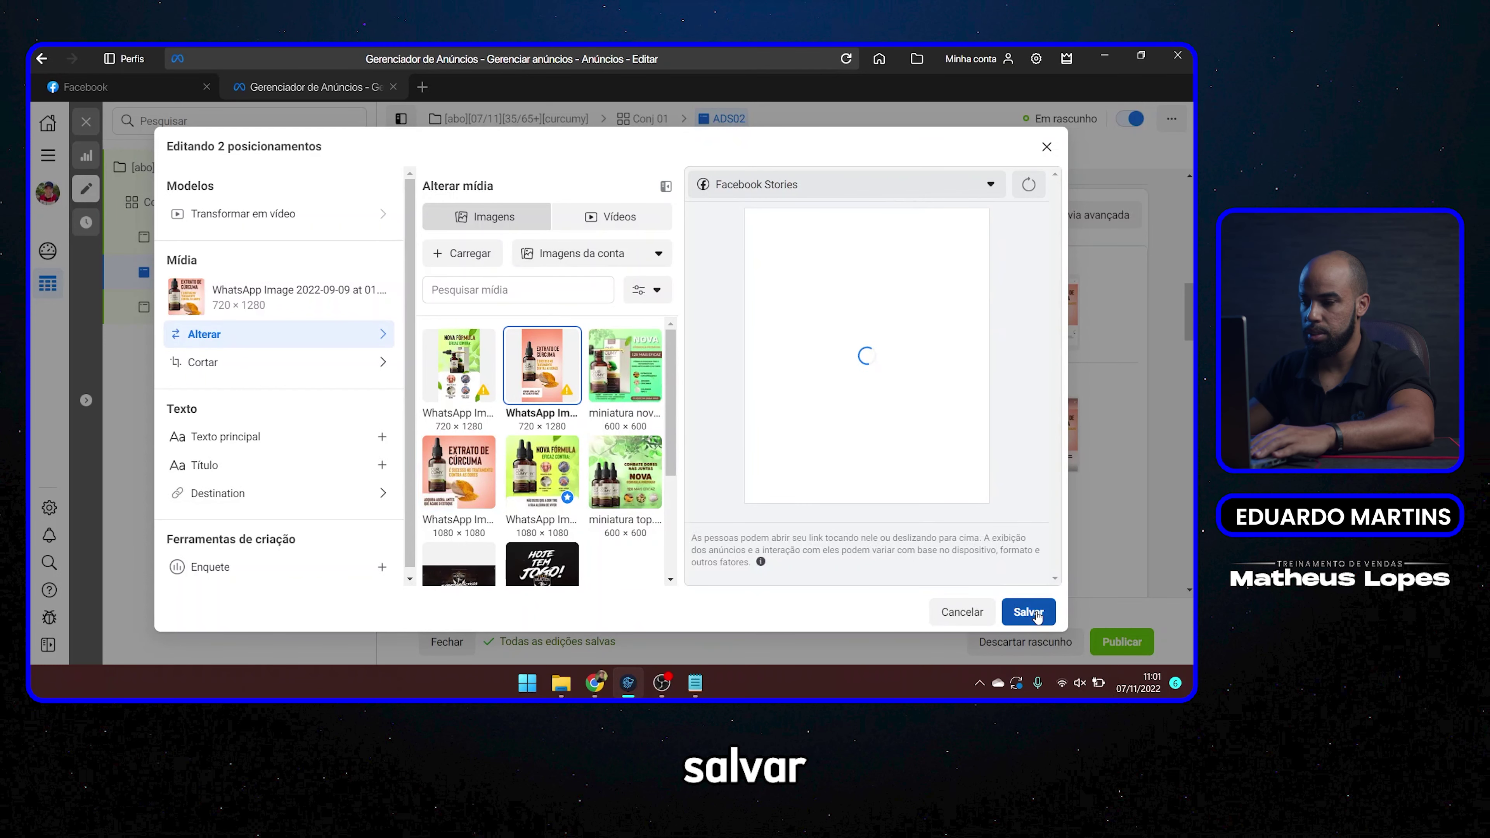
pyautogui.click(1031, 613)
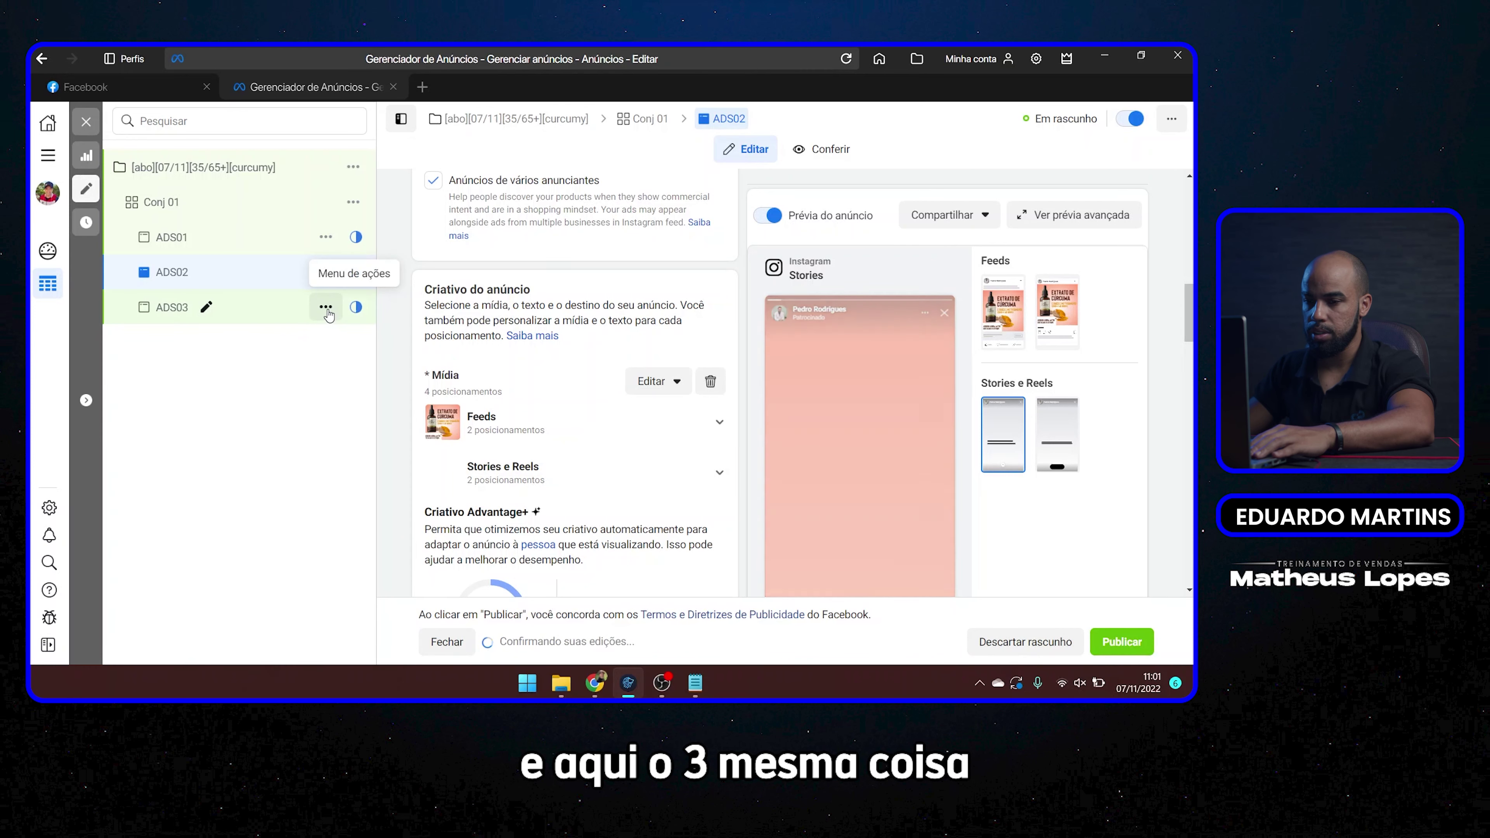
# - Replace ADS03's media with the 600 × 600 "miniatura nova curcumy.jpg" image, keeping the original crops and the default Criativo Advantage+ settings
pyautogui.click(271, 310)
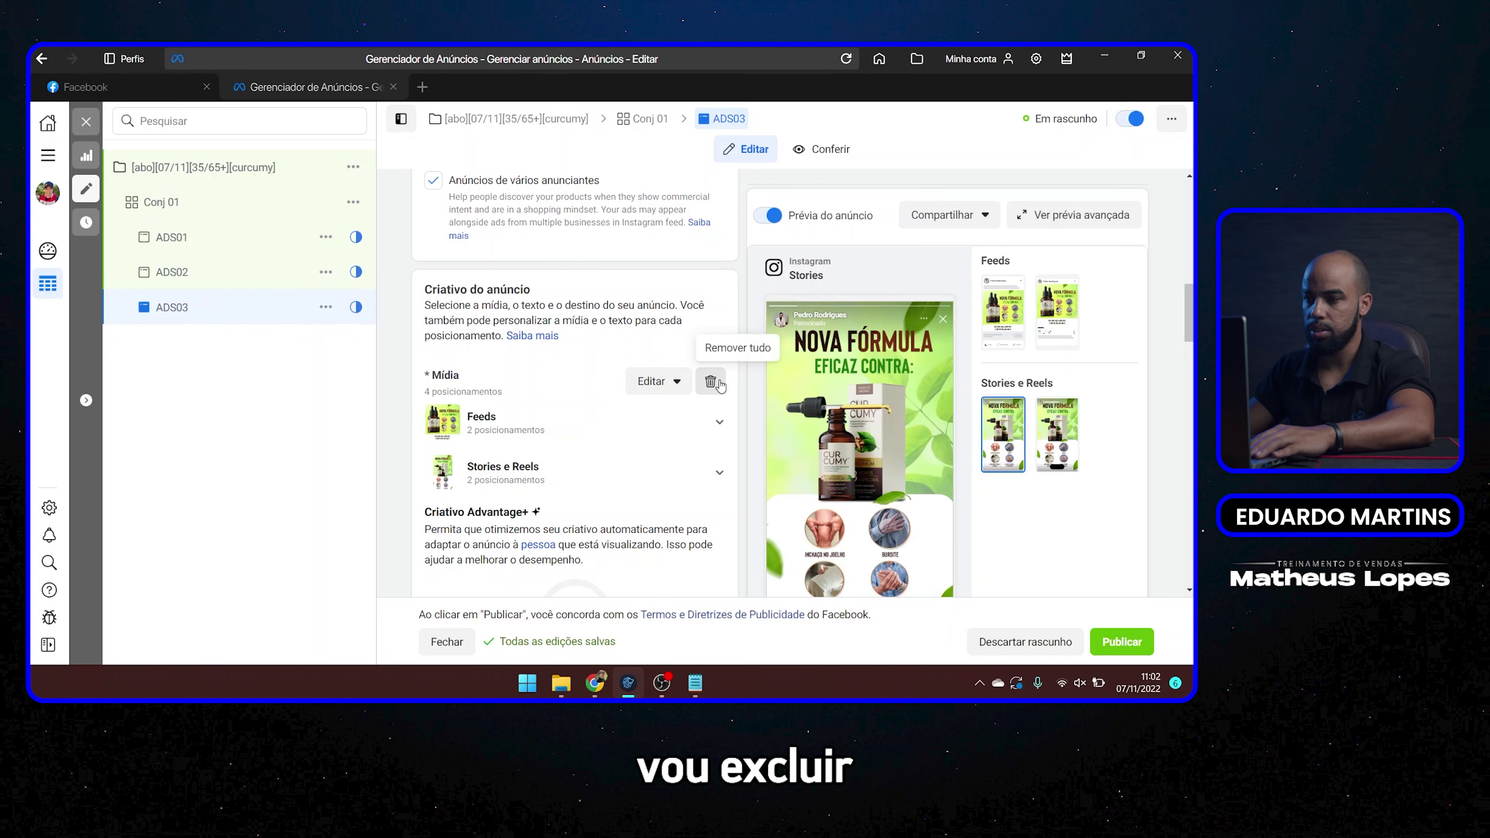
pyautogui.click(711, 381)
pyautogui.click(521, 400)
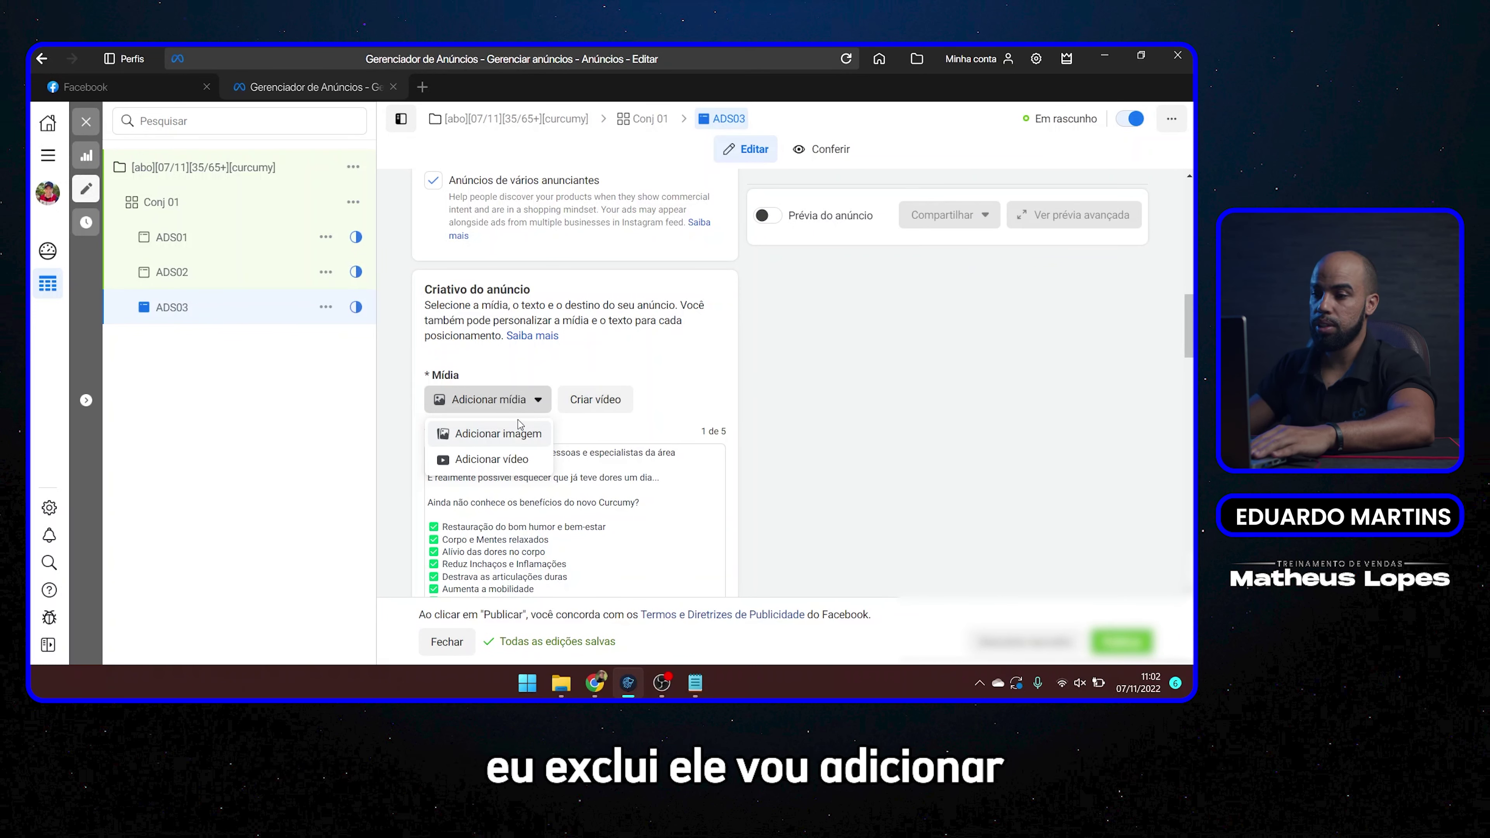
pyautogui.click(528, 437)
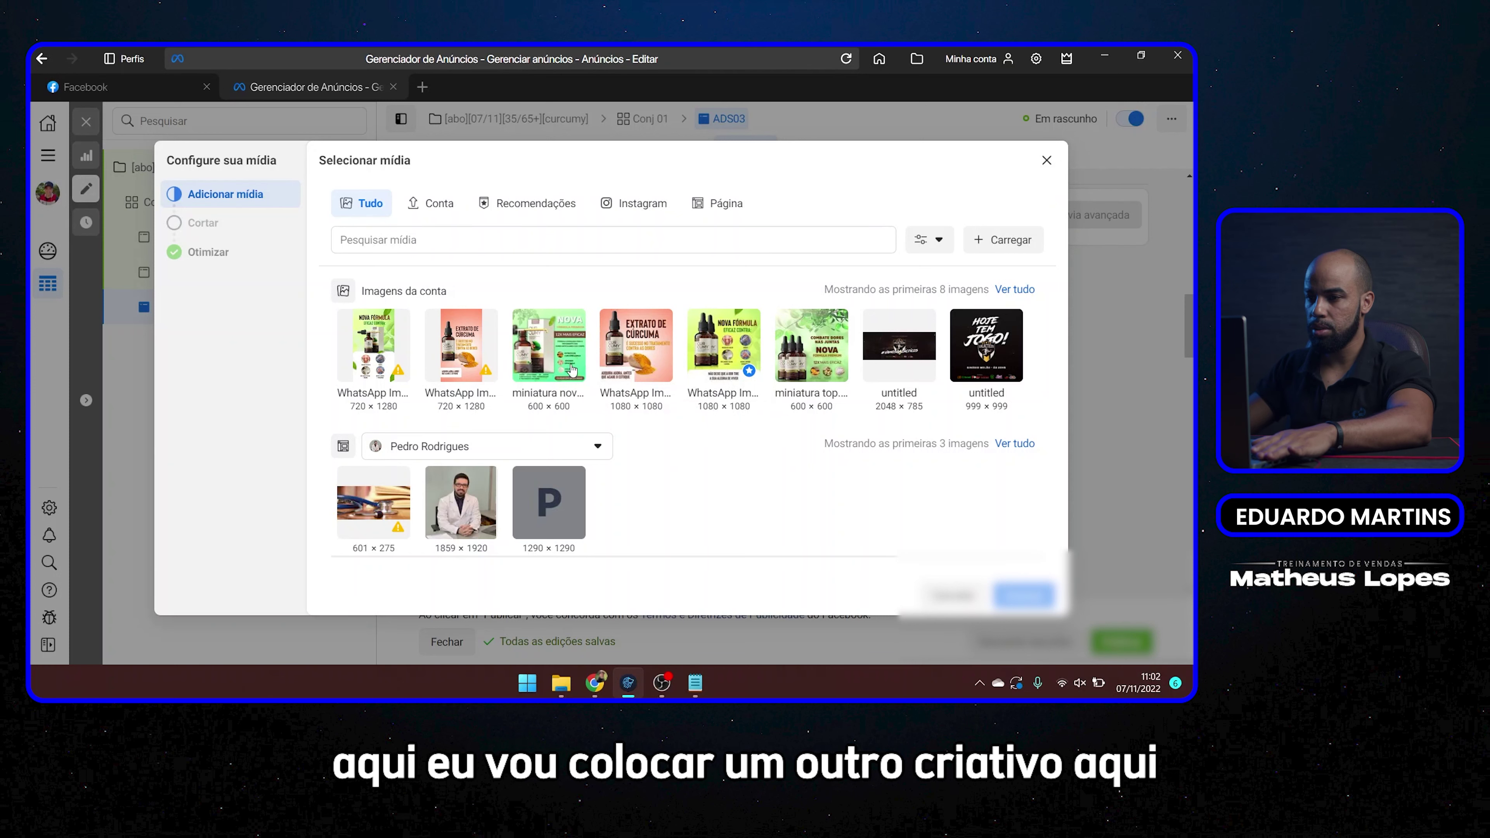
pyautogui.click(553, 359)
pyautogui.click(1023, 595)
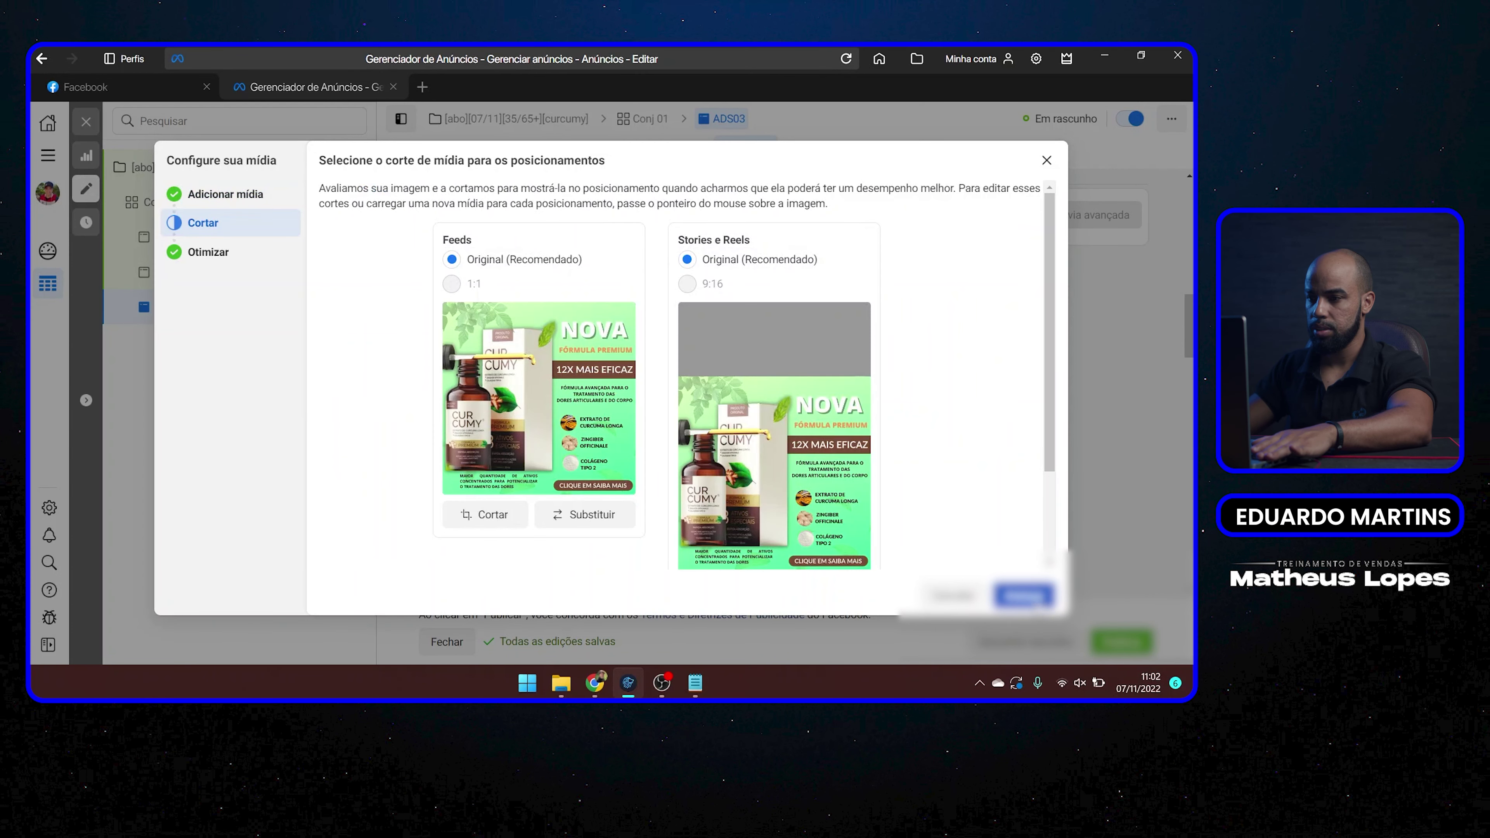
pyautogui.click(1024, 595)
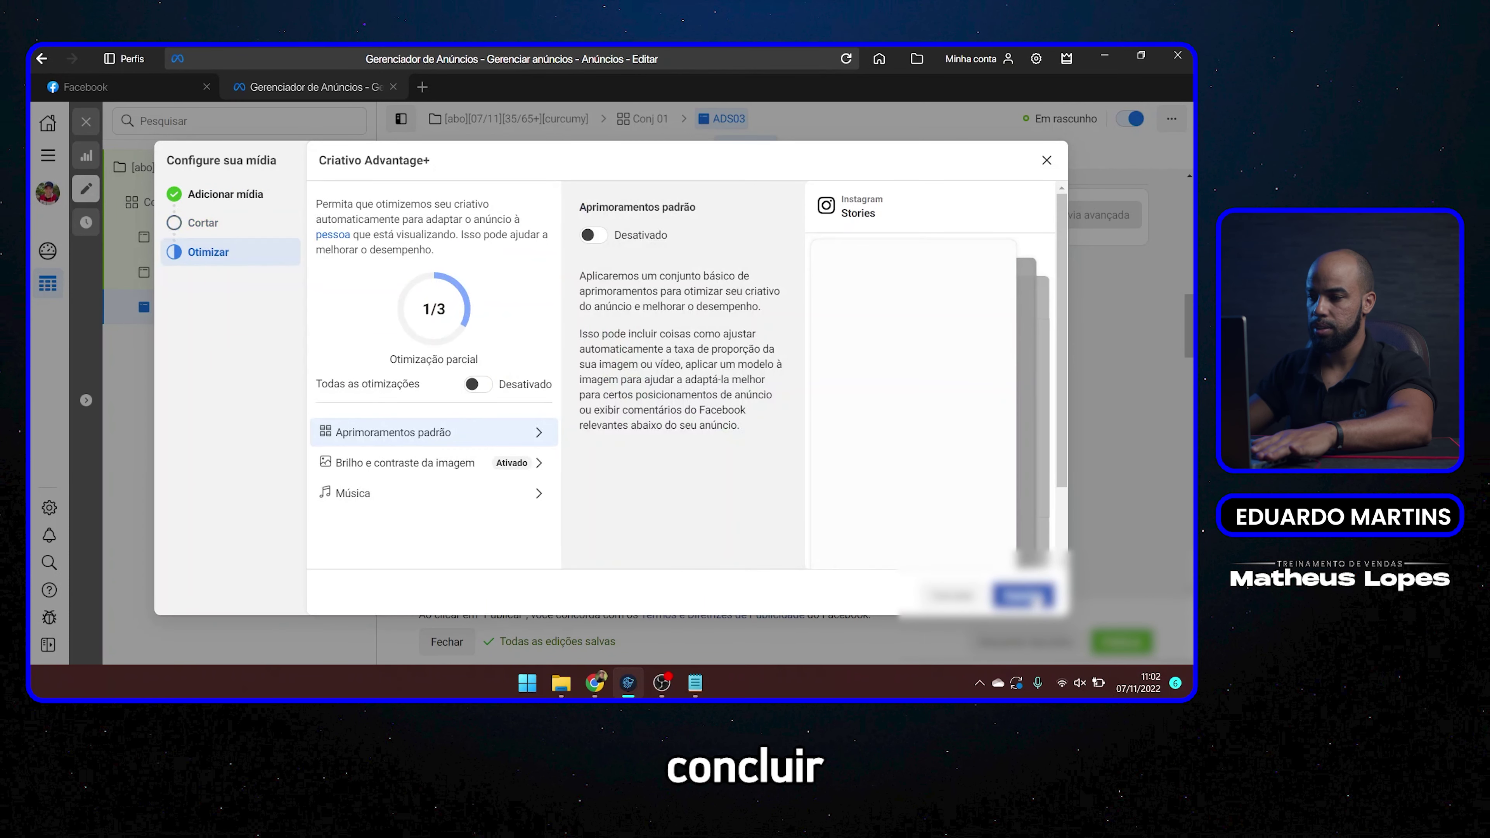
pyautogui.click(1024, 595)
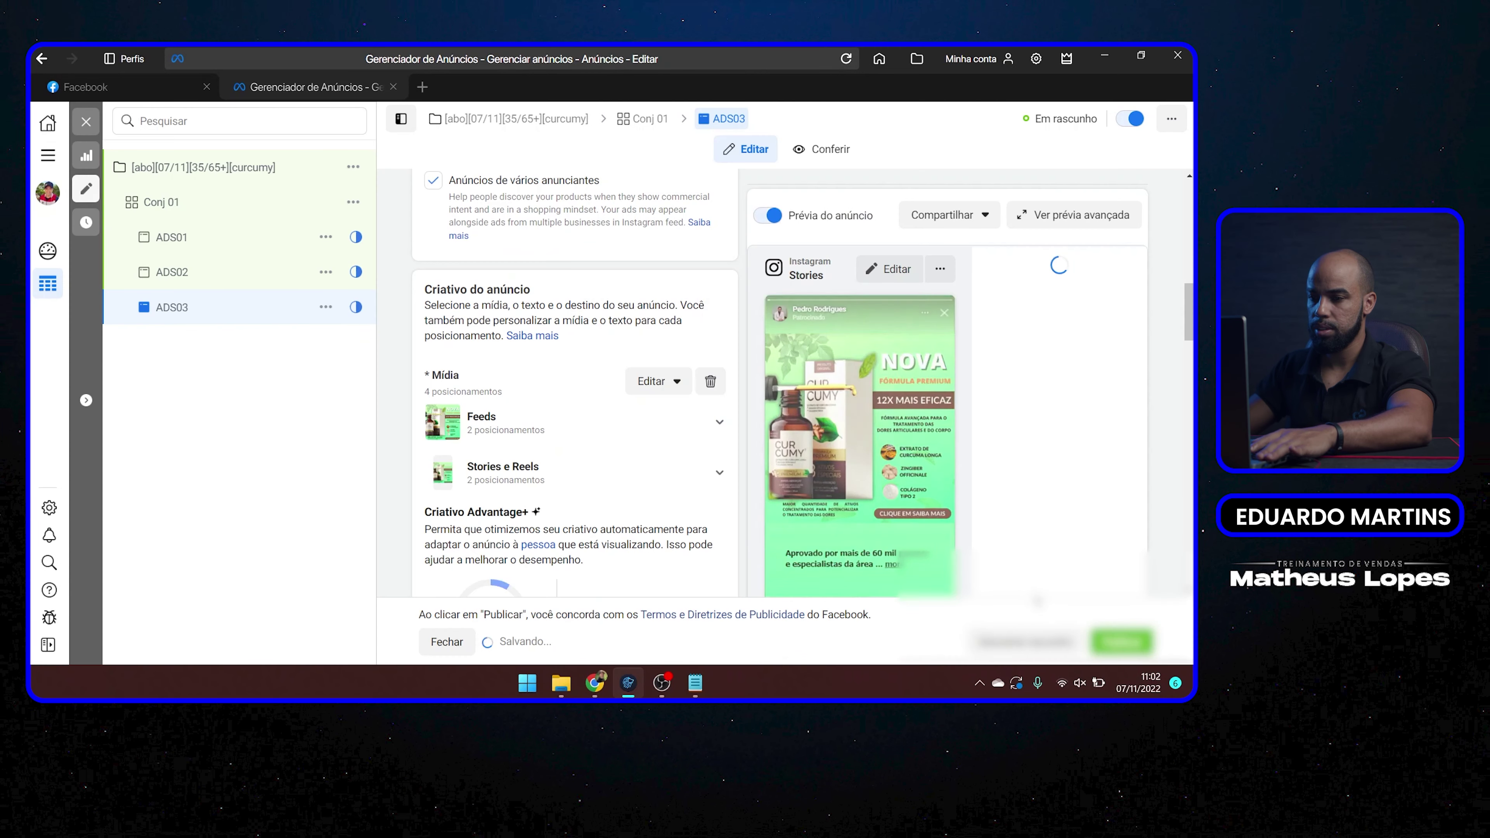
# - Replace ADS03's Stories e Reels image with the 720 × 1280 "Nova Fórmula" image and save it
pyautogui.click(698, 480)
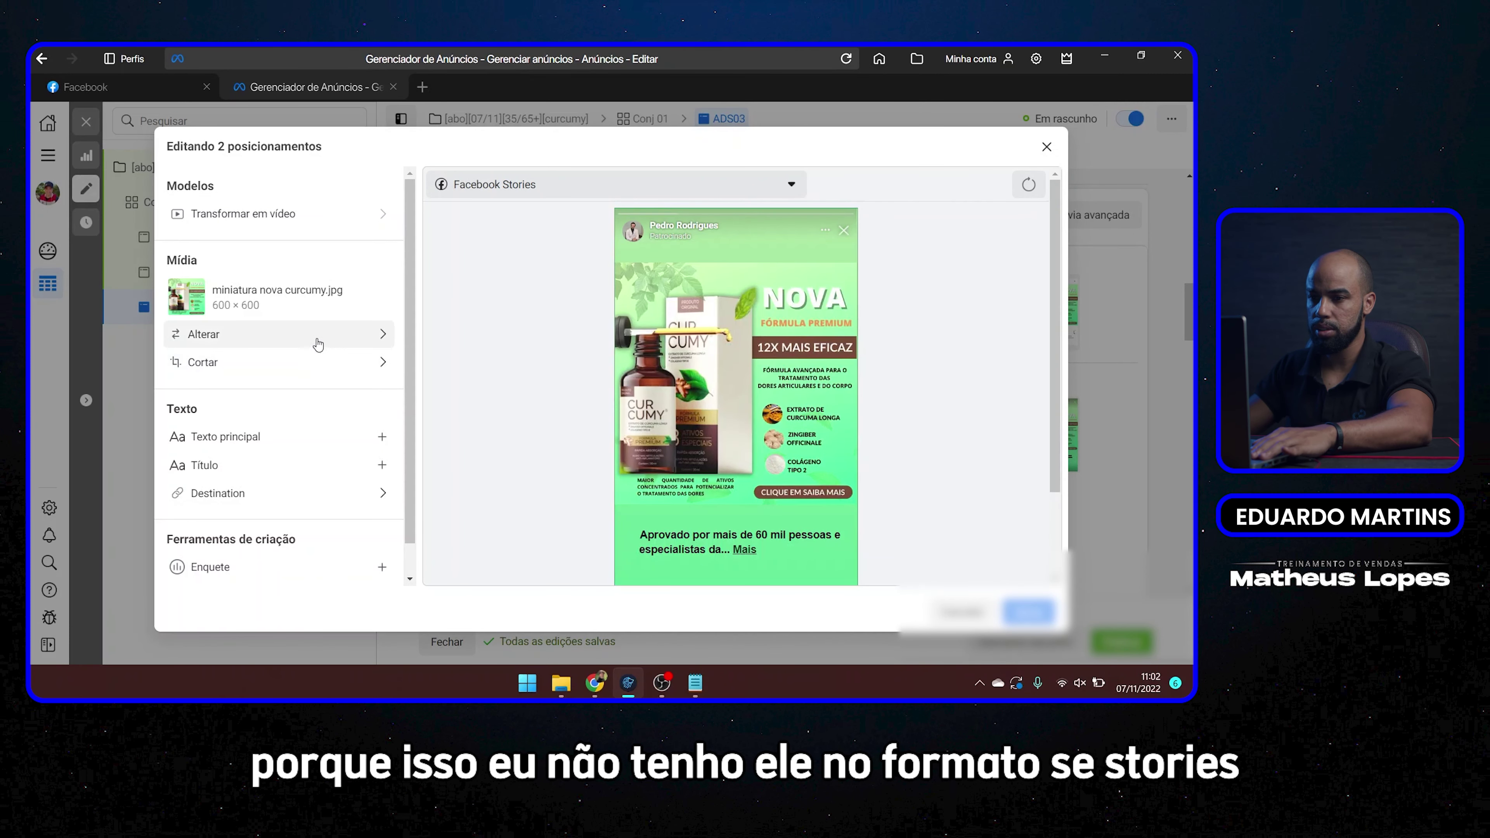
pyautogui.click(292, 334)
pyautogui.click(477, 379)
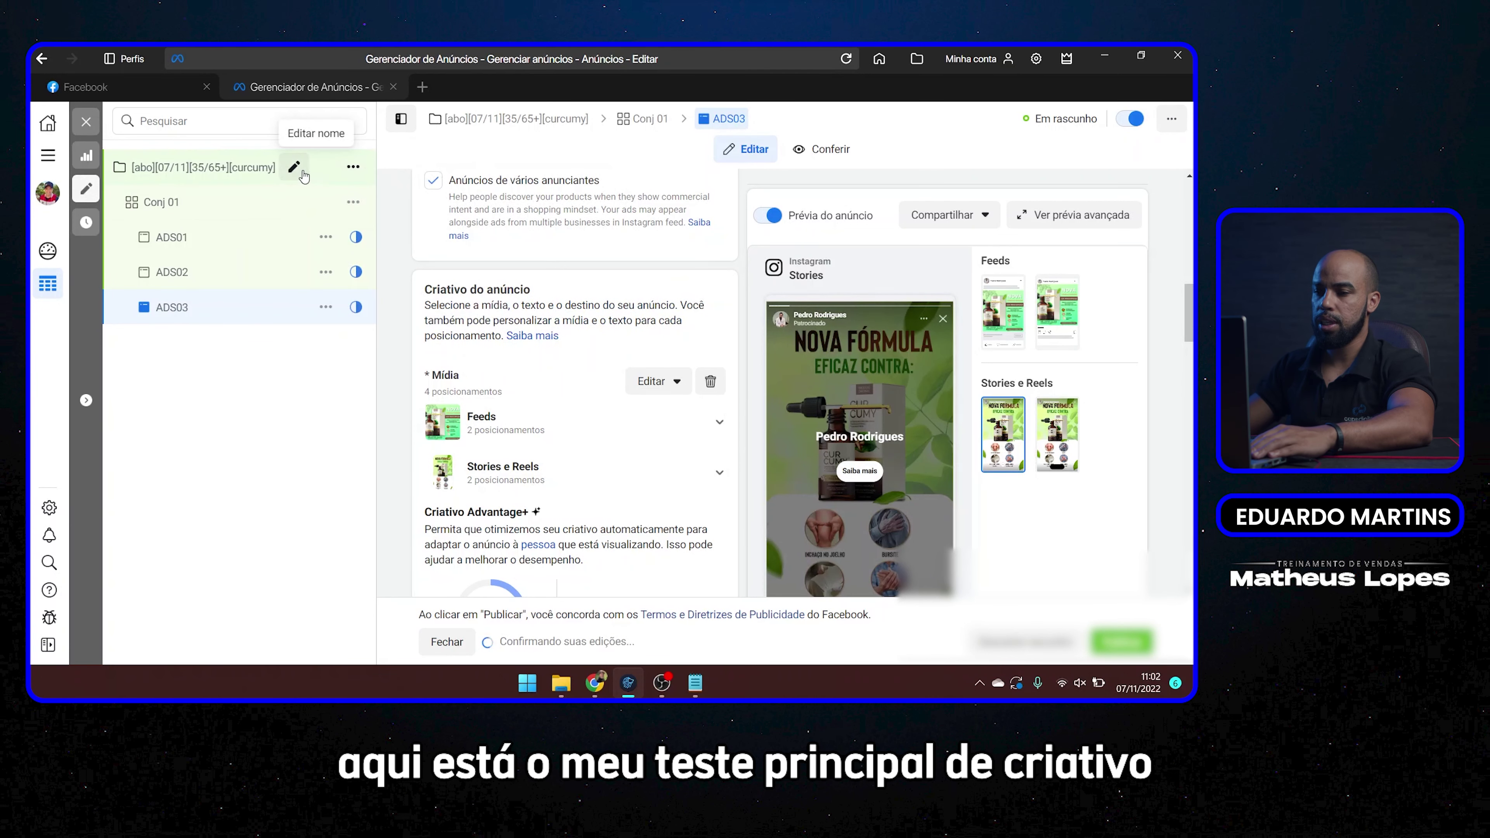
# - Review the Conj 01 ad set's settings, checking the selected Feeds and Stories e Reels placements and the audience
pyautogui.click(236, 204)
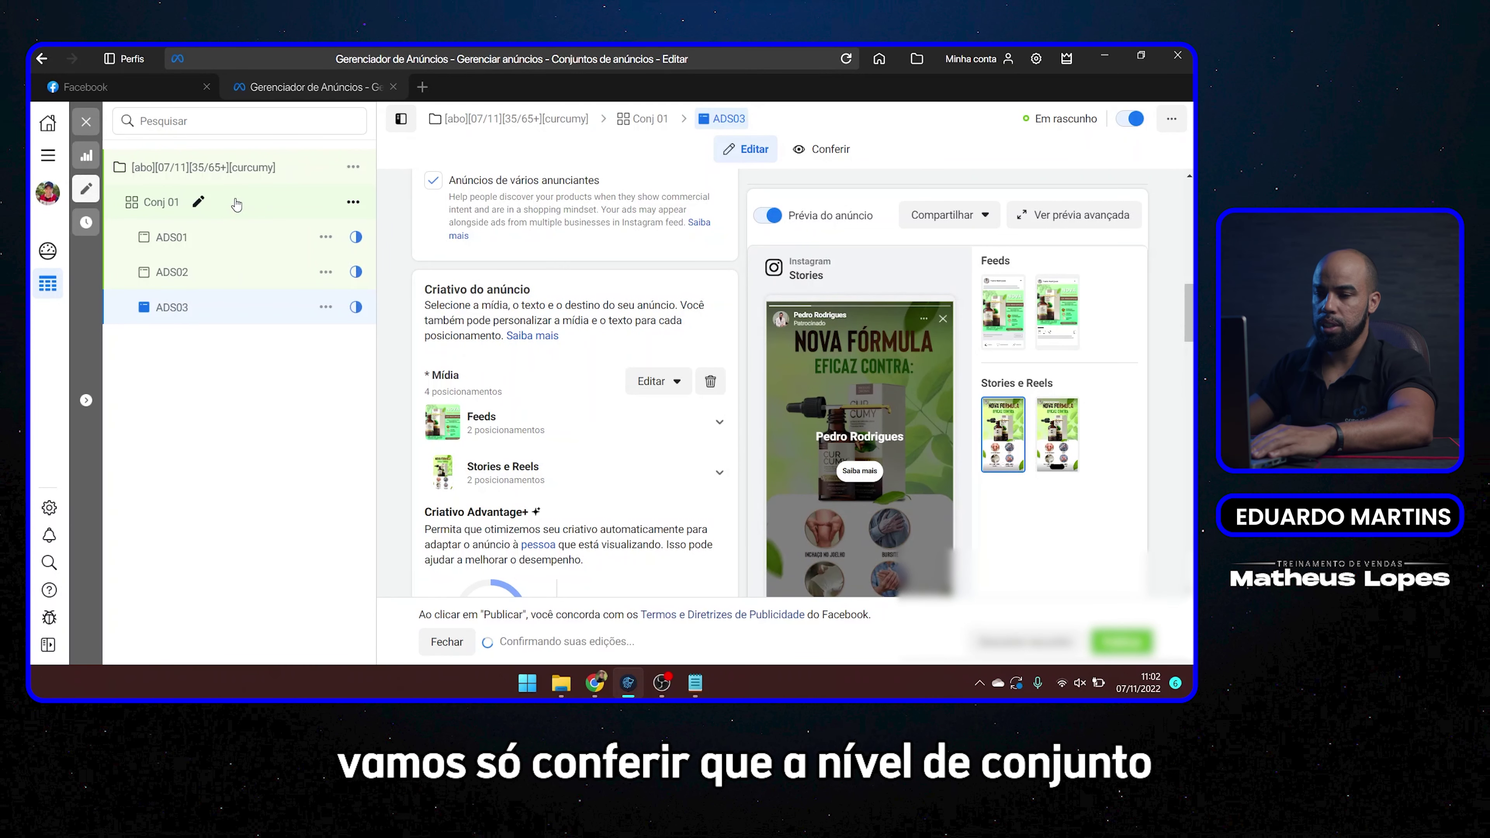
pyautogui.scroll(-10, 617, 478)
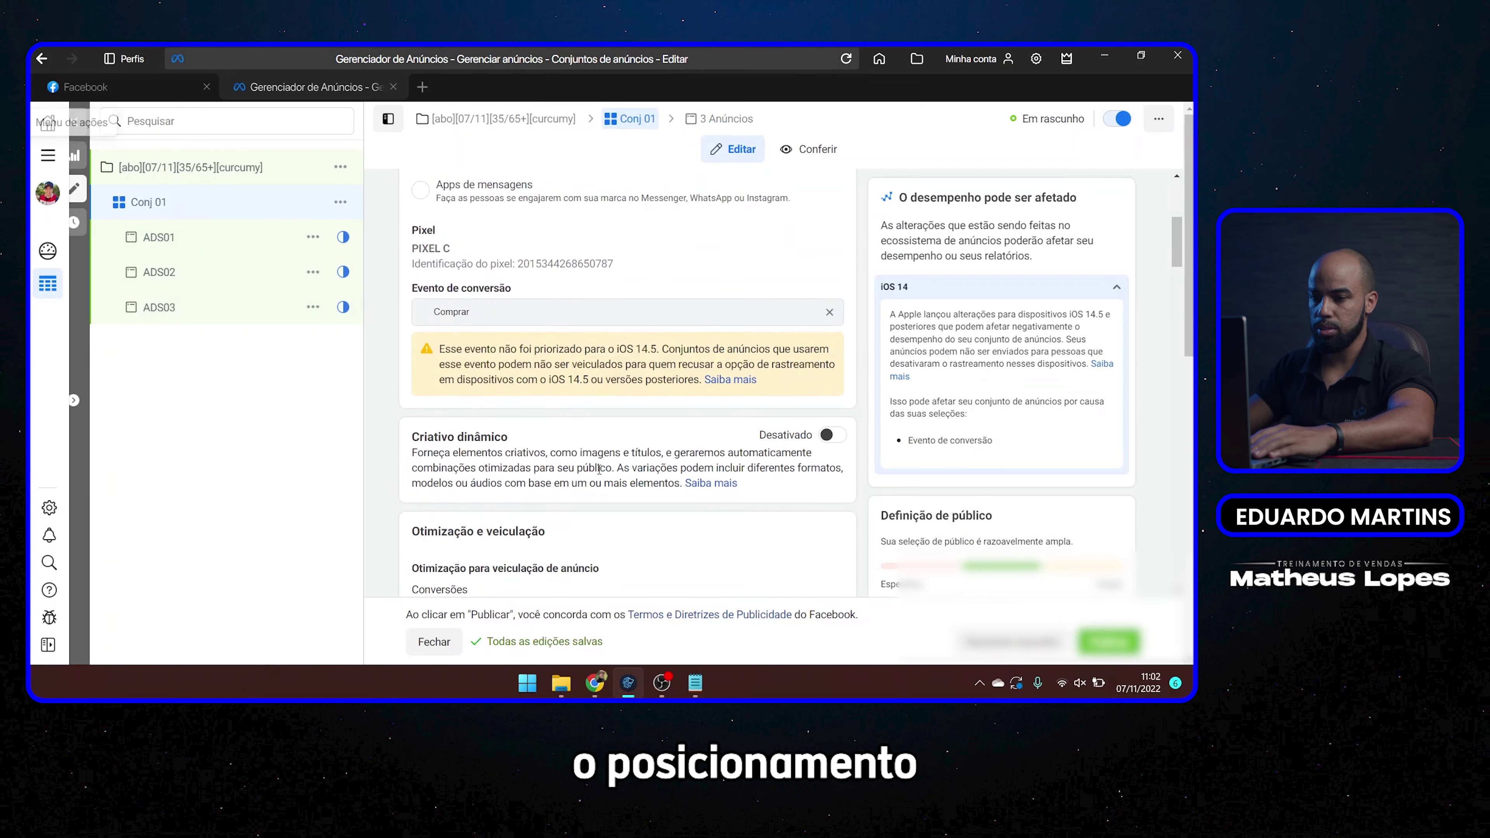
pyautogui.scroll(-4, 617, 478)
pyautogui.scroll(-15, 617, 478)
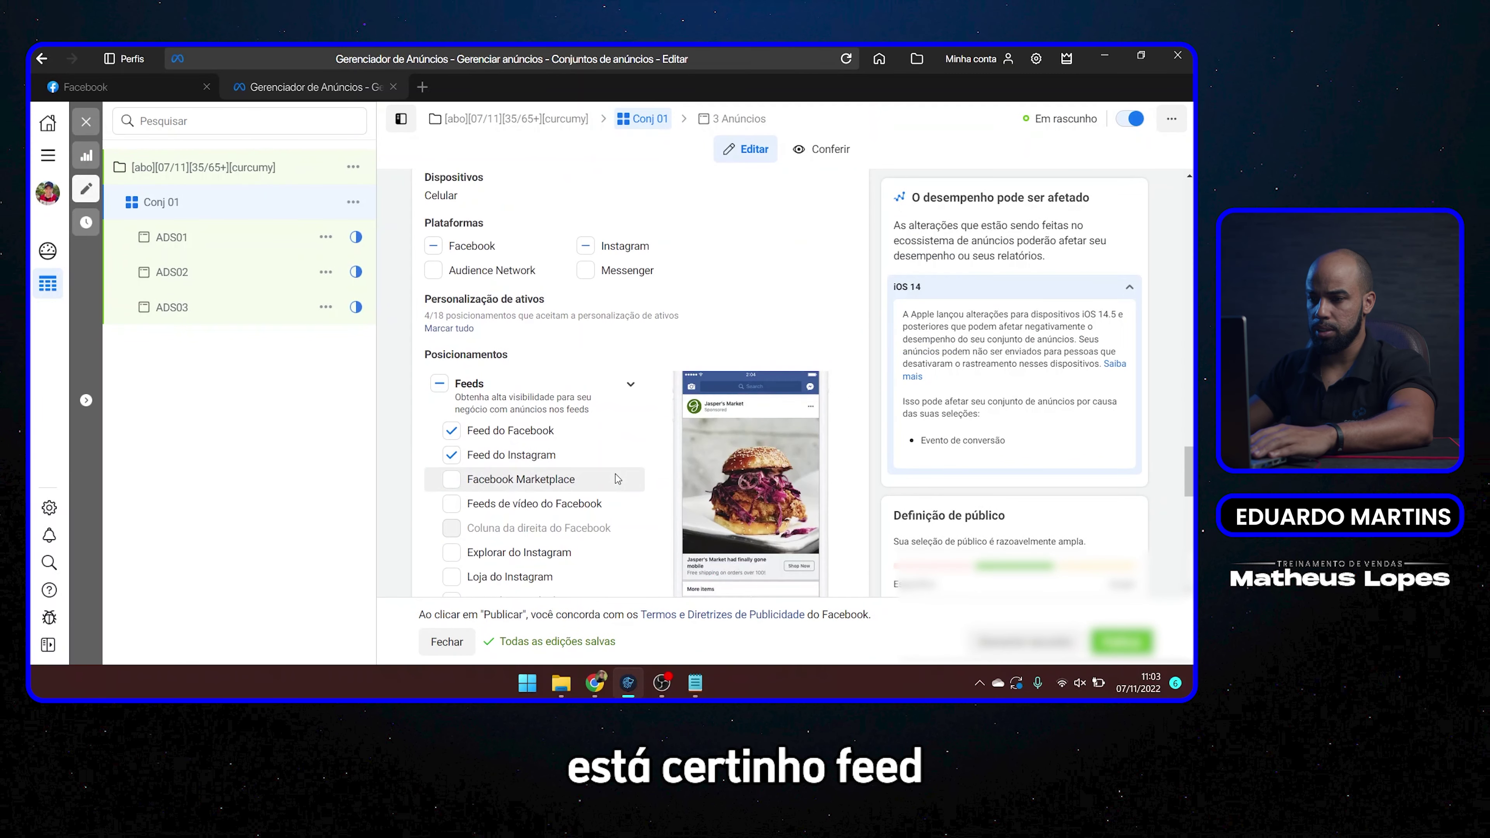
pyautogui.scroll(-5, 617, 479)
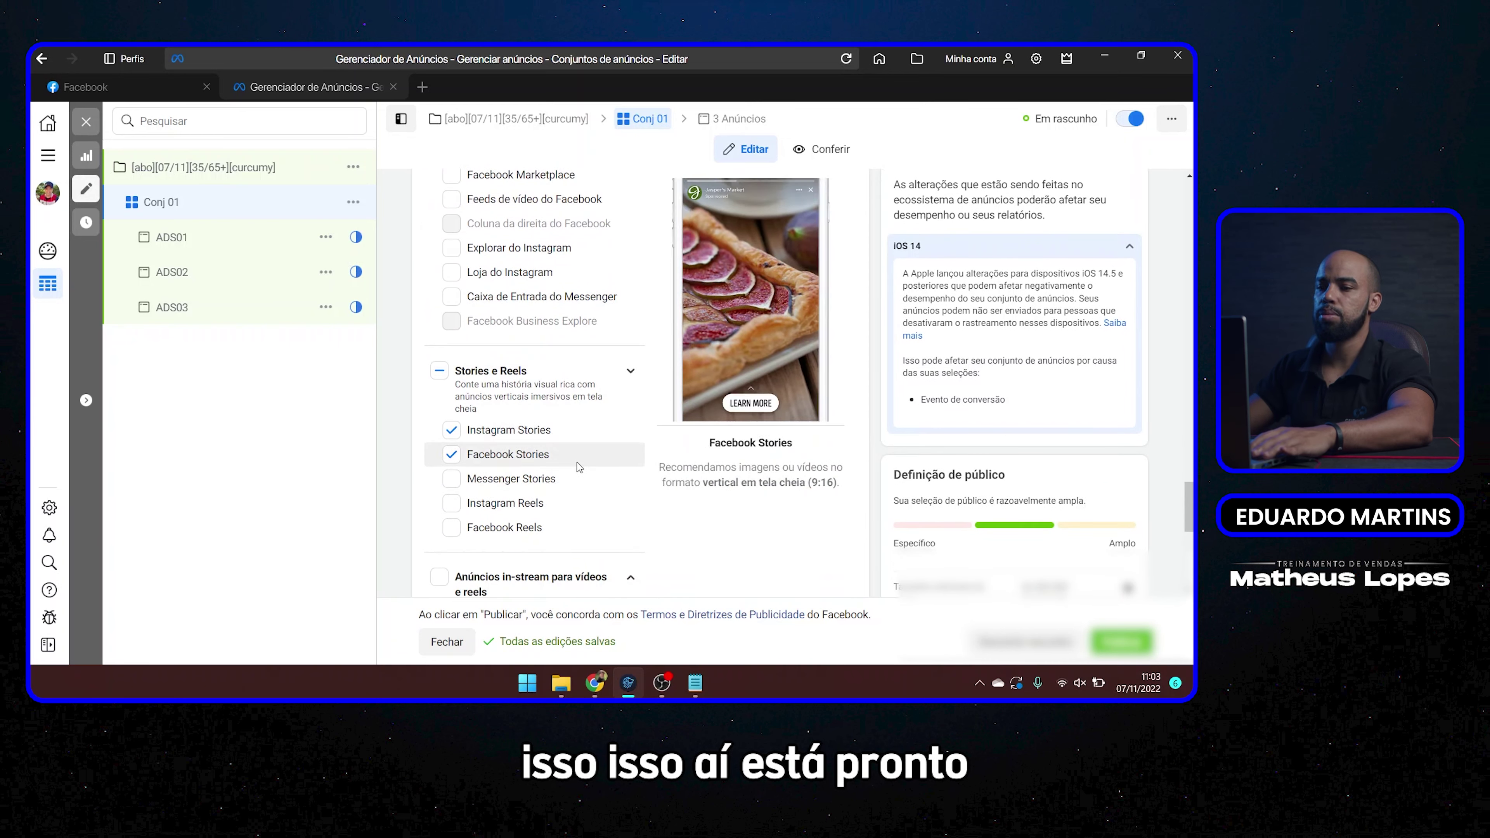
pyautogui.scroll(10, 575, 459)
pyautogui.scroll(5, 578, 468)
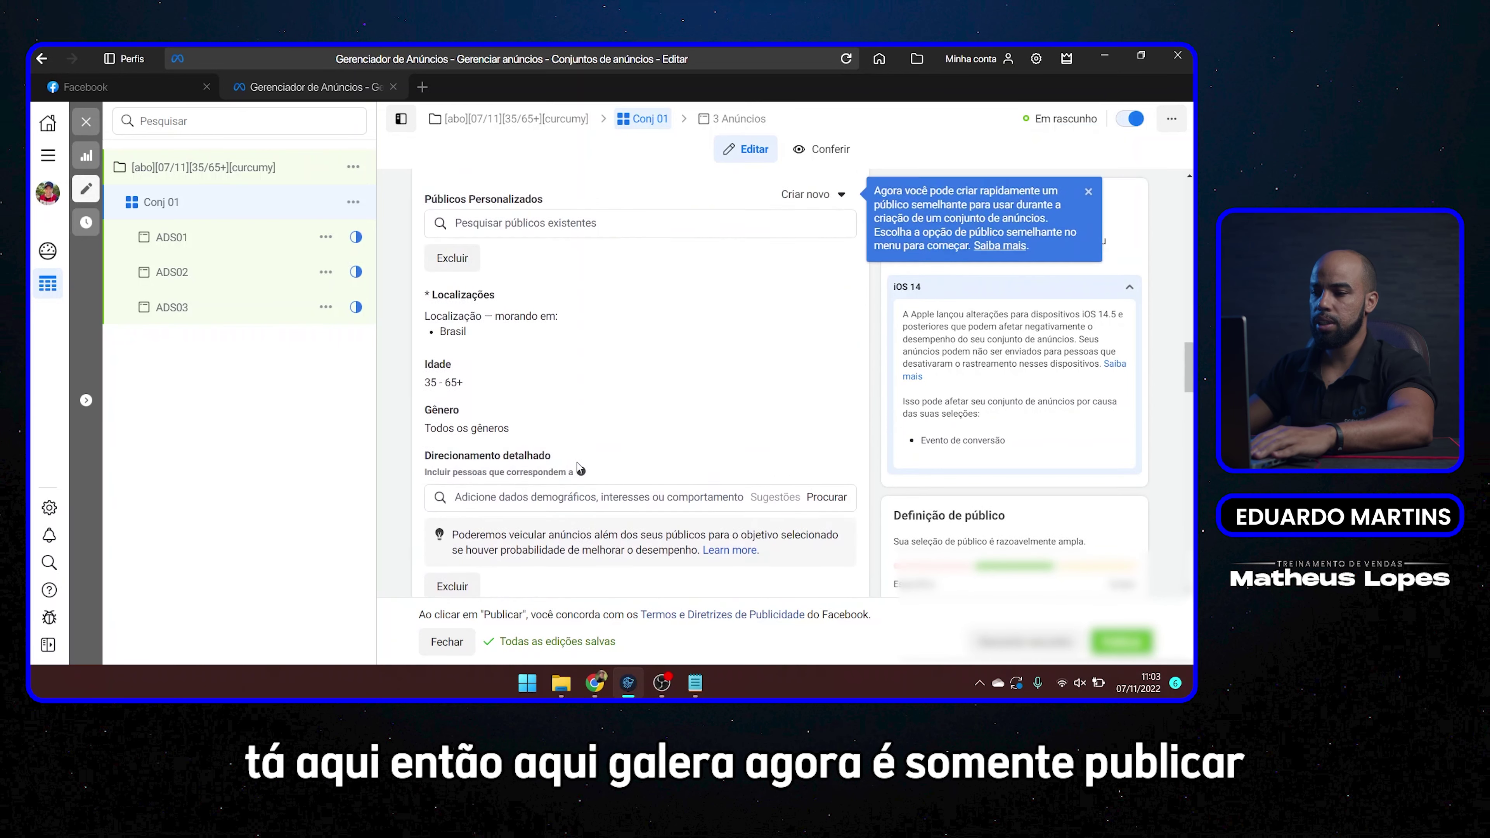
pyautogui.click(272, 240)
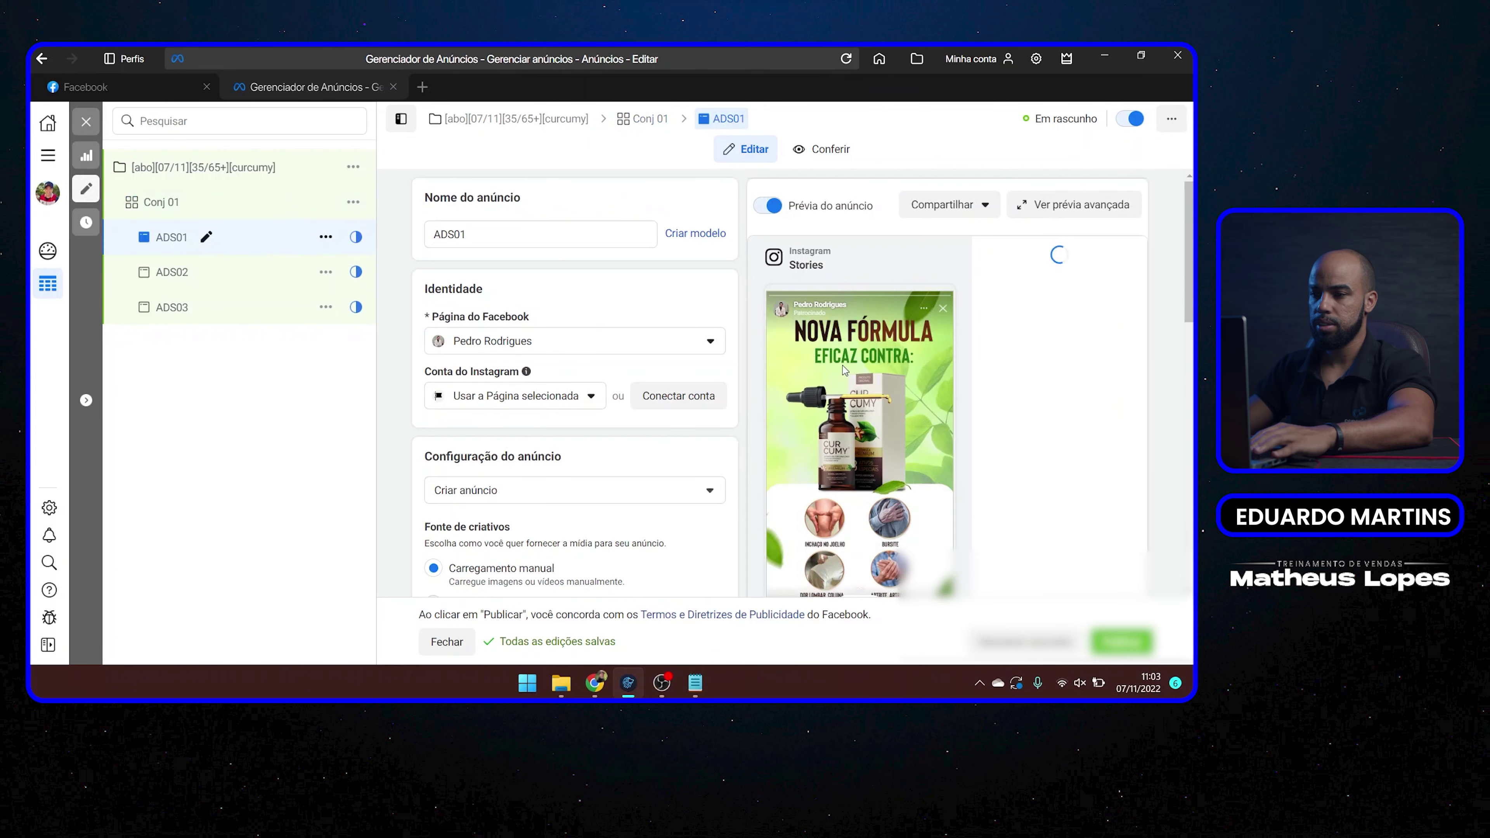
pyautogui.scroll(-15, 552, 504)
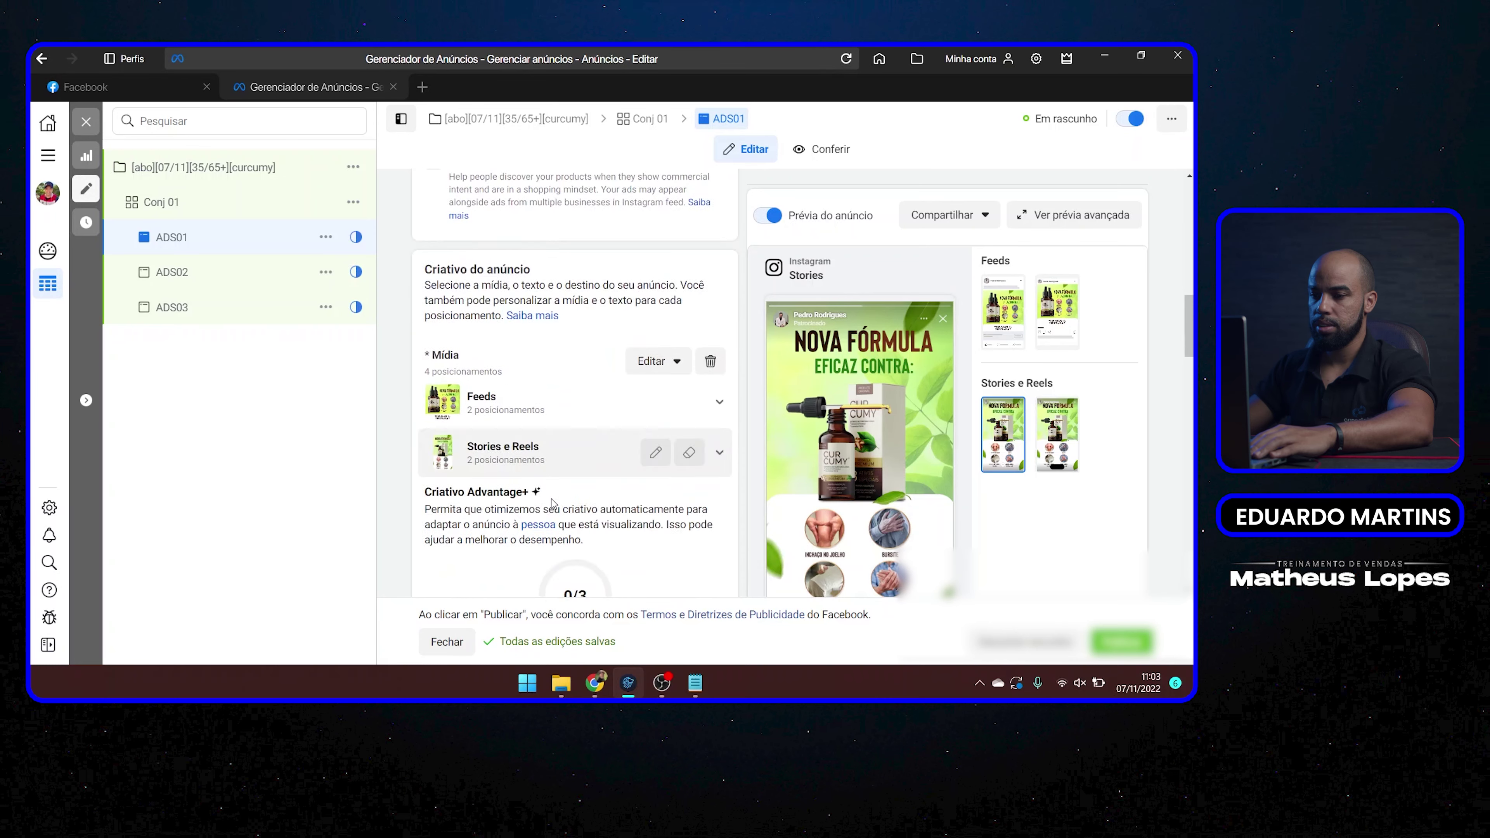
pyautogui.scroll(-6, 552, 504)
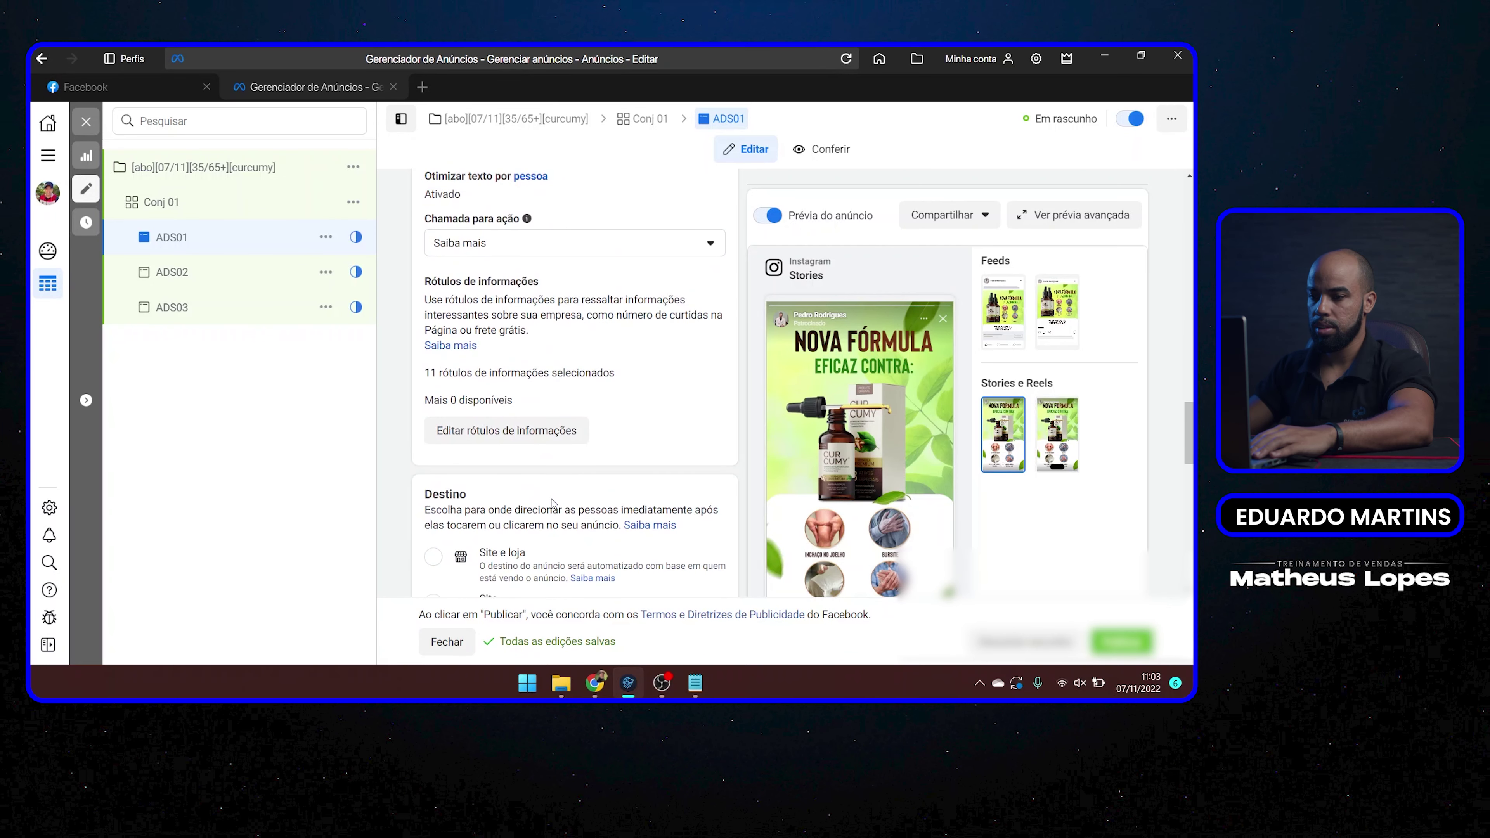
pyautogui.scroll(-3, 553, 503)
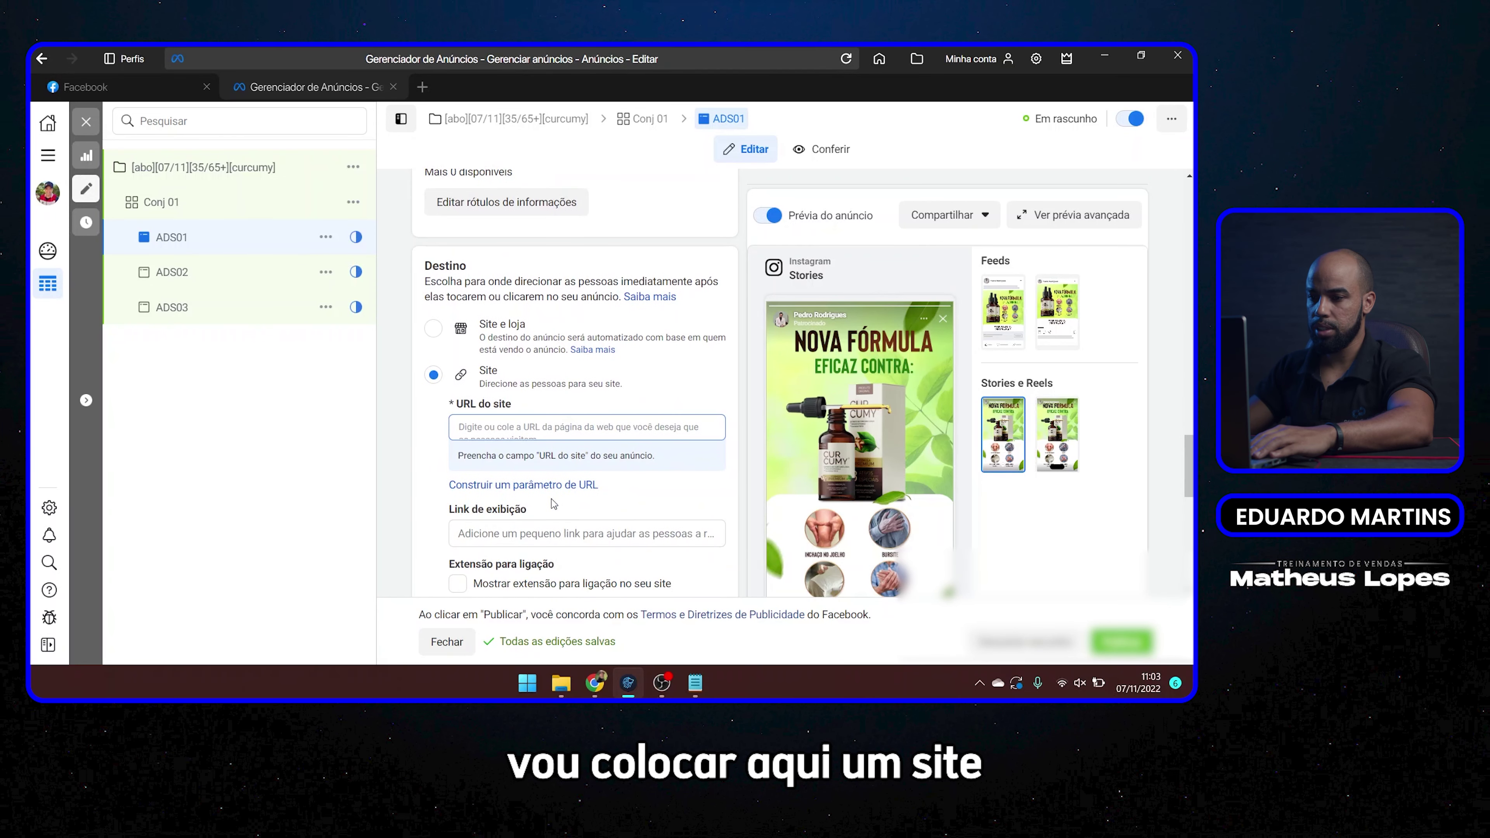
pyautogui.click(579, 424)
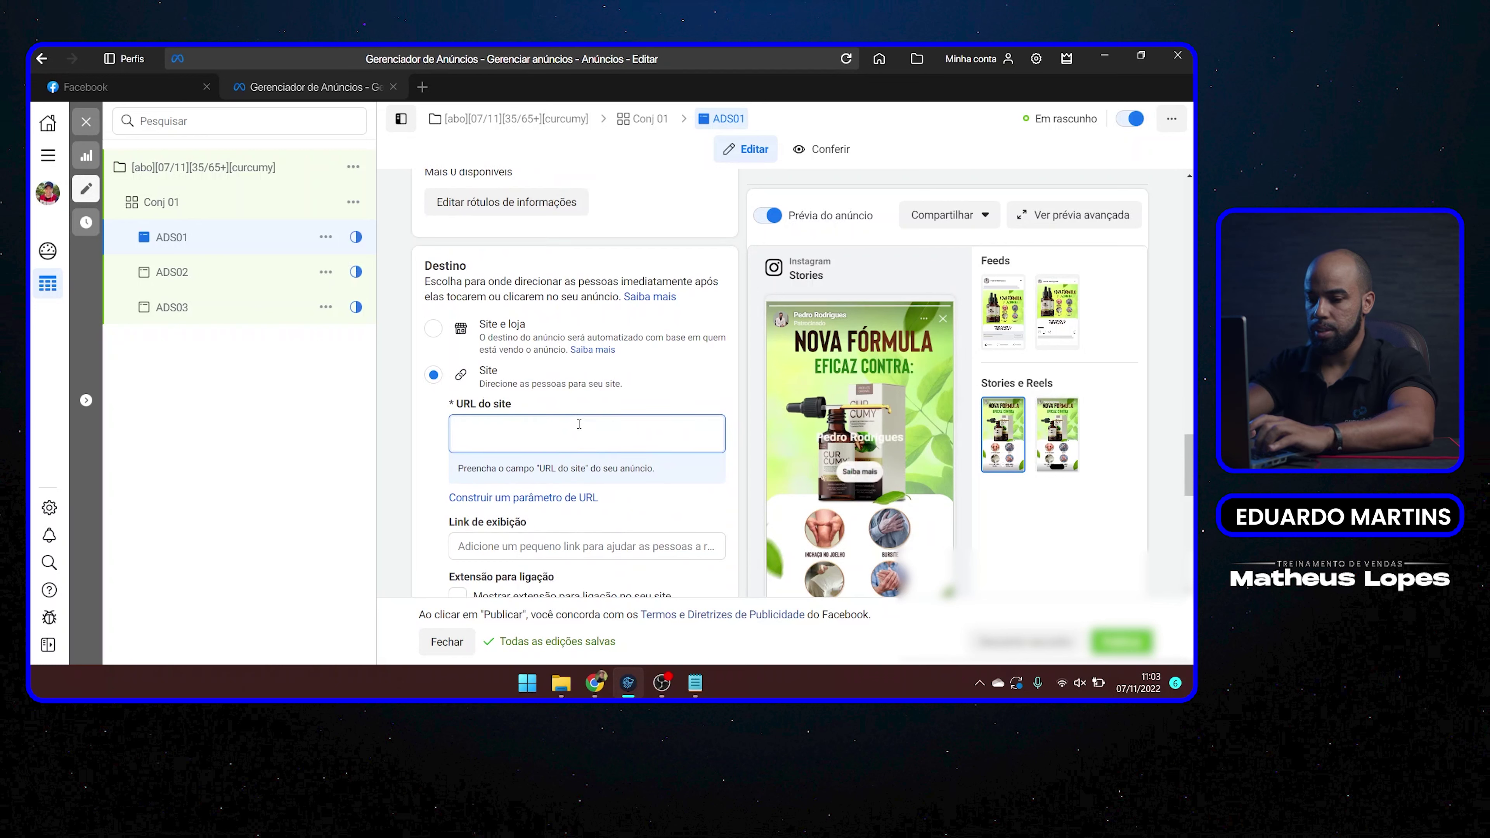
pyautogui.write('htt')
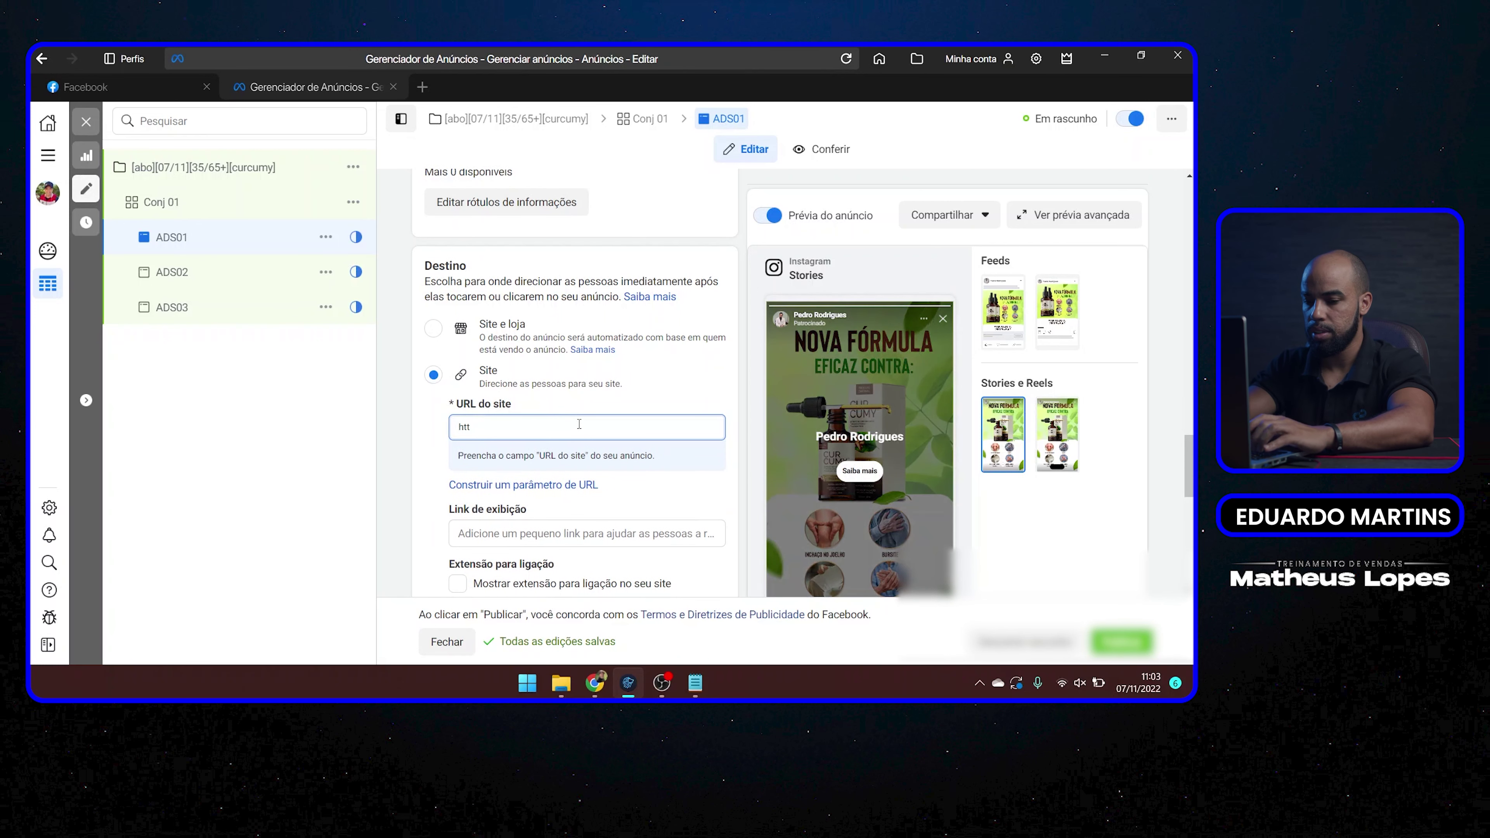
pyautogui.write('ps')
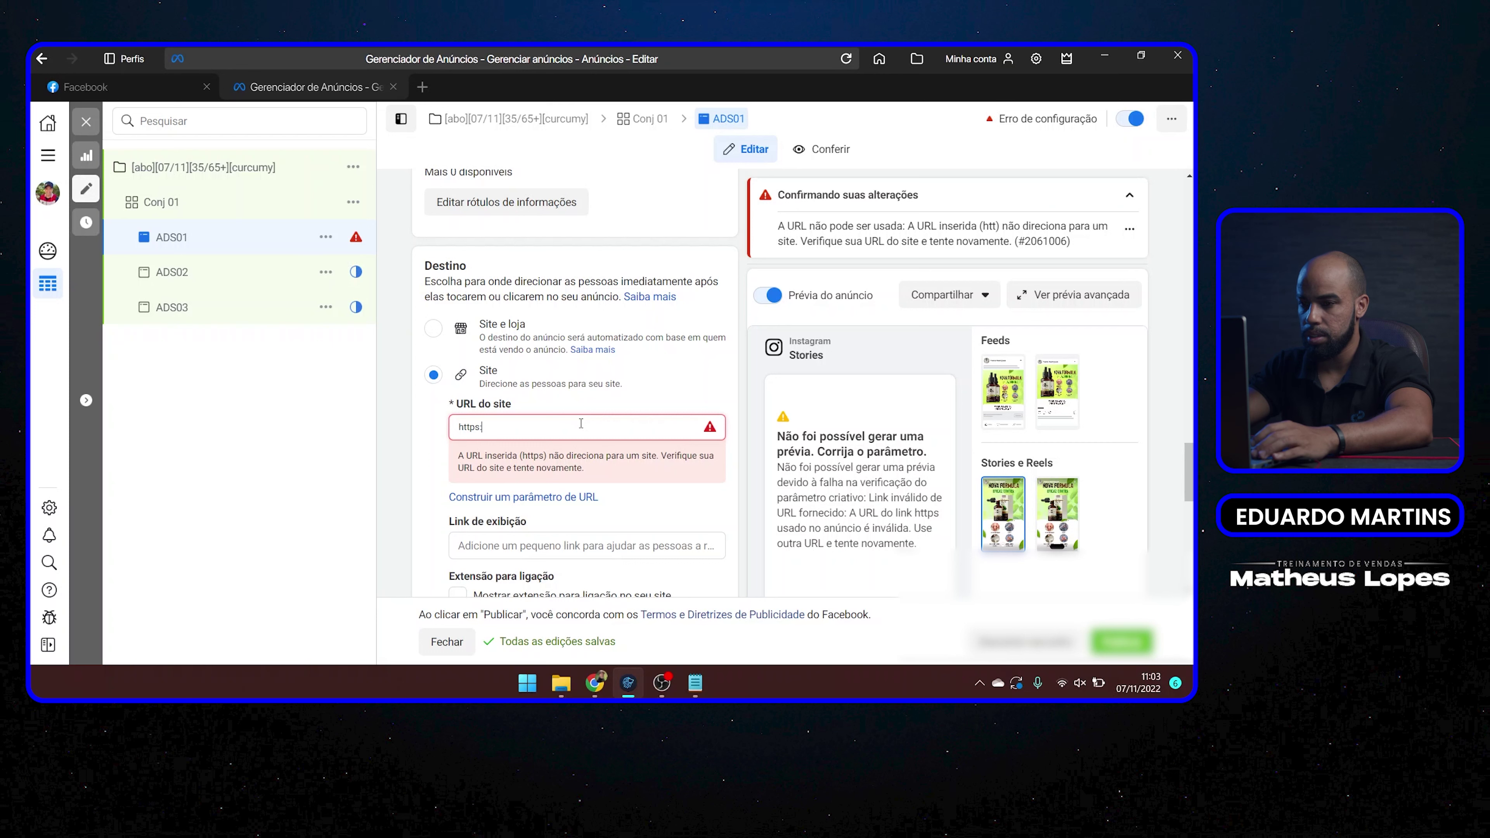
pyautogui.write('://')
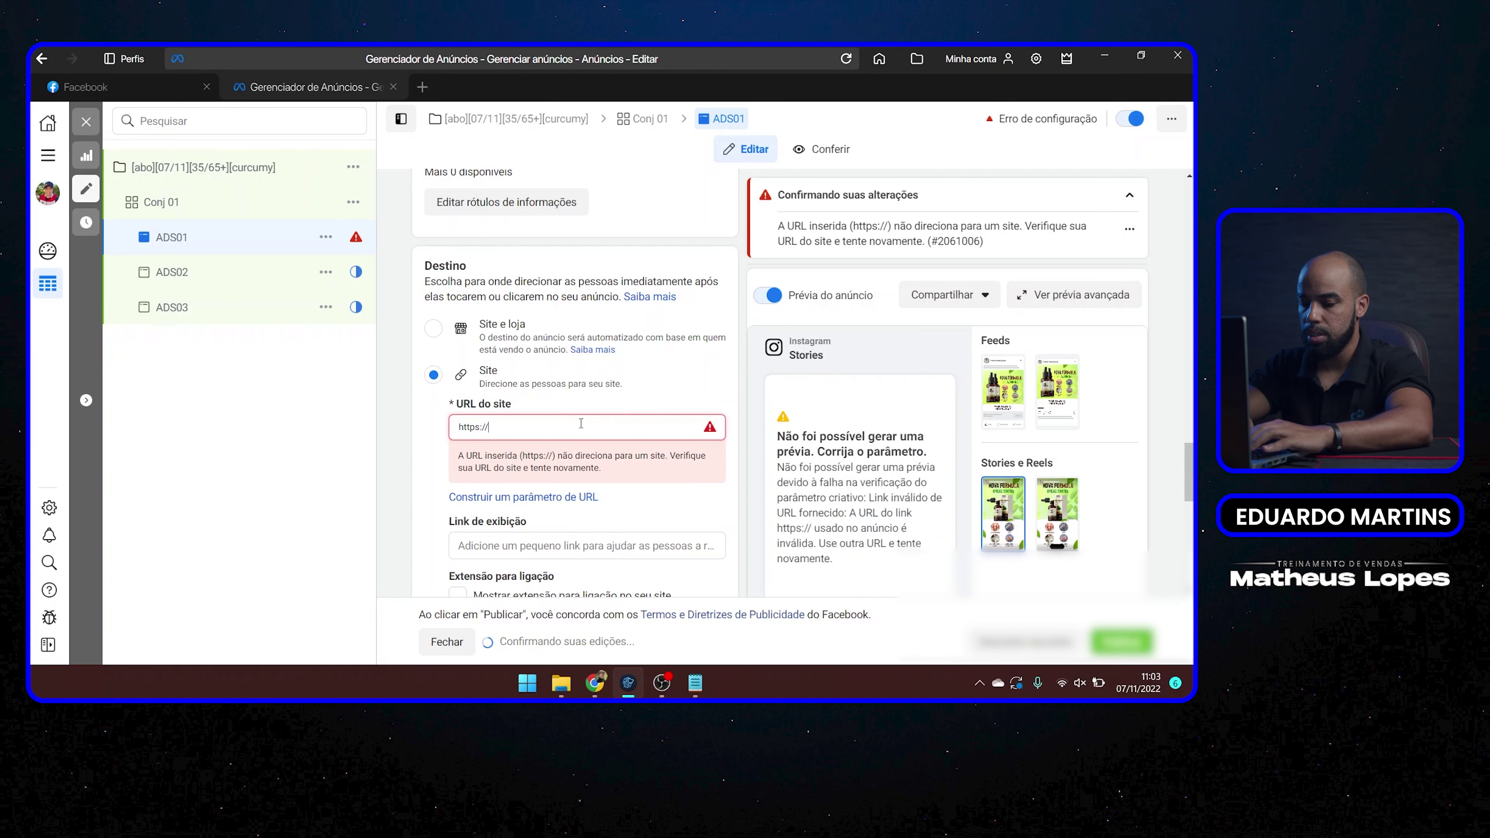
pyautogui.write('blog')
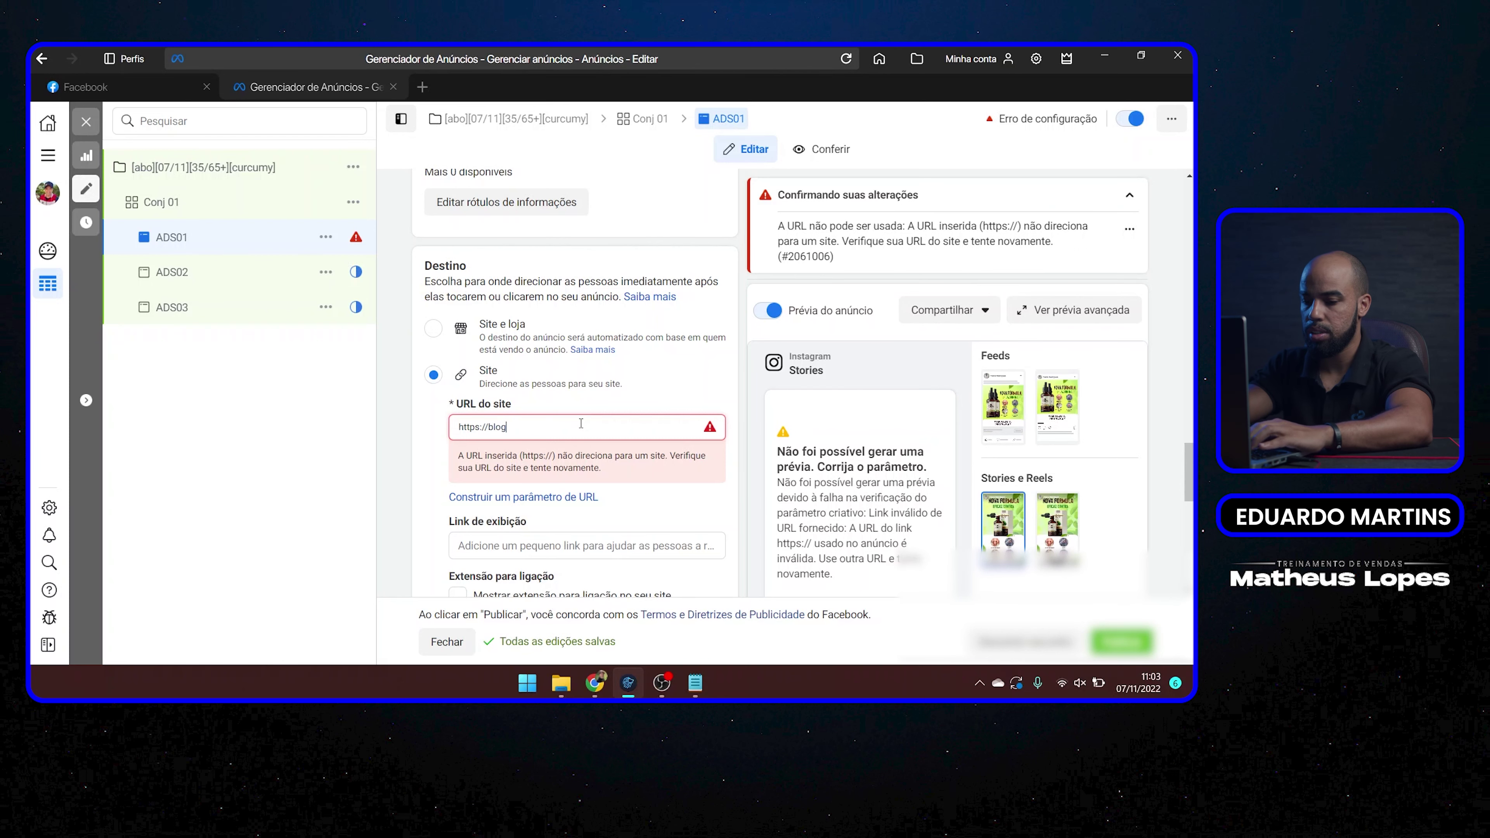
pyautogui.write('comsaud')
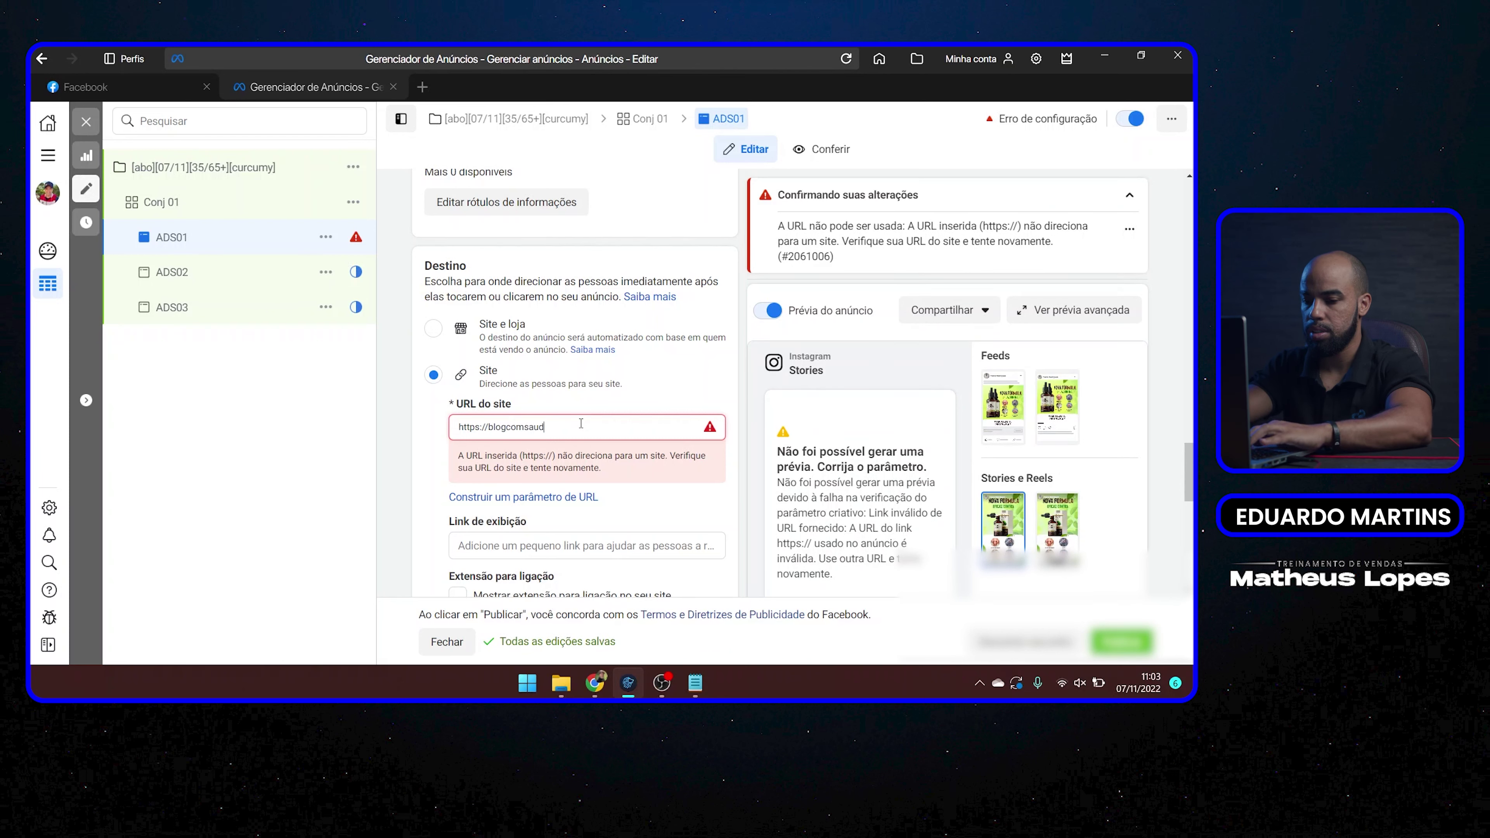
pyautogui.write('e.online')
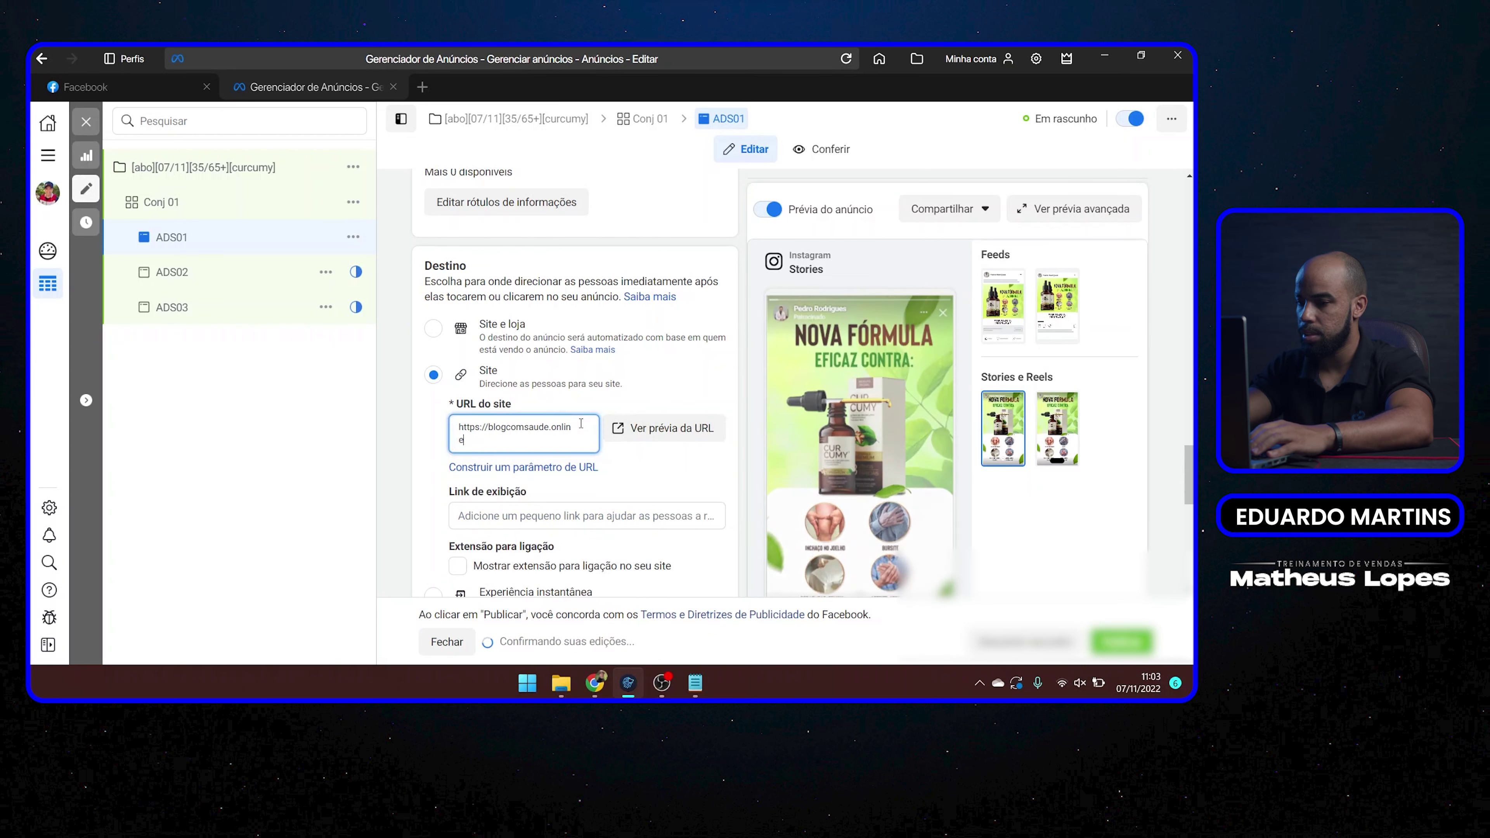
pyautogui.write('inicio')
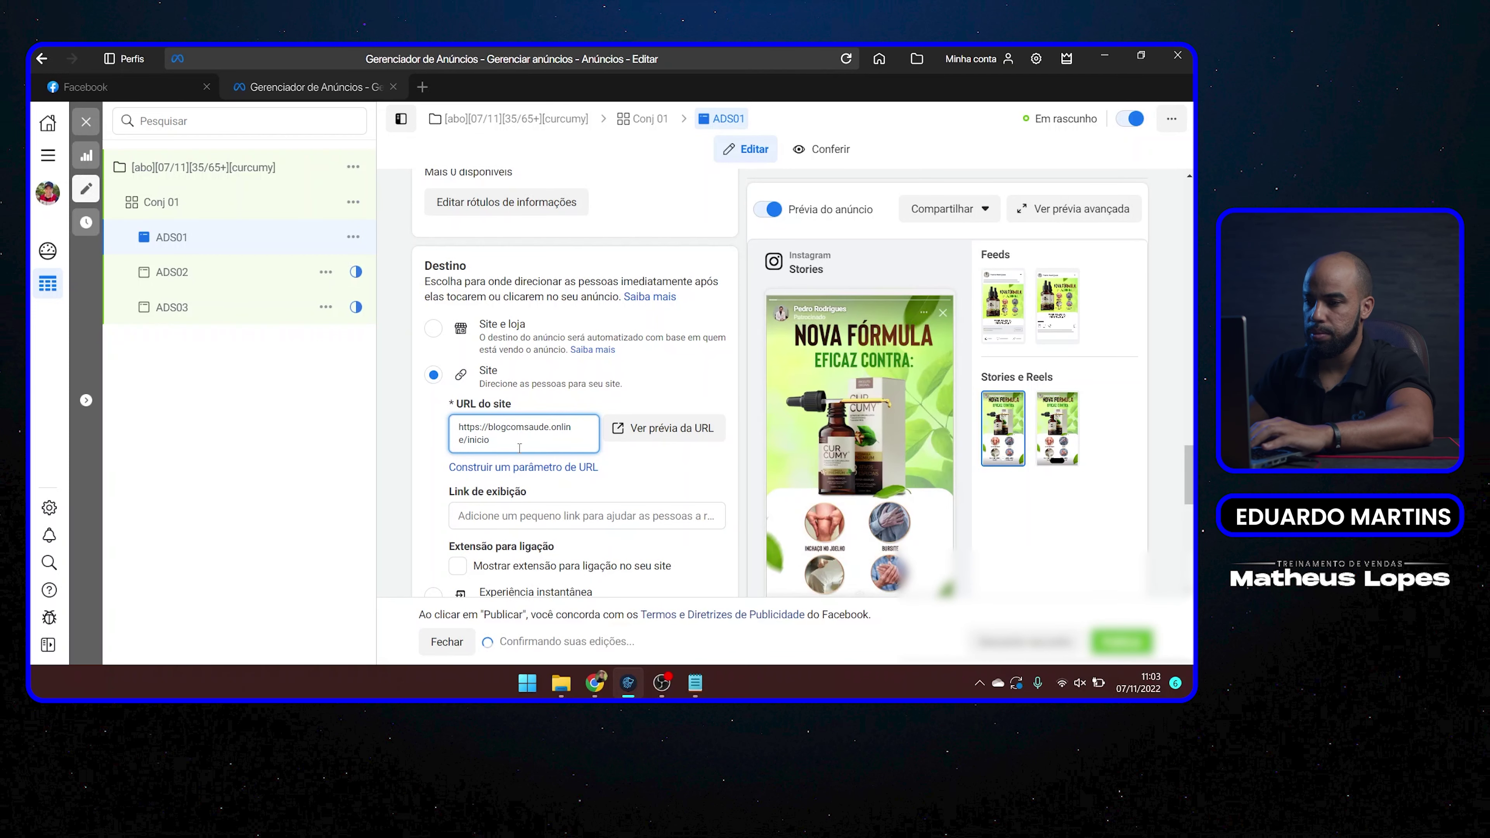
# - Copy ADS01's website URL, preview the landing page it leads to, and return to the ad editor
pyautogui.moveTo(519, 447); pyautogui.dragTo(449, 431)
pyautogui.hotkey('ctrl', 'c')
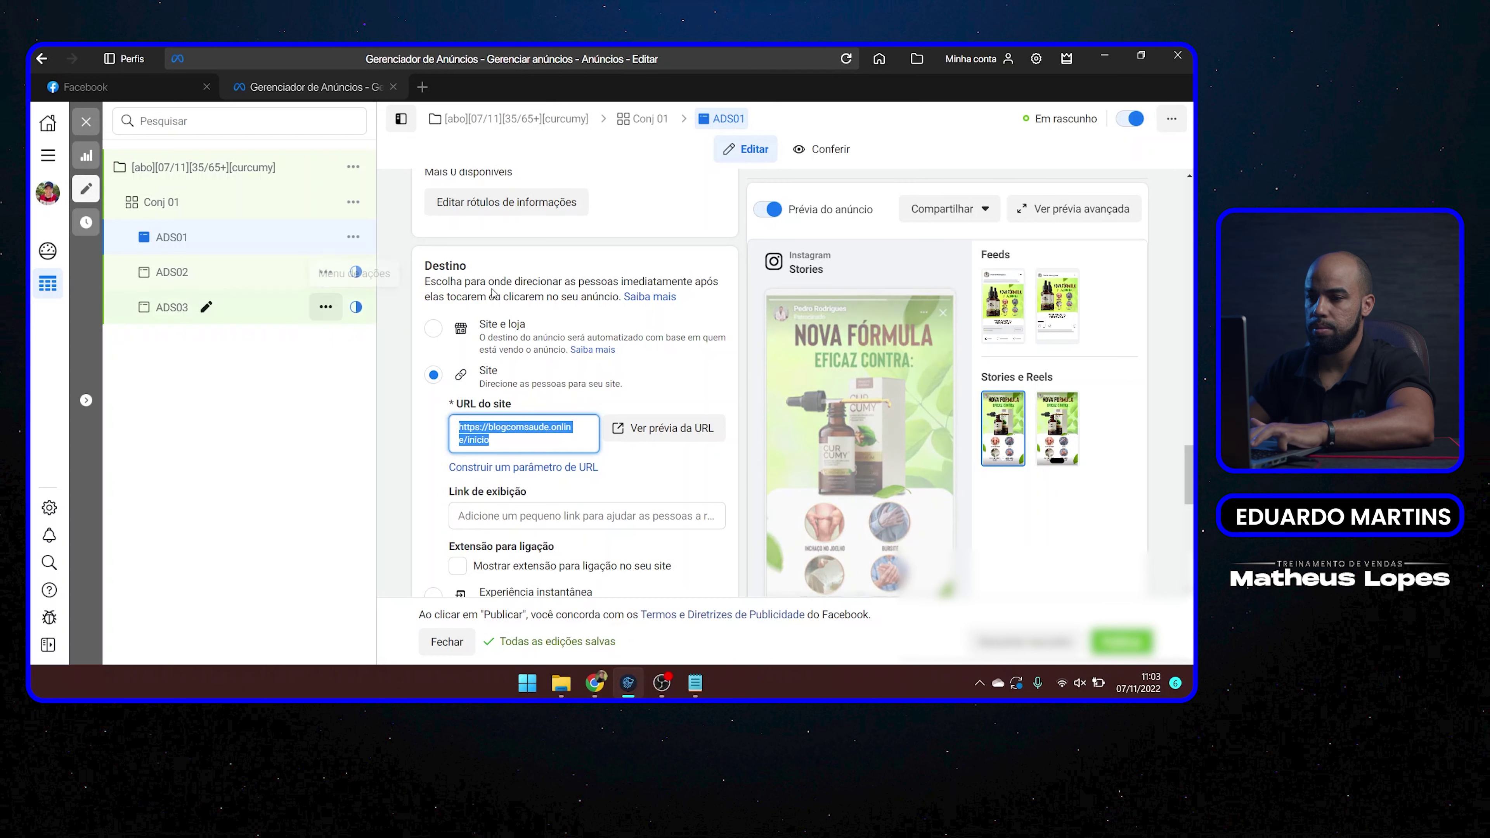
pyautogui.click(689, 438)
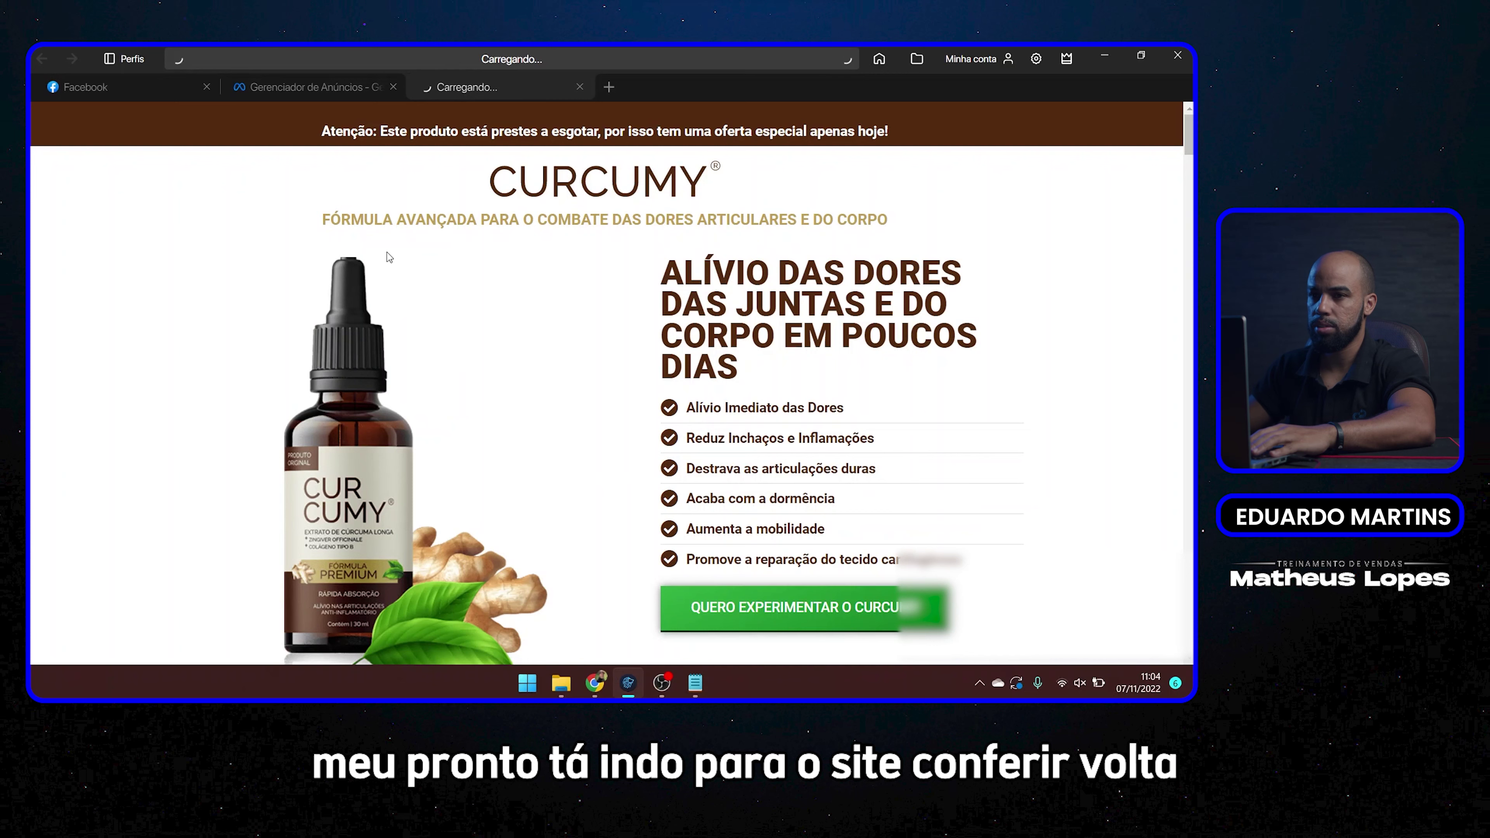
pyautogui.click(311, 85)
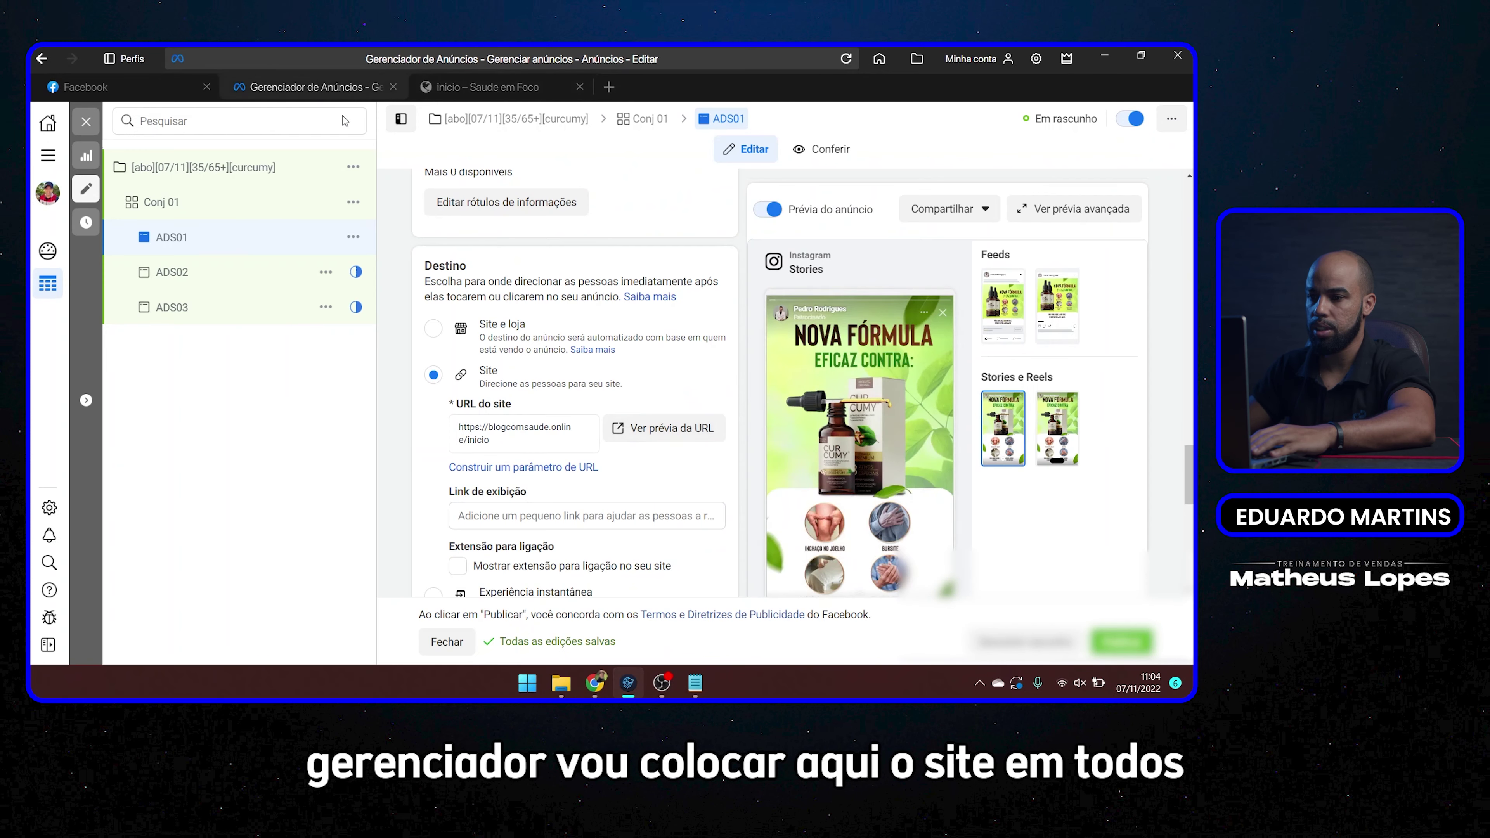
pyautogui.click(250, 276)
pyautogui.scroll(-4, 588, 431)
pyautogui.scroll(2, 589, 431)
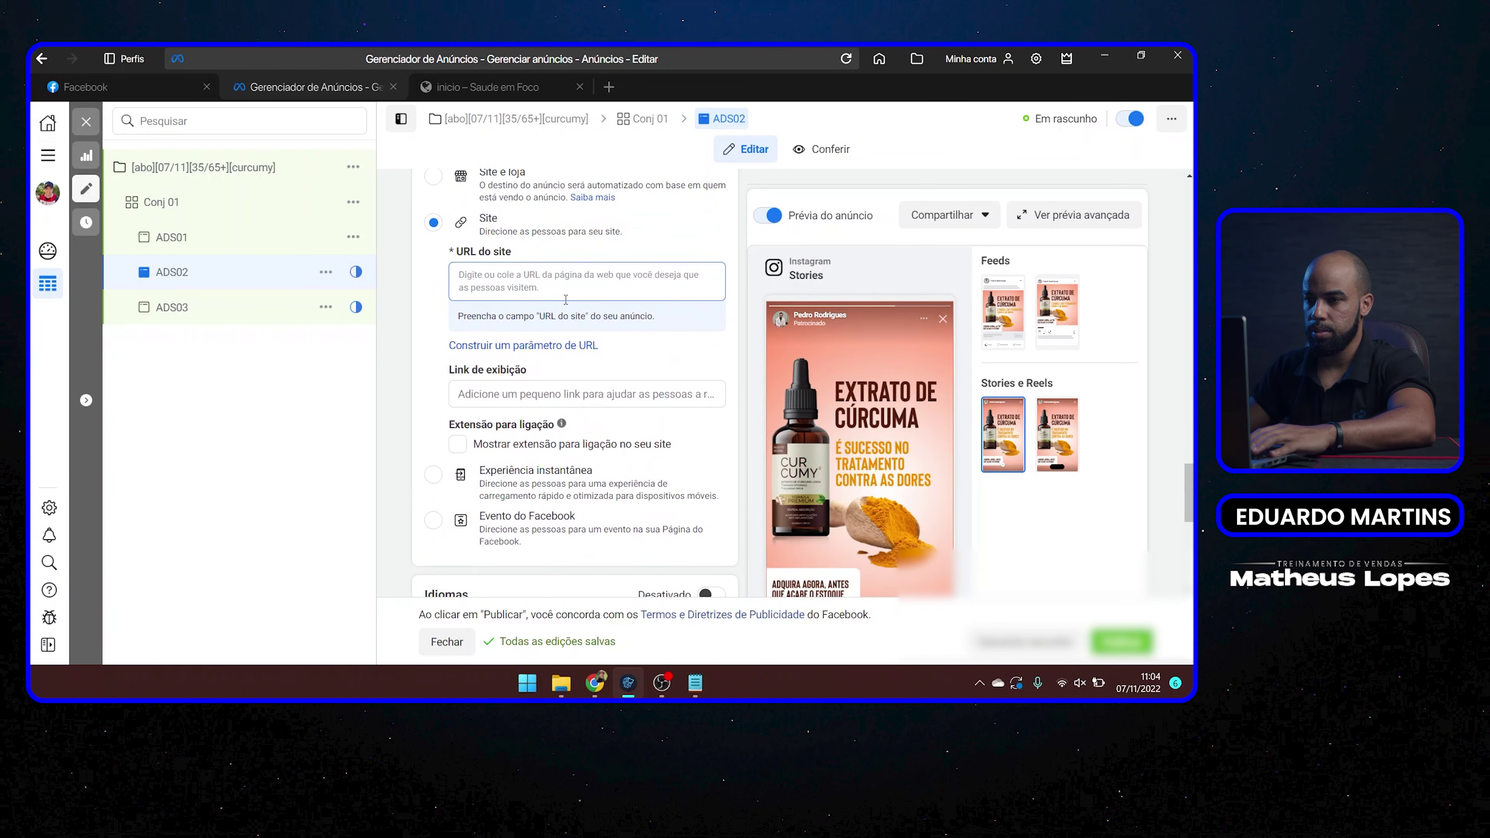
pyautogui.click(572, 276)
pyautogui.hotkey('ctrl', 'v')
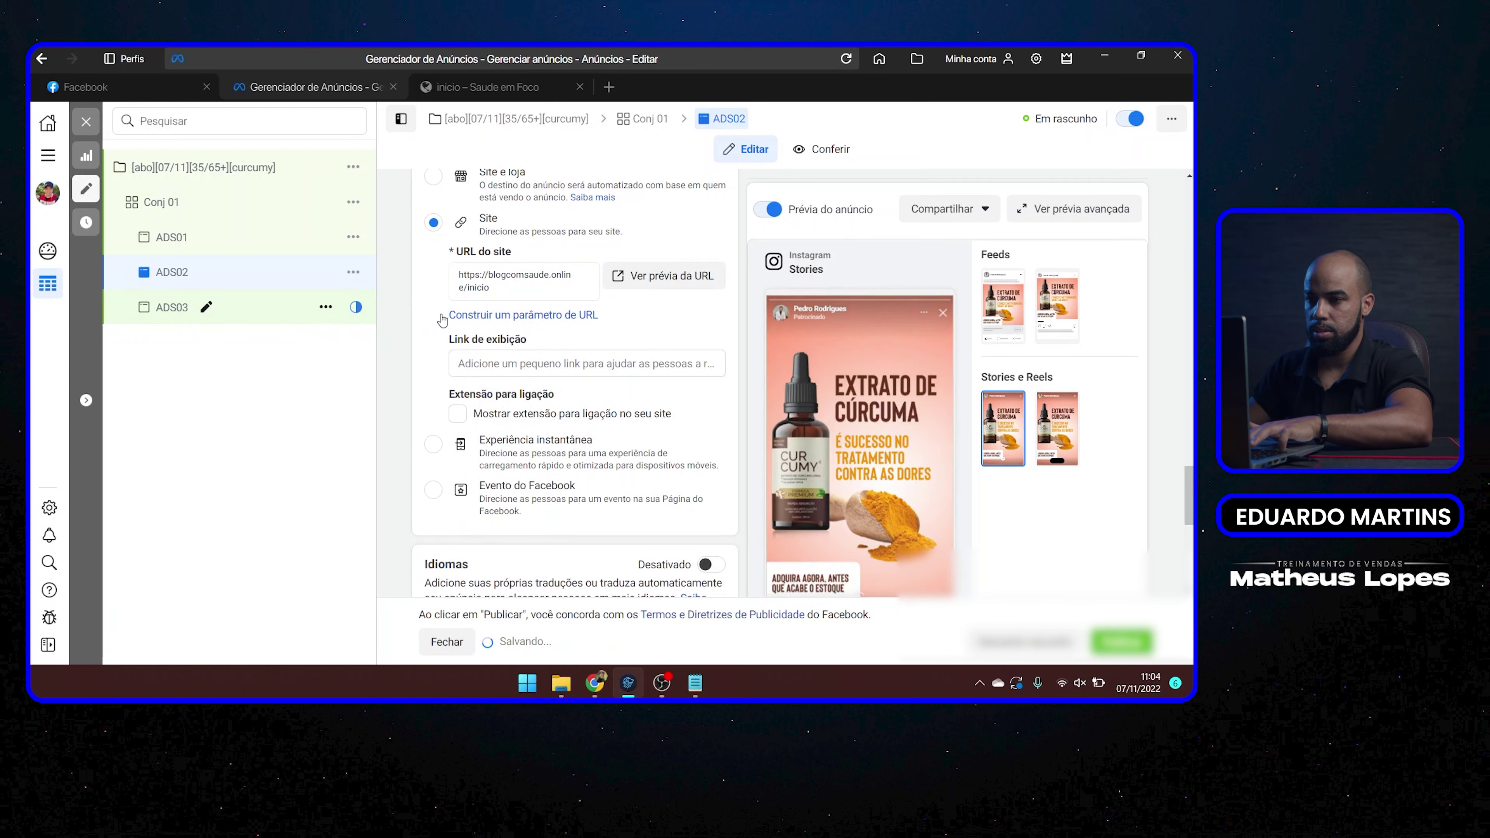
pyautogui.click(270, 320)
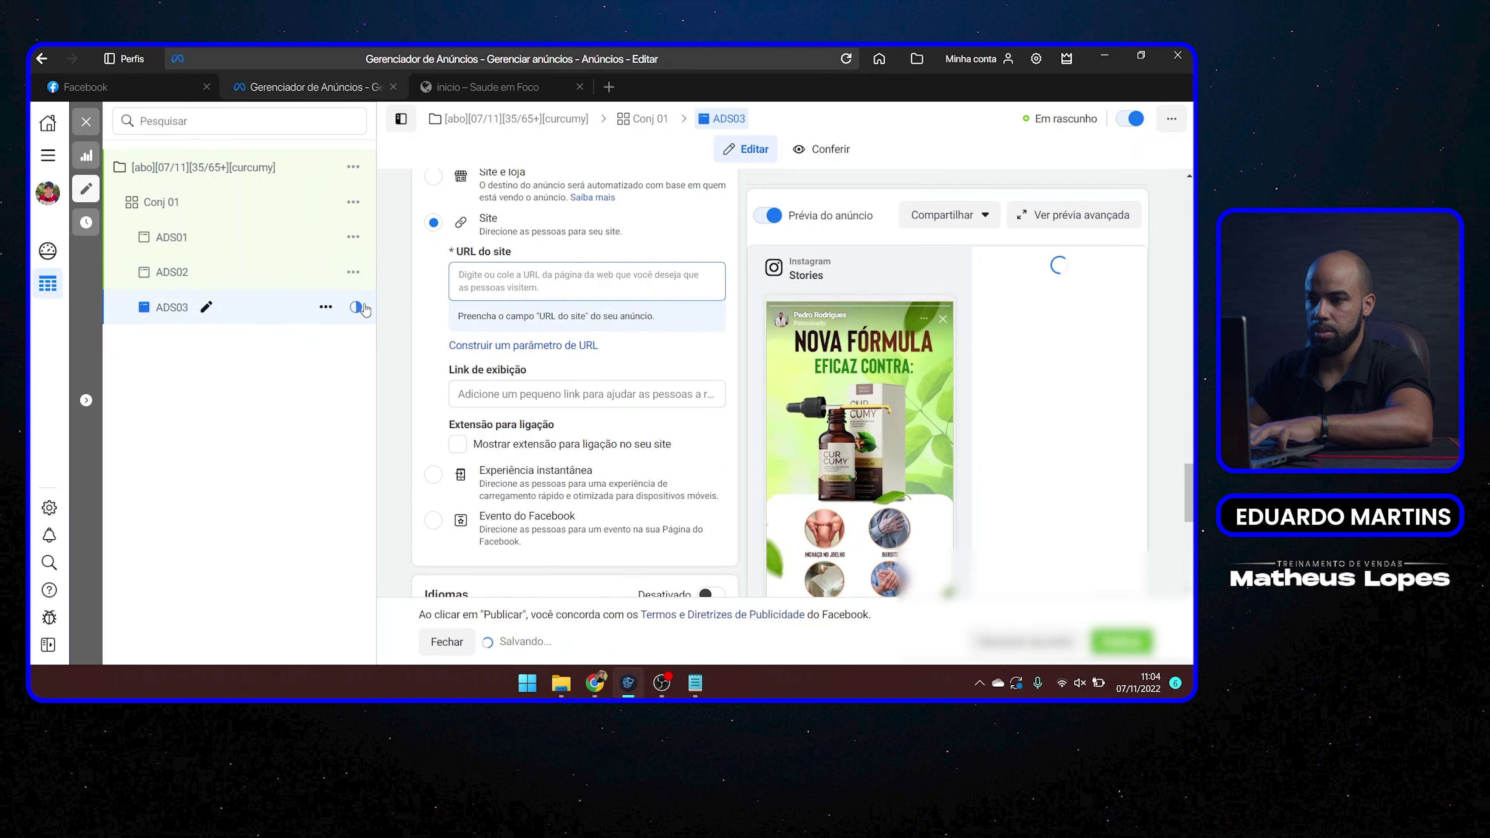
pyautogui.click(475, 280)
pyautogui.hotkey('ctrl', 'v')
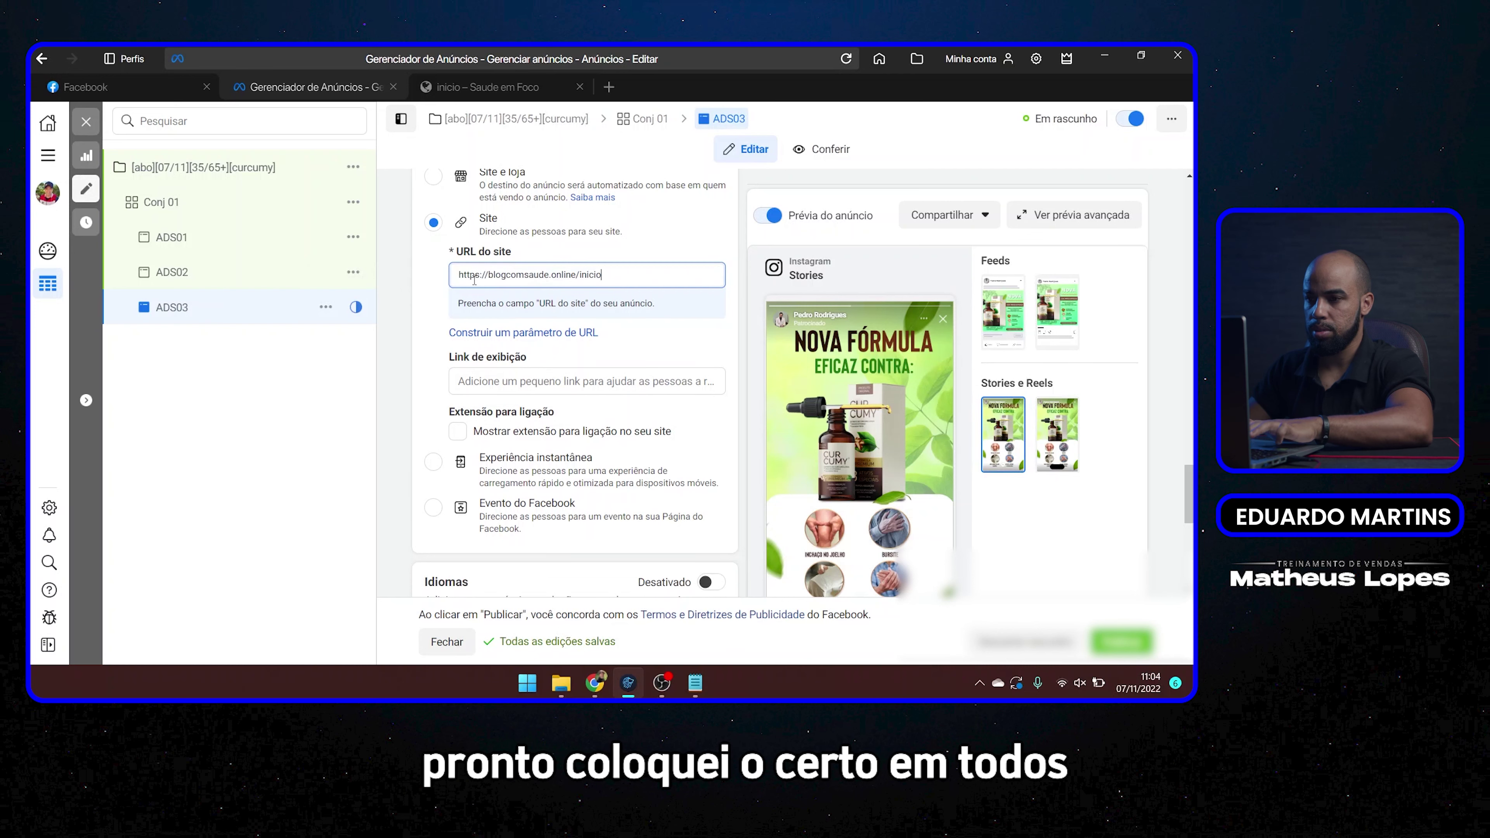
# - Check ADS03's text fields and publish the ad together with its campaign and ad set
pyautogui.scroll(8, 697, 375)
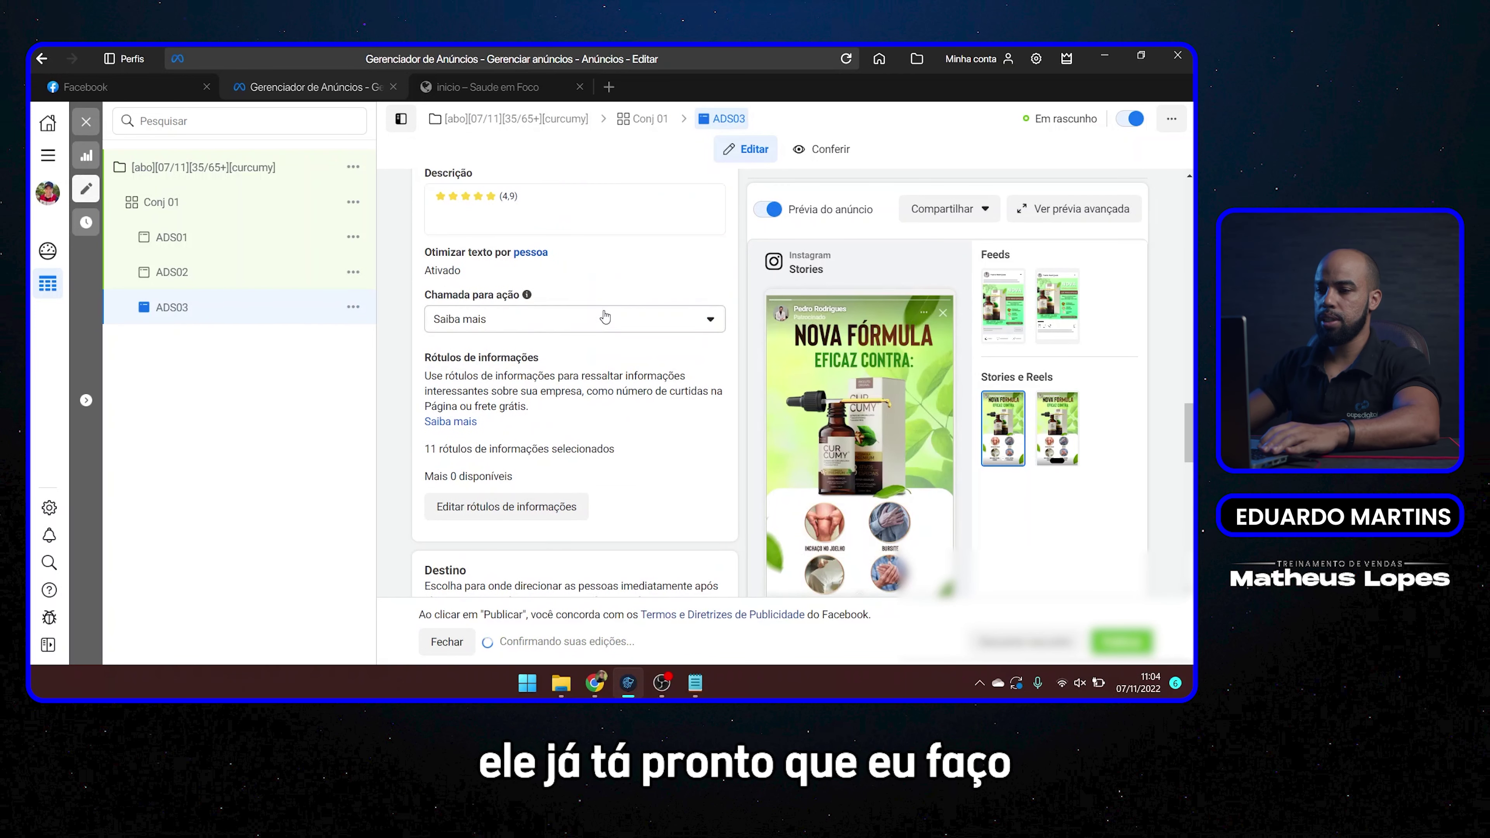
pyautogui.scroll(5, 606, 314)
pyautogui.scroll(2, 607, 314)
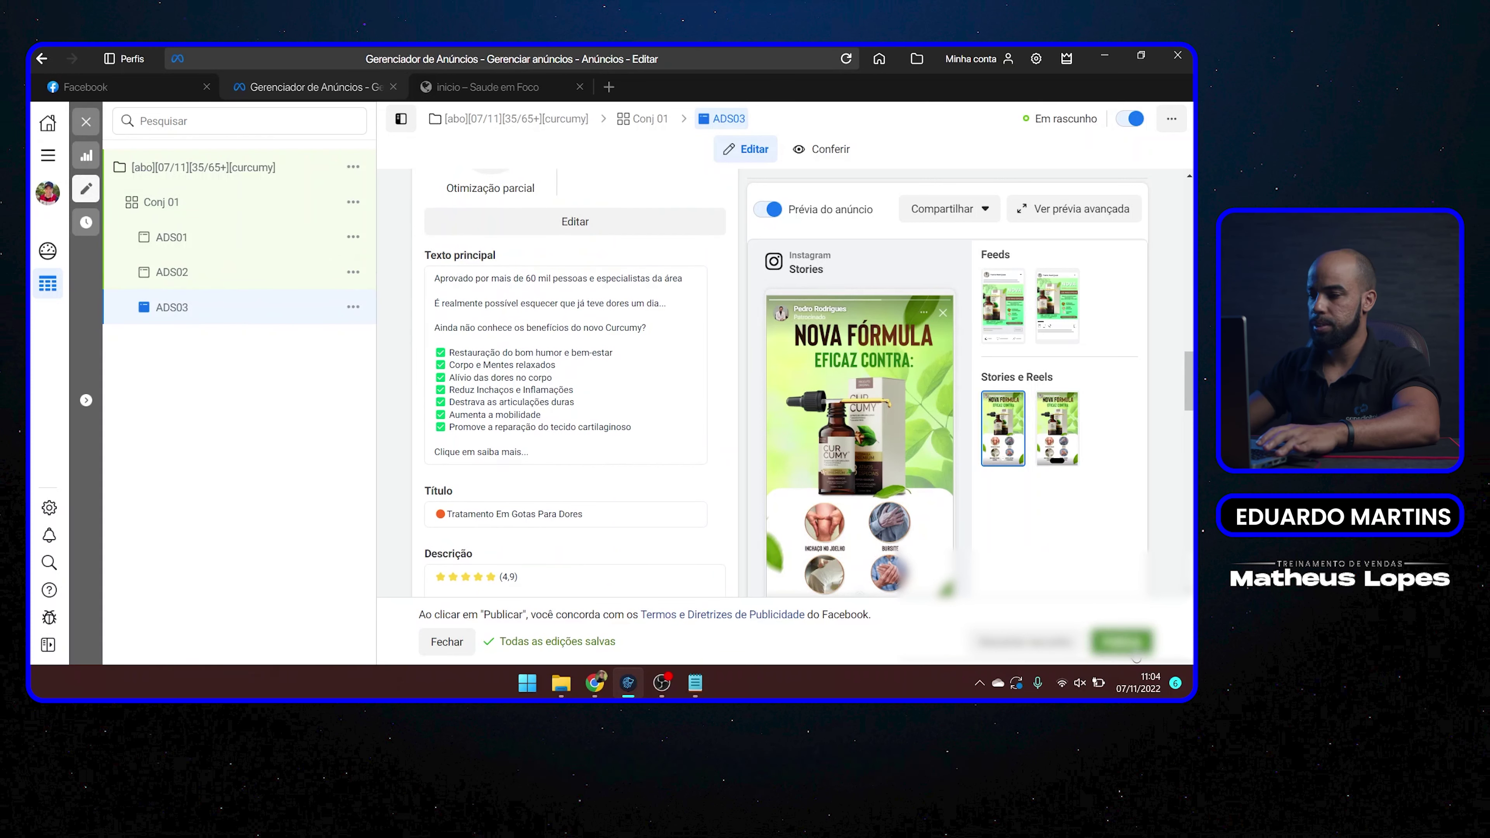
pyautogui.click(1132, 646)
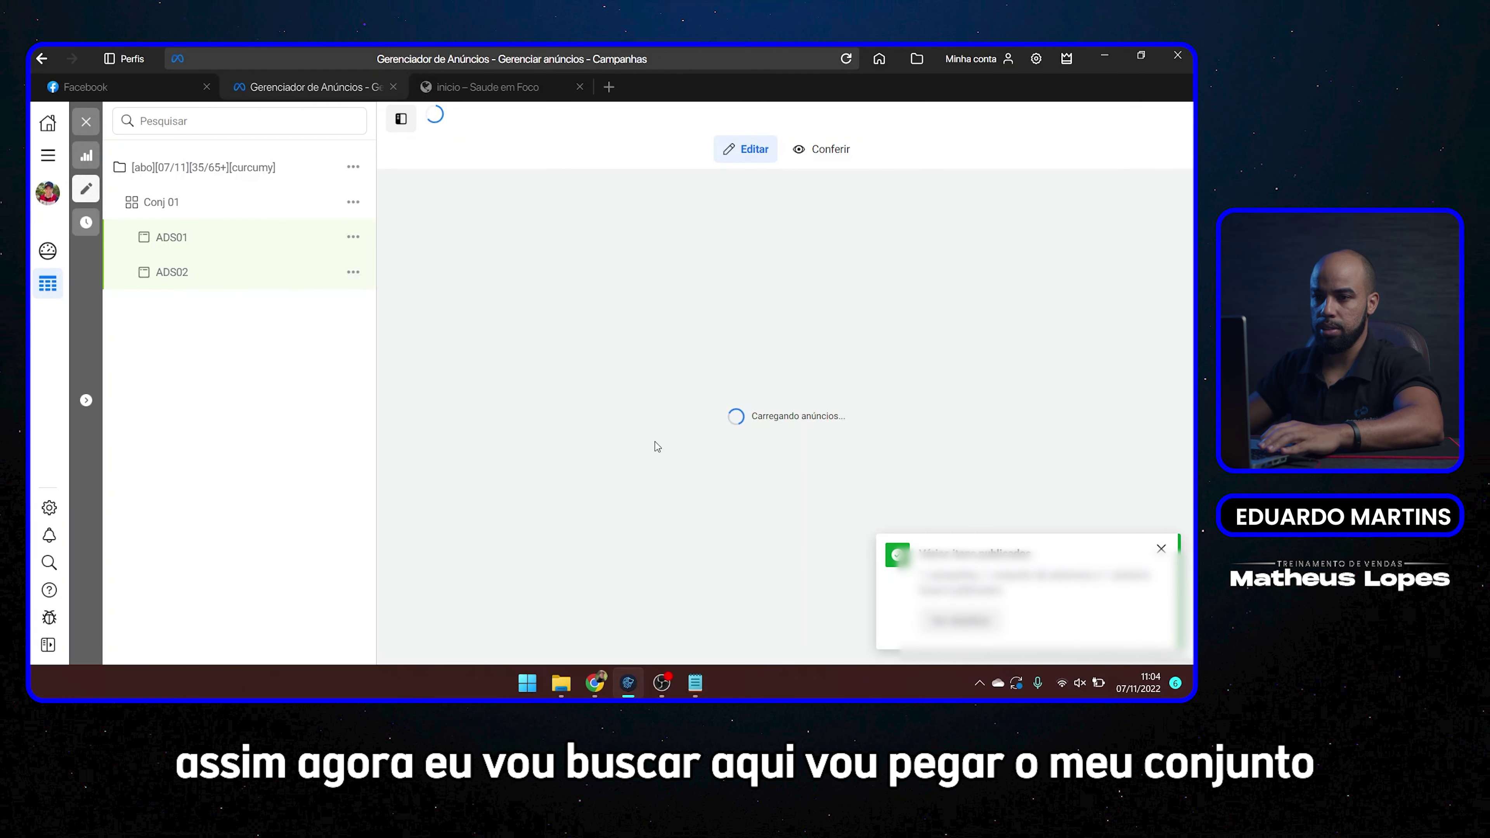
# - Duplicate the Conj 01 ad set within its original campaign, making 2 copies
pyautogui.click(239, 205)
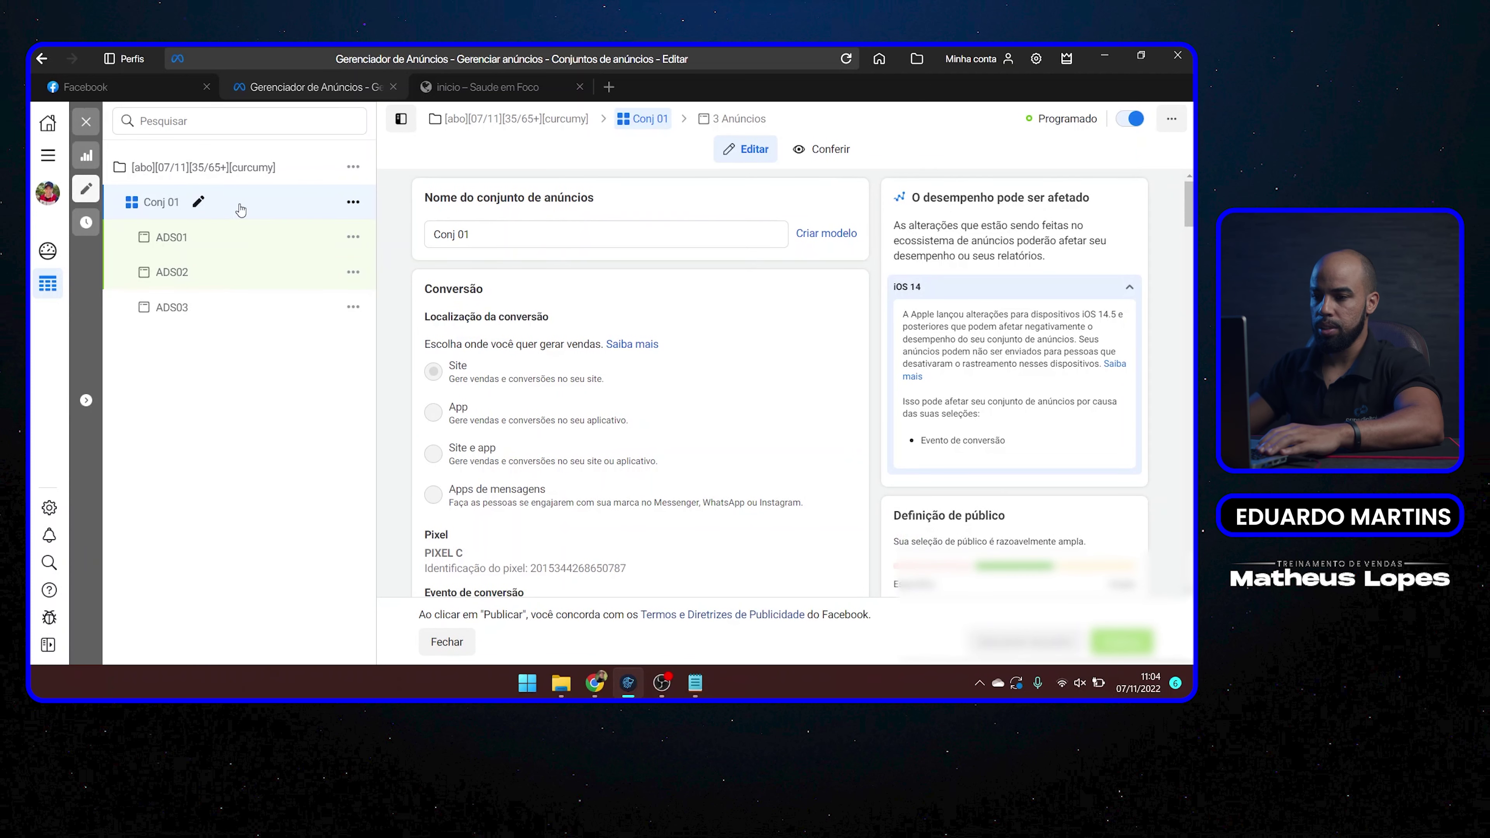
pyautogui.click(353, 202)
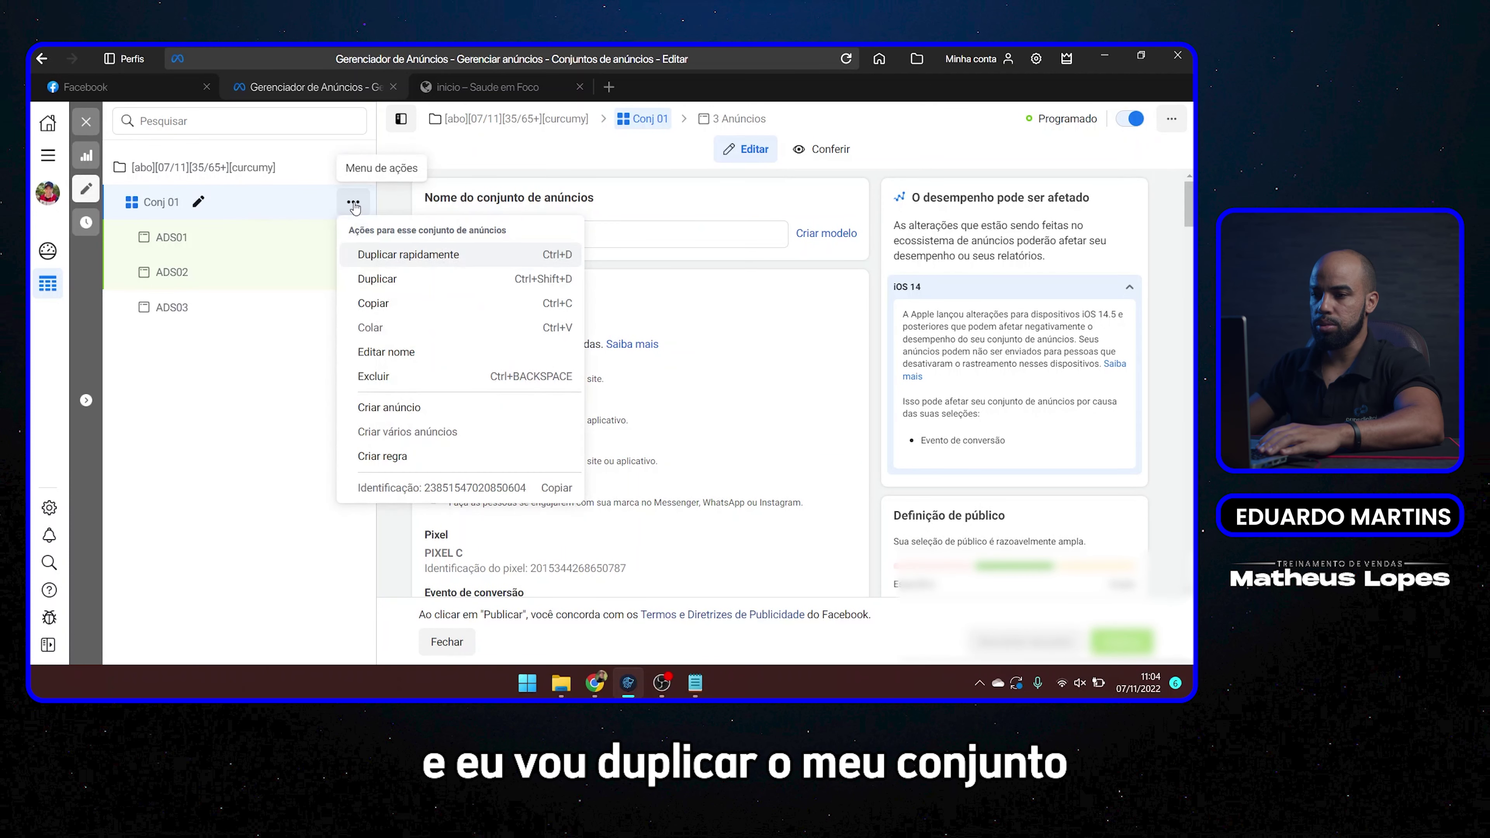
pyautogui.click(478, 287)
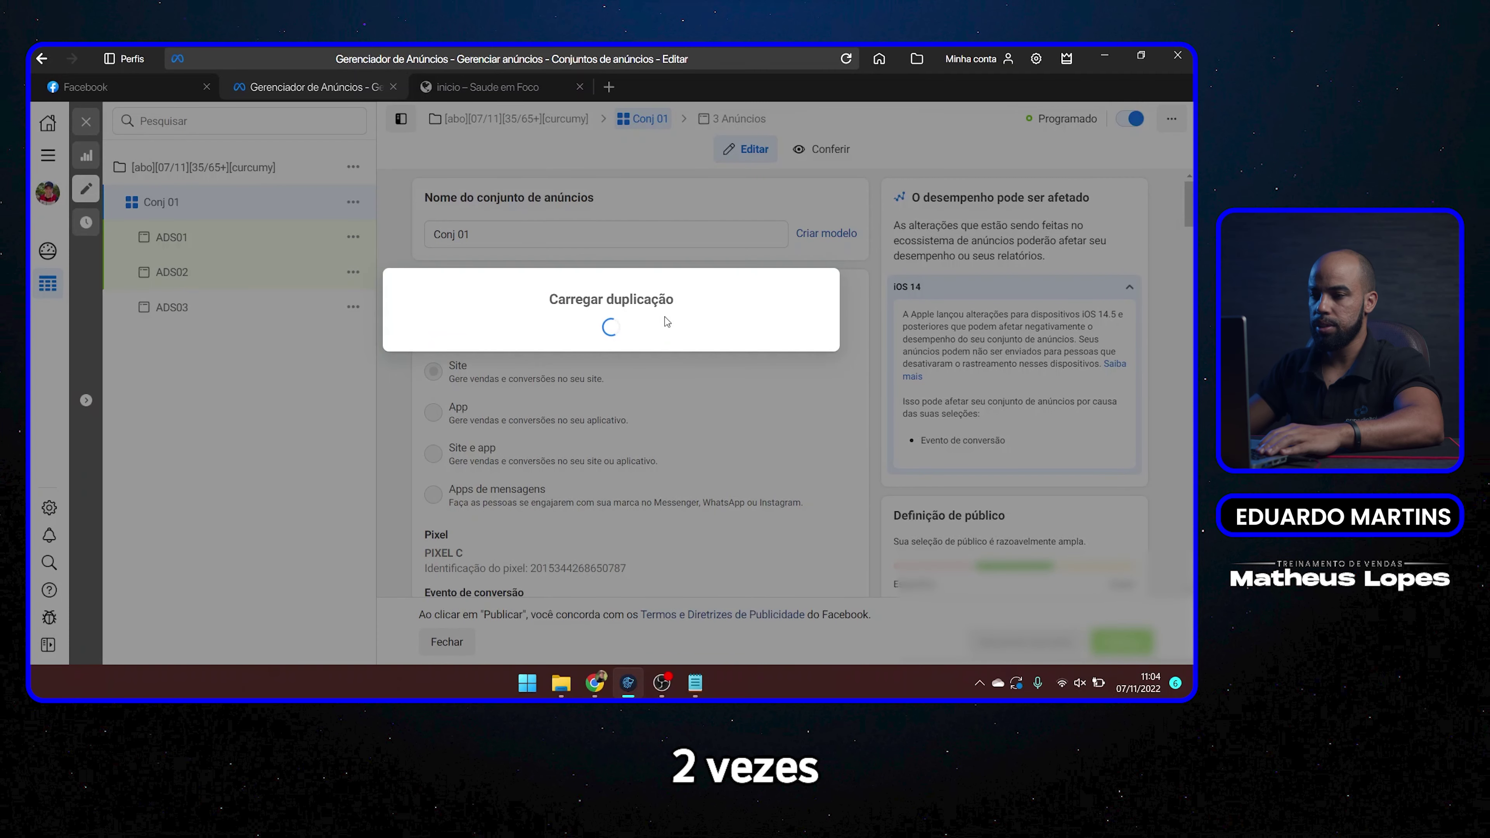
pyautogui.click(813, 468)
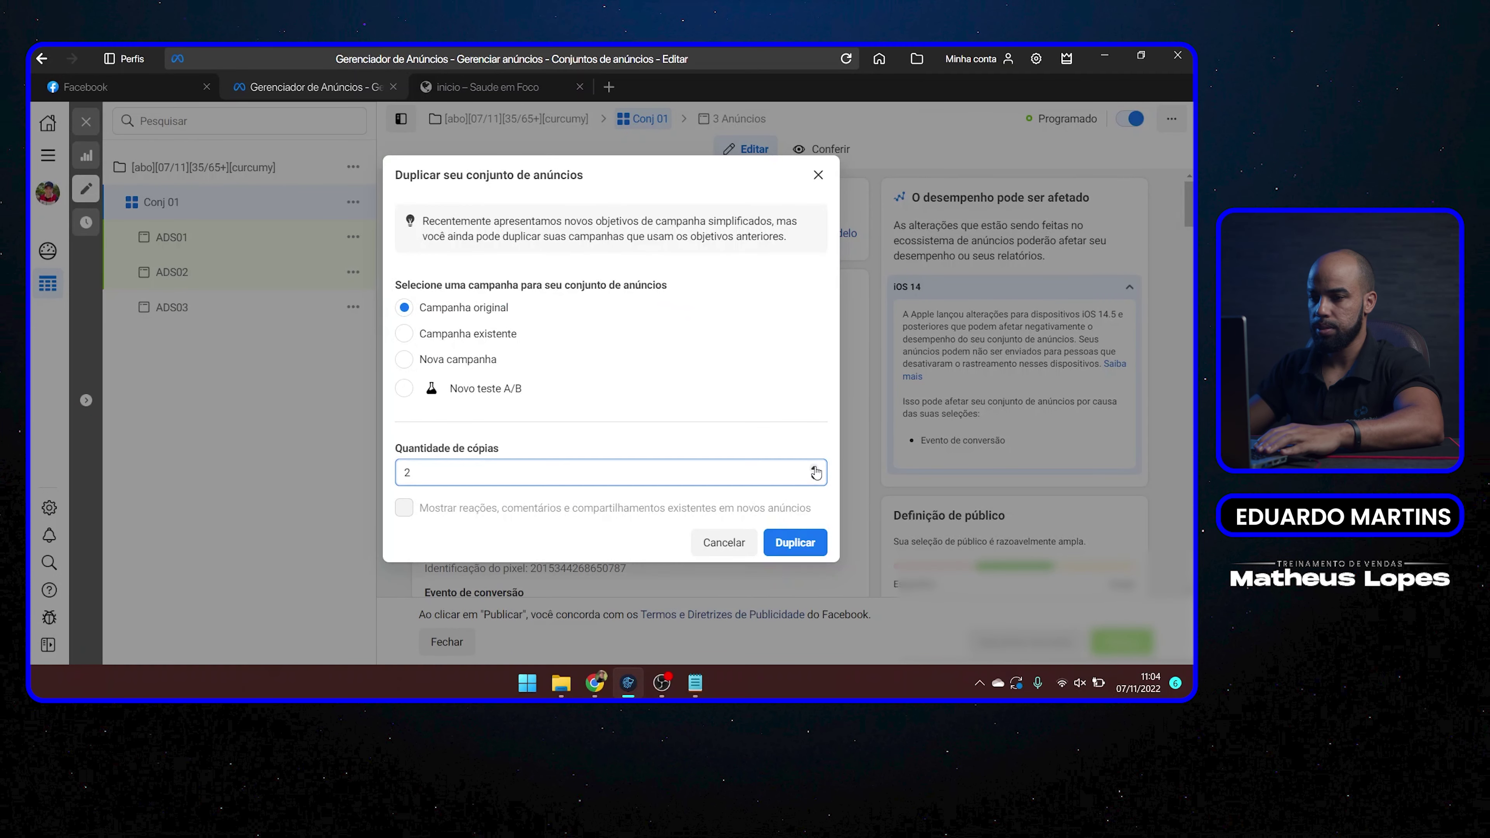
pyautogui.click(817, 547)
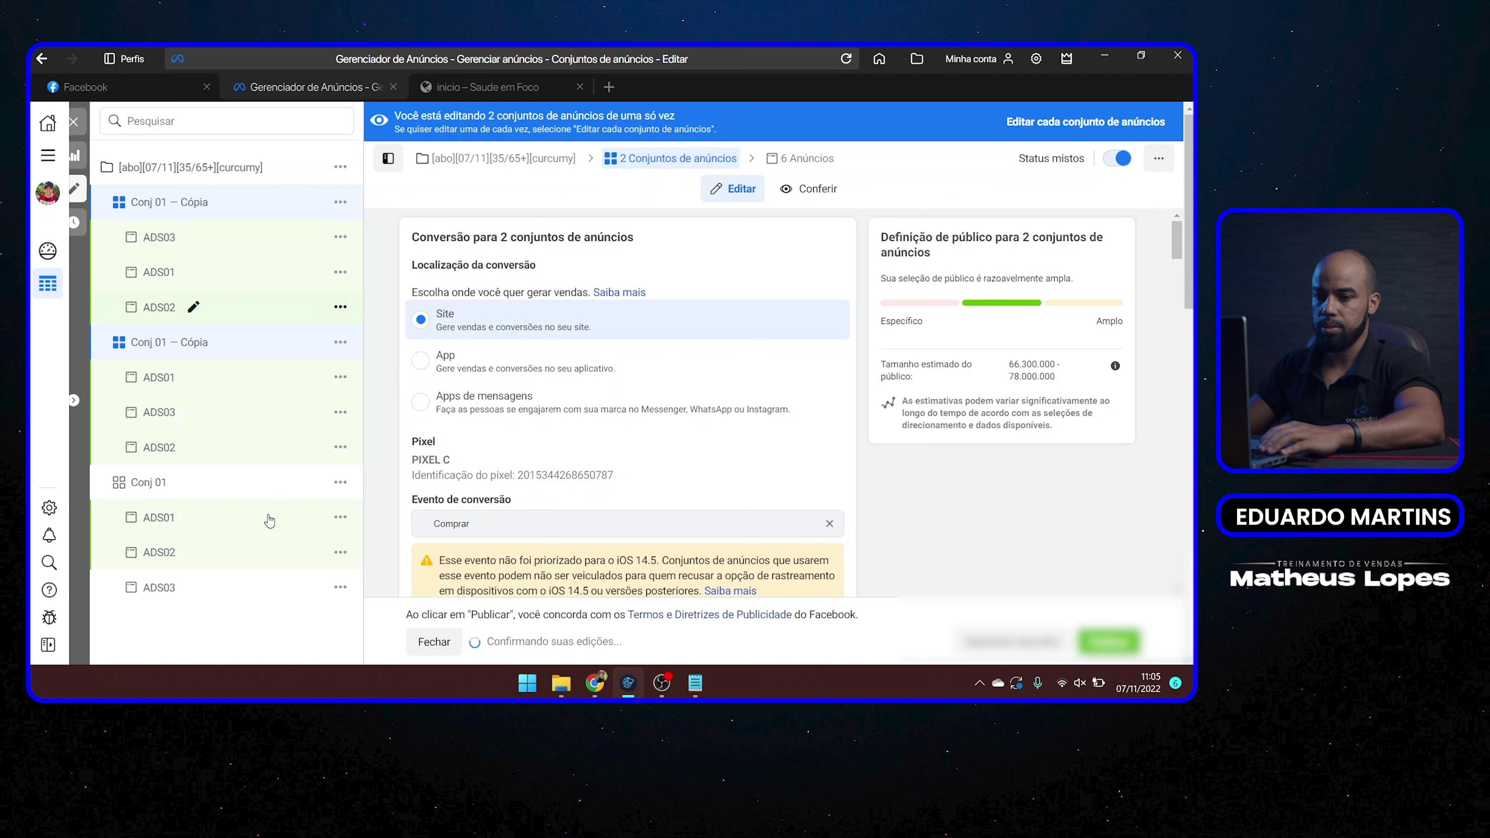
# - Rename the two duplicated ad sets as Conj 02 and Conj 03
pyautogui.click(236, 342)
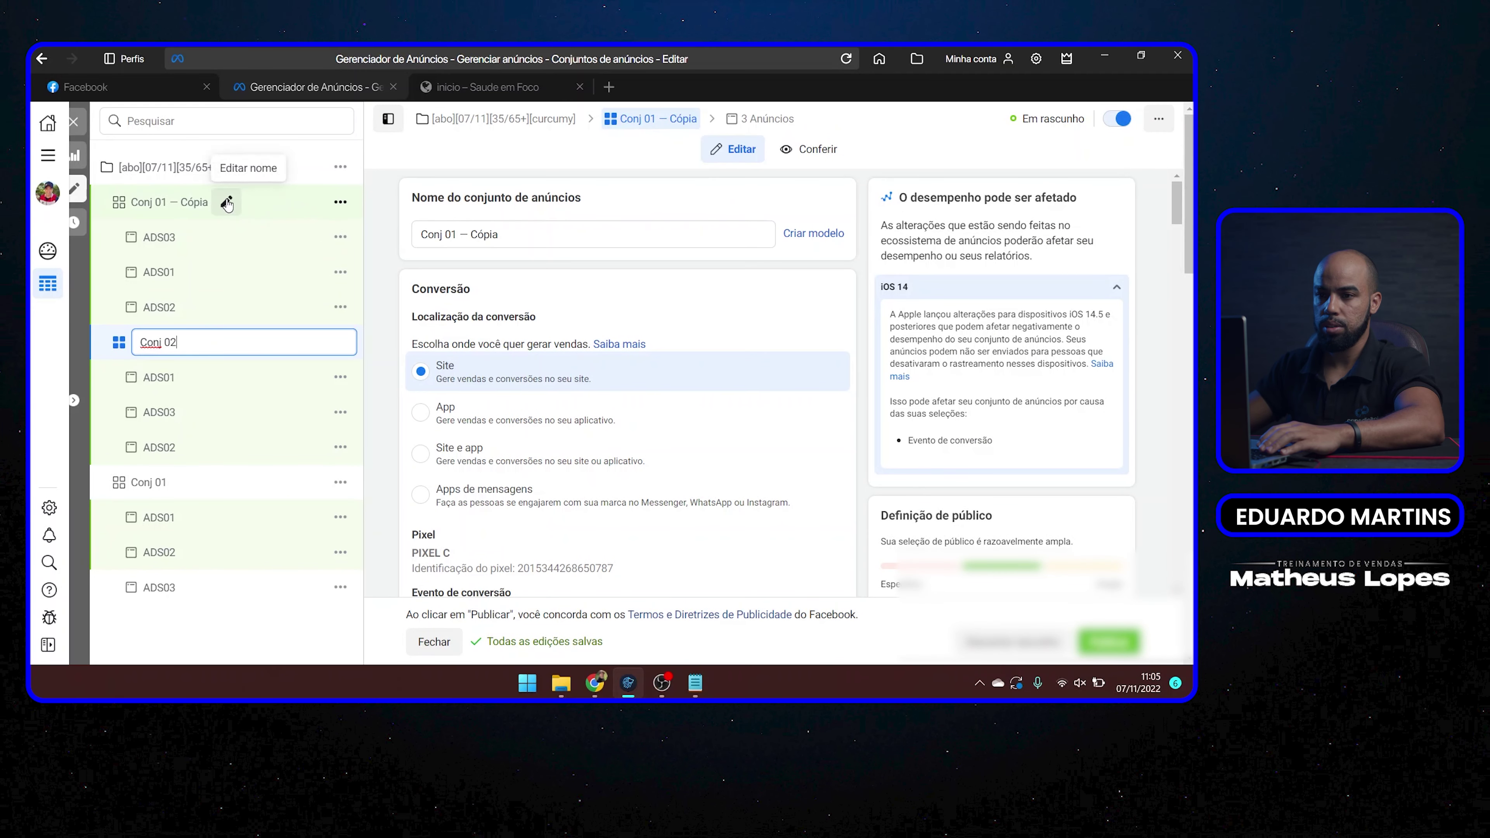
pyautogui.press('Return')
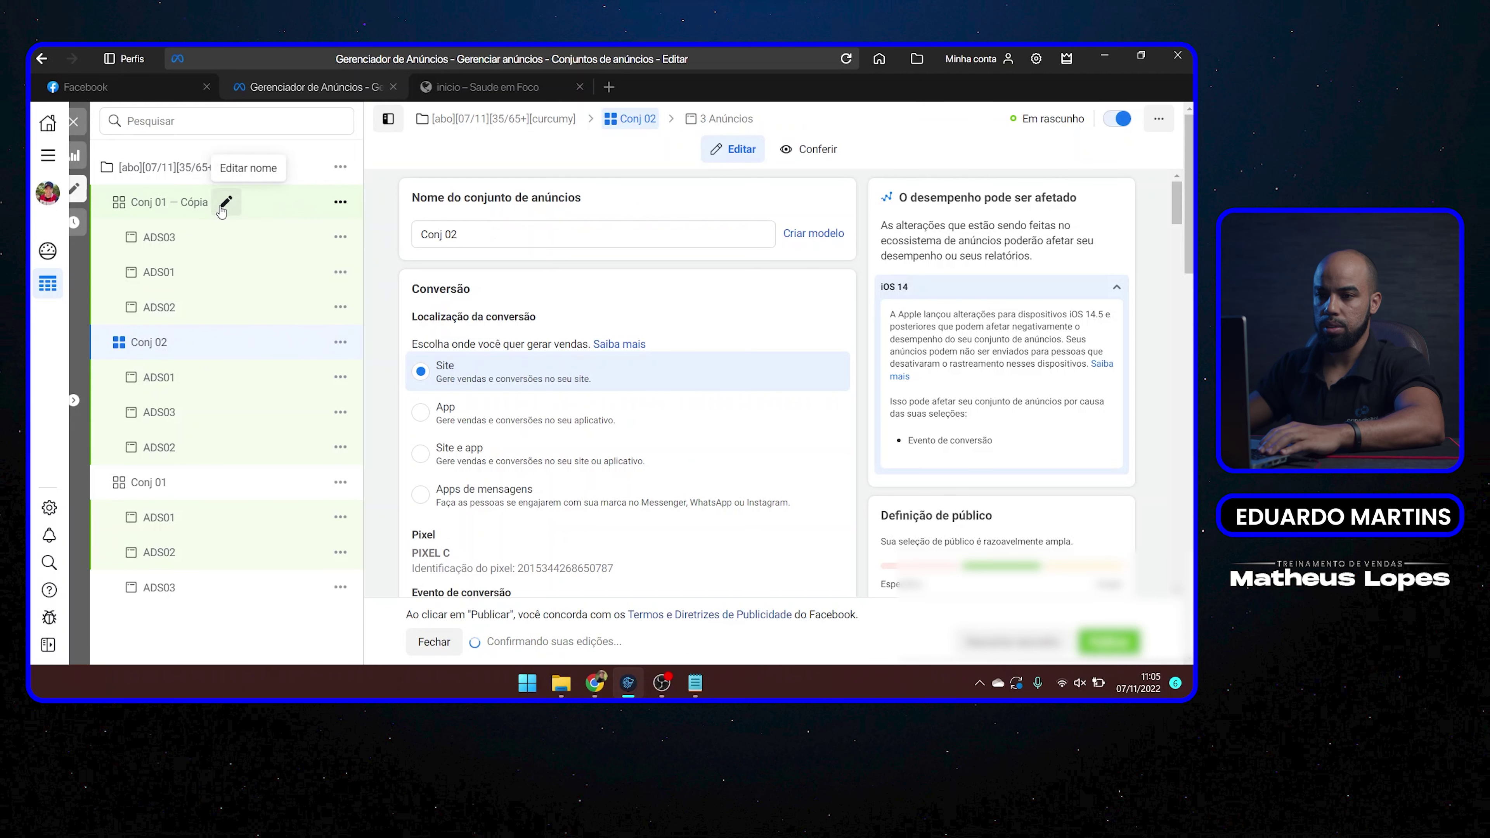
pyautogui.click(225, 203)
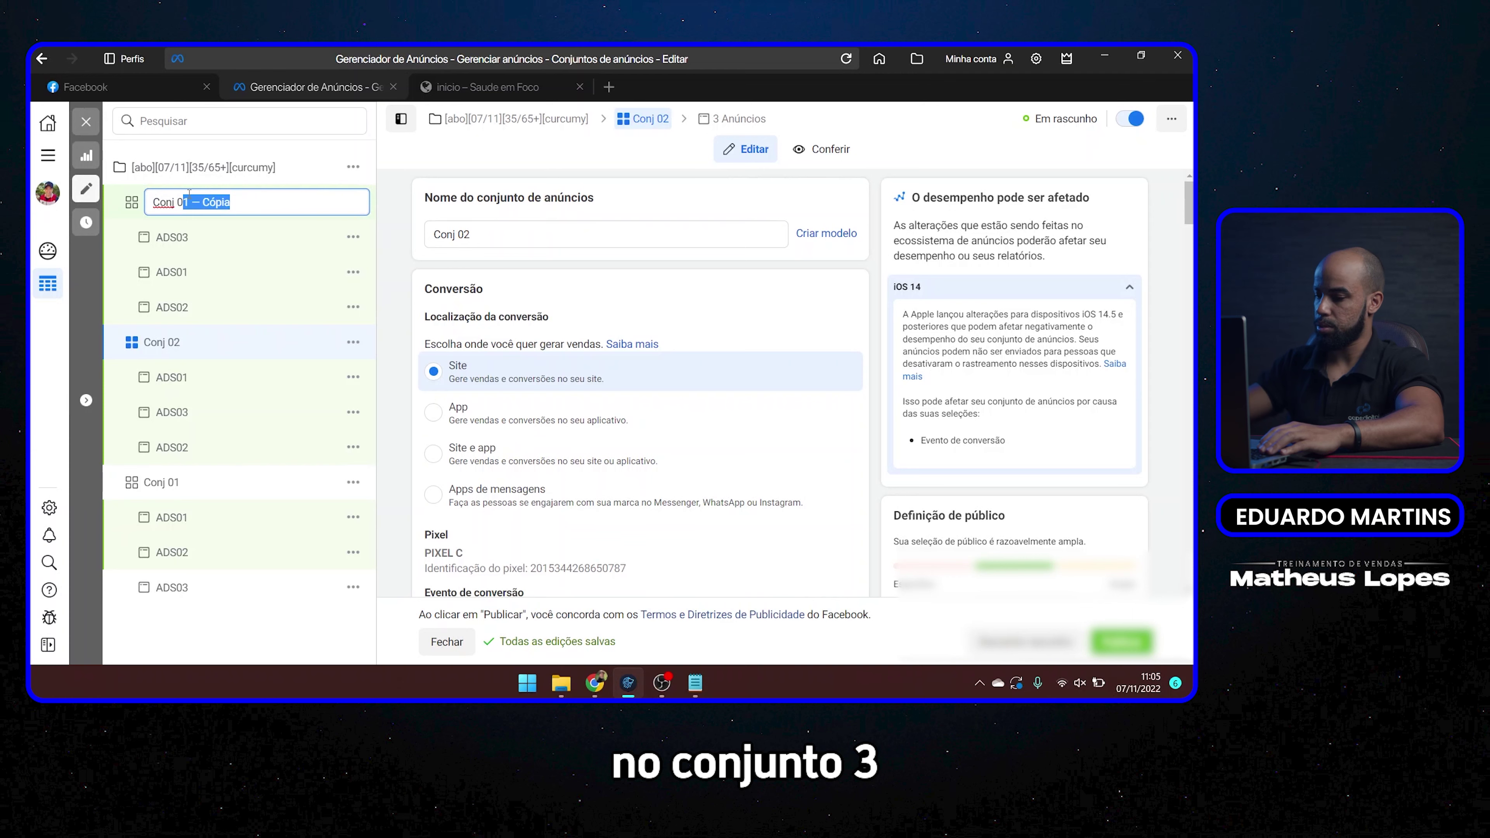
pyautogui.write('3')
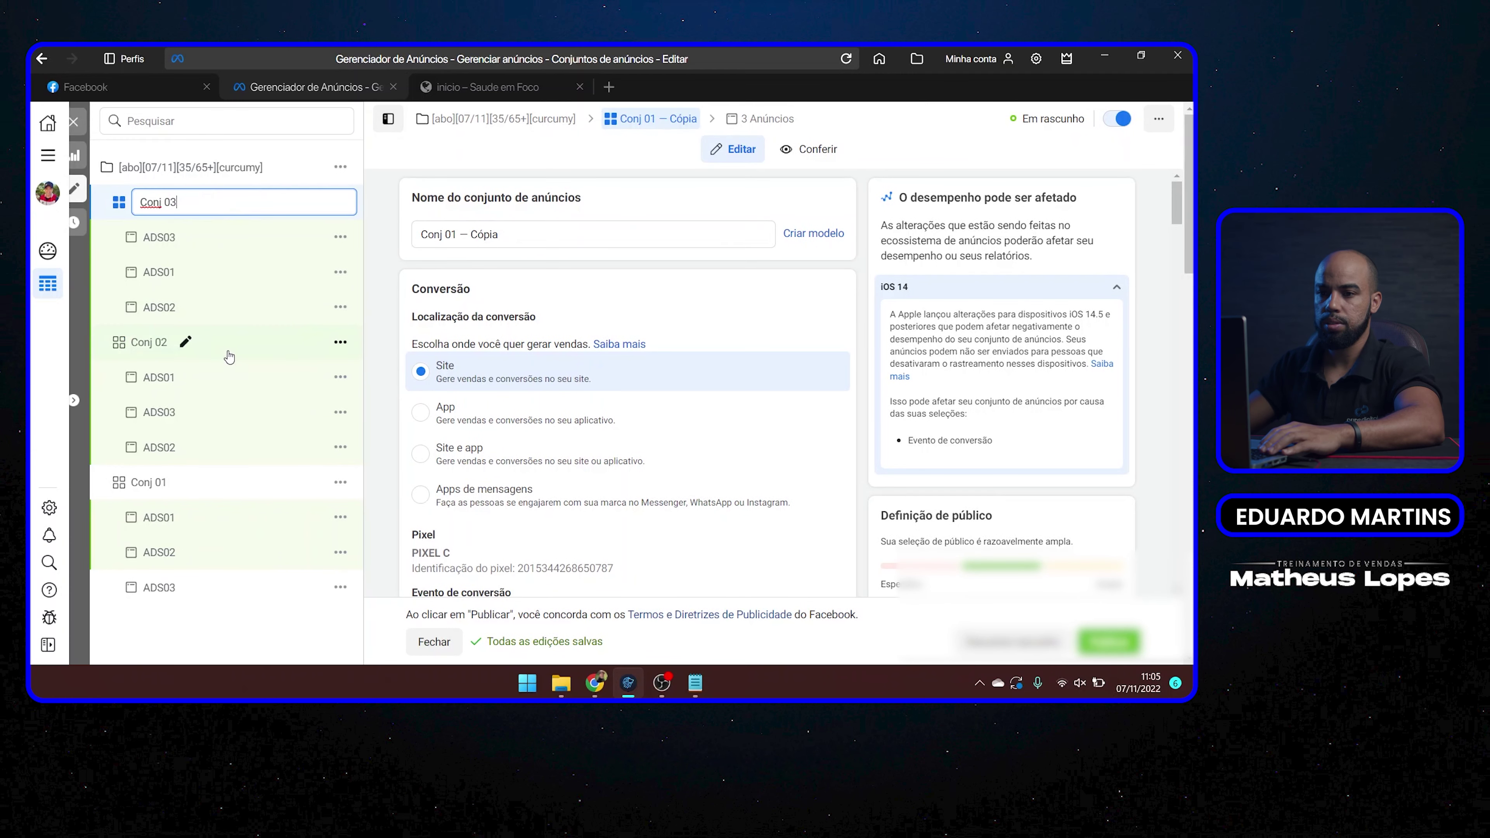
pyautogui.press('Return')
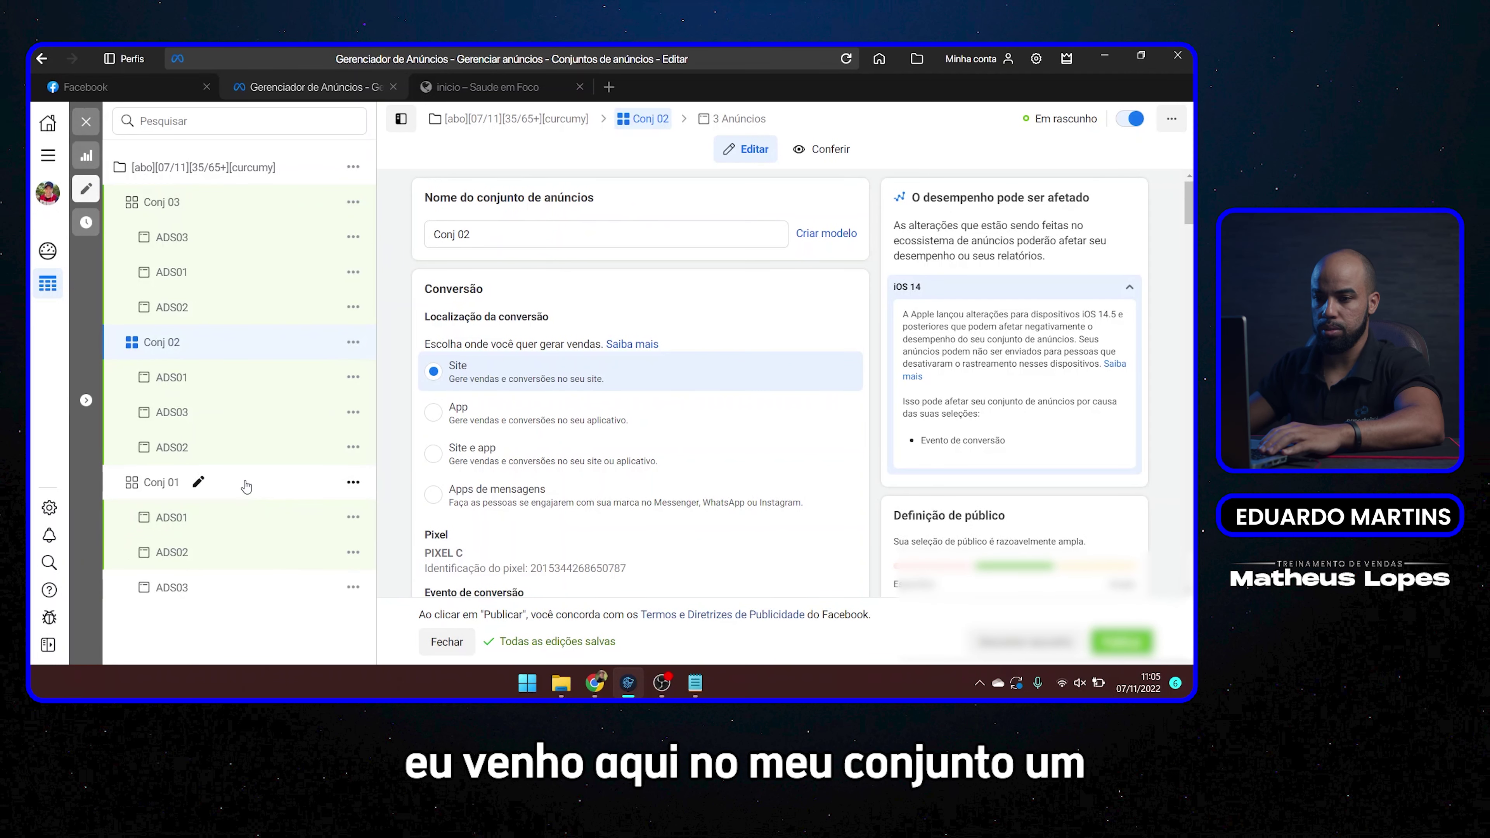
# - Leave the editor, preview Conj 01's three ads, and open the first previewed ad as a Facebook post with comments
pyautogui.click(86, 121)
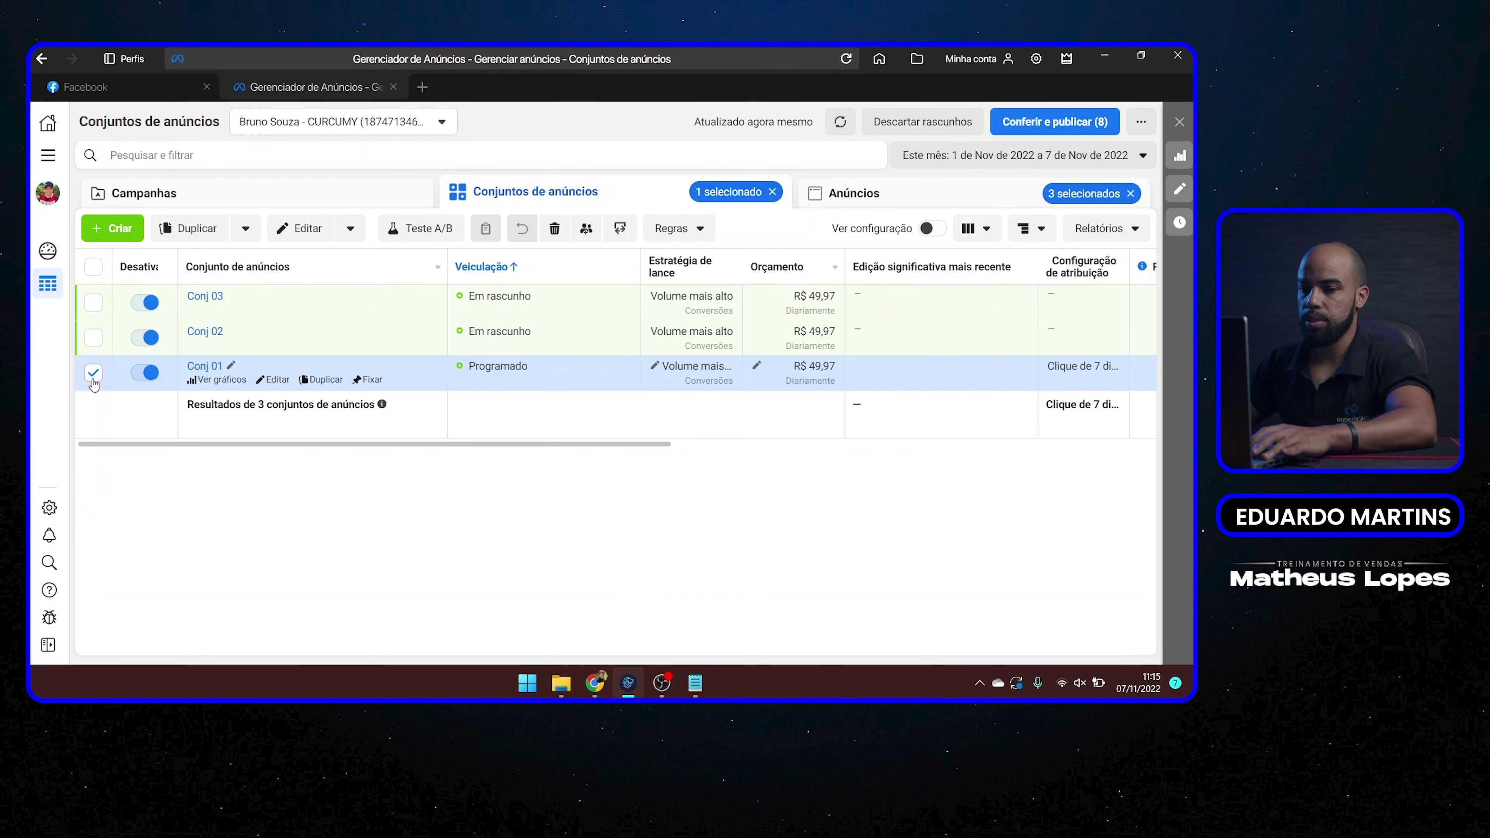
pyautogui.click(898, 203)
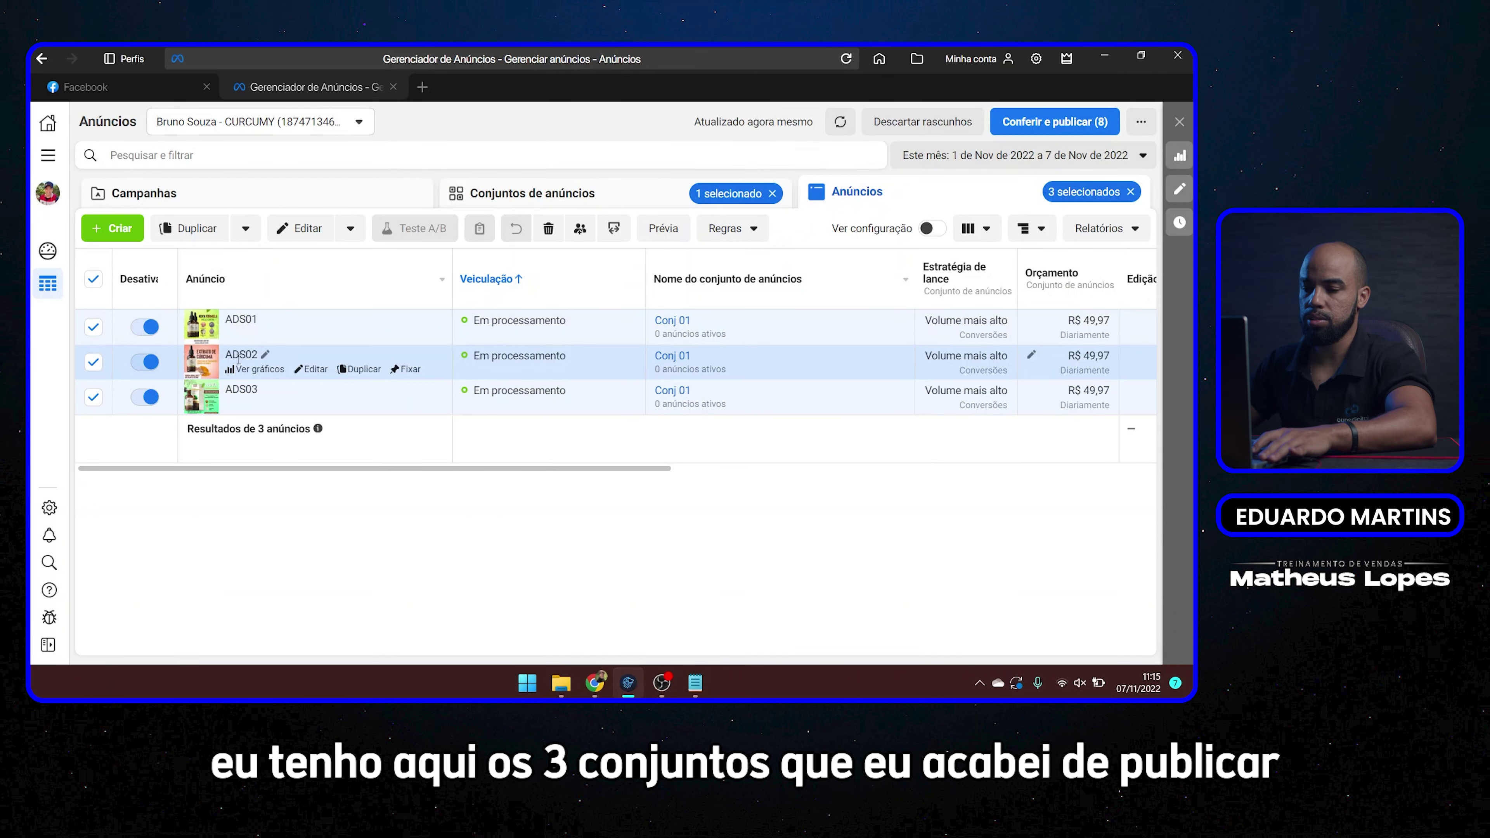
pyautogui.click(681, 234)
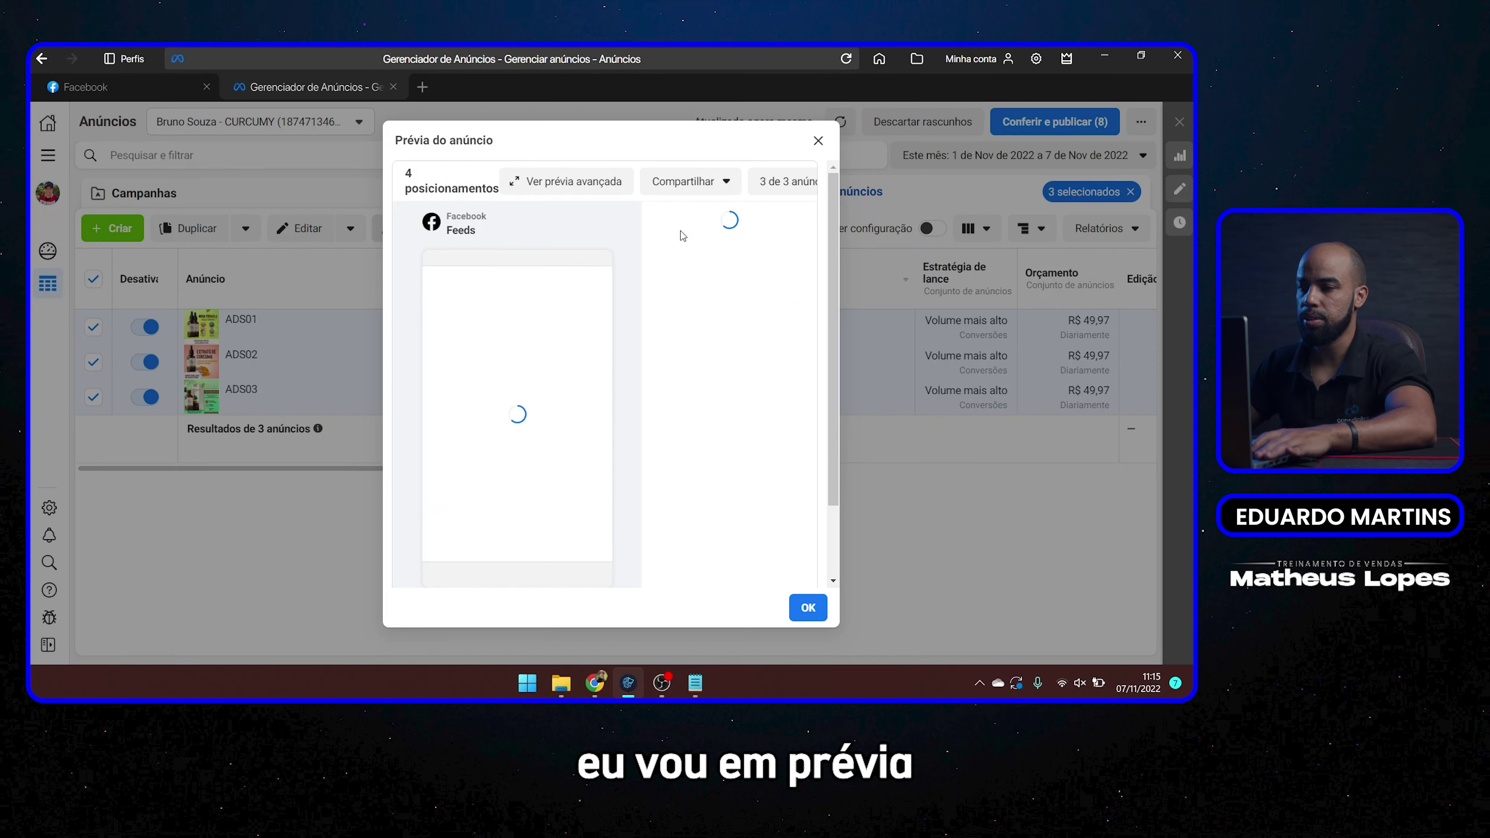
pyautogui.click(798, 184)
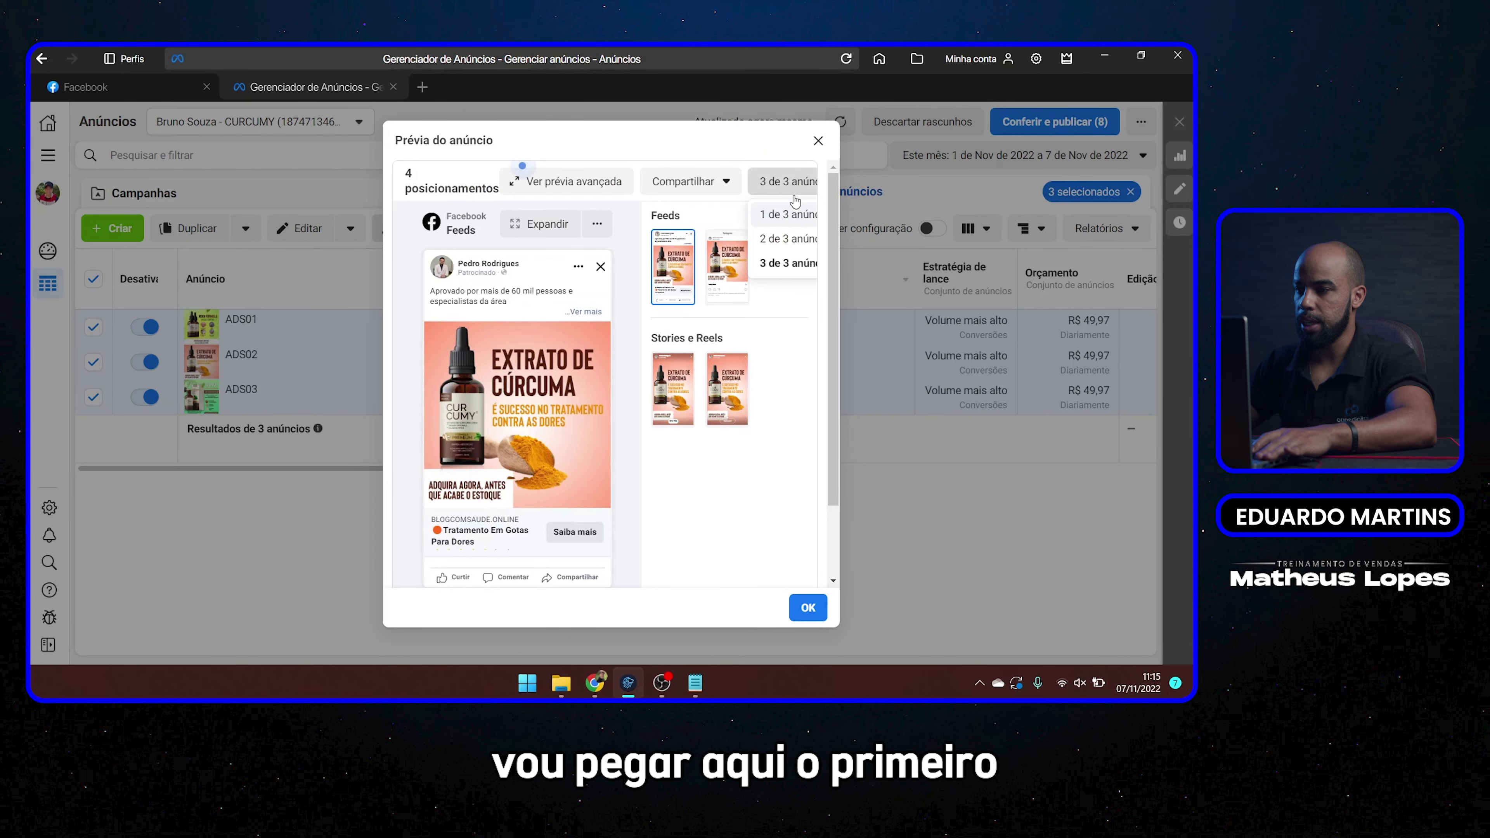
pyautogui.click(790, 214)
pyautogui.click(709, 183)
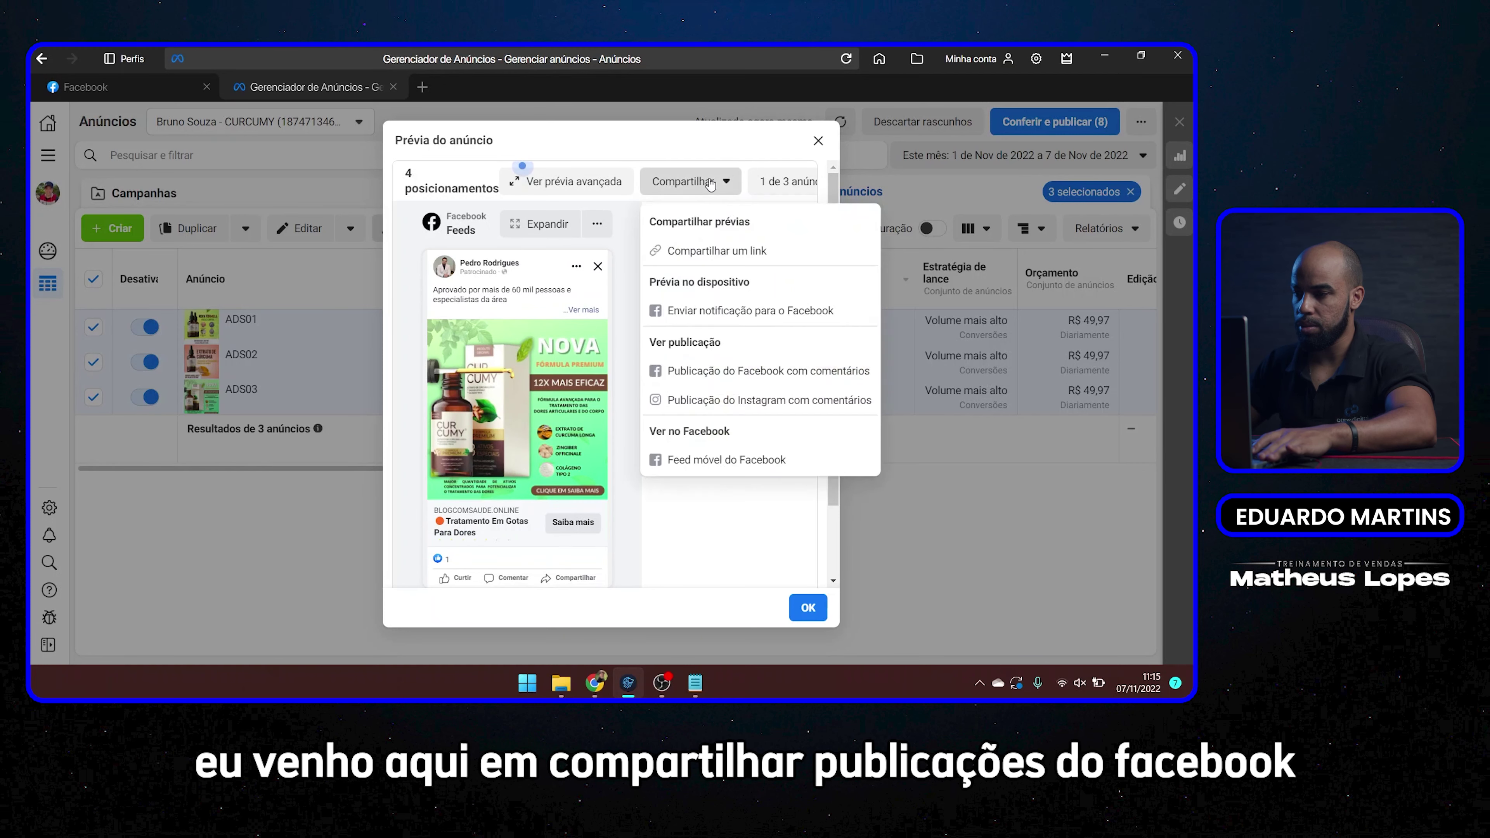
pyautogui.click(736, 379)
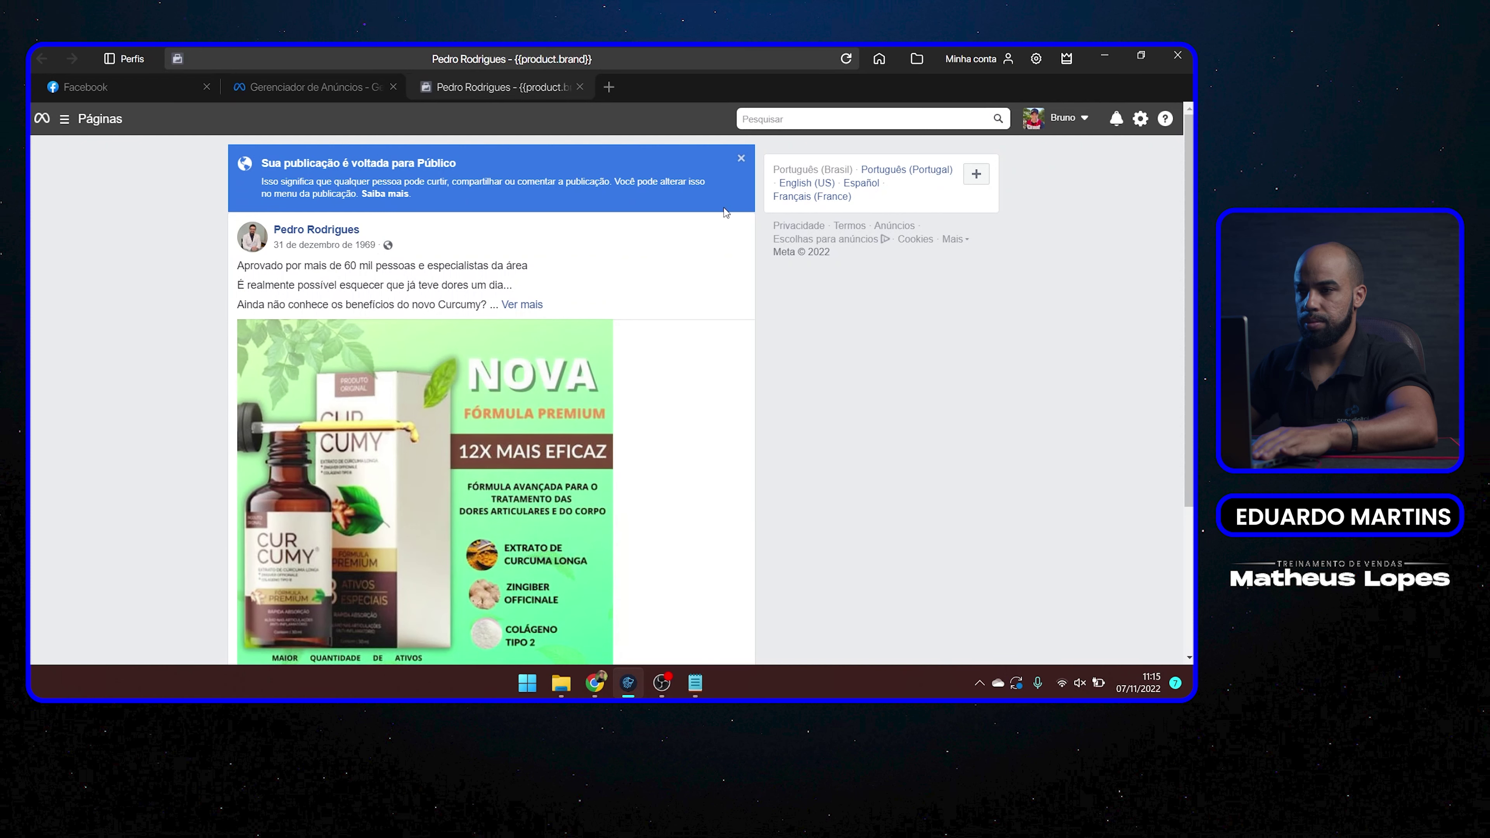
# - Open the first ad post's permalink page and copy the post ID that follows story_fbid= in its address
pyautogui.click(740, 162)
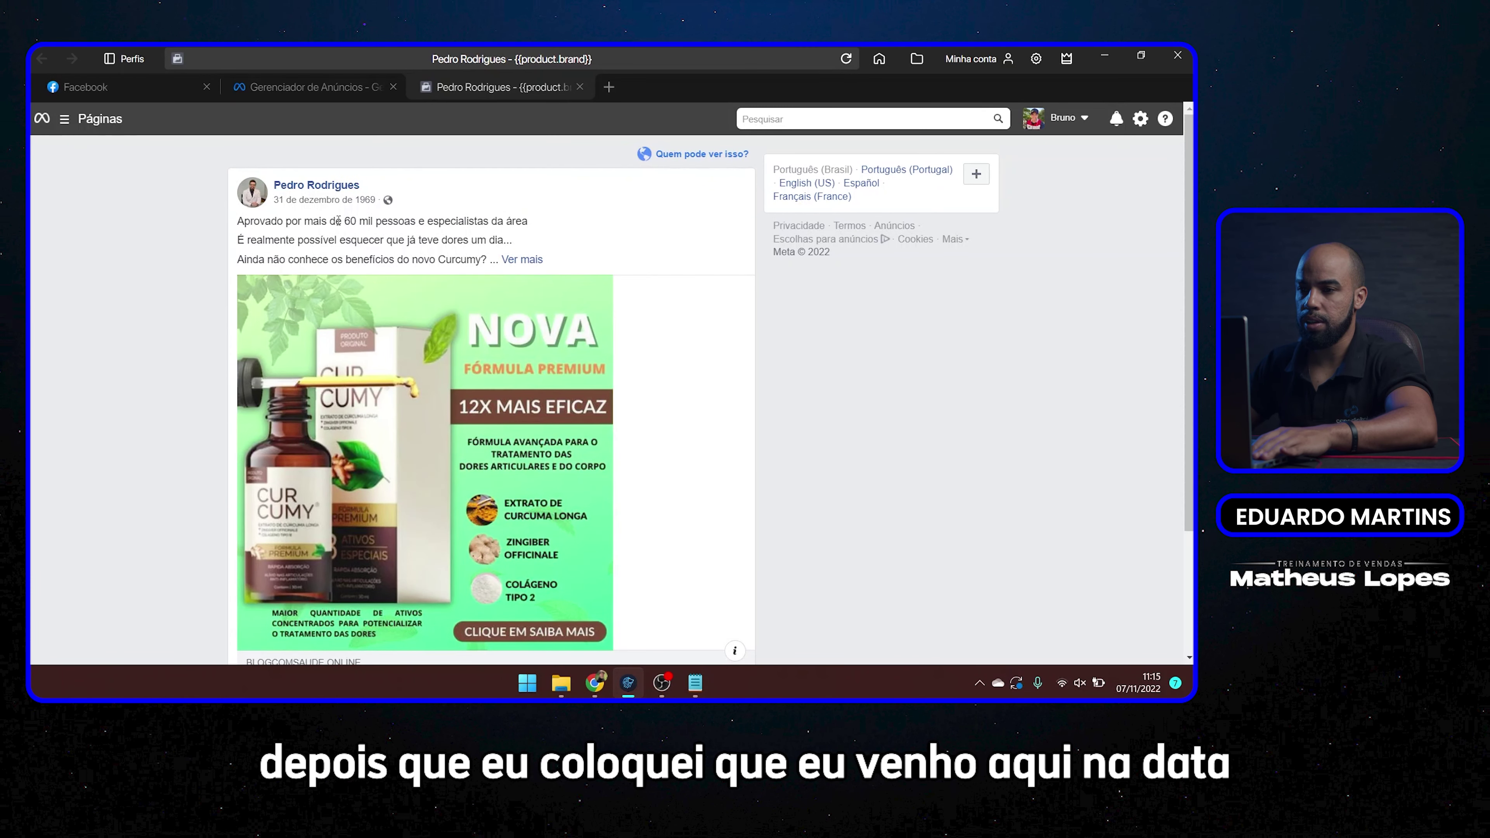
pyautogui.moveTo(280, 206)
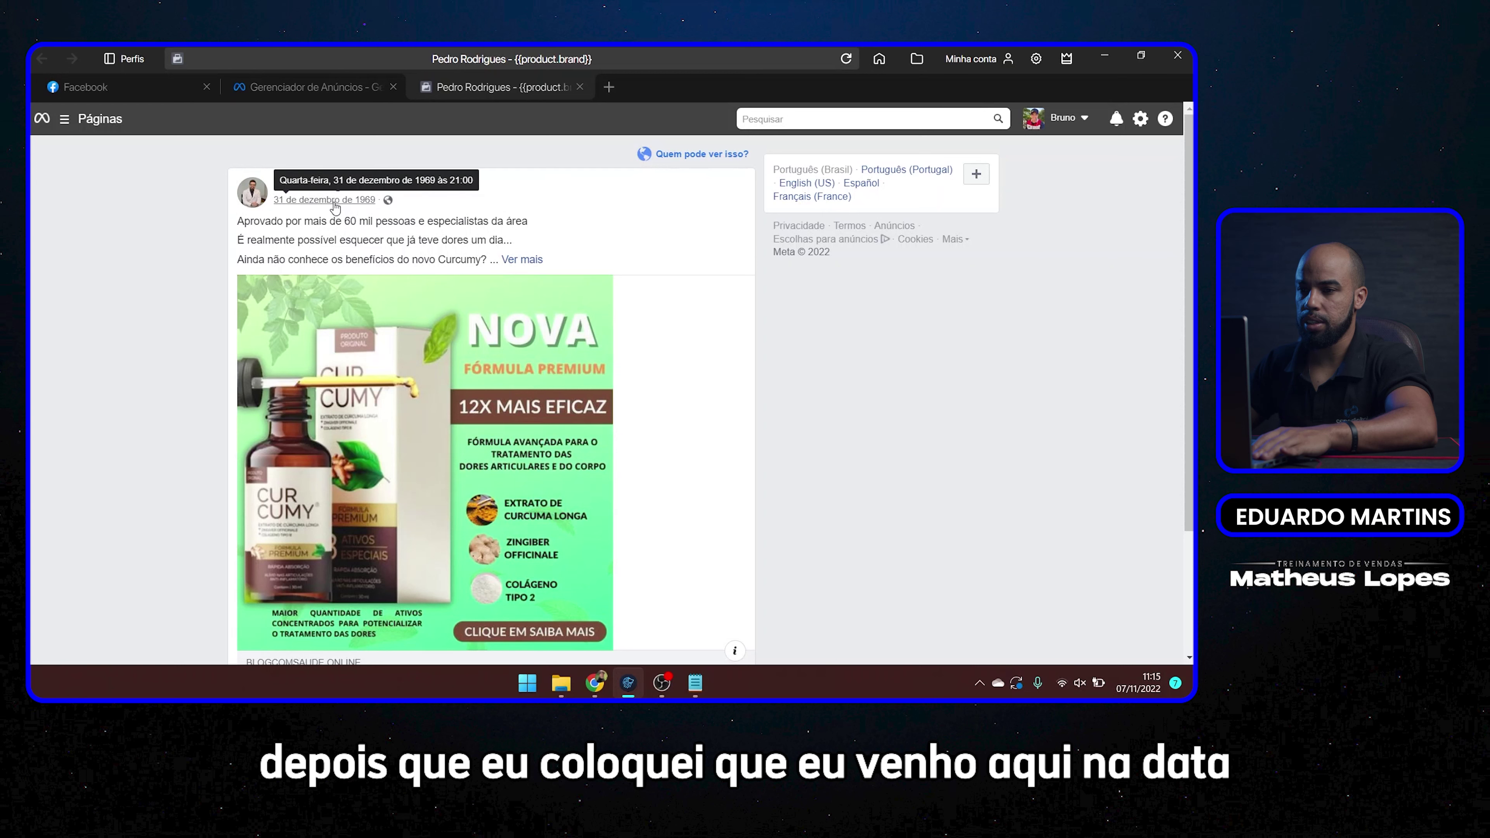
pyautogui.click(282, 200)
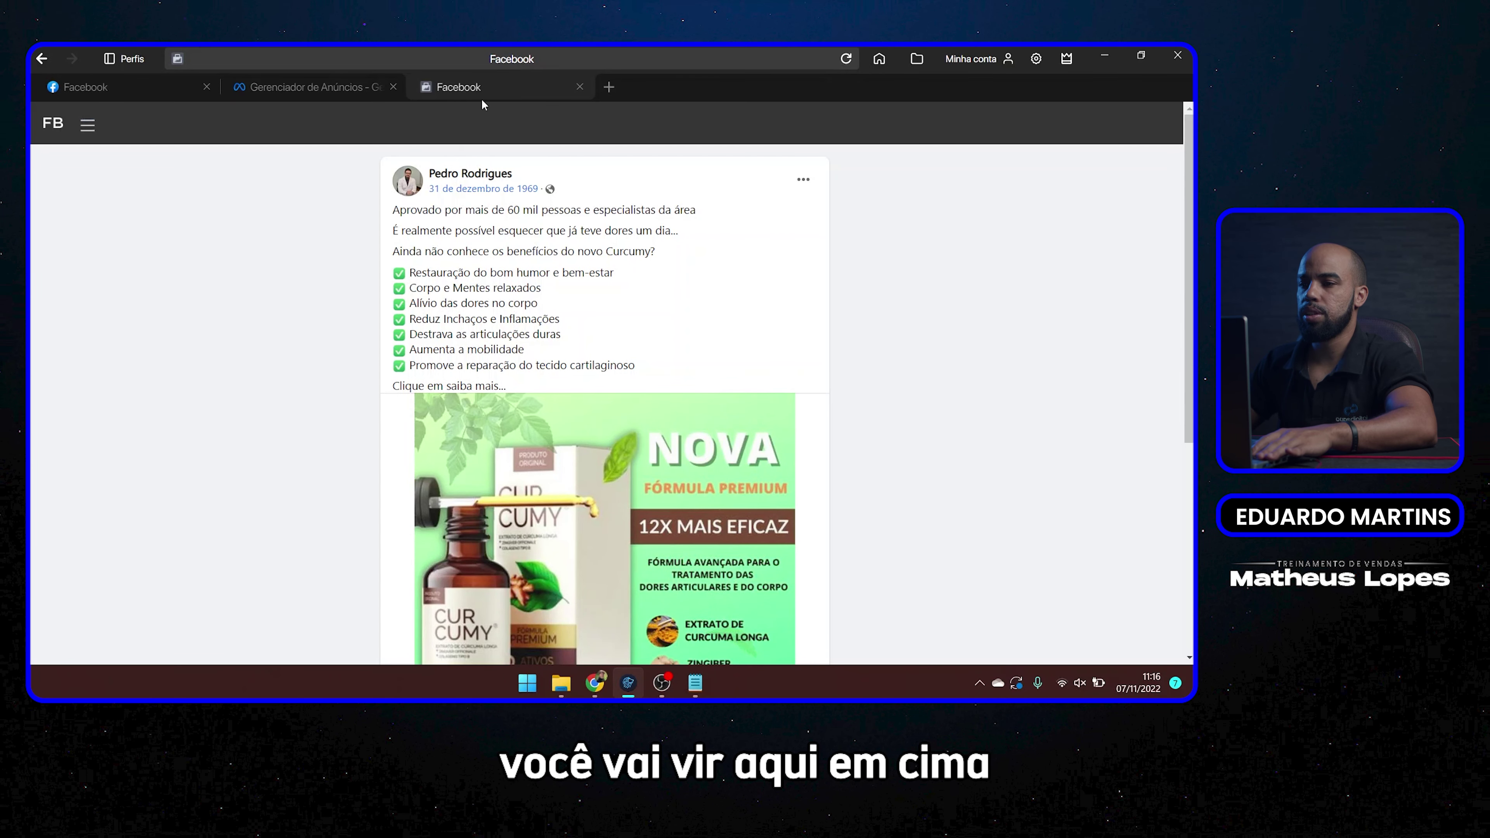
pyautogui.click(464, 59)
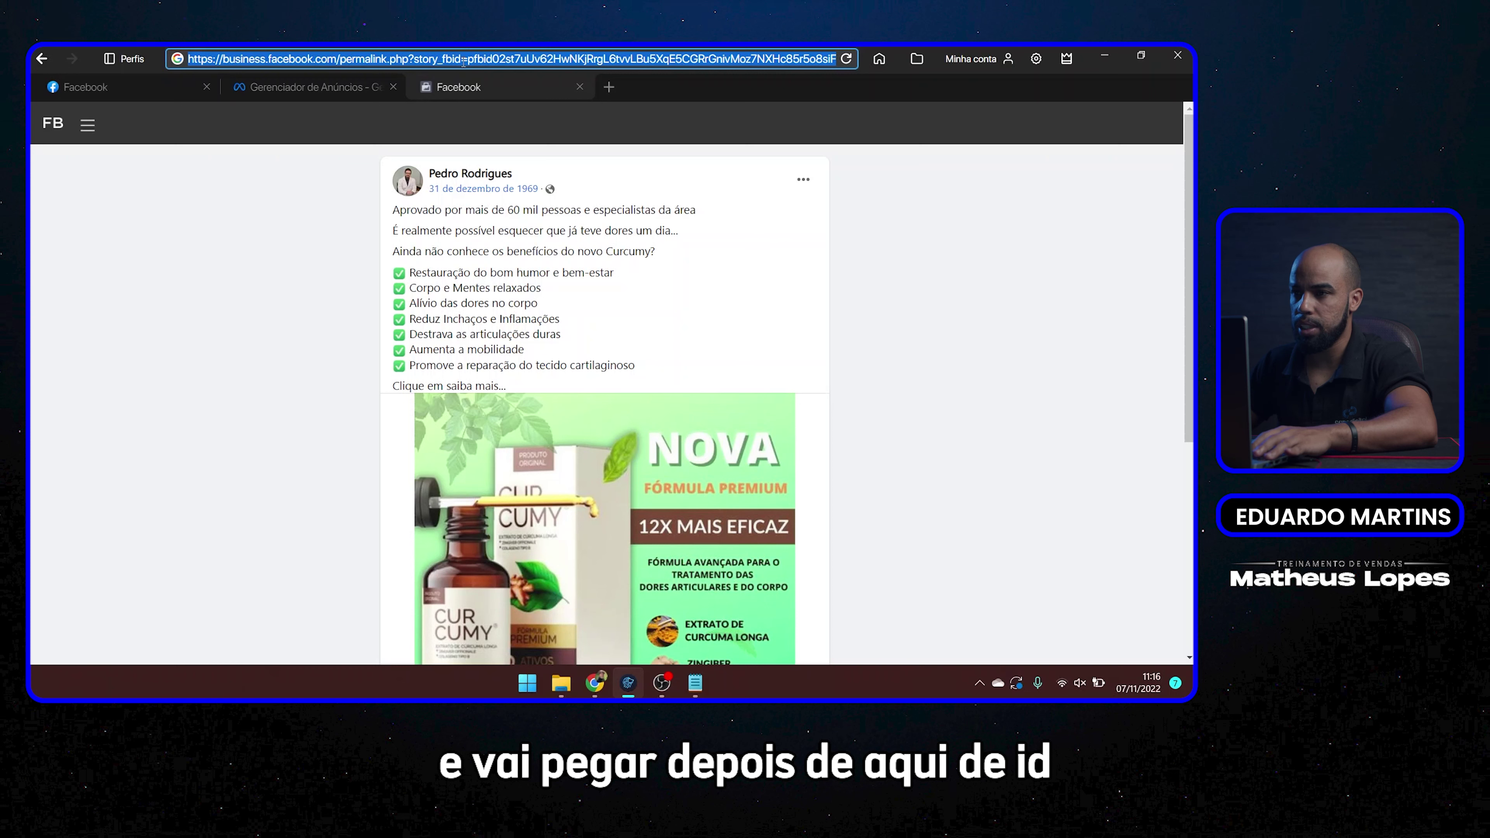
pyautogui.moveTo(467, 58); pyautogui.dragTo(792, 61)
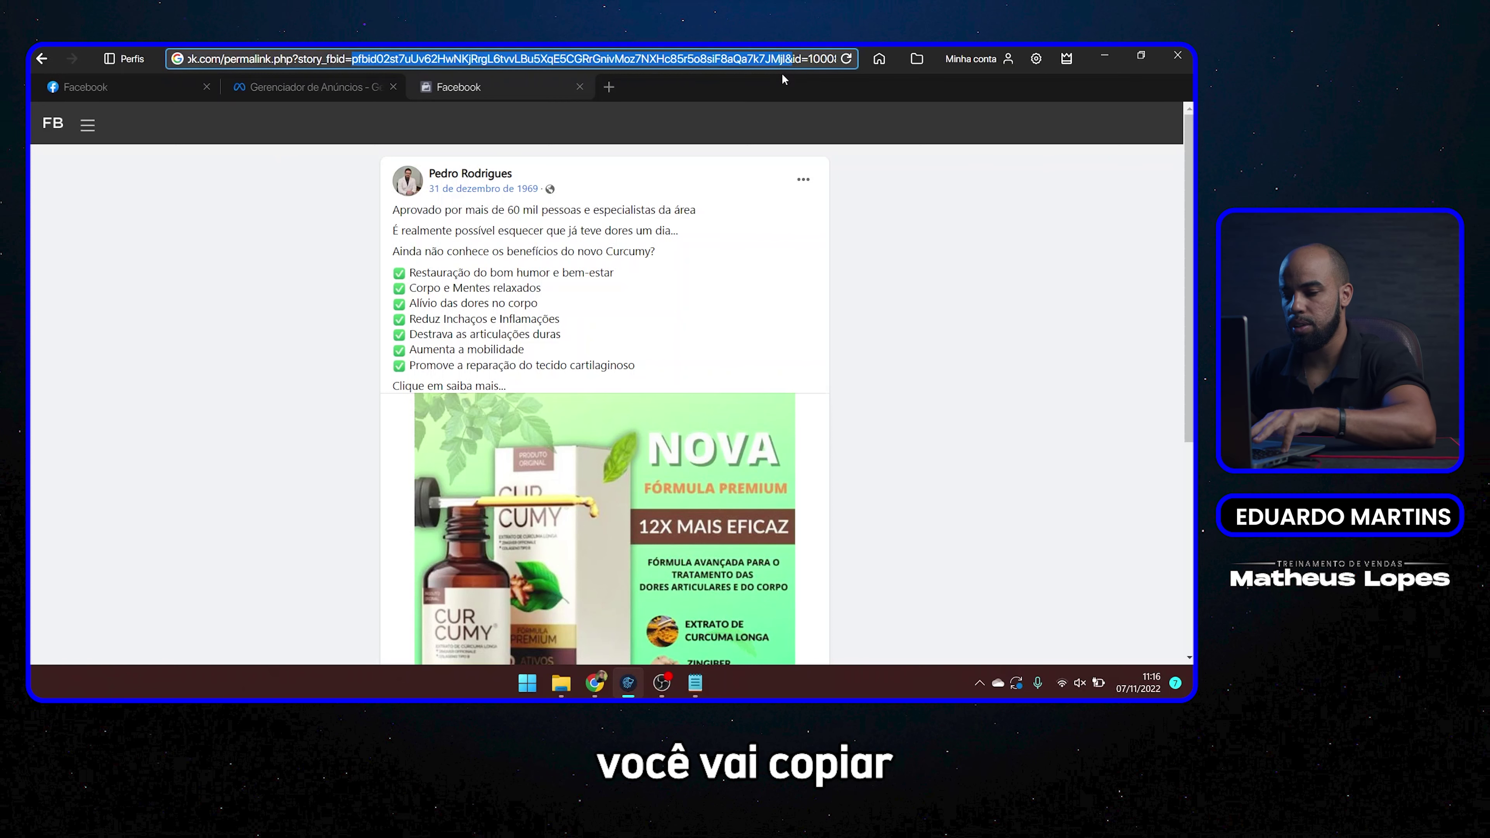
# - Switch to Notepad and, below the ad copy, add a conj 01 label with the copied post ID and a conj 02 label
pyautogui.click(695, 683)
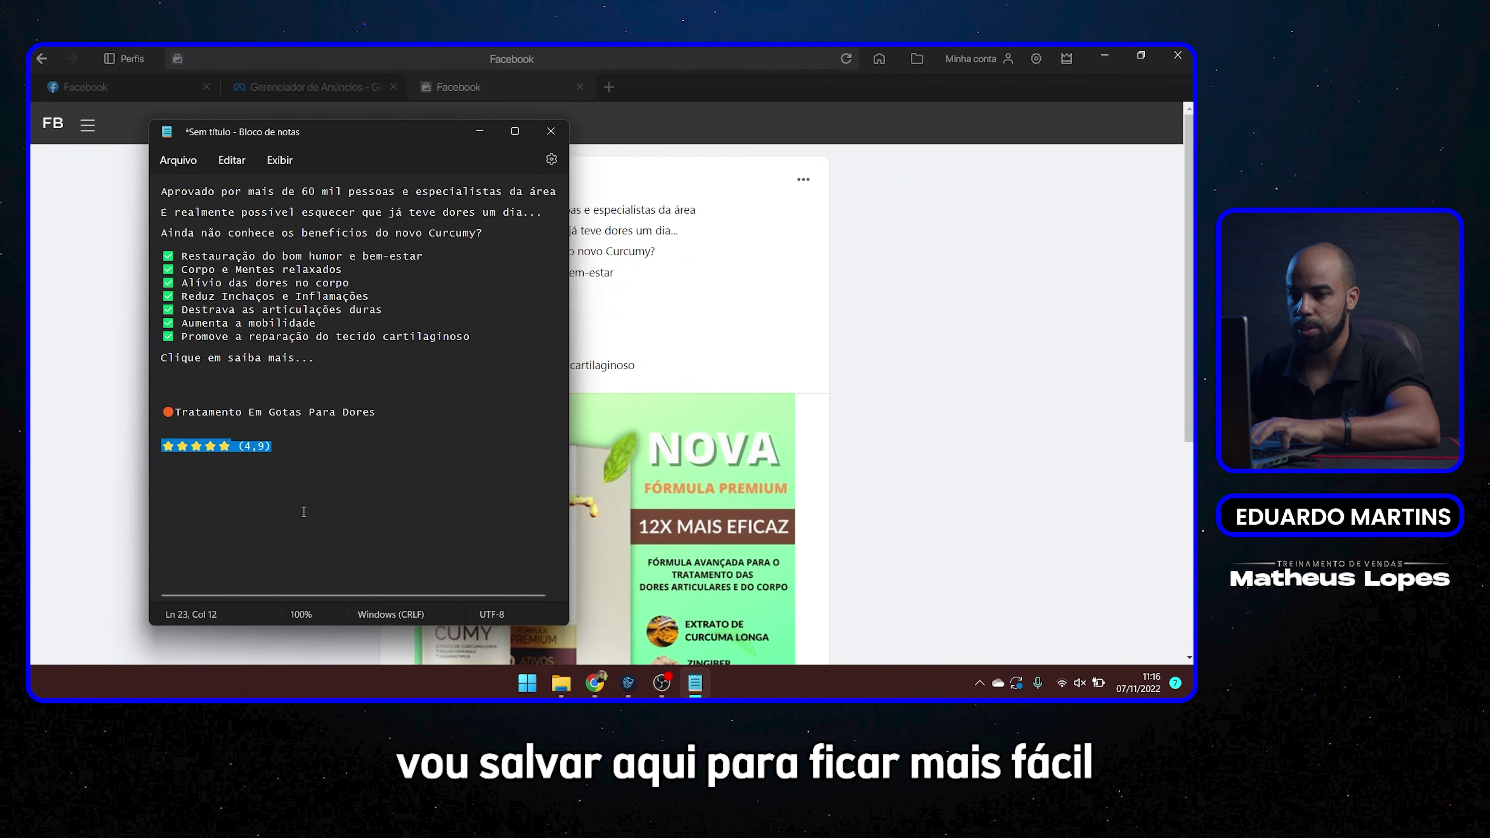
pyautogui.click(317, 437)
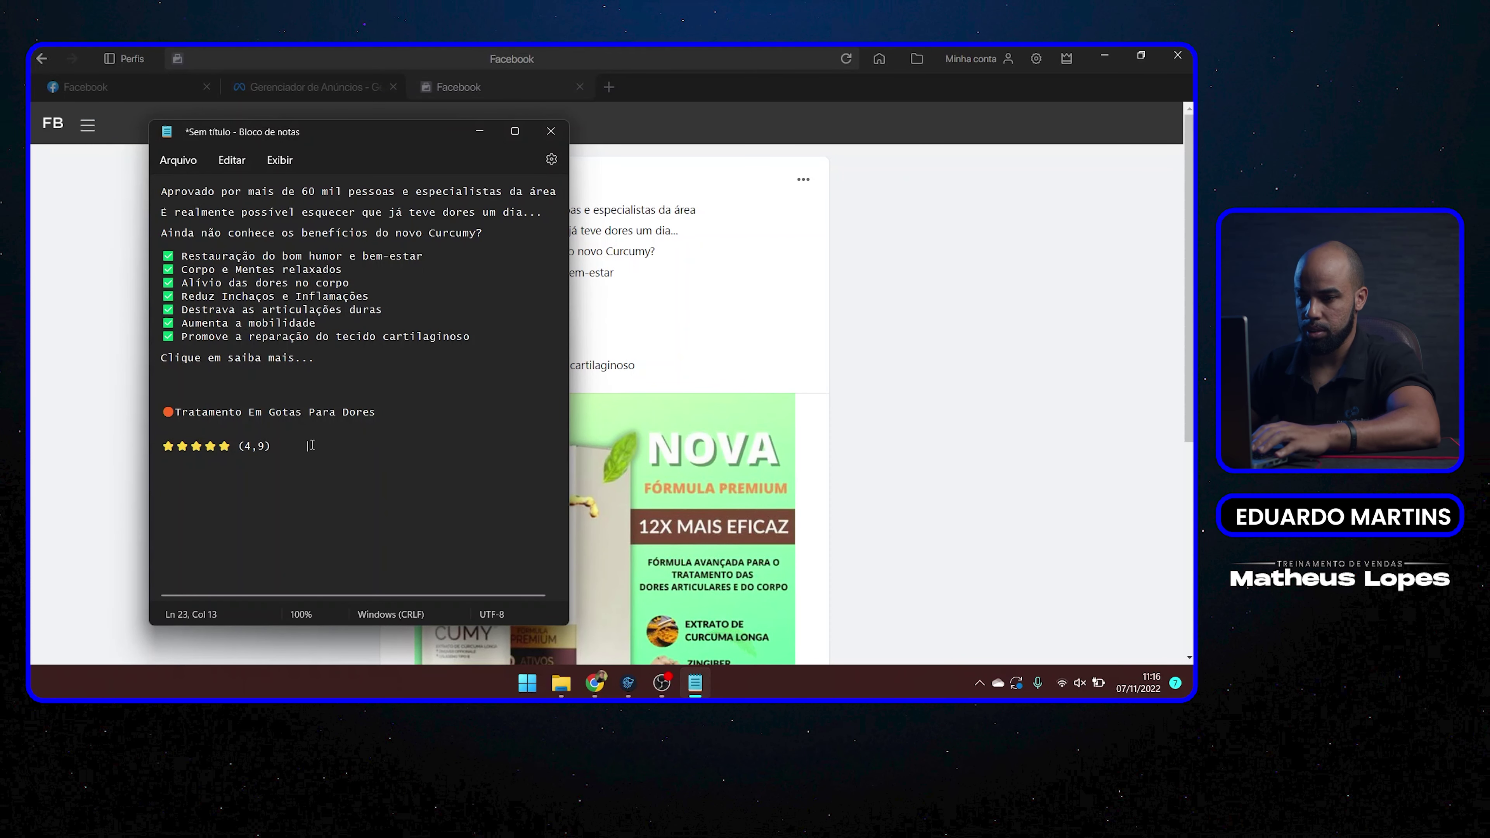
pyautogui.press('Return')
pyautogui.press('Return')
pyautogui.press('Return')
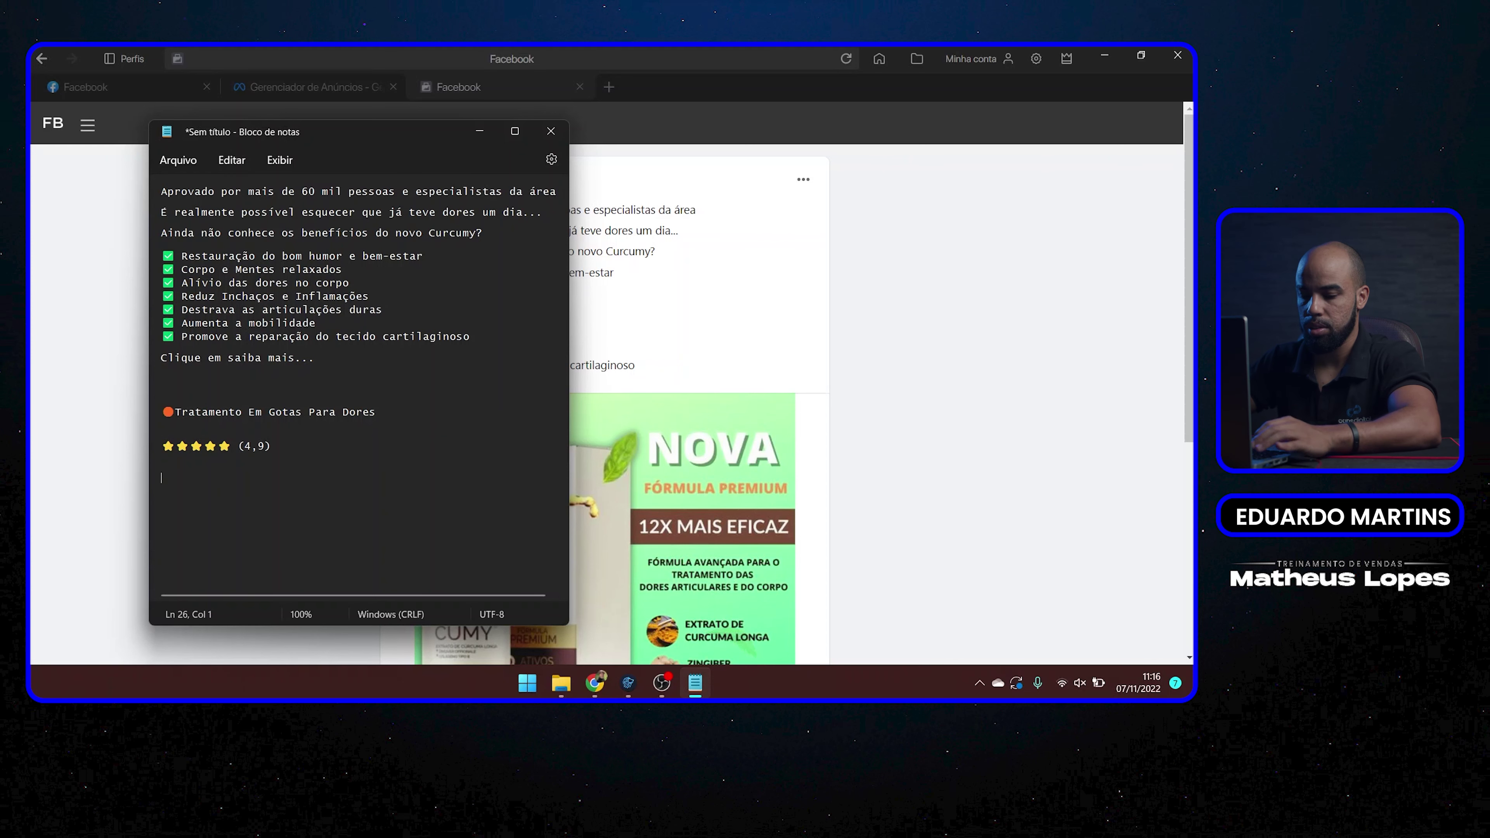
pyautogui.write('co')
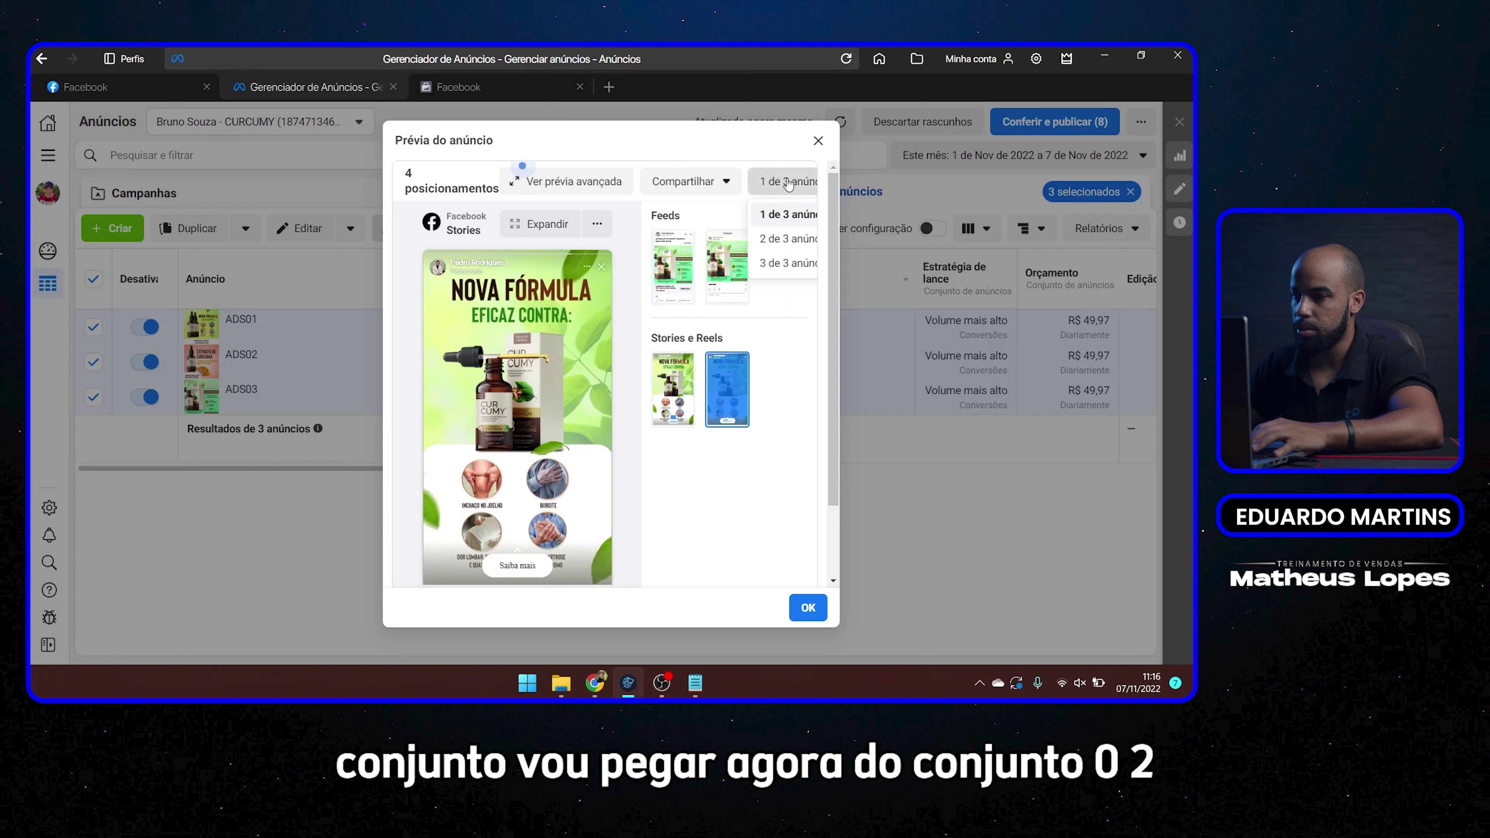
# - Back in the ad preview, open the second of the three ads as a Facebook post with comments and go to its permalink page
pyautogui.click(786, 183)
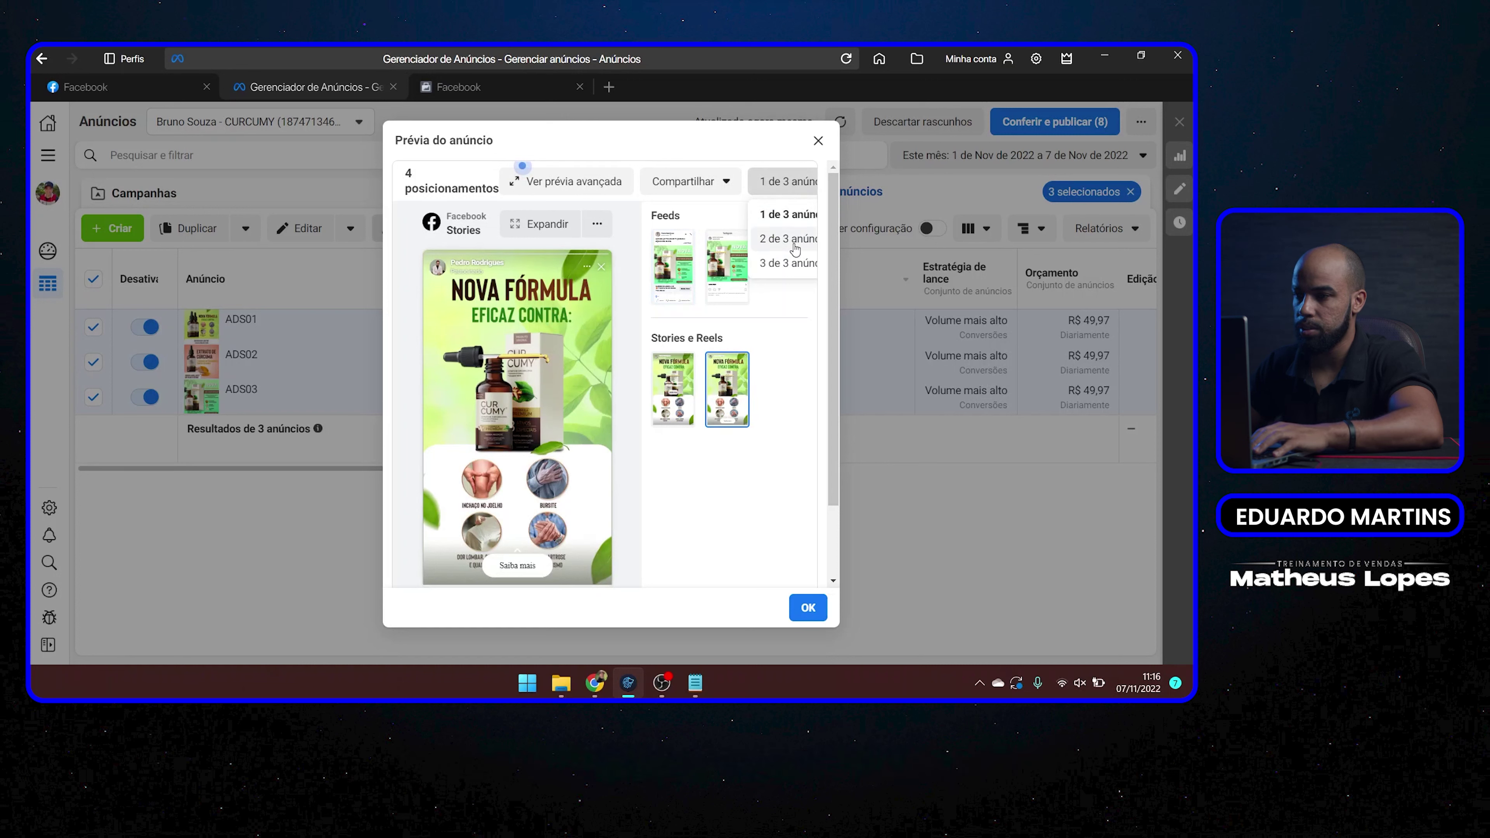
pyautogui.click(789, 239)
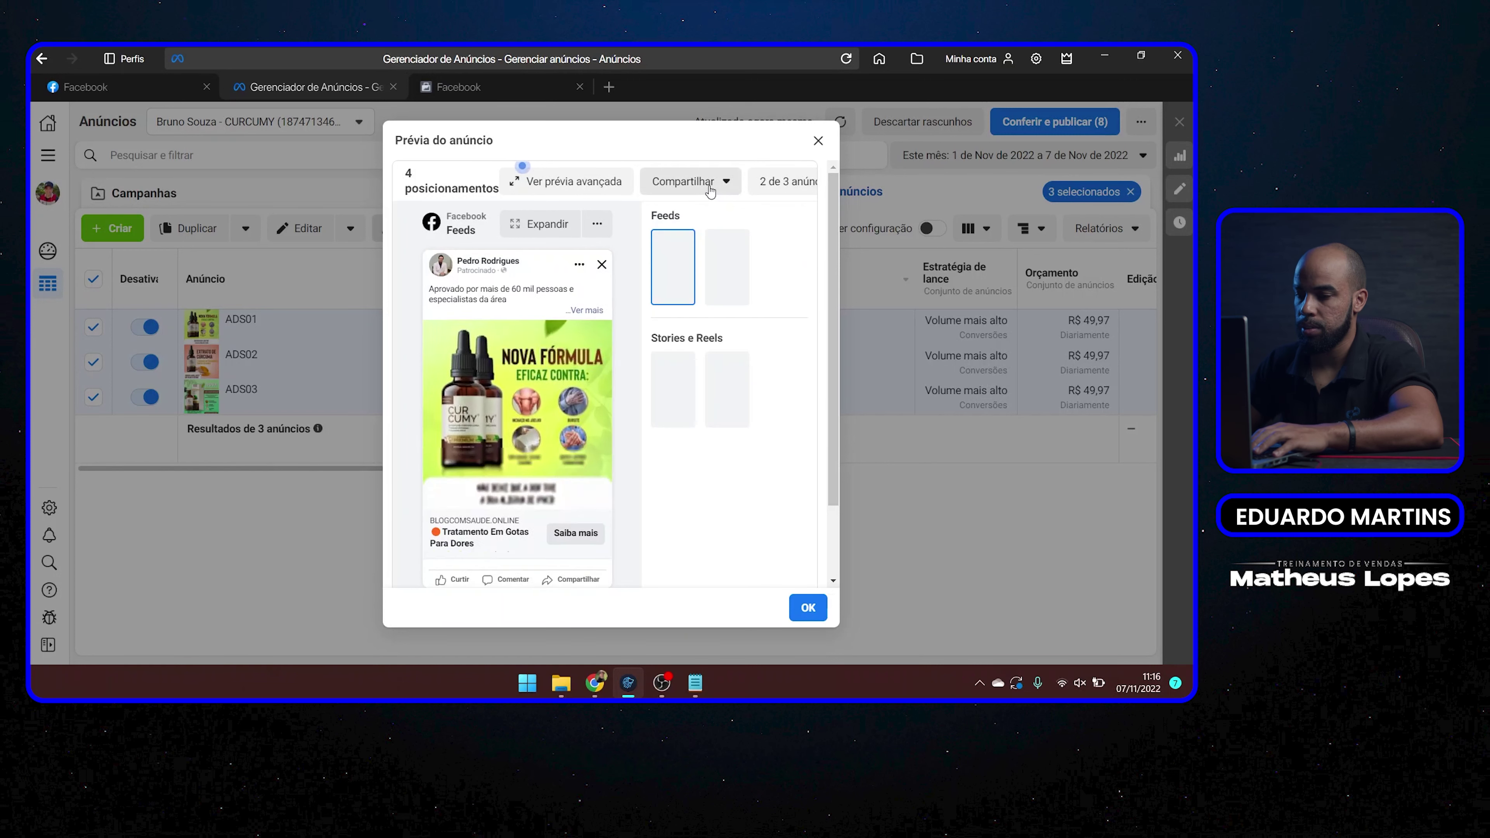
pyautogui.click(684, 181)
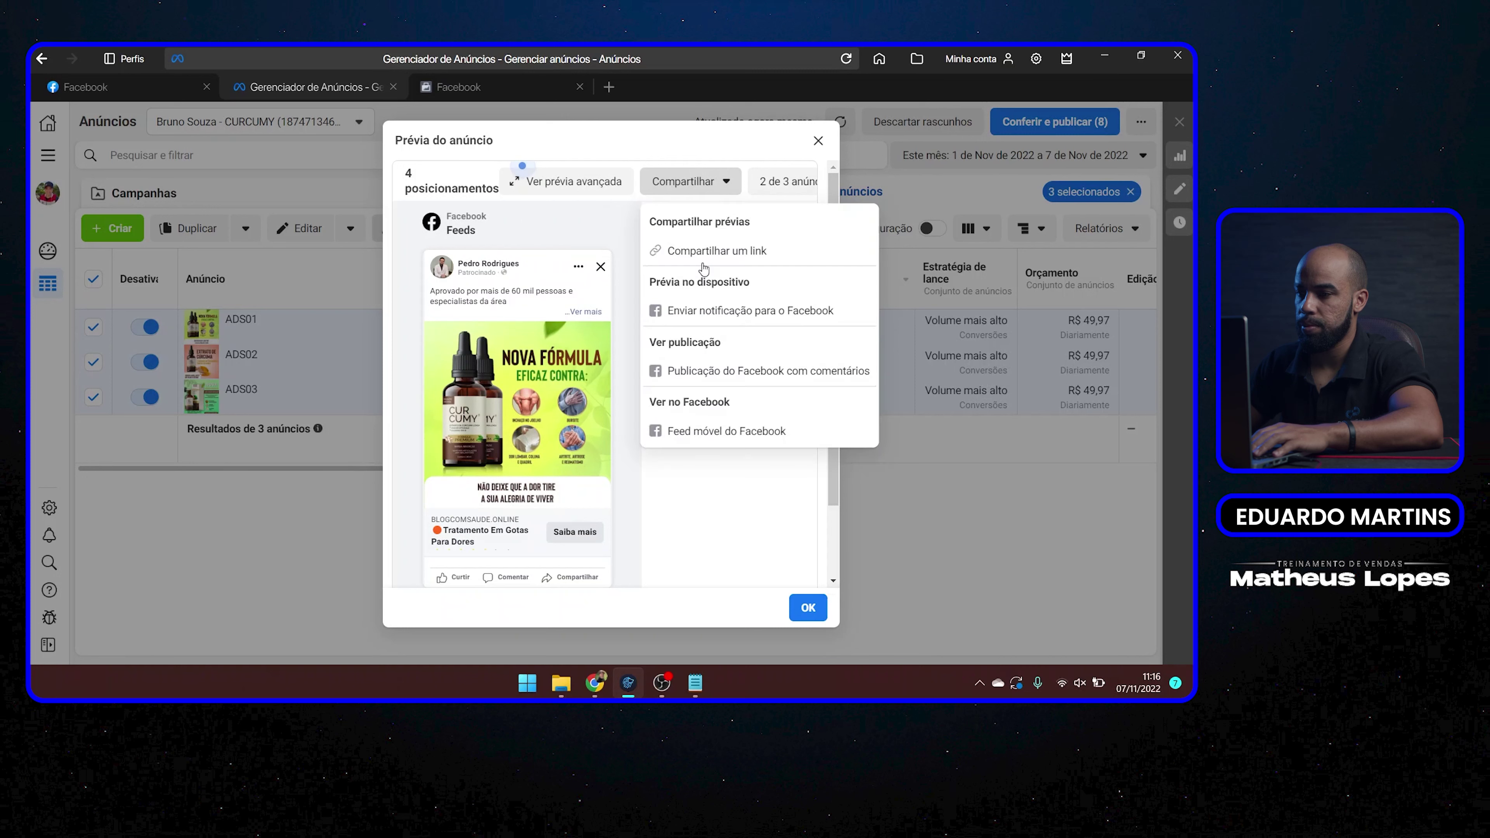
pyautogui.click(730, 376)
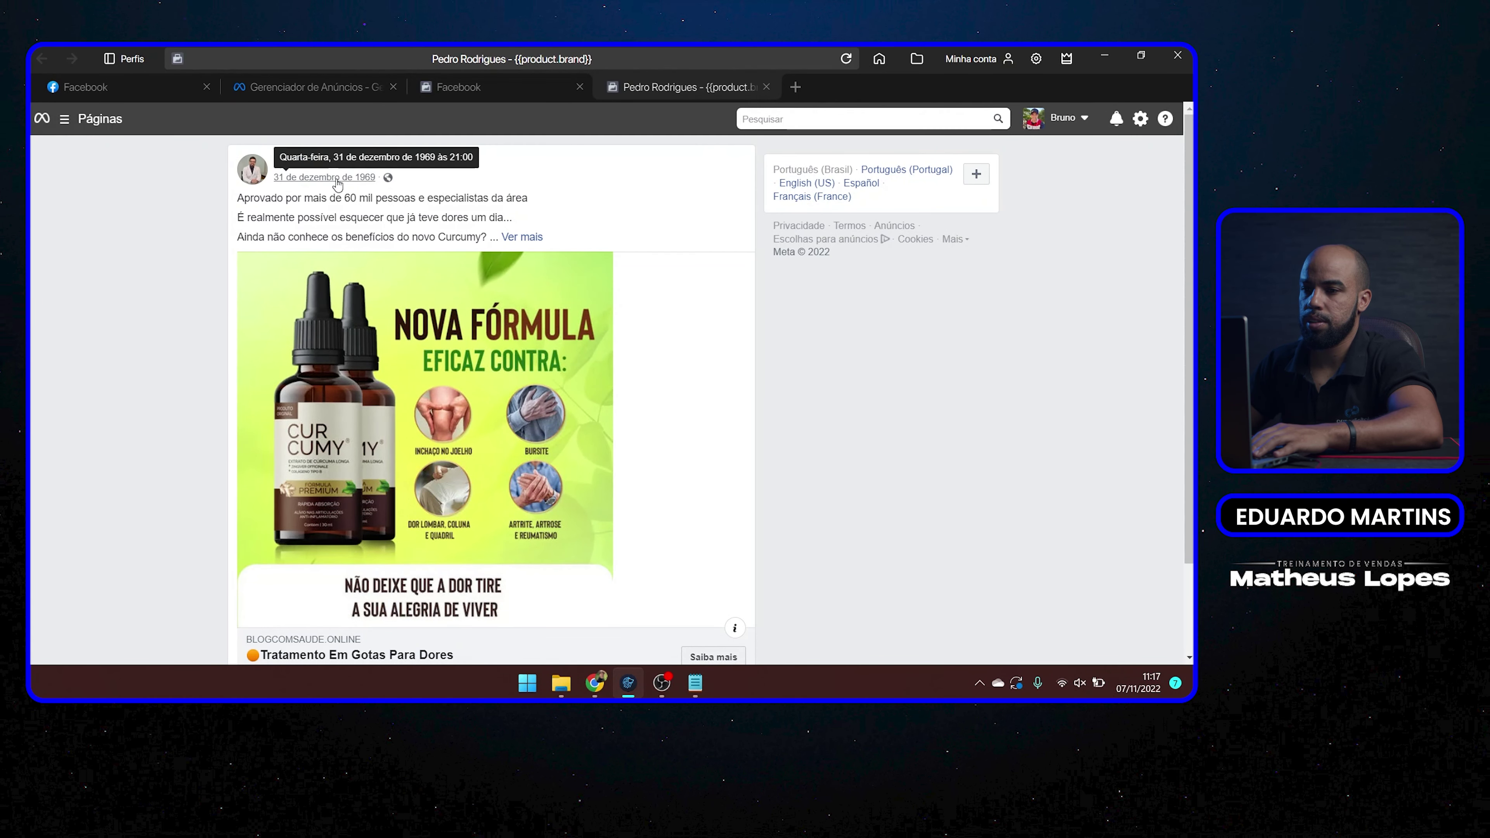
pyautogui.click(337, 177)
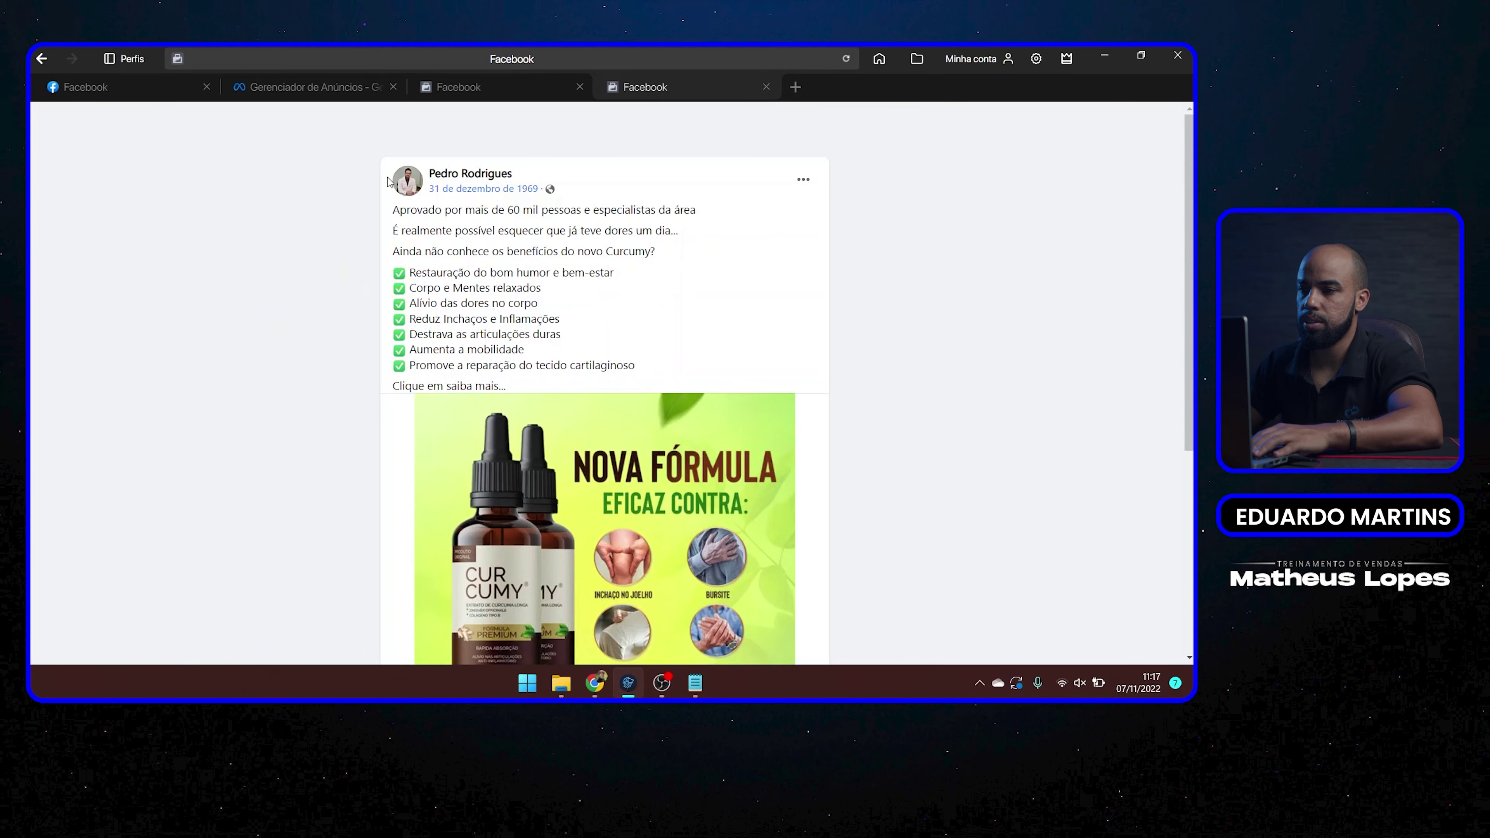
# - Copy the second ad's post ID that follows story_fbid= in the permalink address
pyautogui.click(512, 58)
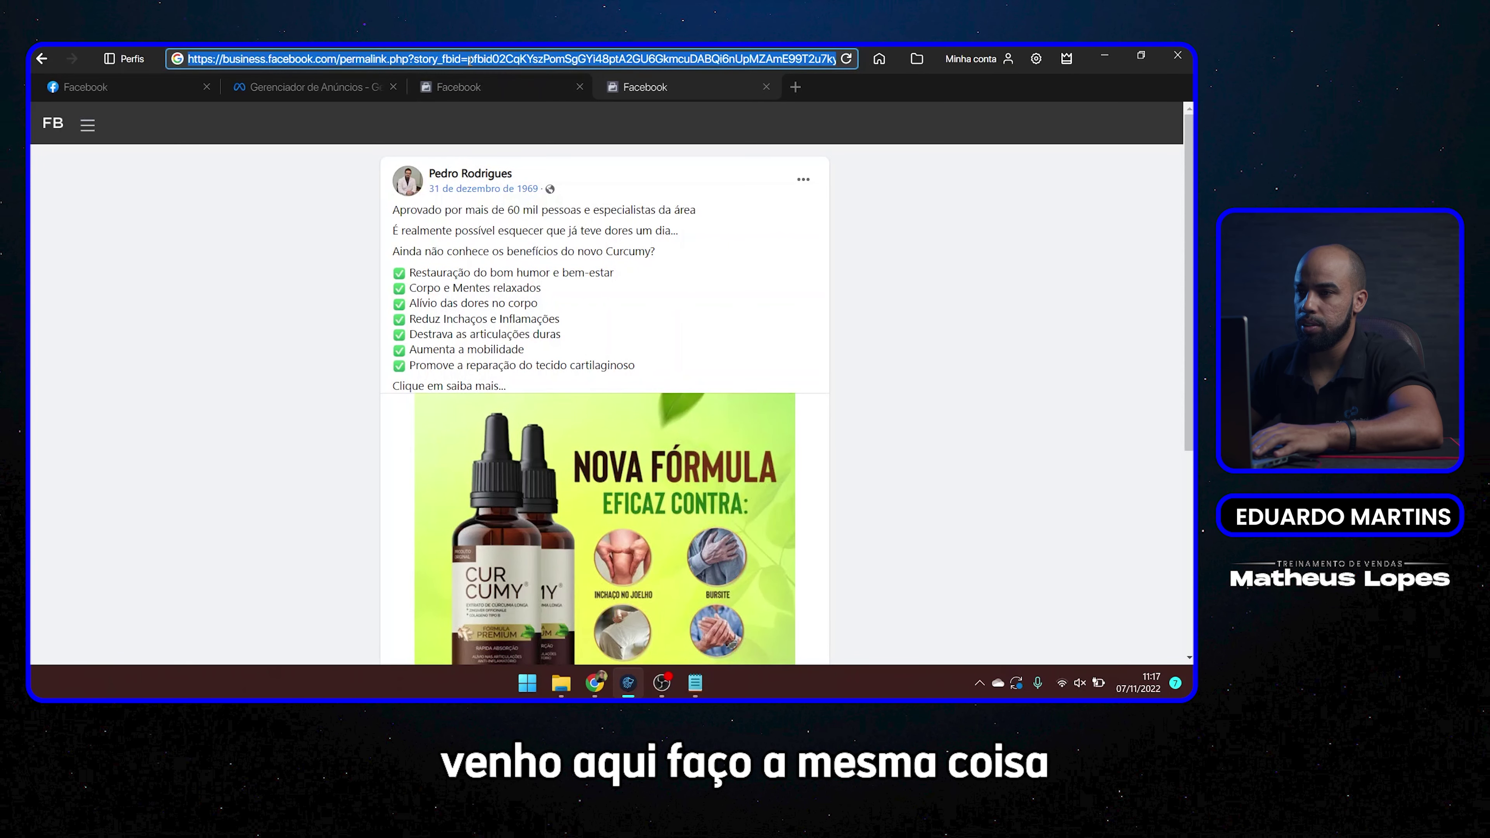
pyautogui.click(479, 59)
pyautogui.moveTo(470, 59); pyautogui.dragTo(839, 59)
pyautogui.moveTo(658, 59); pyautogui.dragTo(723, 59)
pyautogui.hotkey('ctrl', 'c')
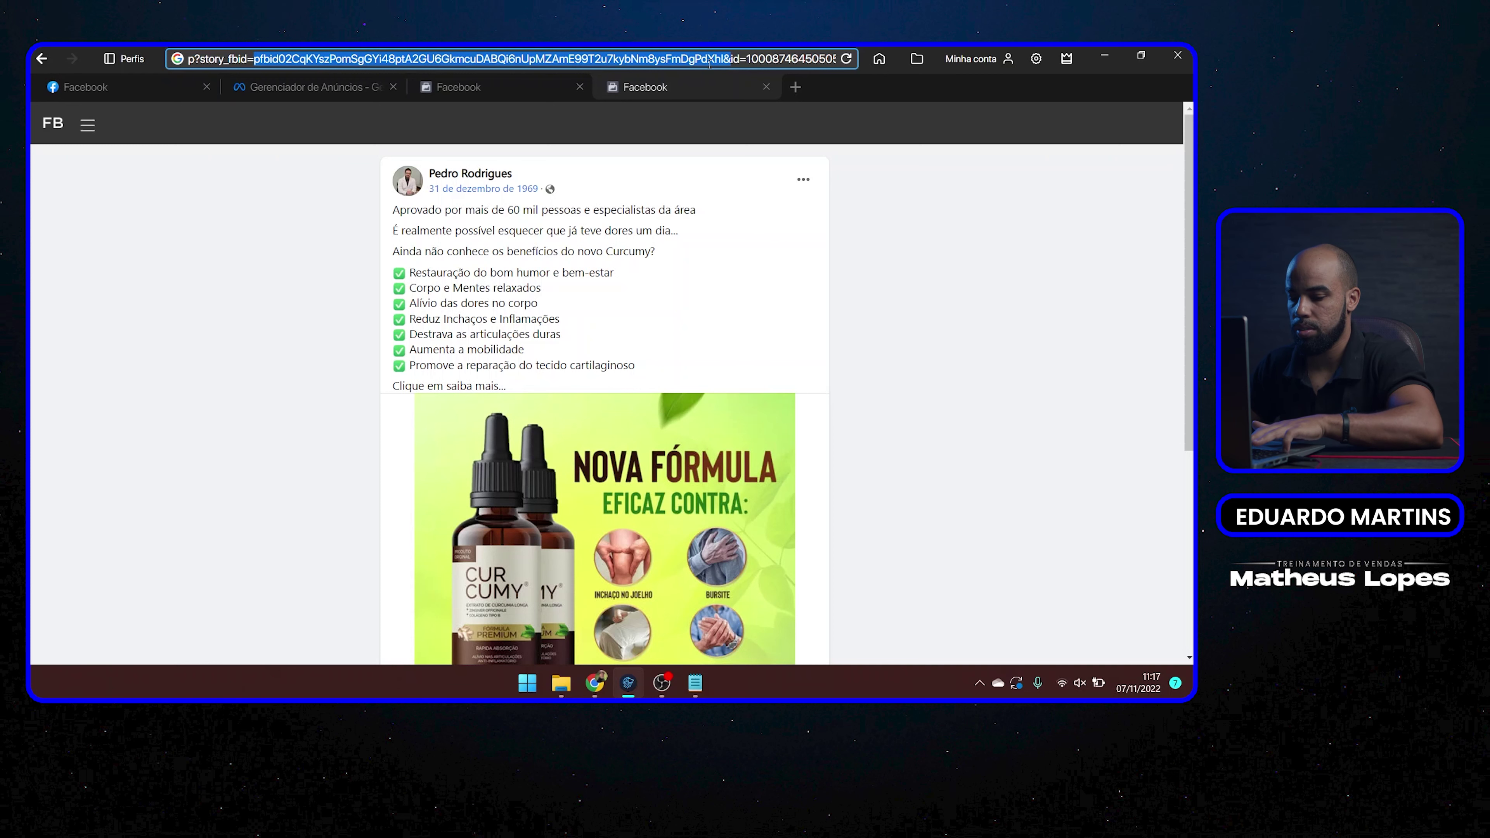
# - Switch to Notepad and paste the second ad's post ID on a new line under conj 02
pyautogui.hotkey('alt', 'Tab')
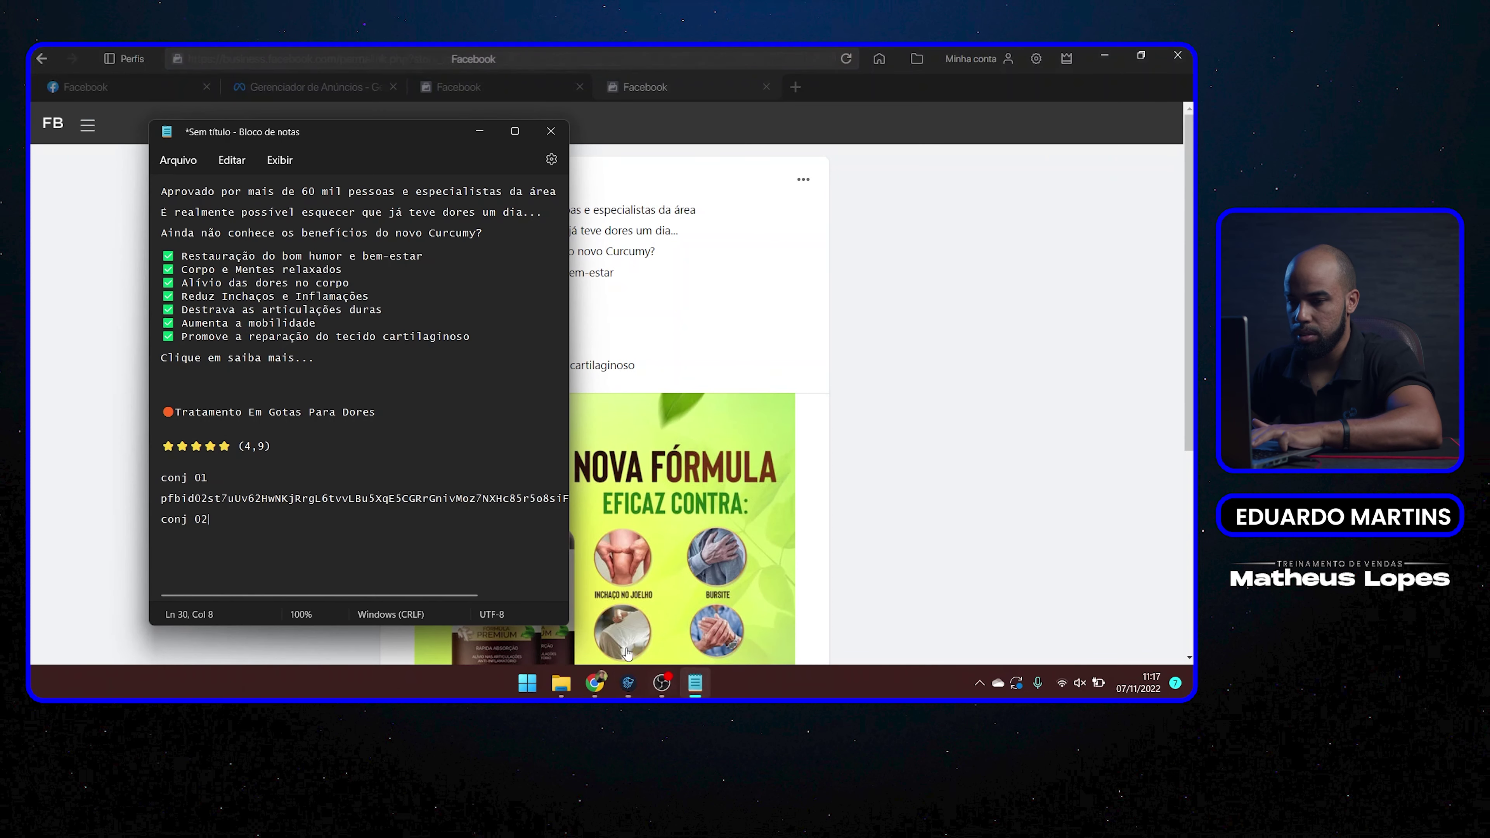
pyautogui.press('Return')
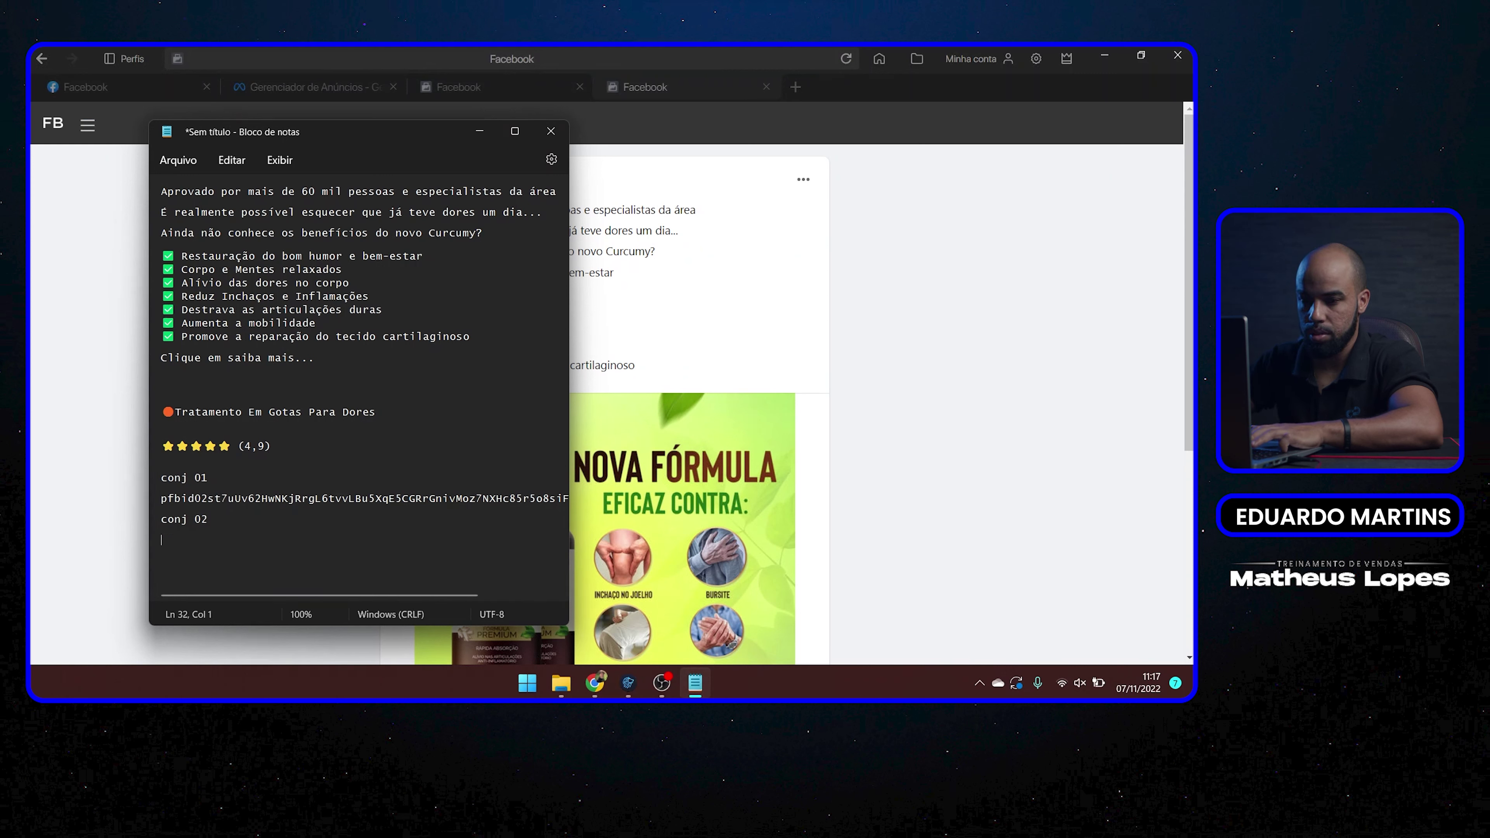
pyautogui.hotkey('ctrl', 'v')
pyautogui.press('Return')
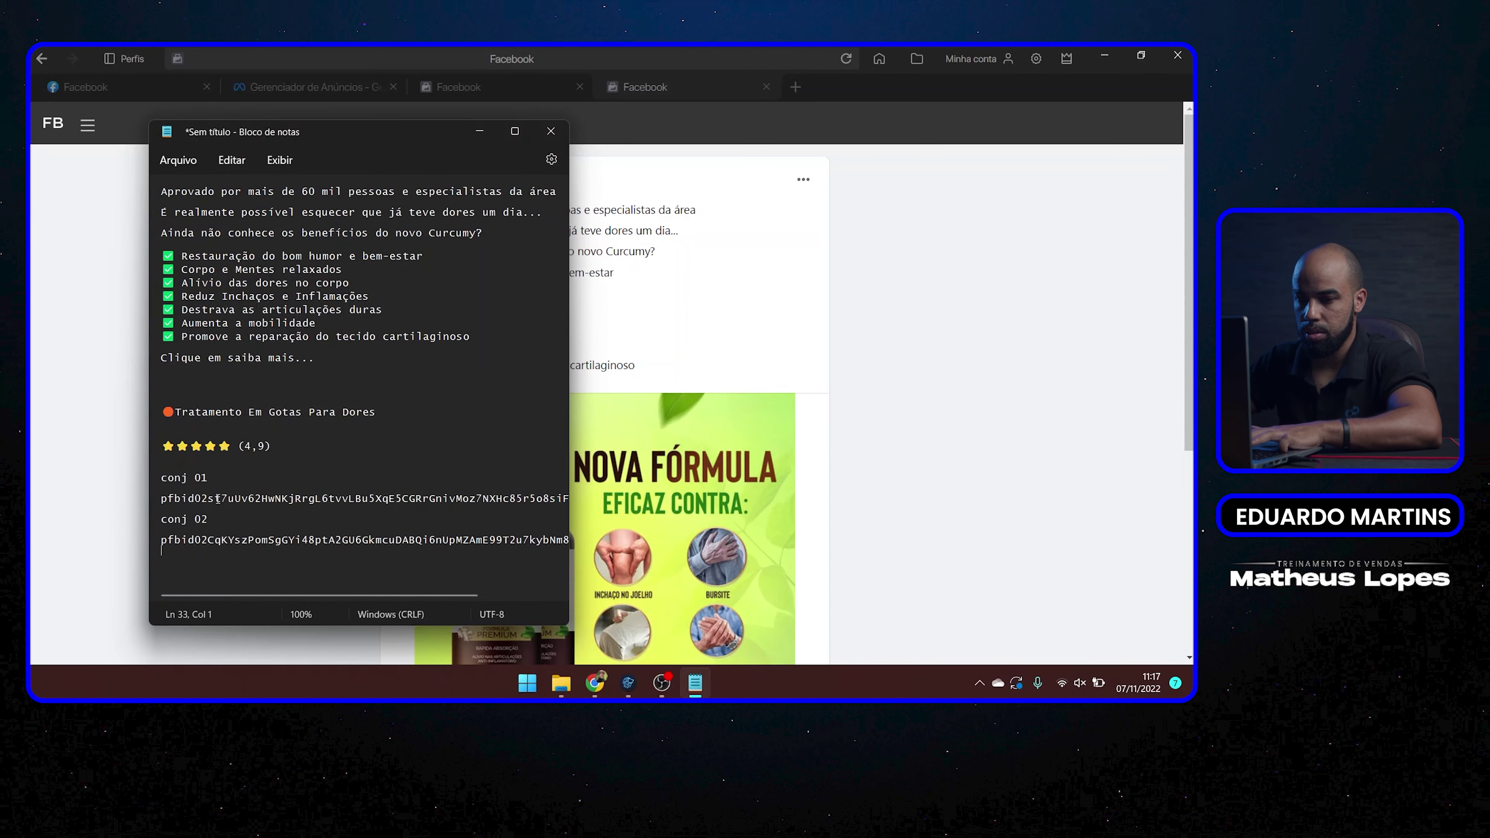
# - Add a Conj 03 label on a new line below the second ad's post ID
pyautogui.write('conj')
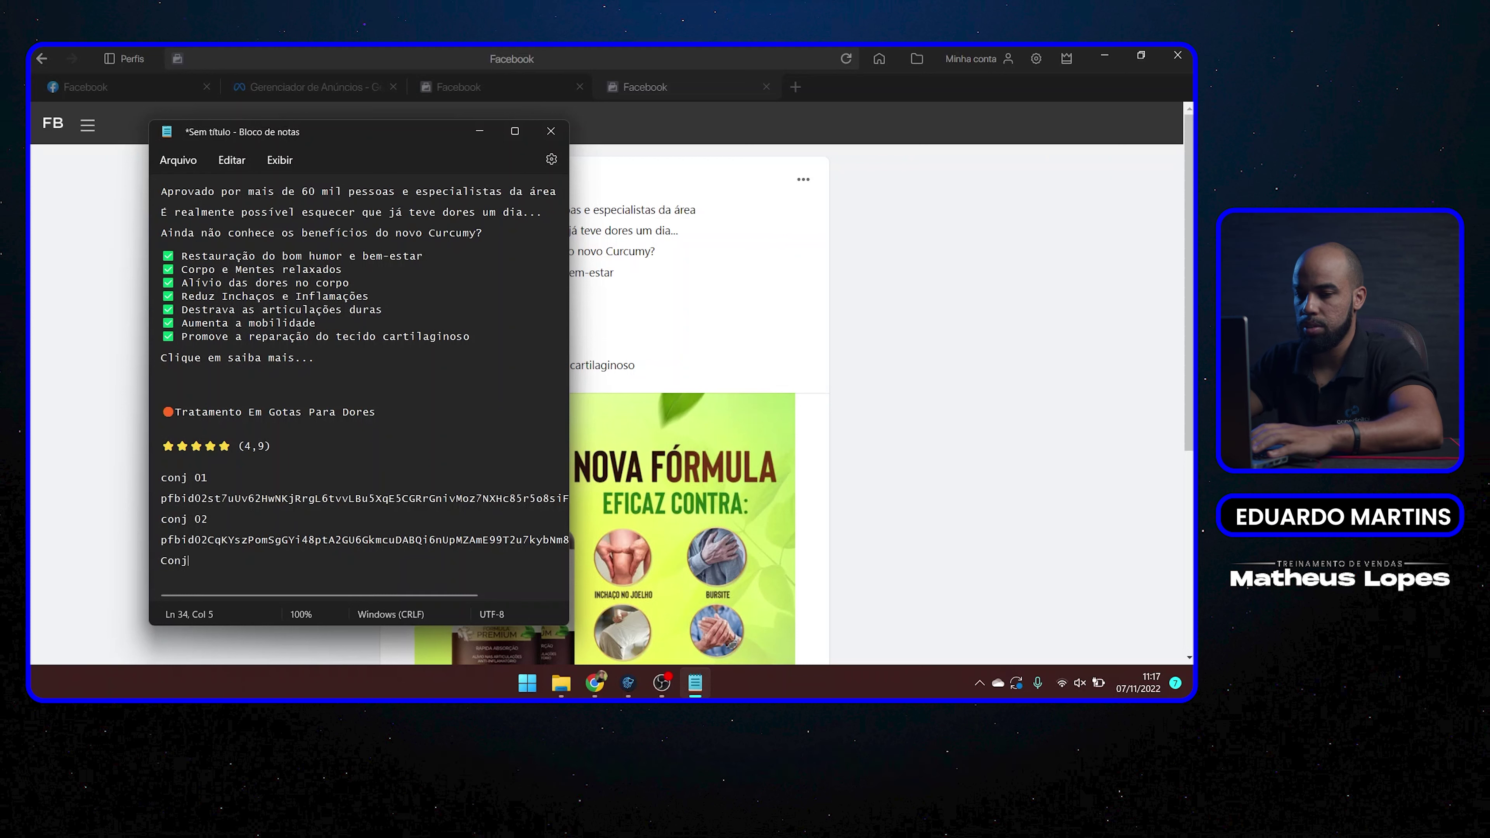
pyautogui.write(' 03')
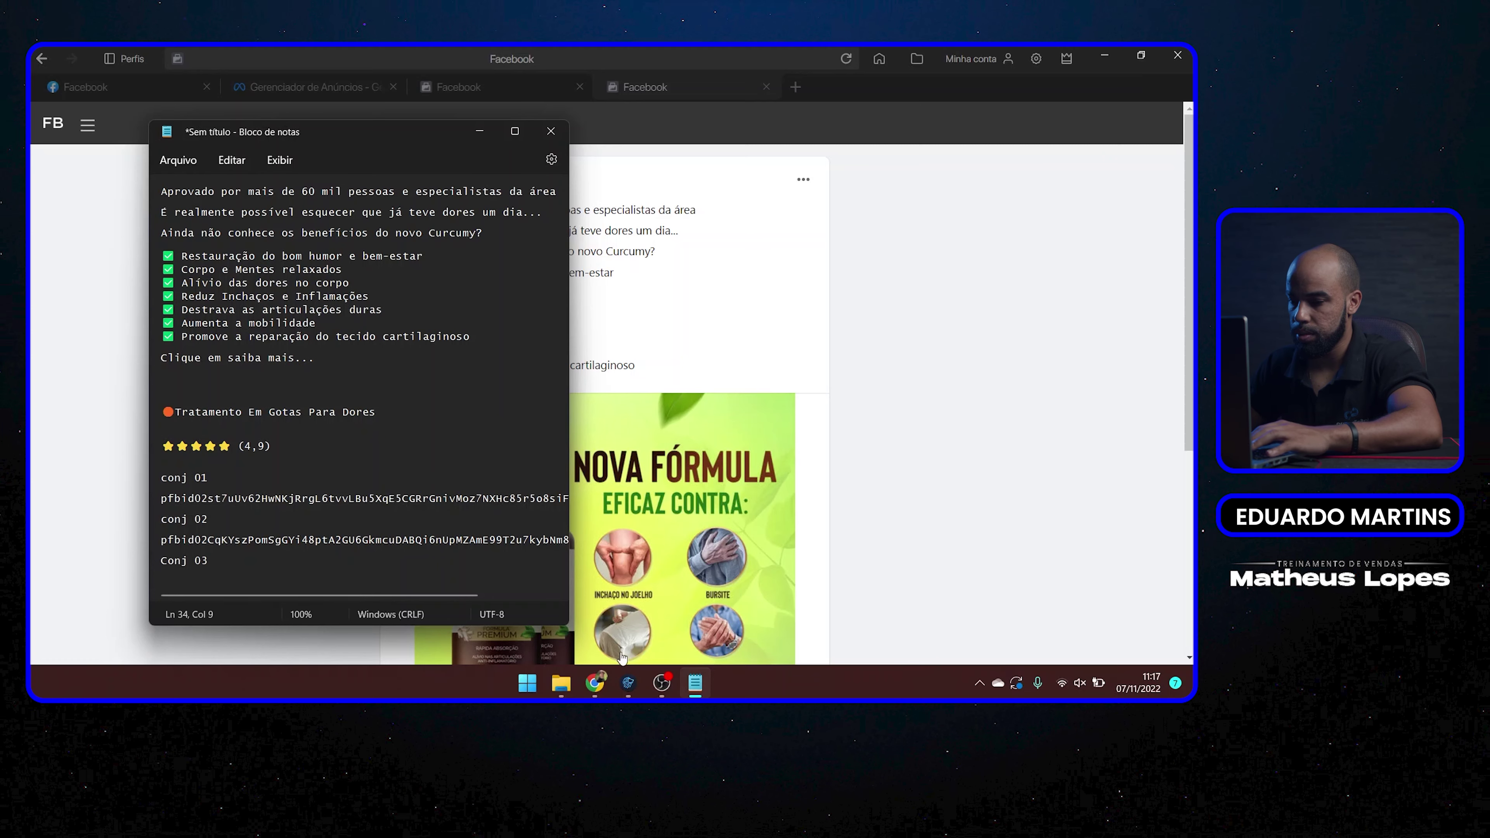
pyautogui.click(696, 682)
pyautogui.click(696, 683)
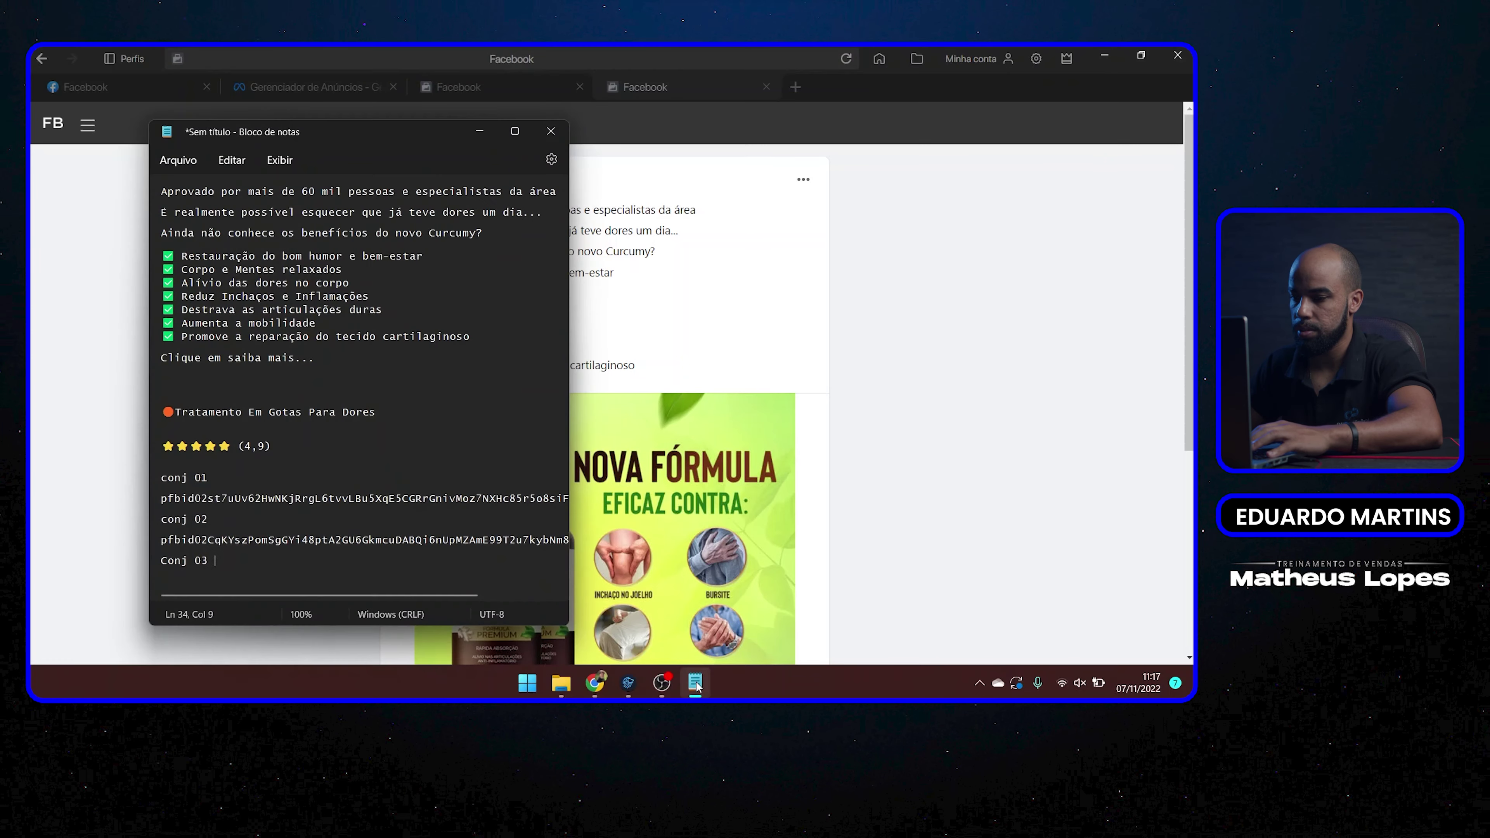
# - Switch to the browser's ad preview and open the third of the three ads as a Facebook post with comments
pyautogui.click(662, 684)
pyautogui.click(661, 684)
pyautogui.click(628, 684)
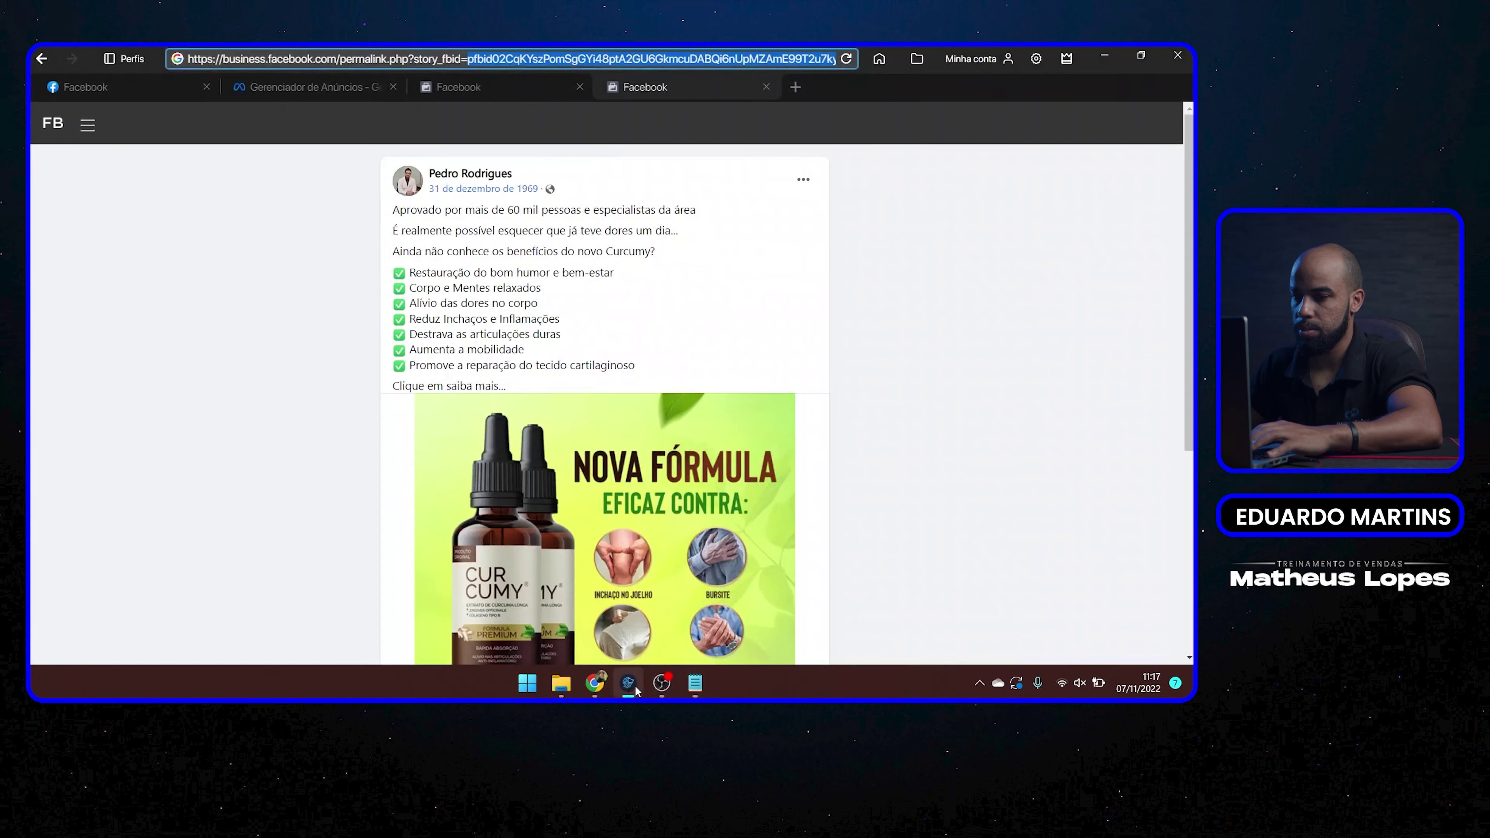
pyautogui.click(538, 94)
pyautogui.click(376, 93)
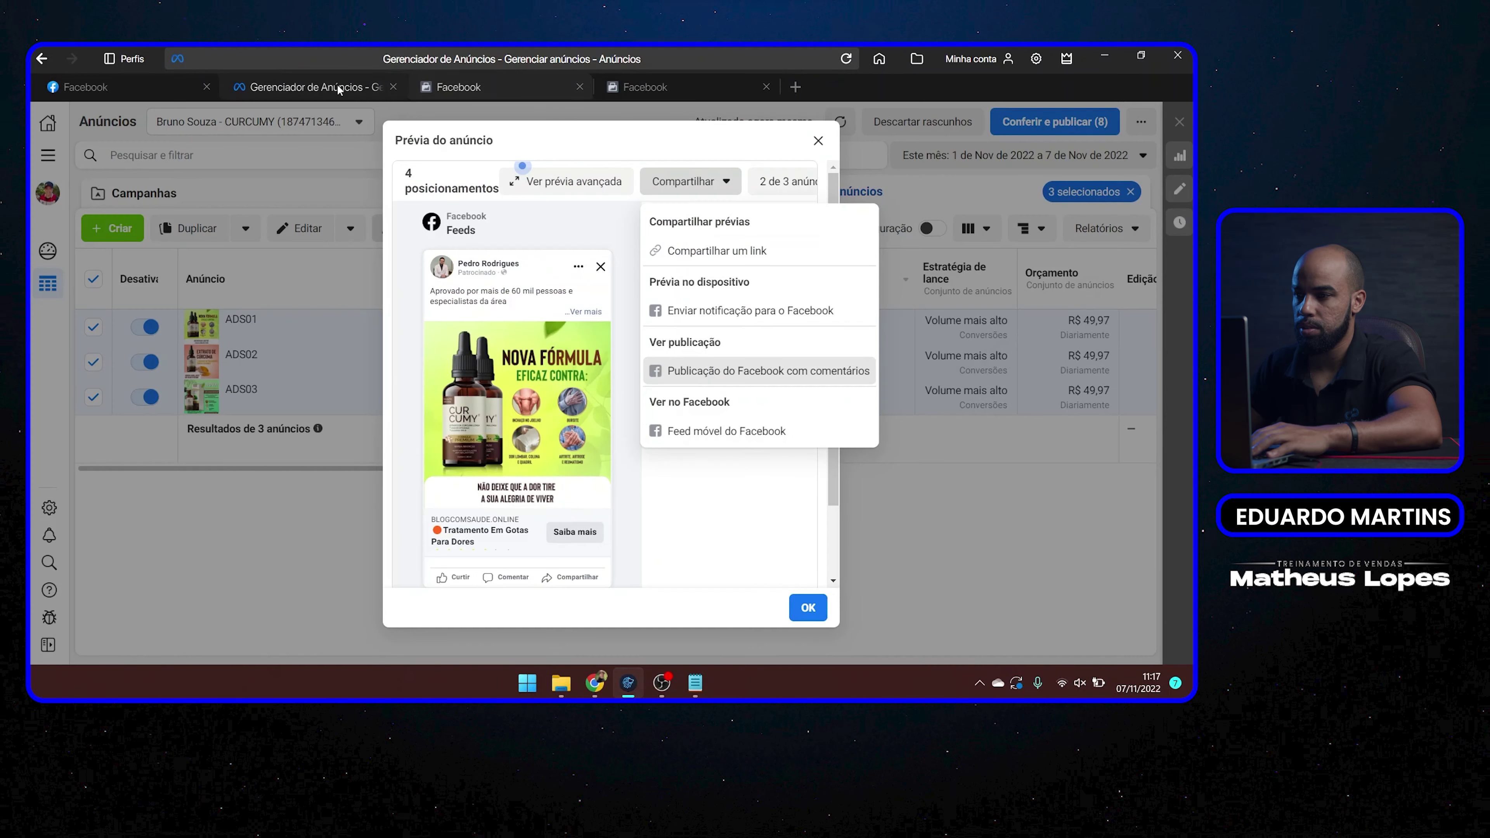
pyautogui.click(780, 182)
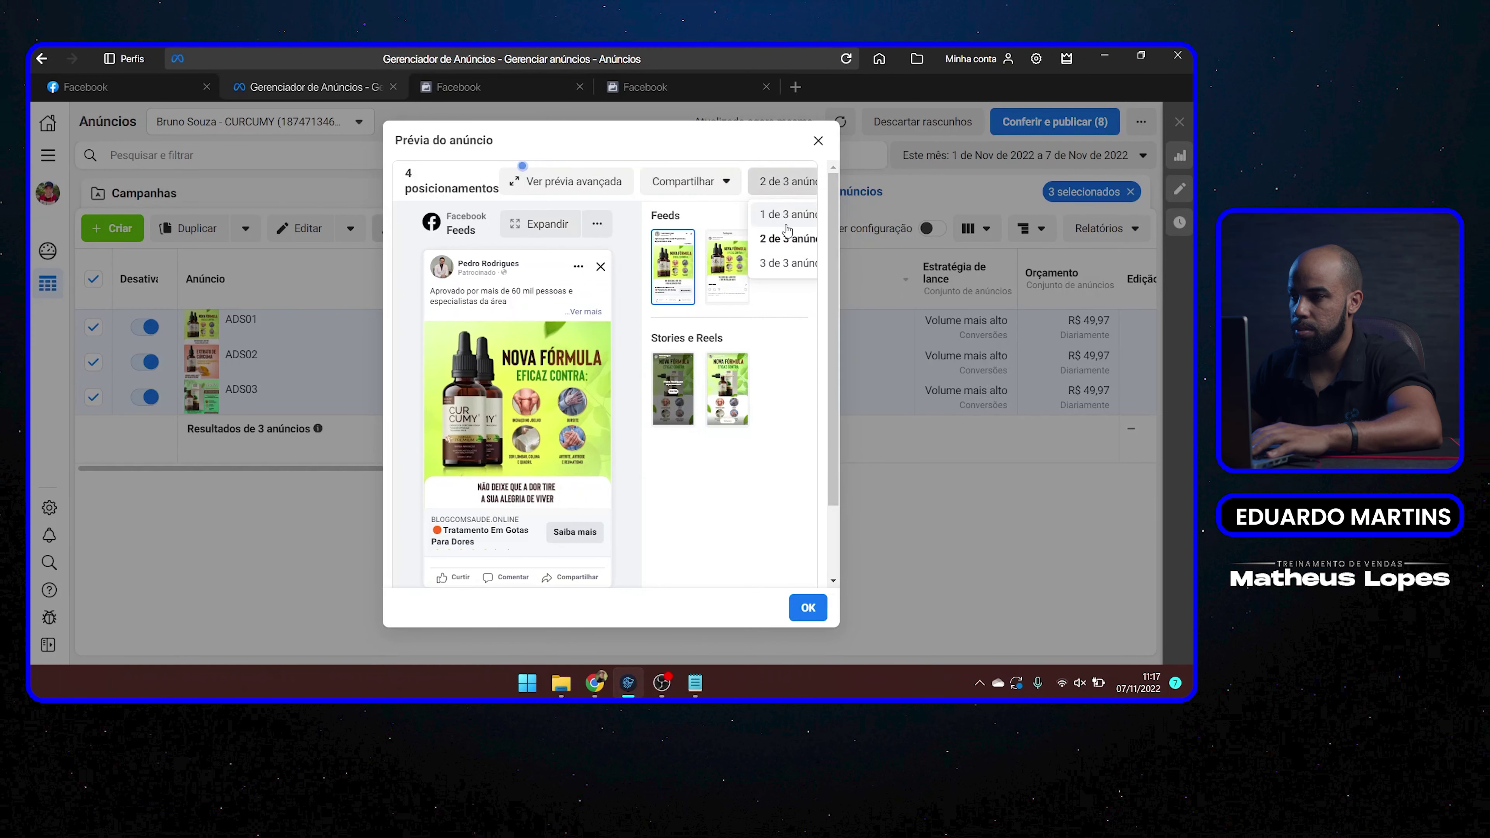
pyautogui.click(781, 265)
pyautogui.click(710, 186)
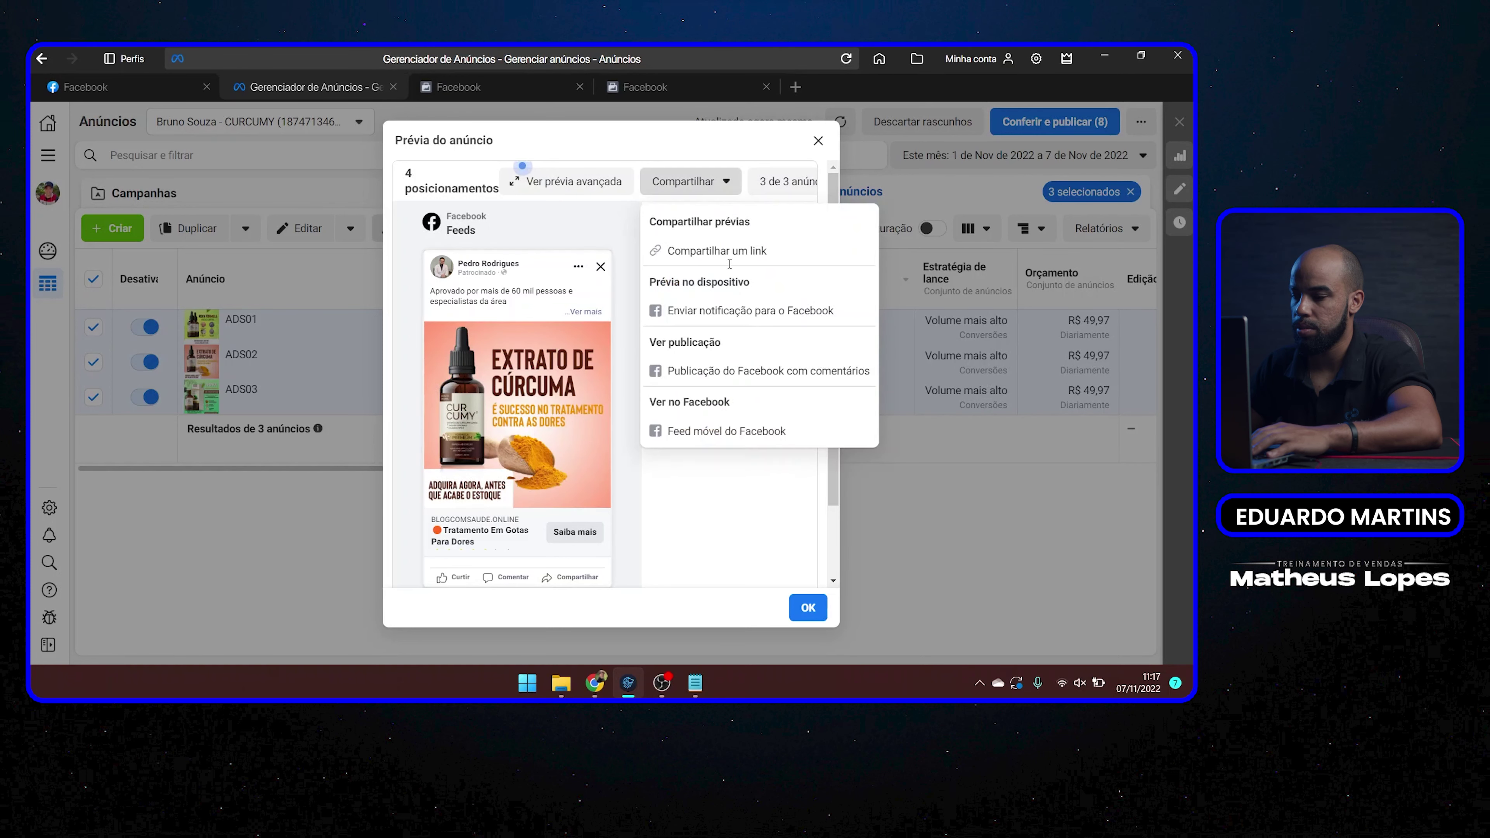
pyautogui.click(741, 367)
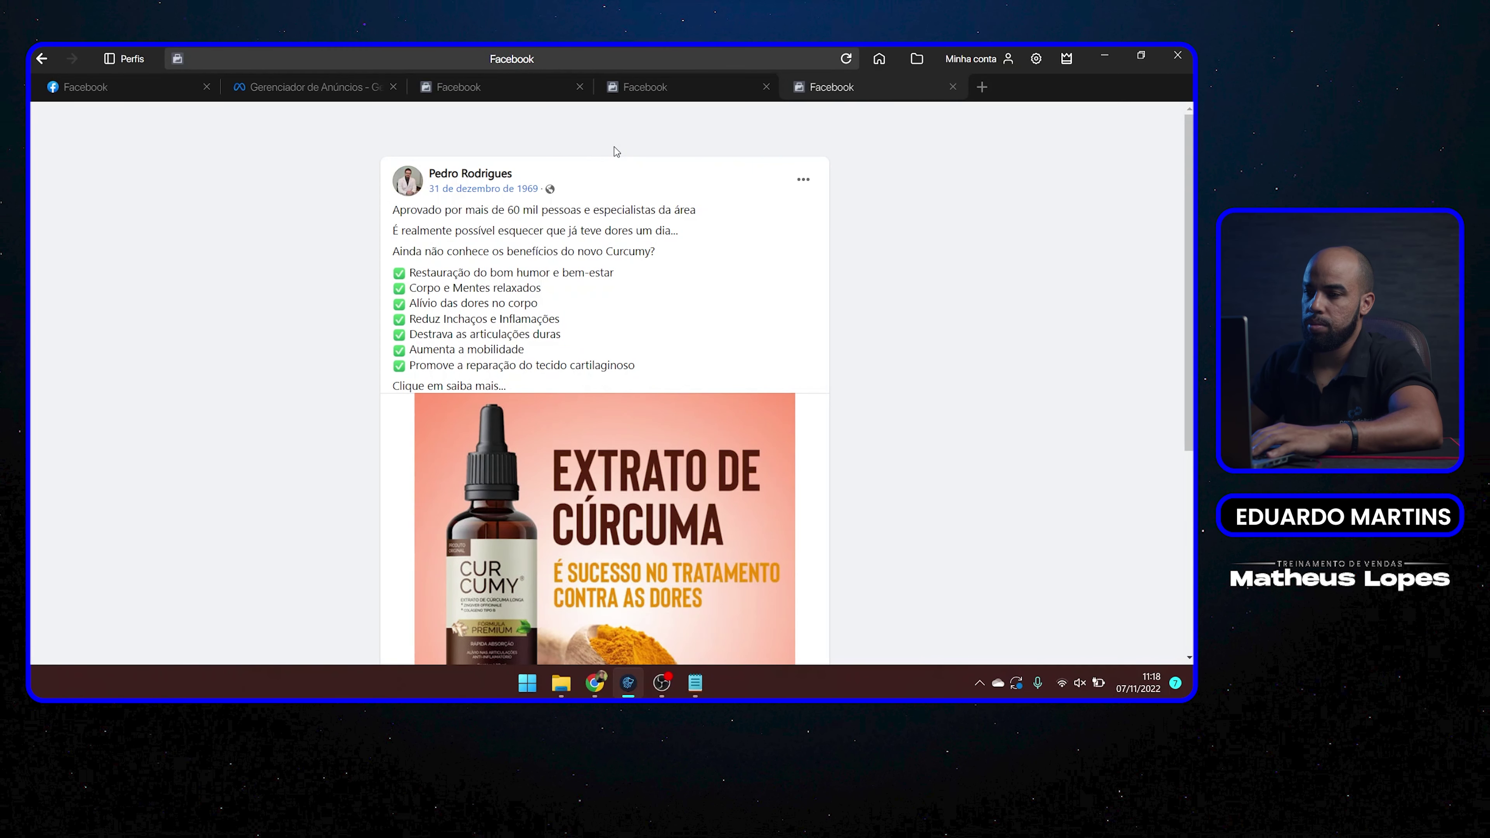
# - Copy the third ad's post ID between story_fbid= and &id in the permalink address
pyautogui.doubleClick(566, 59)
pyautogui.click(568, 59)
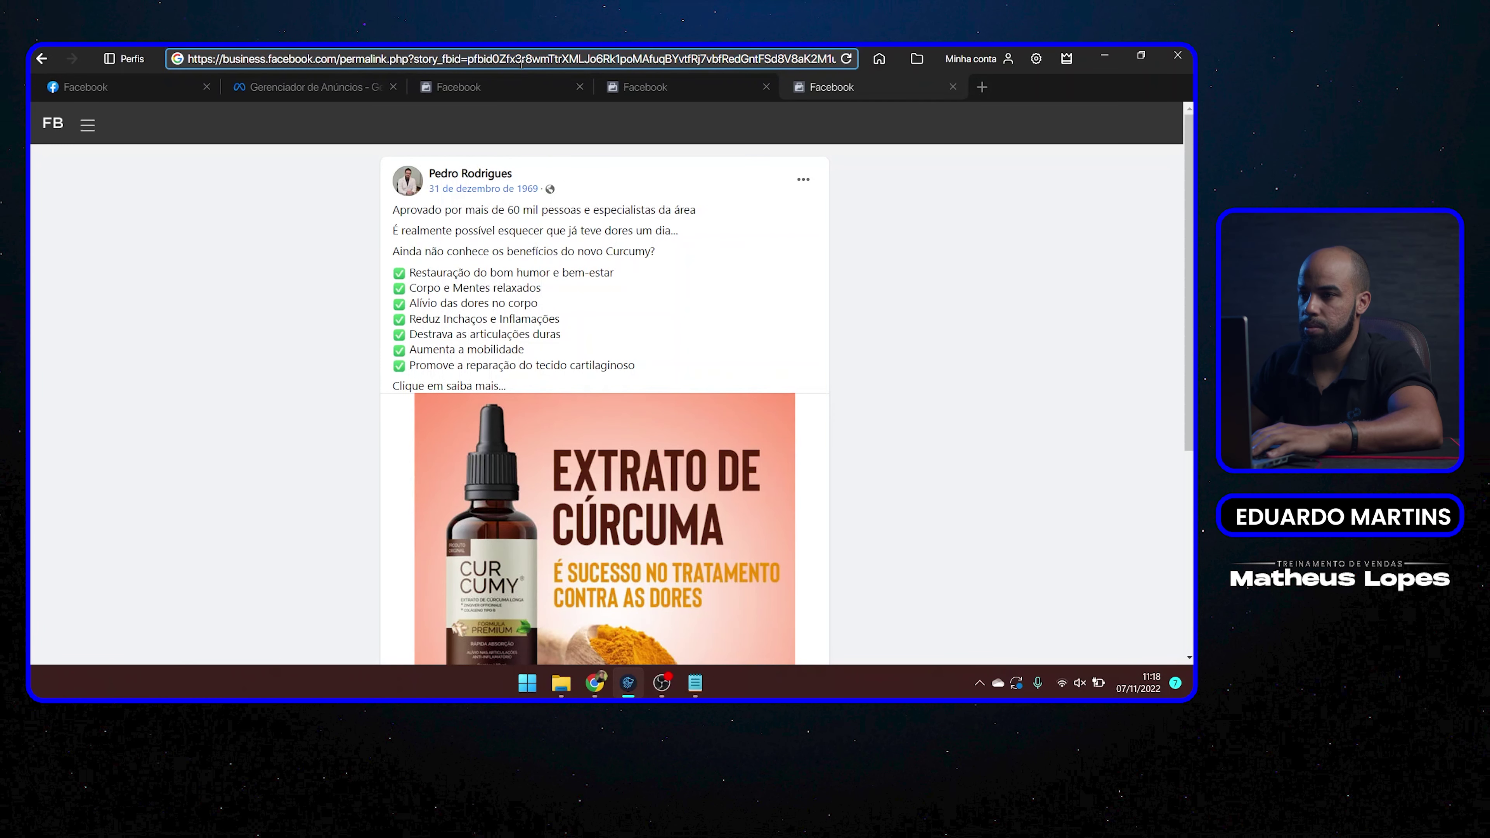
pyautogui.doubleClick(493, 59)
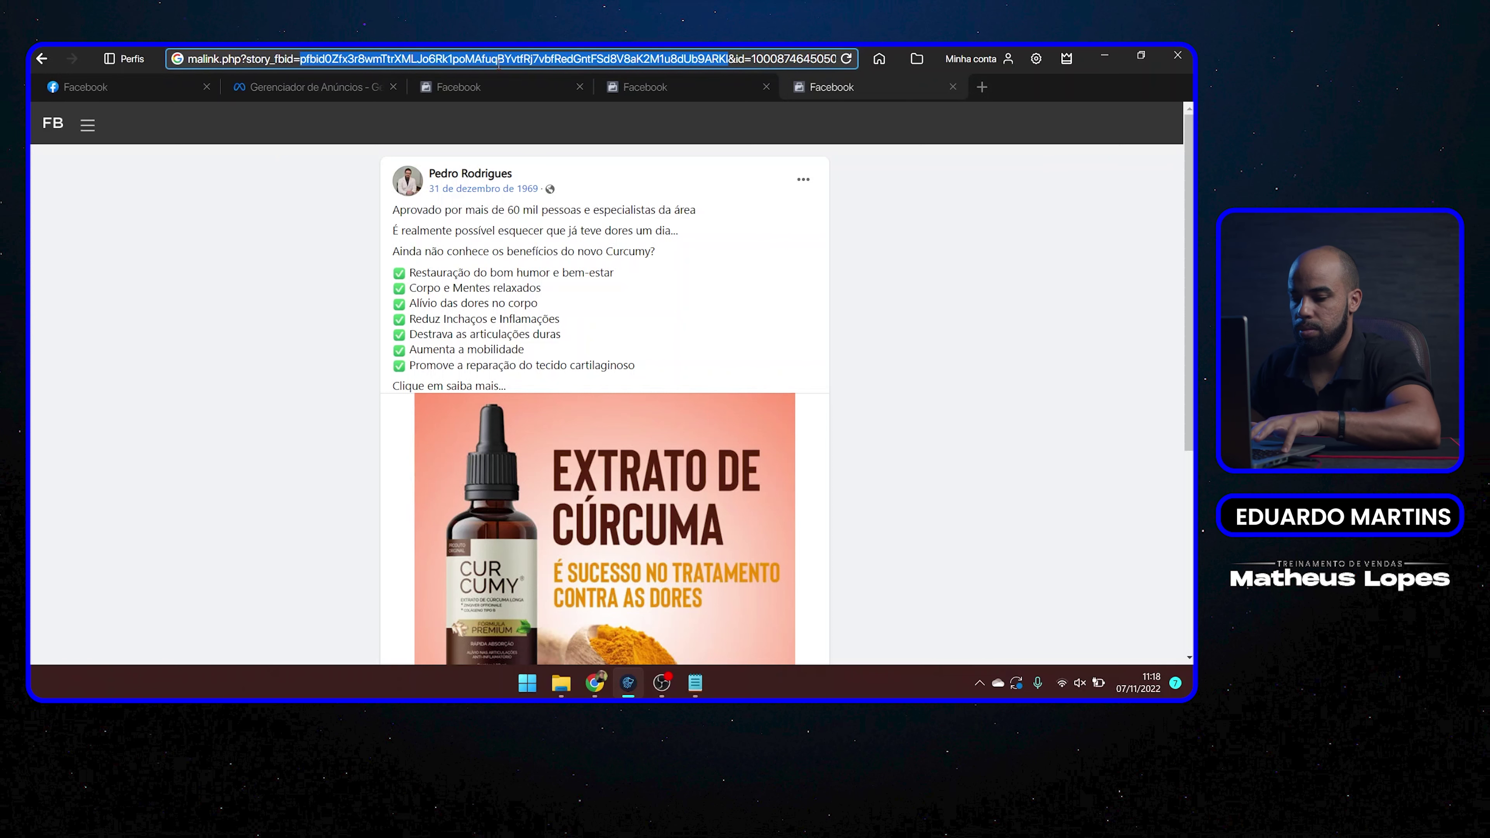
# - Switch to Notepad and paste the third ad's post ID on a new line under Conj 03
pyautogui.click(696, 684)
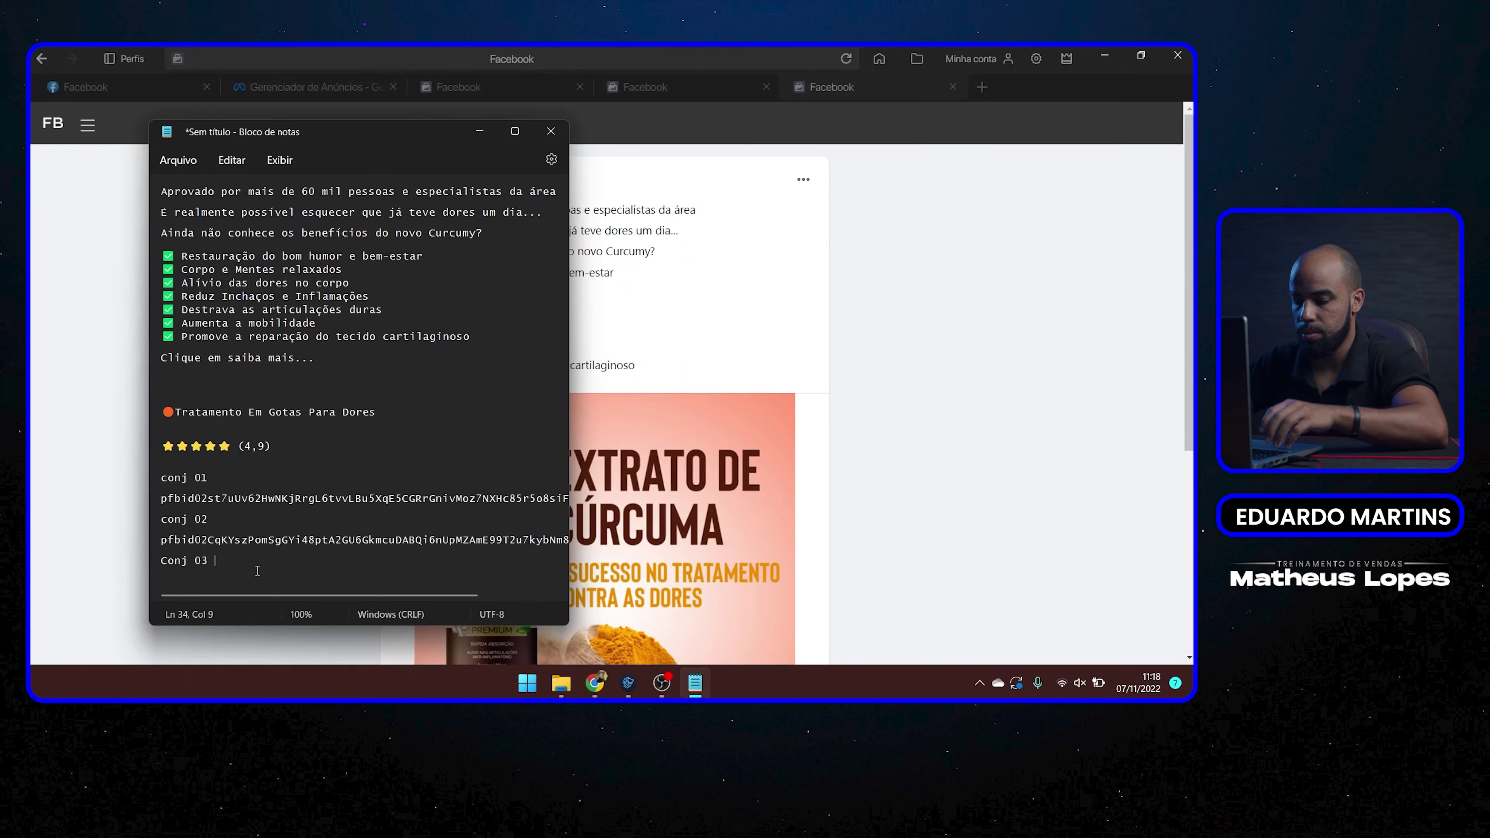
pyautogui.press('Return')
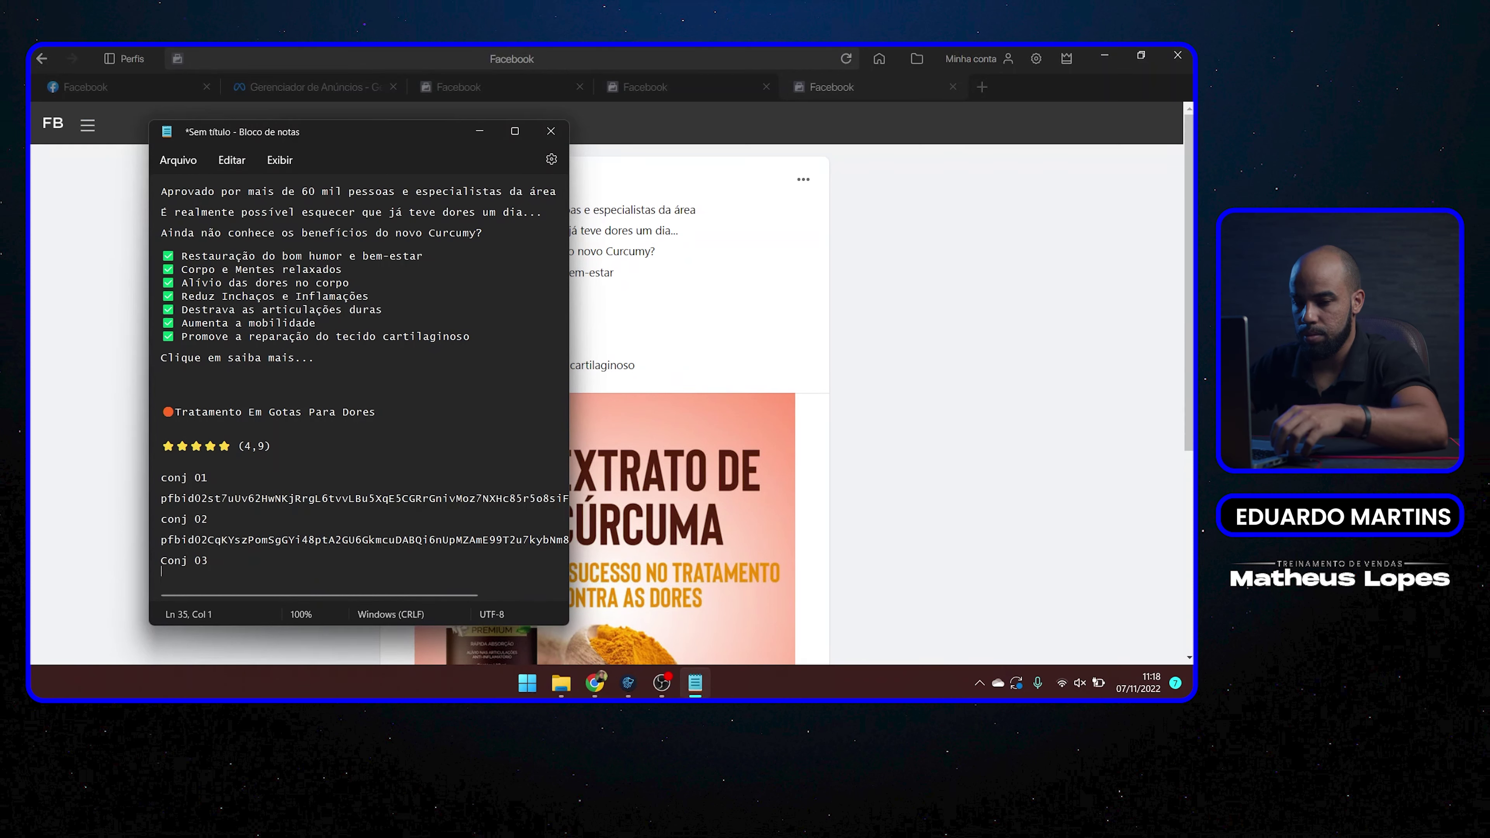
pyautogui.hotkey('ctrl', 'v')
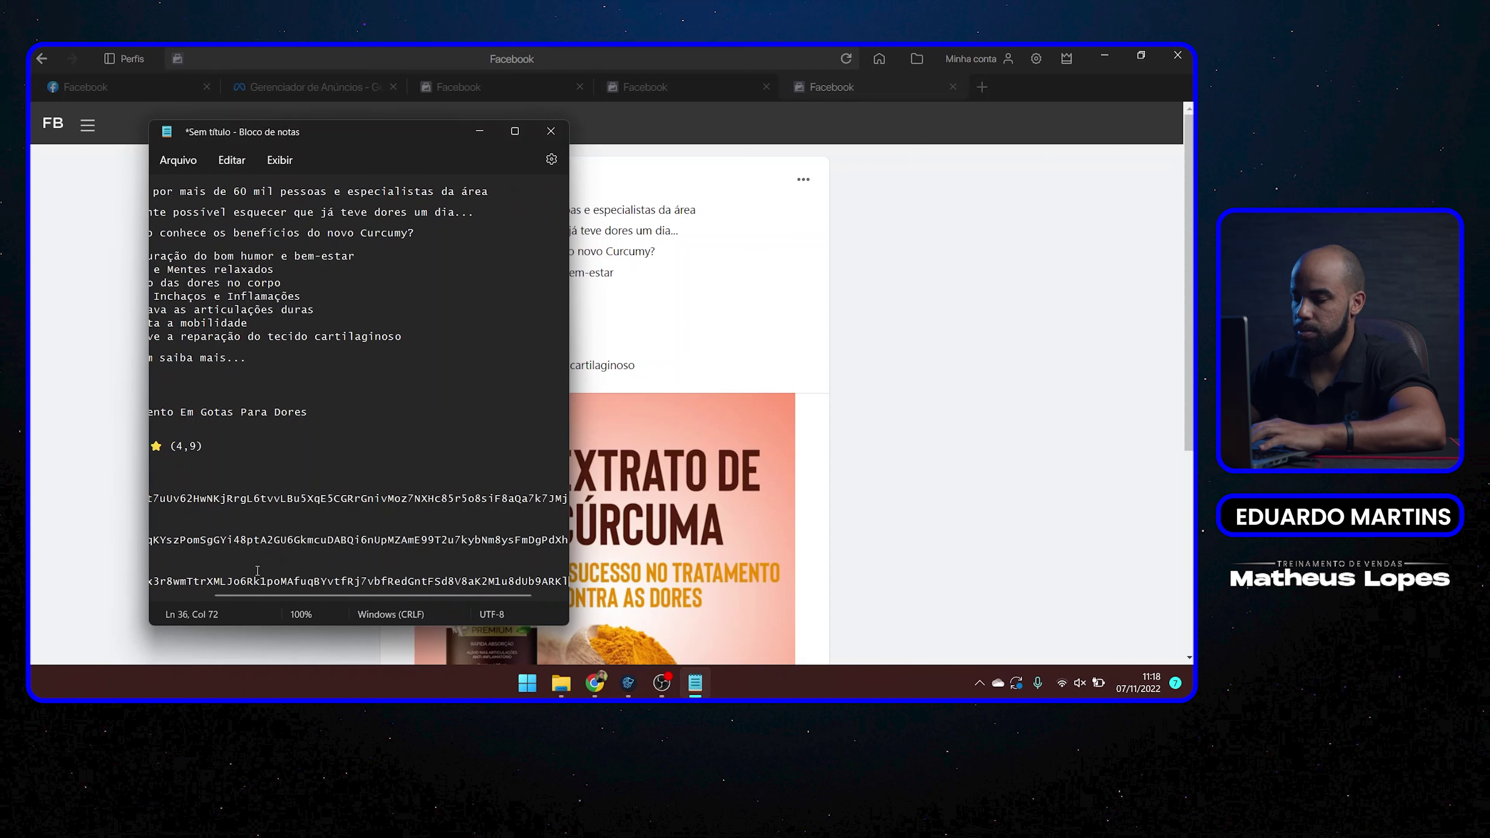
# - Remove the trailing & from the conj 02 and conj 01 post IDs
pyautogui.hscroll(1, 463, 551)
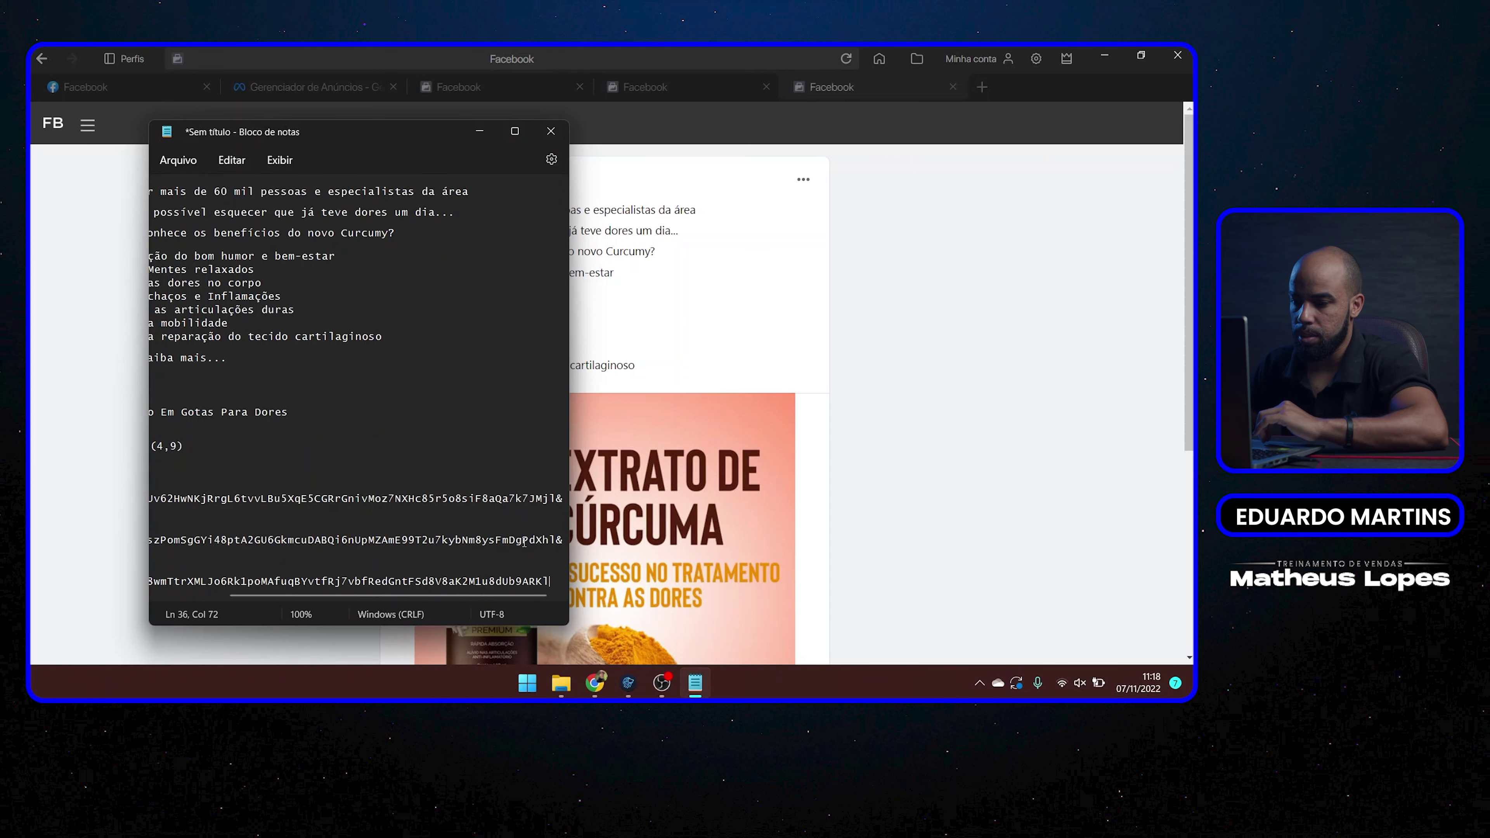
pyautogui.rightClick(566, 538)
pyautogui.click(563, 538)
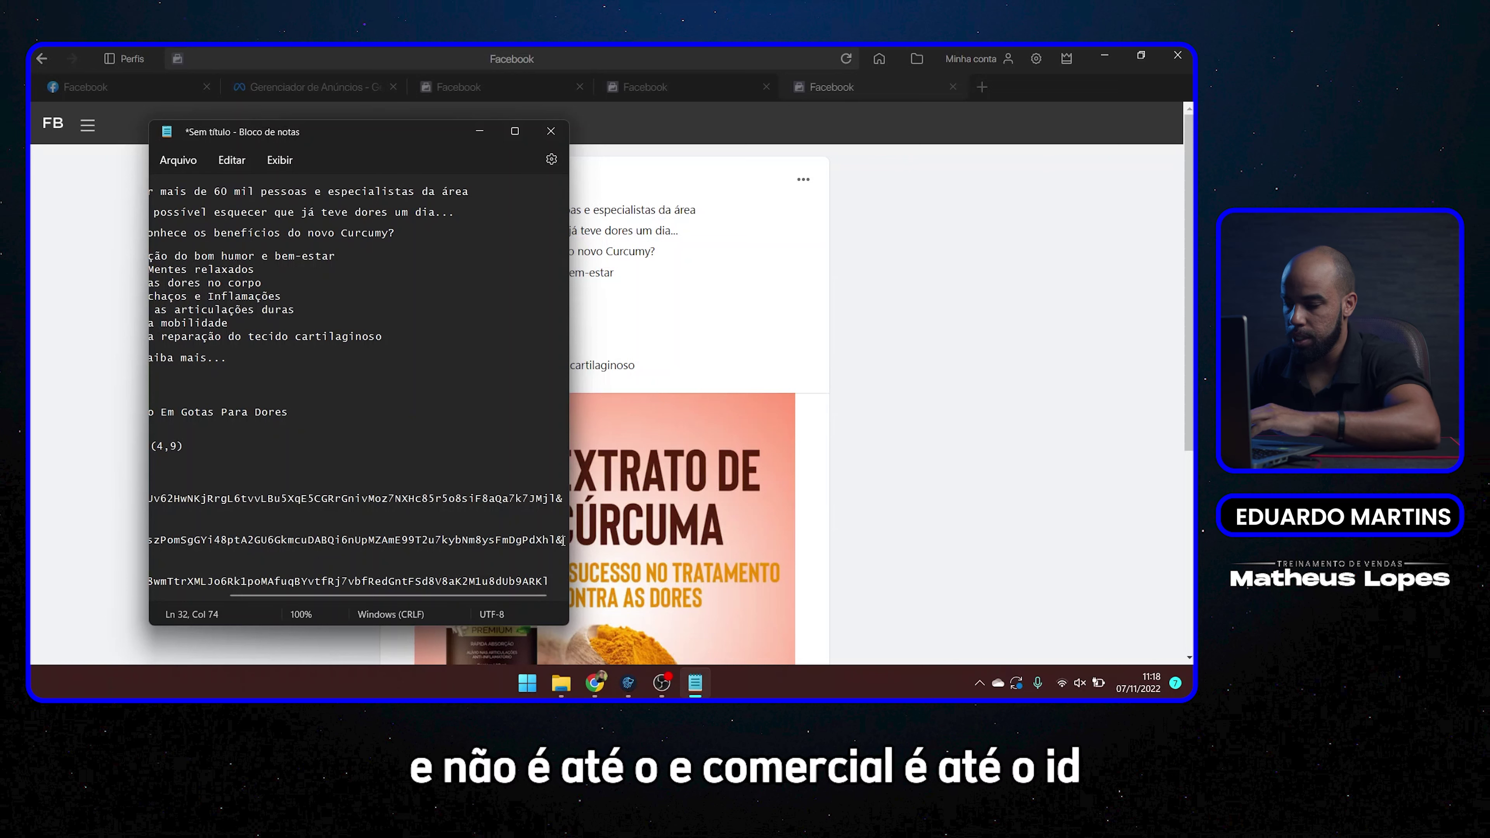
pyautogui.press('BackSpace')
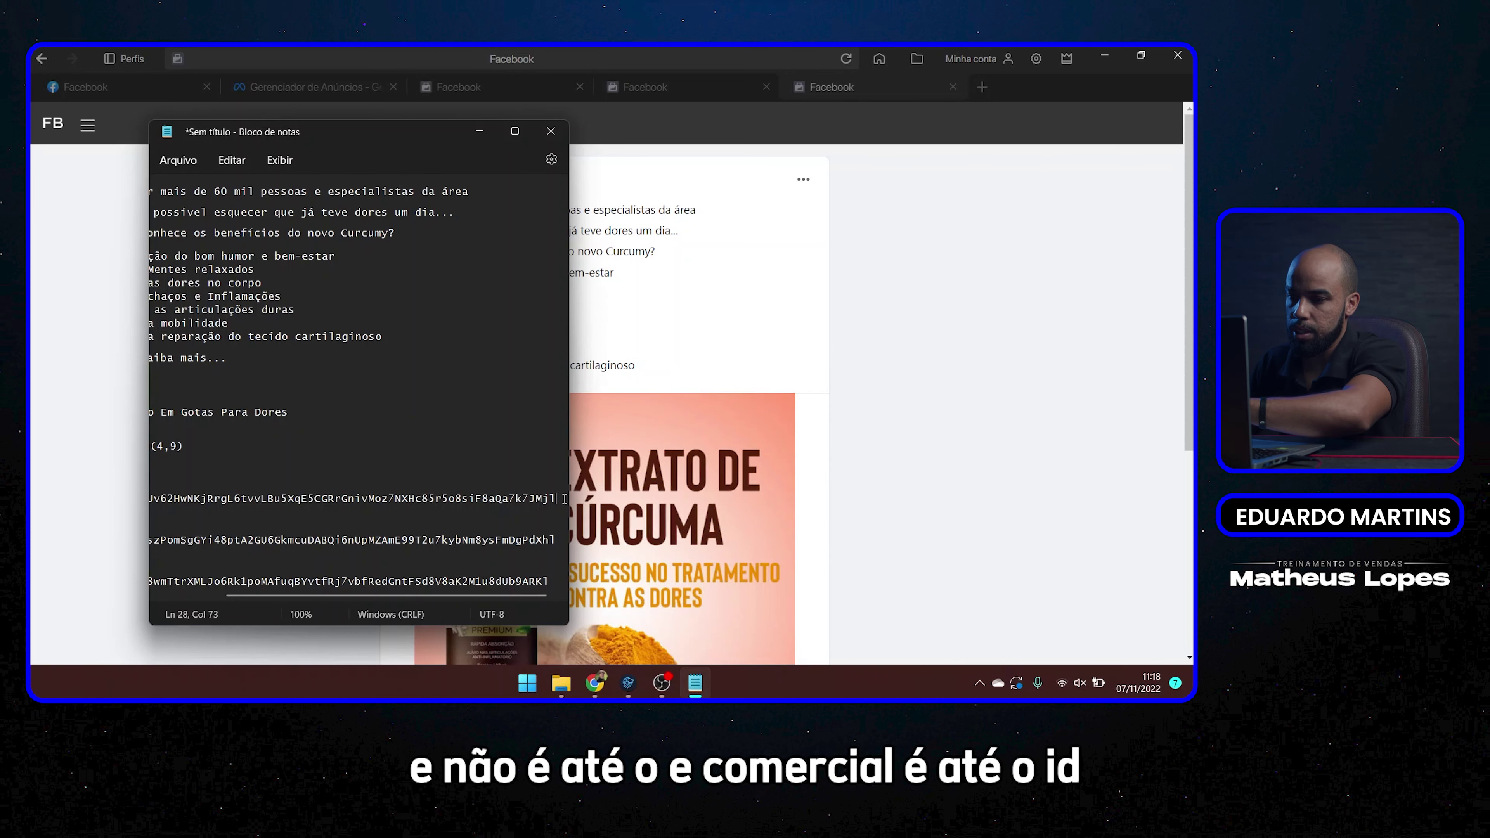
# - Switch to the browser and highlight the post ID in the third ad's permalink, ending just before the &
pyautogui.click(743, 152)
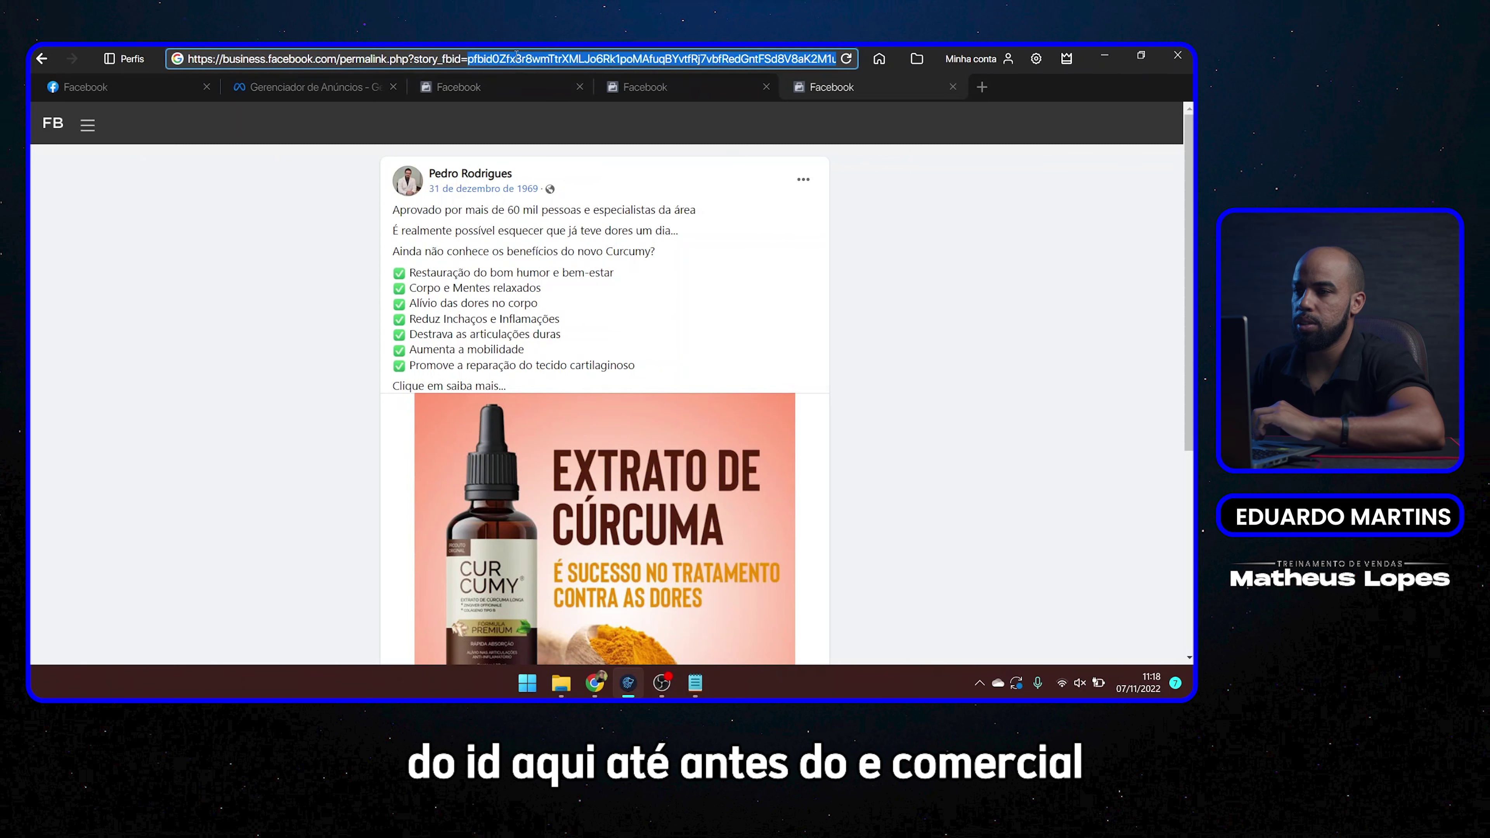
pyautogui.moveTo(469, 58); pyautogui.dragTo(724, 59)
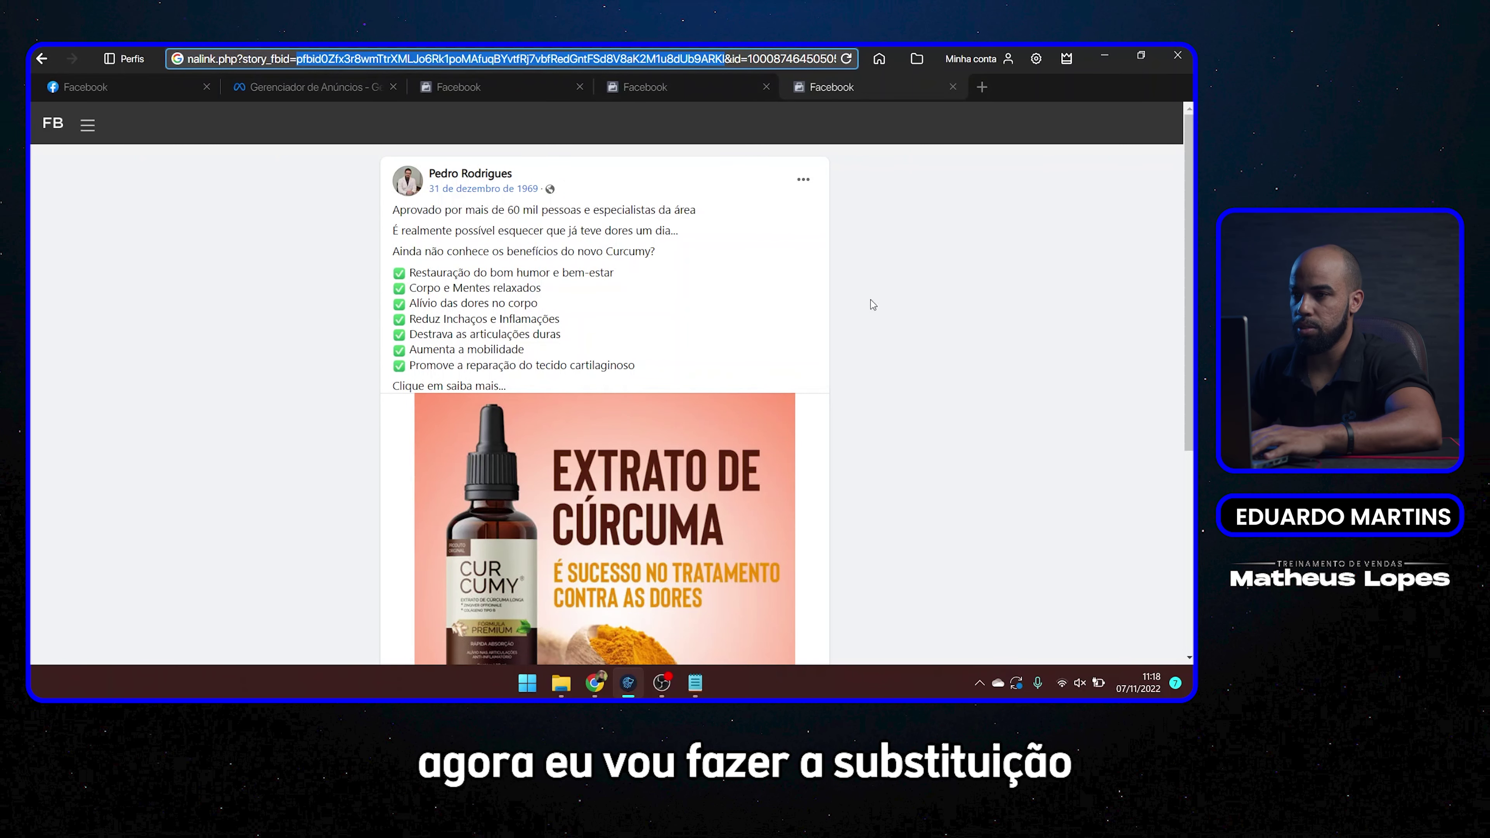
# - Back in the ads manager, close the ad preview, select only the Conj 02 ad set and list its ads
pyautogui.click(333, 87)
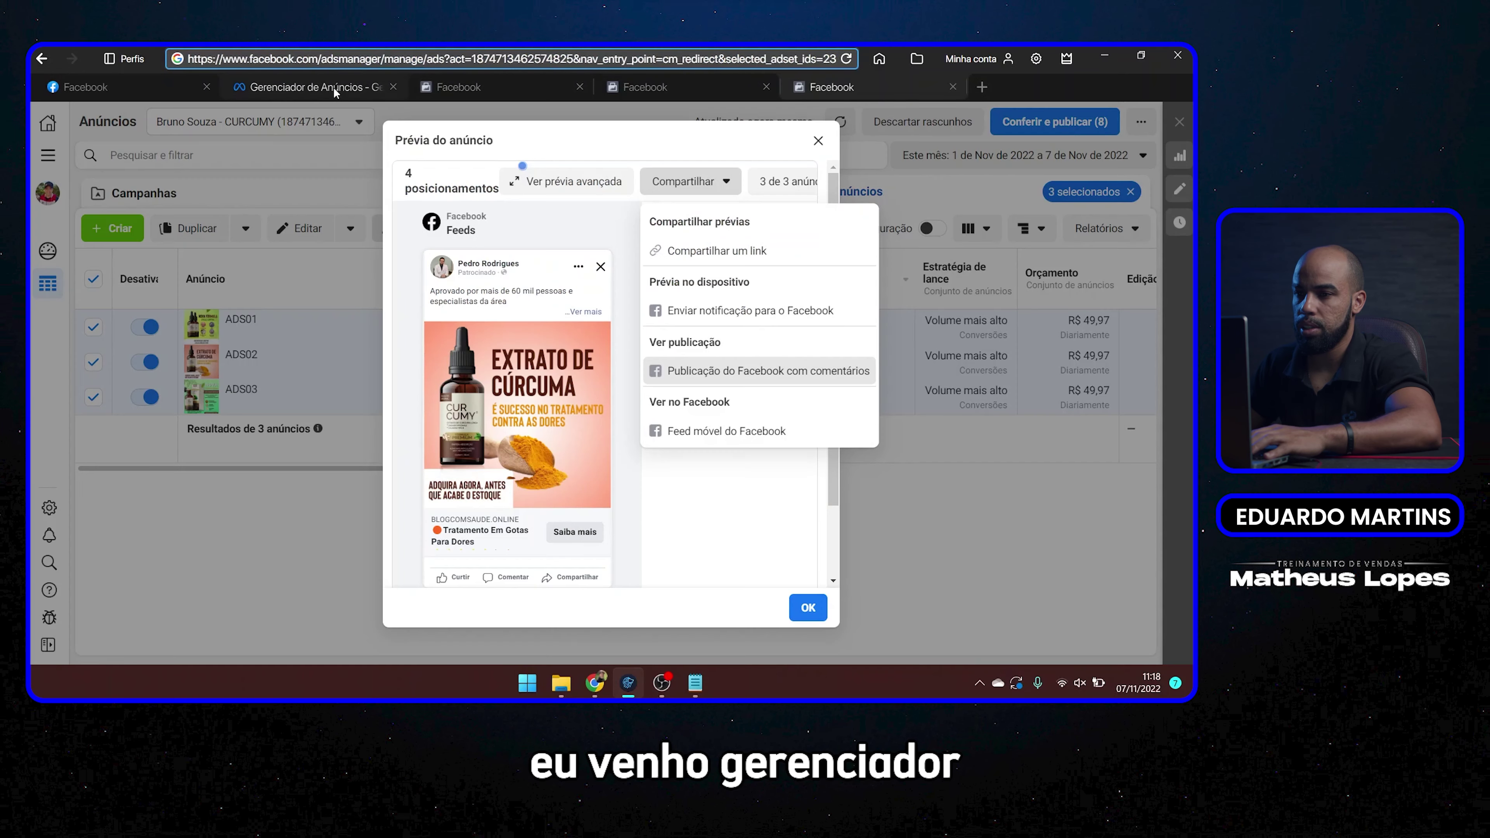
pyautogui.click(818, 140)
pyautogui.click(818, 140)
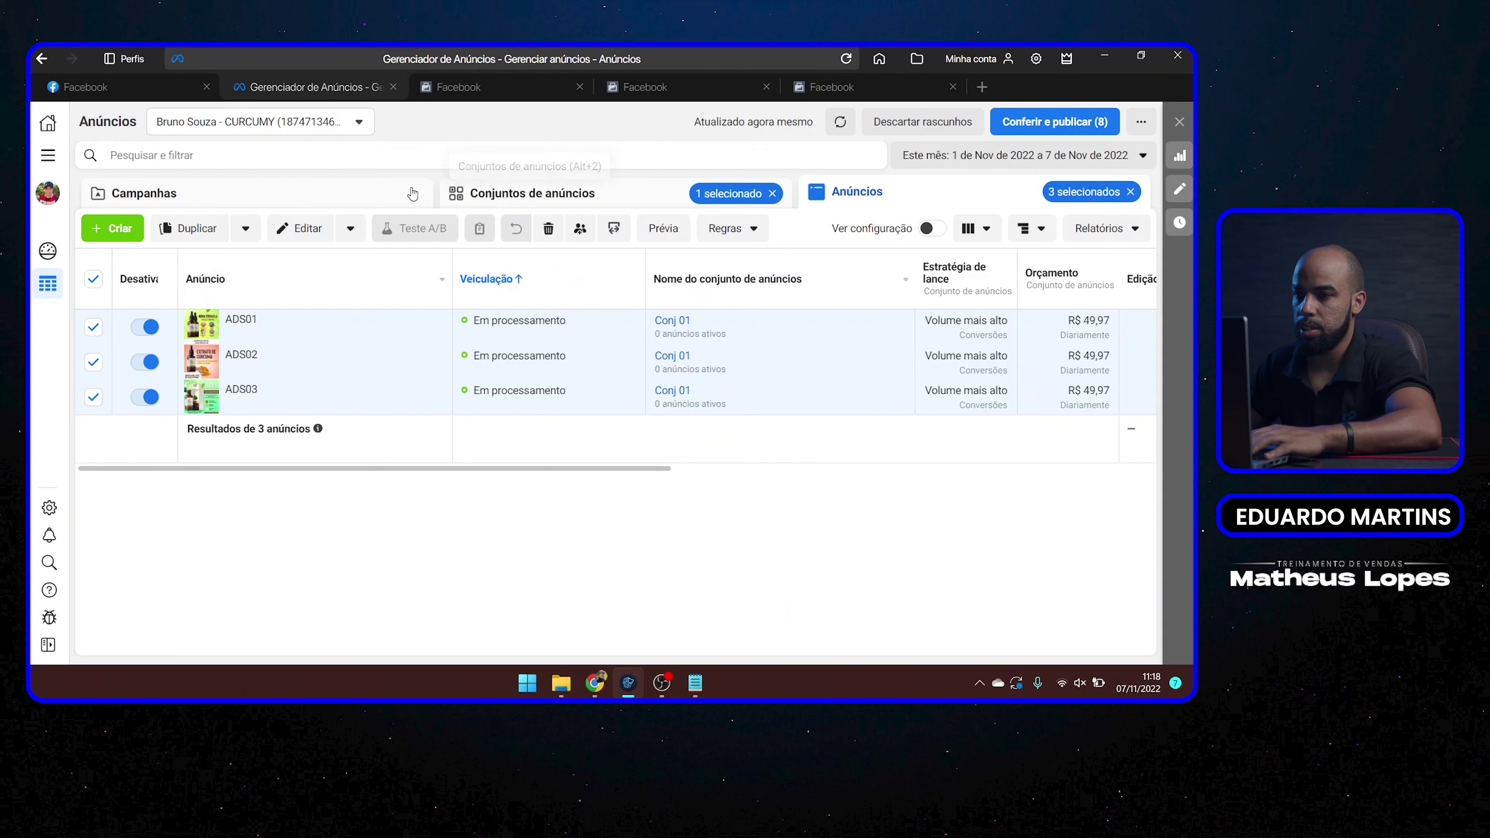
pyautogui.click(519, 194)
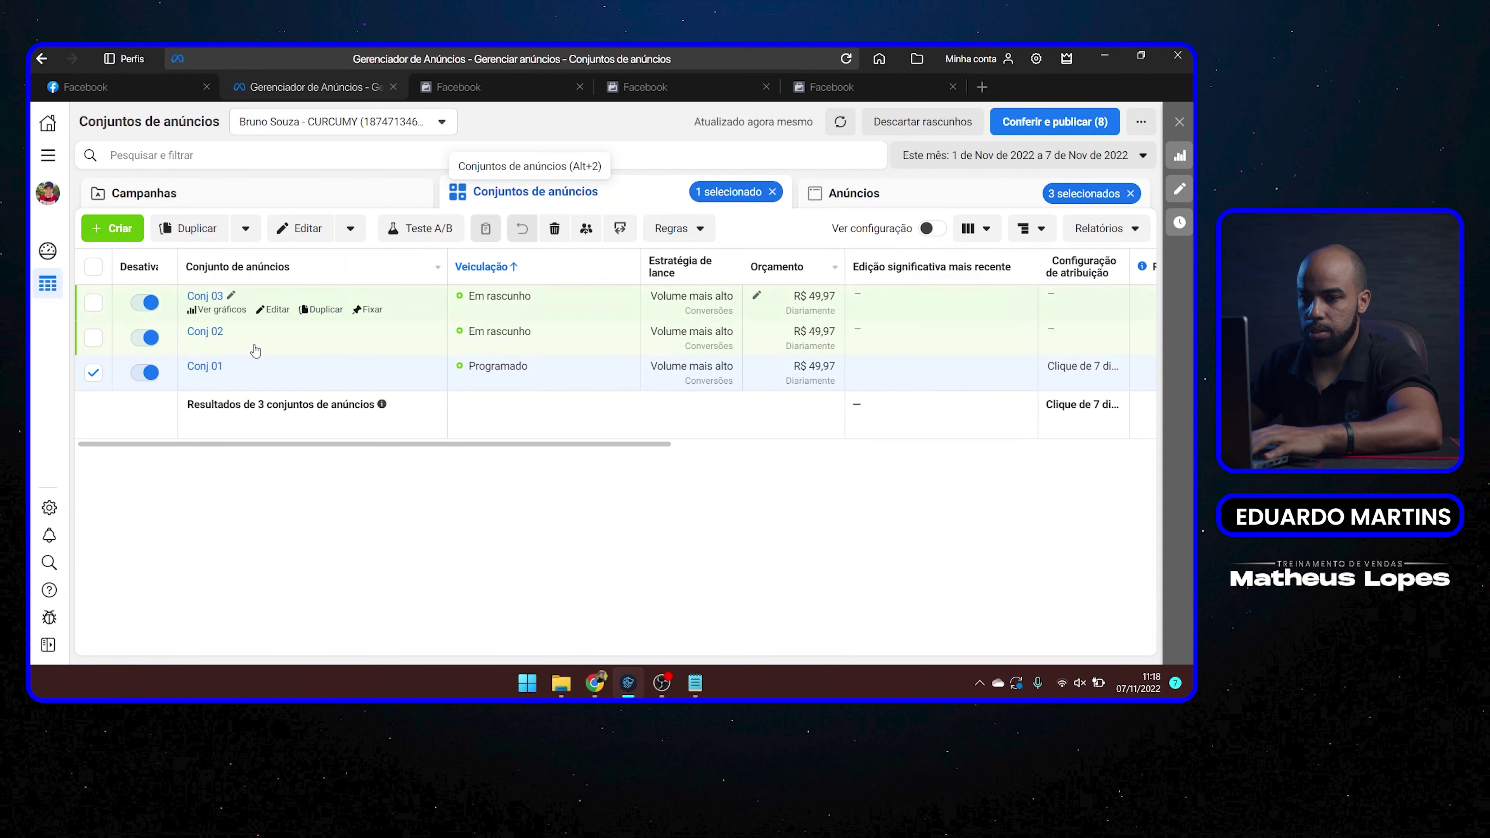
pyautogui.click(93, 372)
pyautogui.click(94, 339)
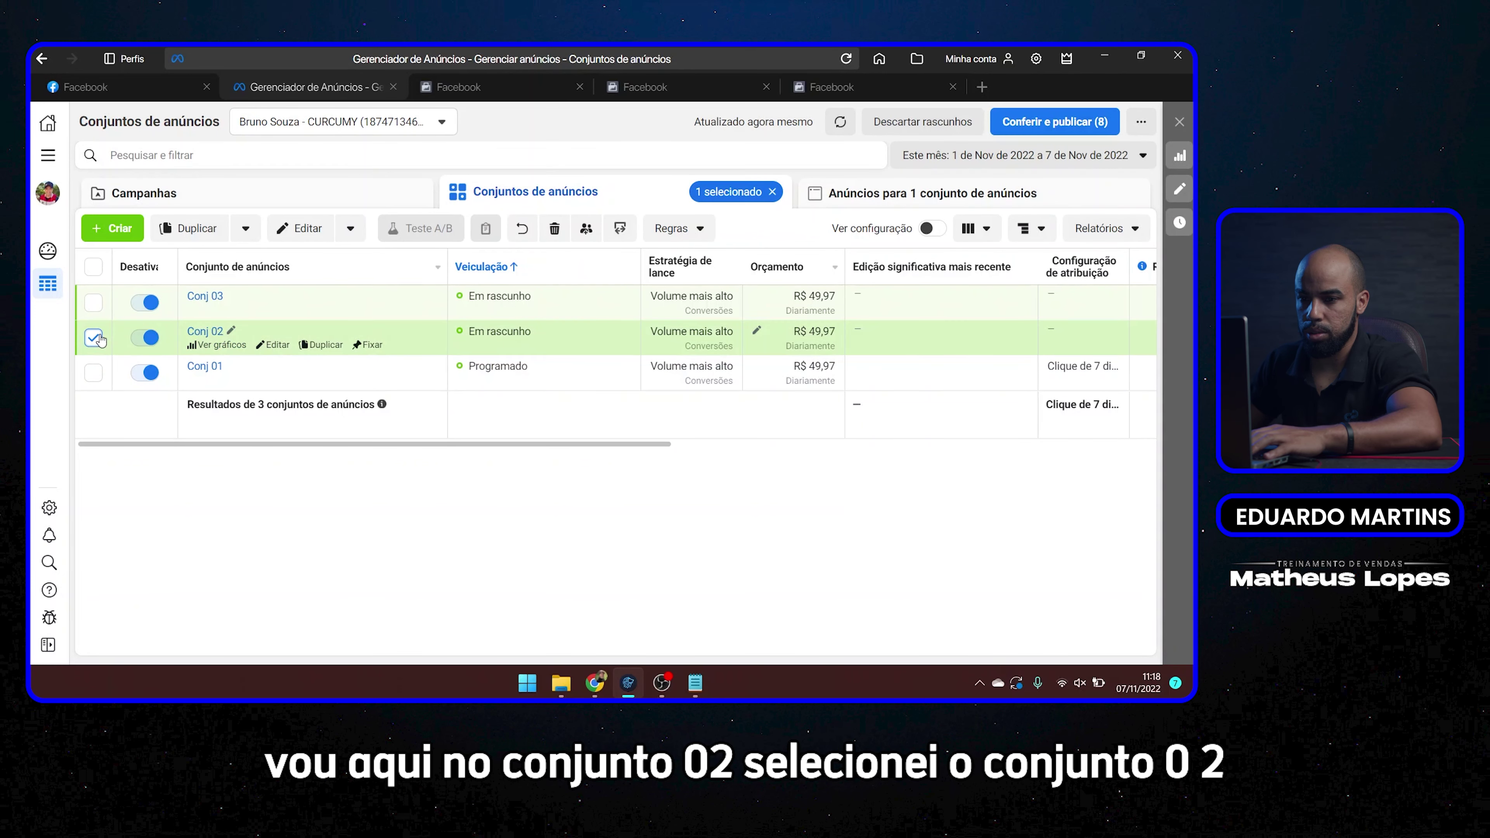
pyautogui.click(890, 197)
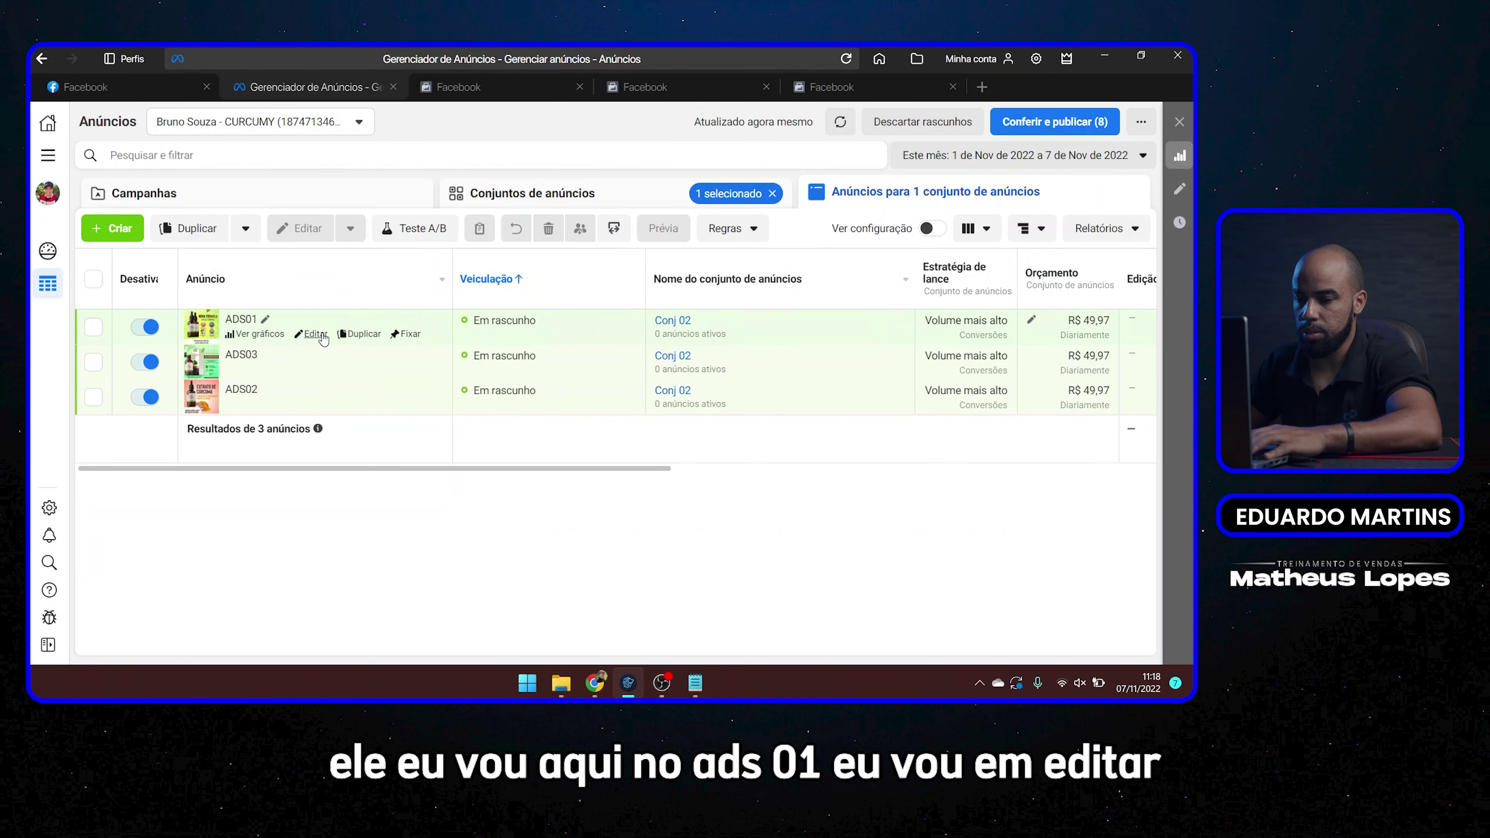
# - Edit ADS01 in Conj 02 and set its ad configuration to Usar publicação existente
pyautogui.click(321, 335)
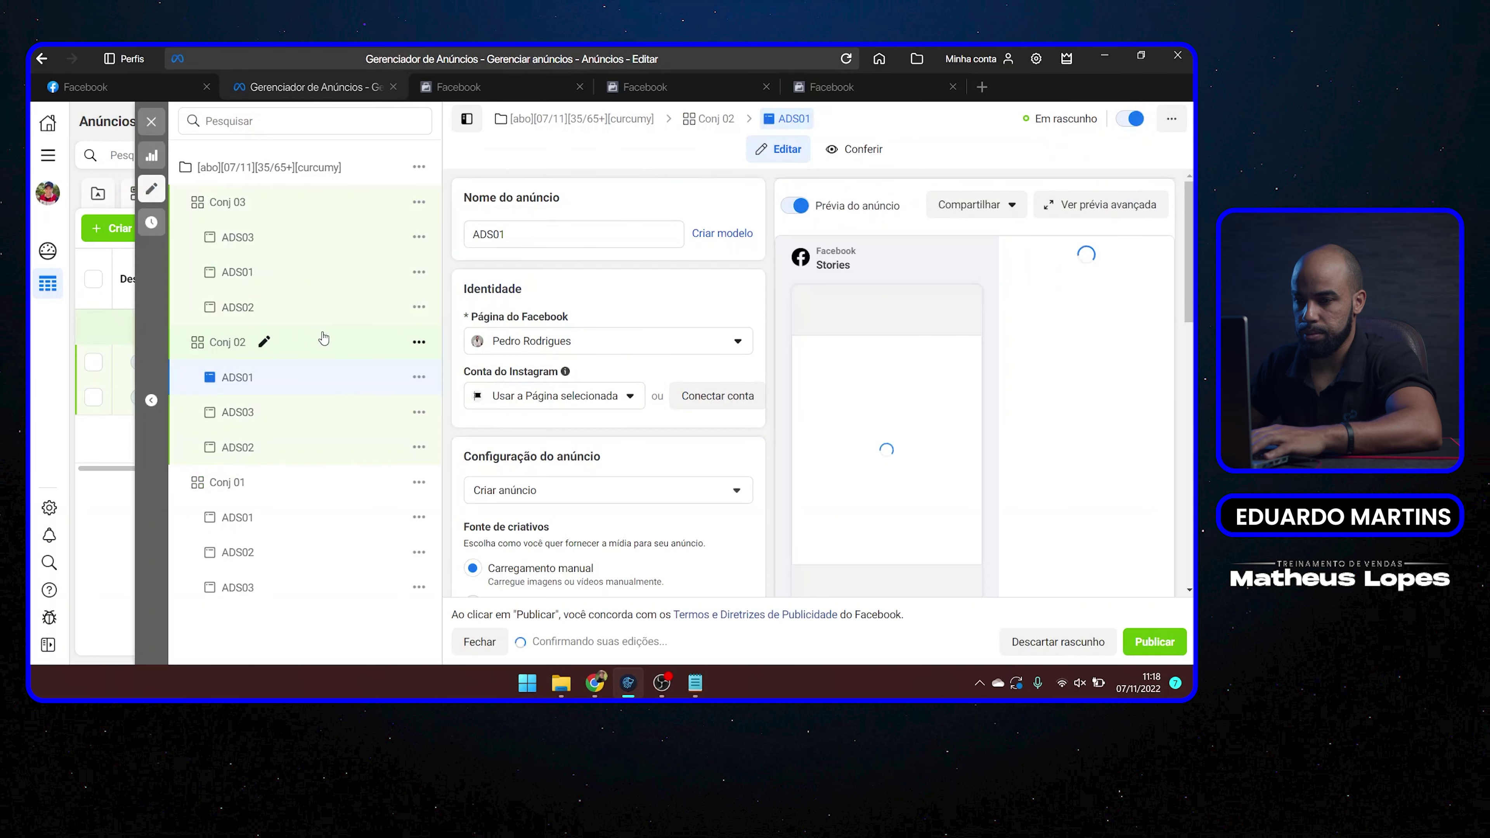
pyautogui.scroll(-4, 610, 411)
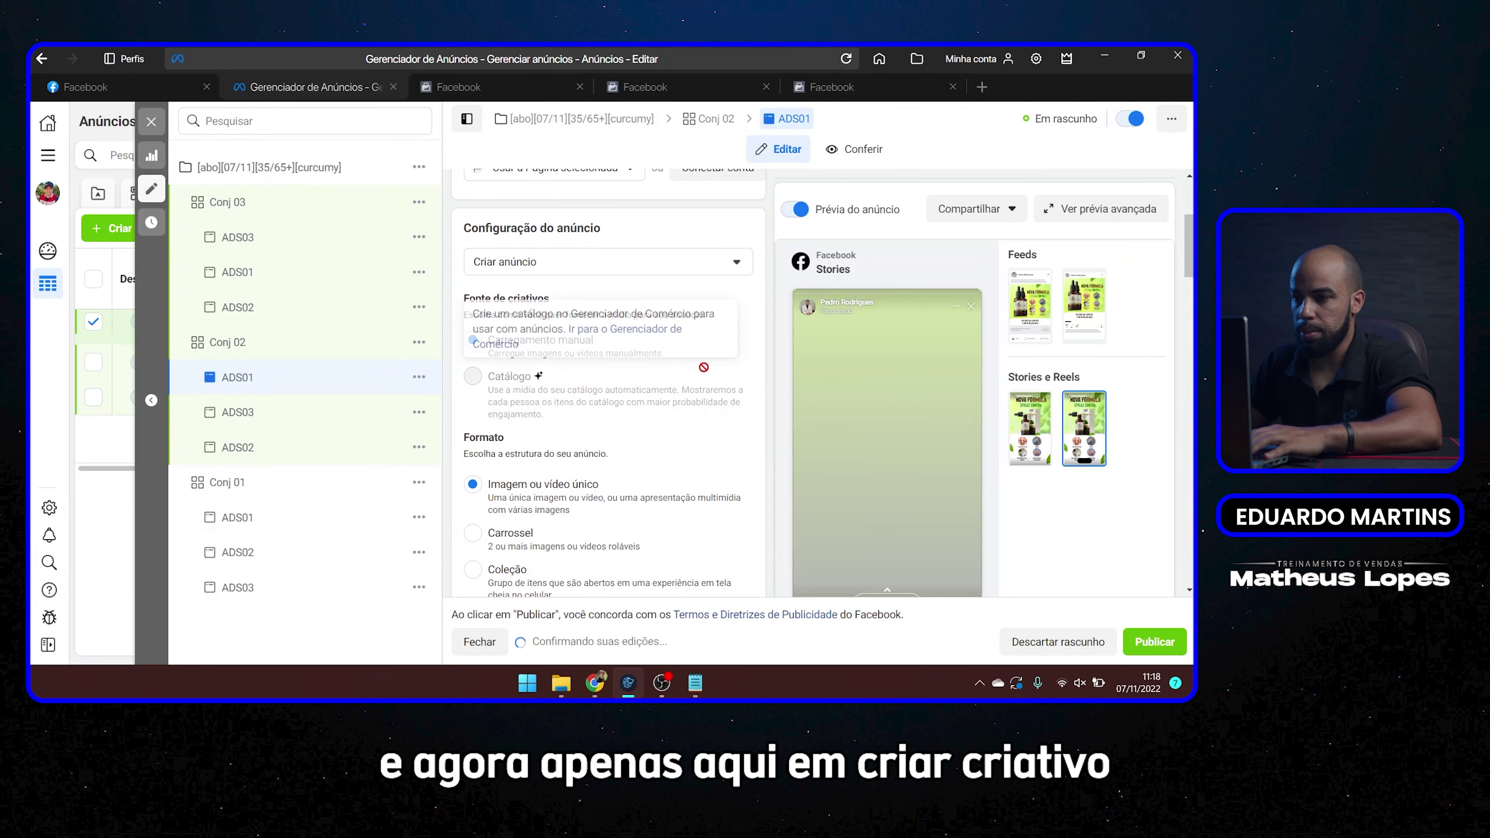
pyautogui.click(655, 260)
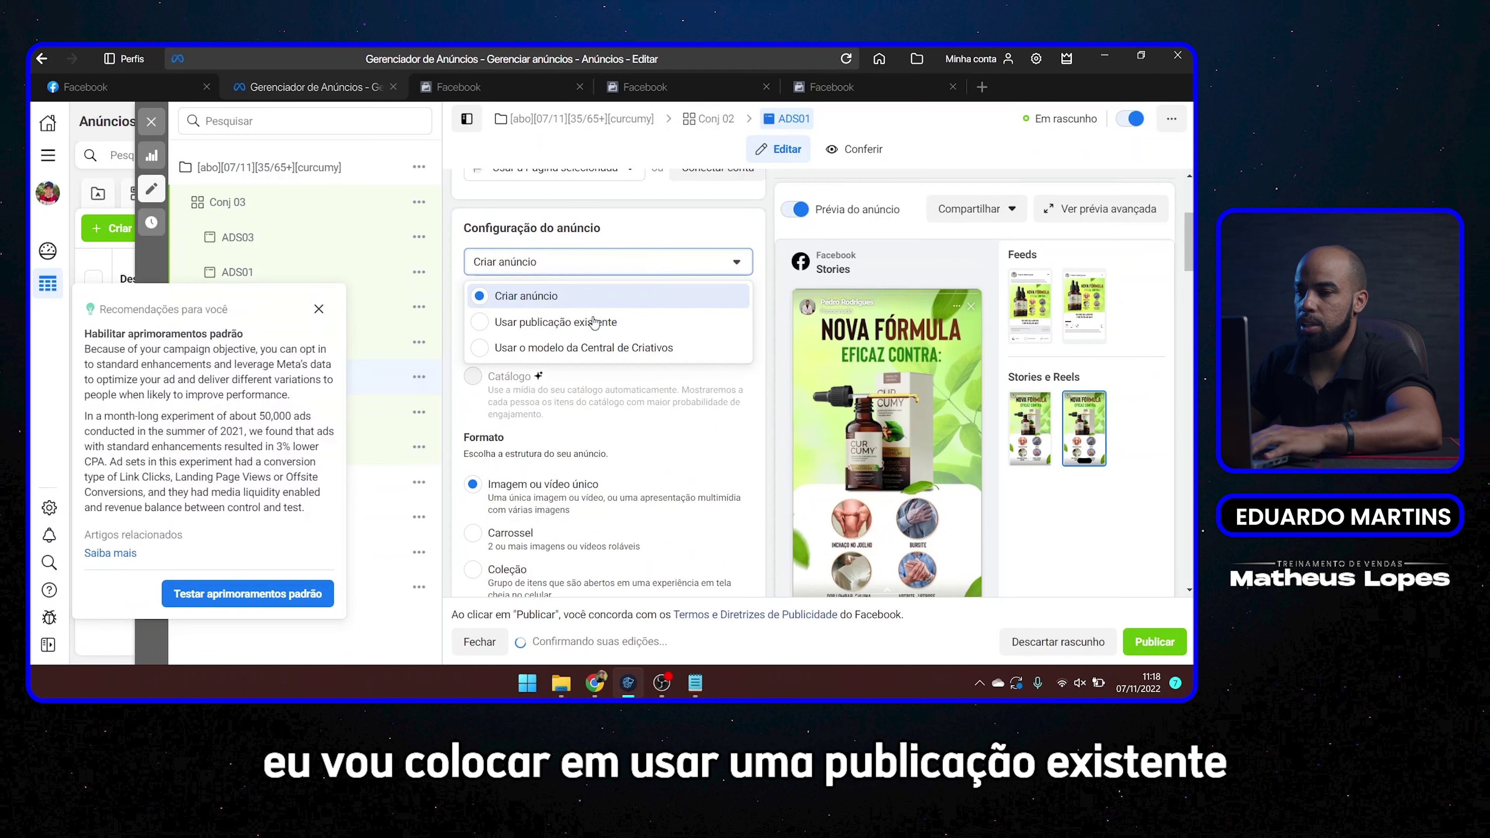
pyautogui.click(586, 323)
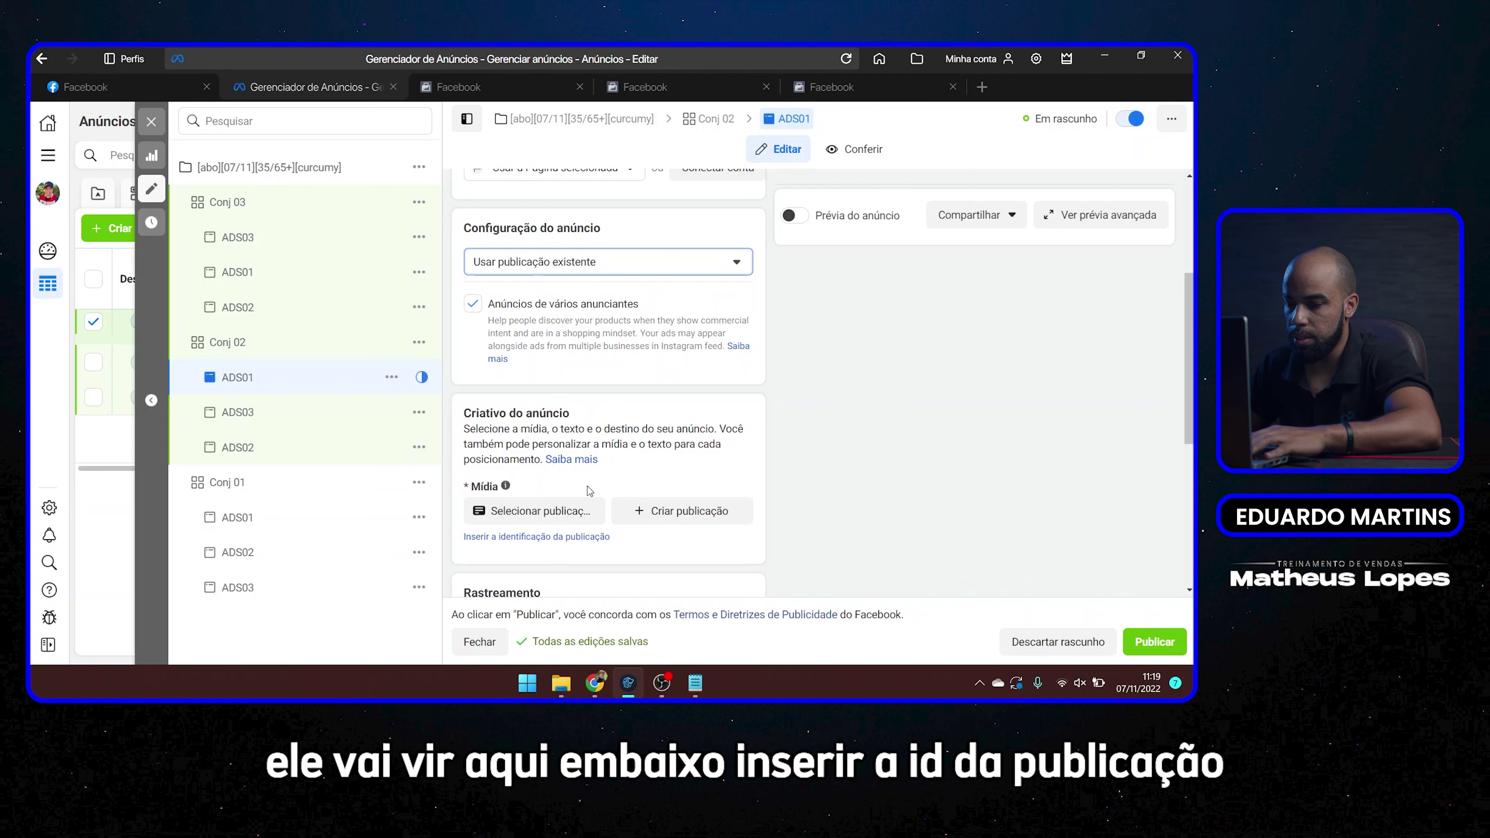
# - Copy the conj 01 post ID from Notepad and submit it as the publication ID for ADS01's creative
pyautogui.click(511, 546)
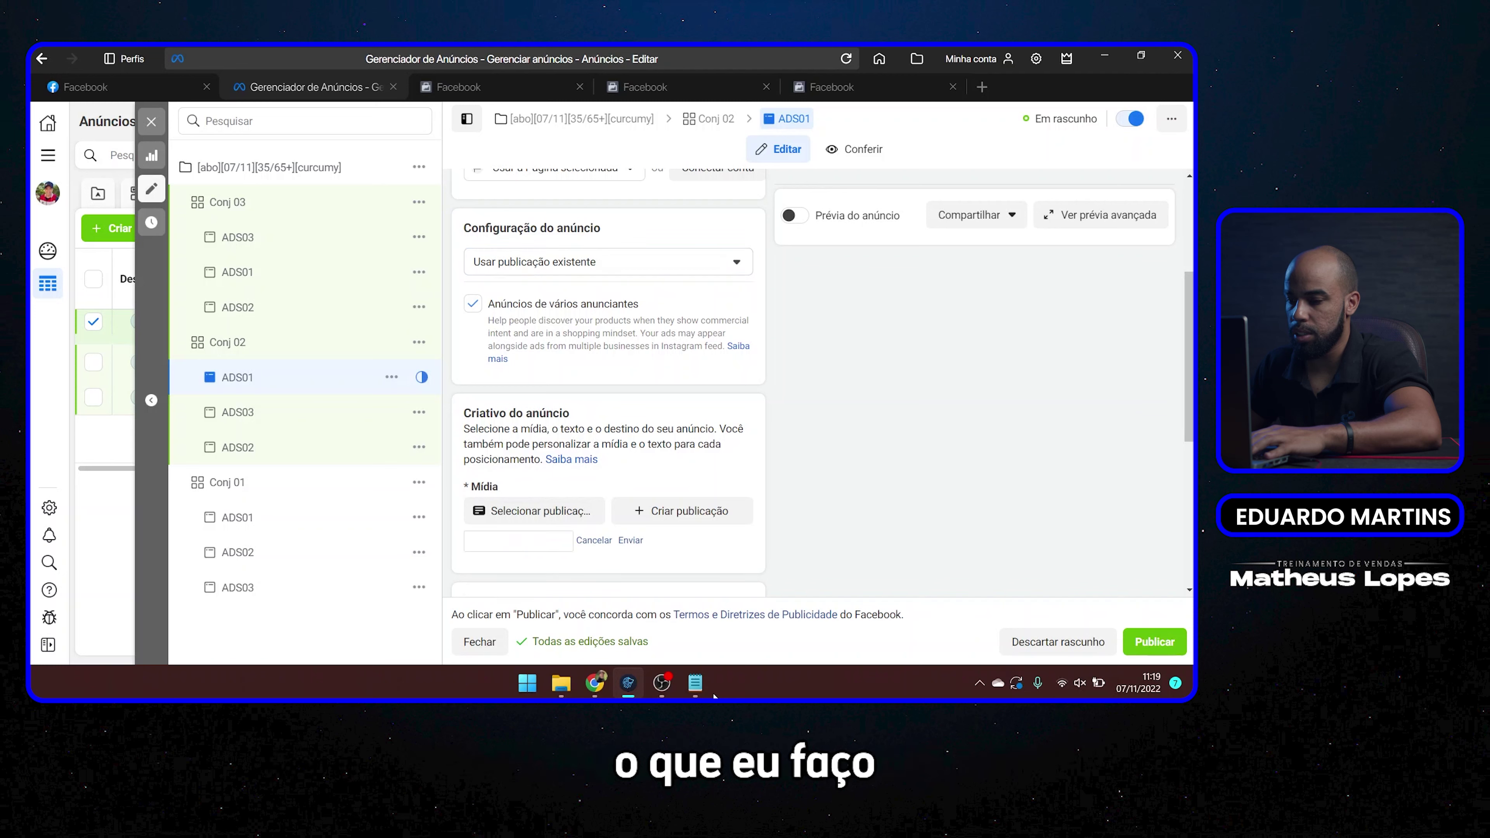
pyautogui.click(702, 692)
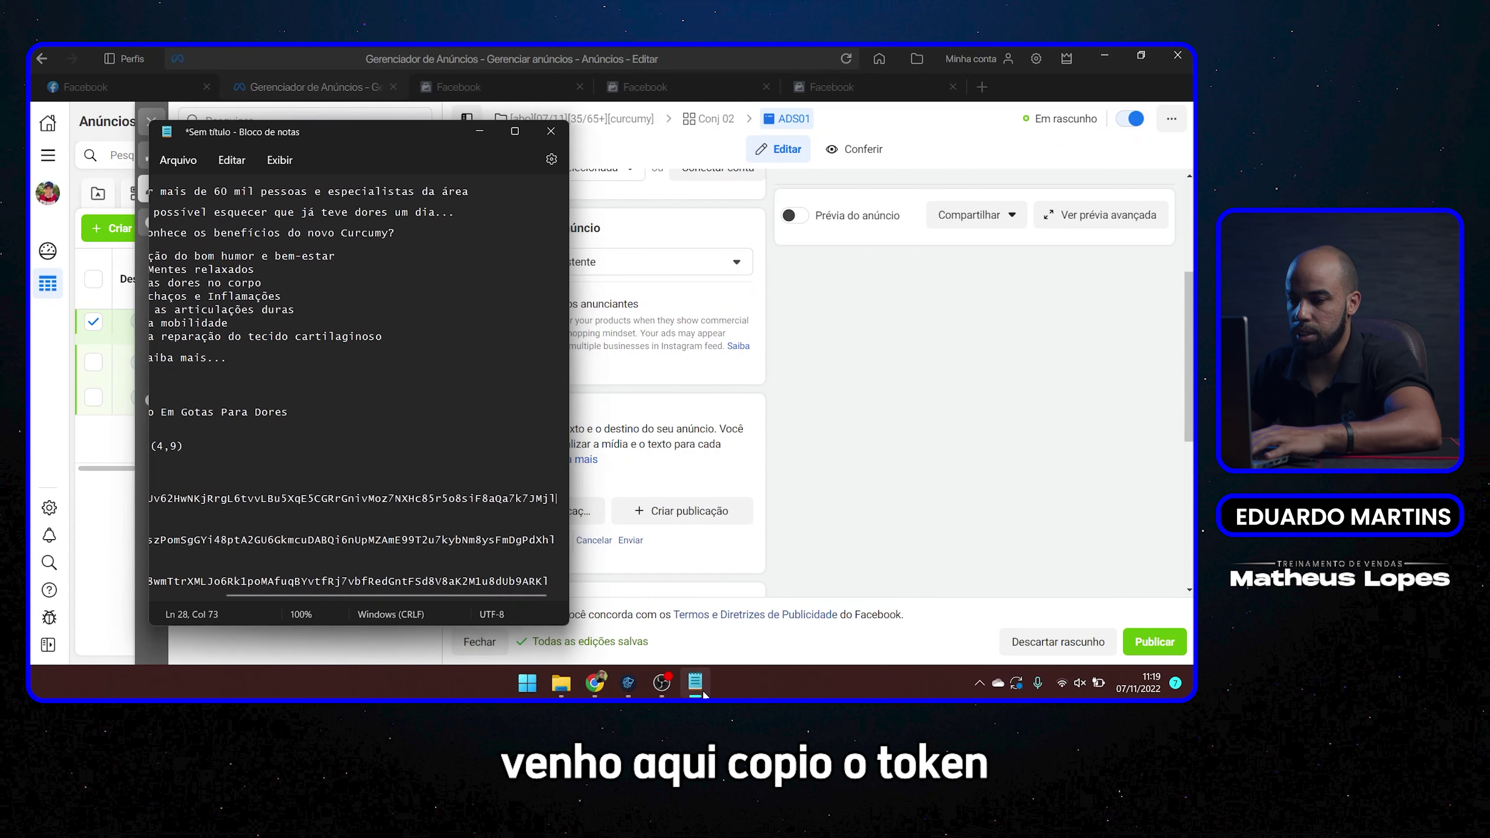
pyautogui.tripleClick(358, 500)
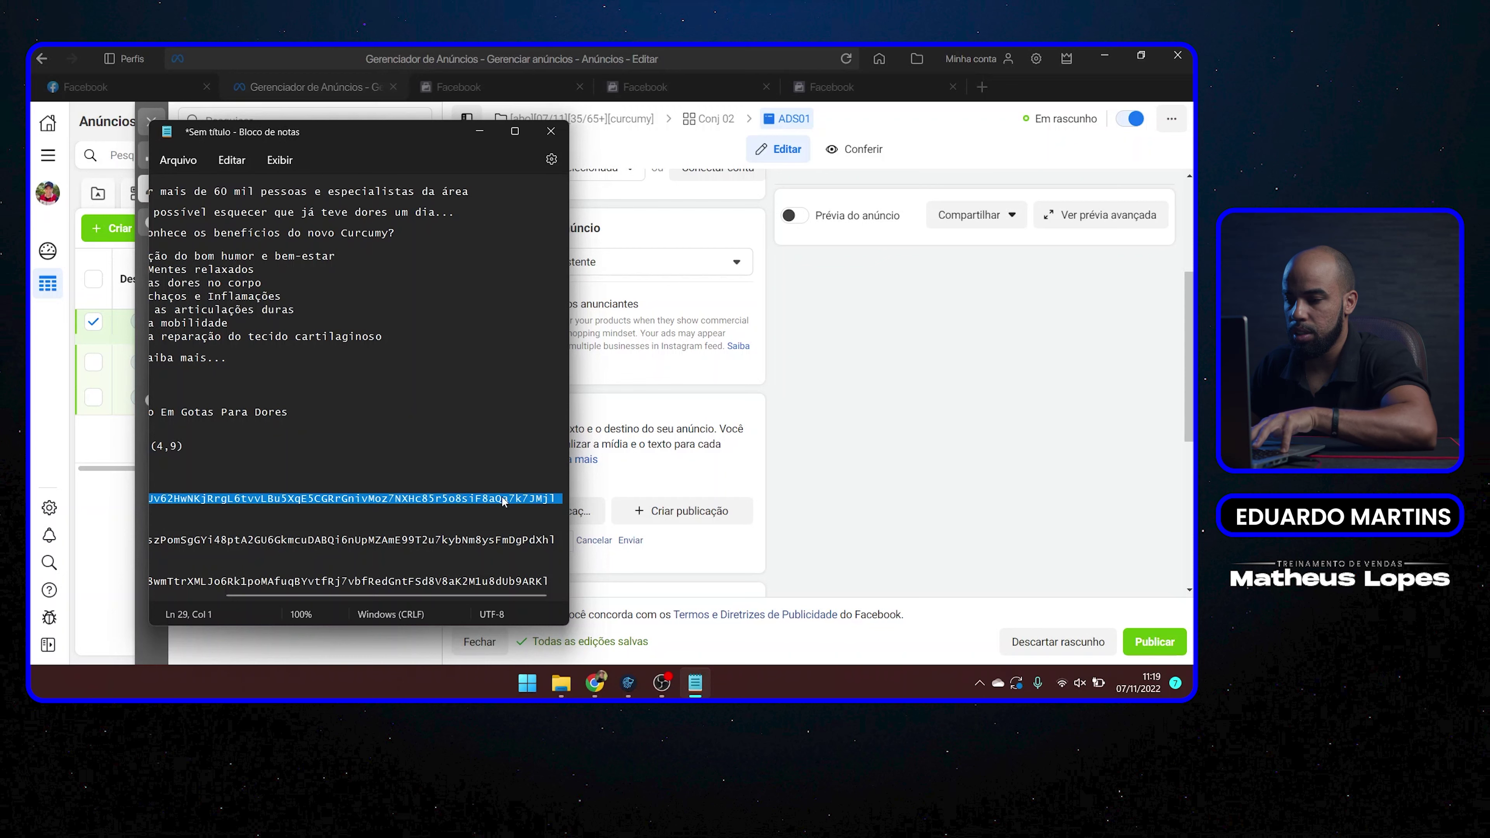
pyautogui.hotkey('alt', 'Tab')
pyautogui.click(549, 539)
pyautogui.hotkey('ctrl', 'v')
pyautogui.click(631, 540)
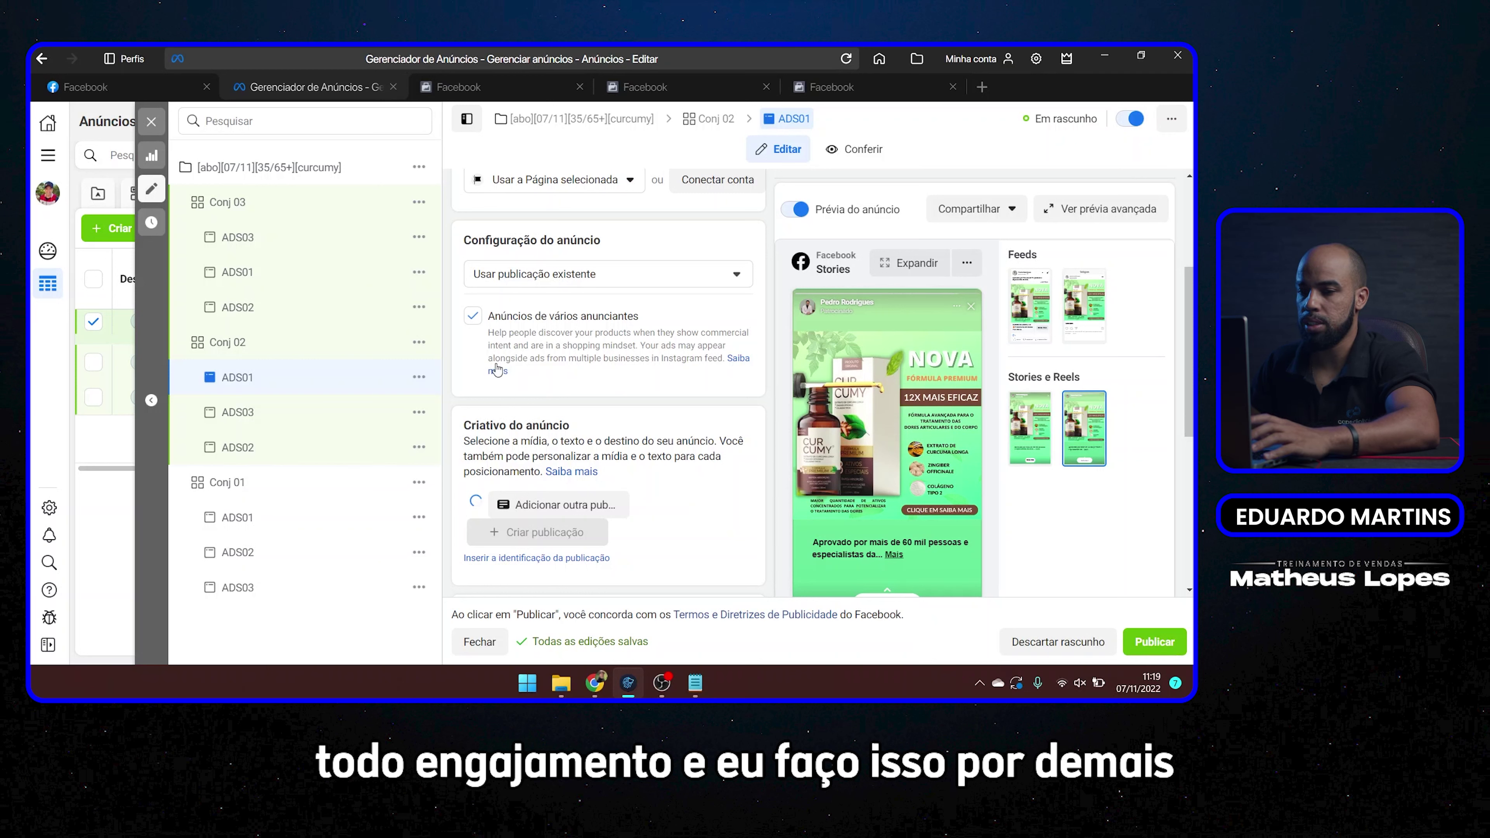
# - Open ADS02 of Conj 02 for editing, then switch to Notepad and copy the conj 02 post ID
pyautogui.click(244, 452)
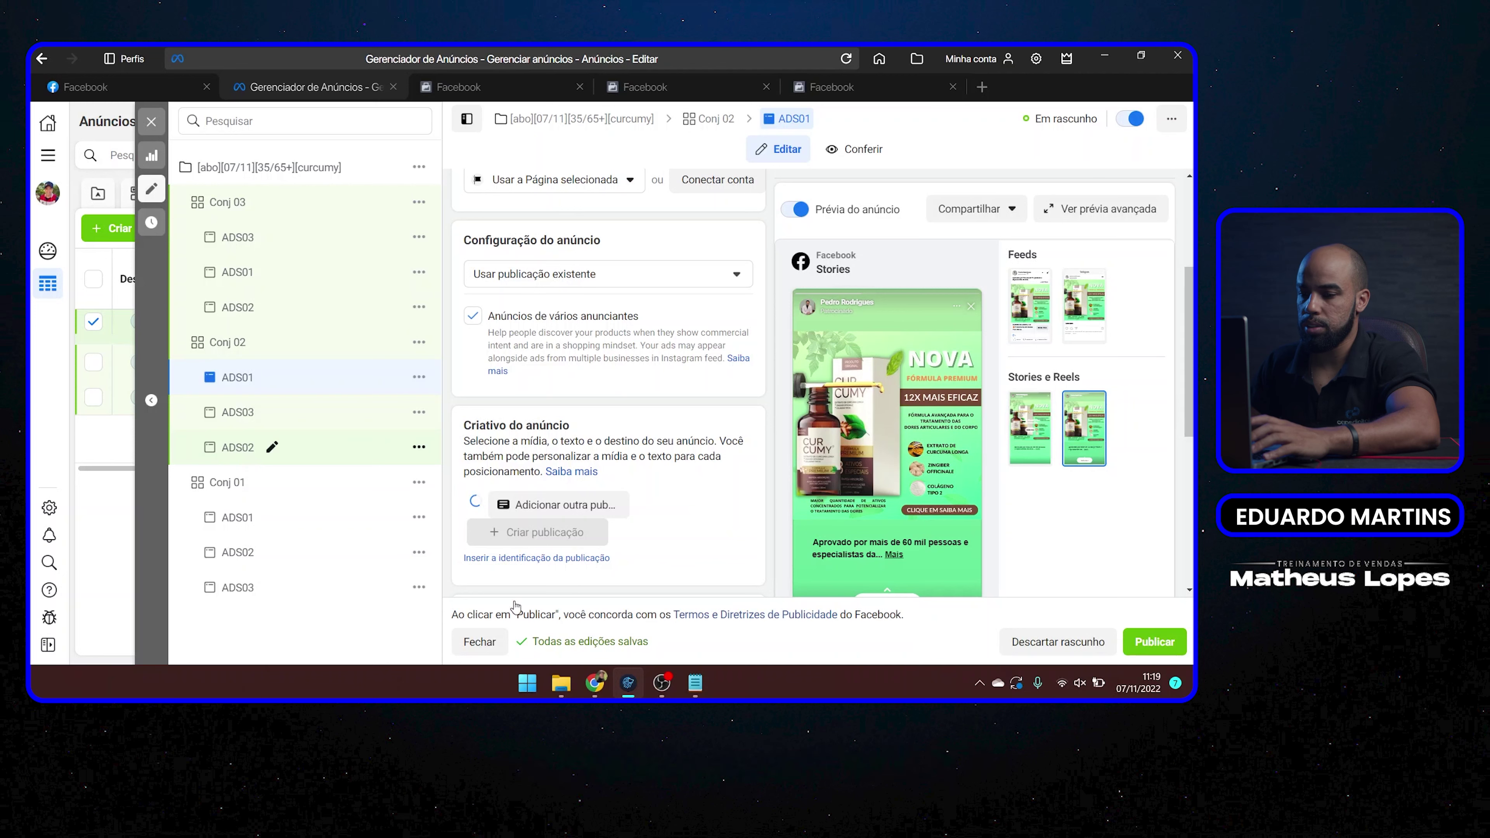
pyautogui.click(688, 675)
pyautogui.tripleClick(383, 542)
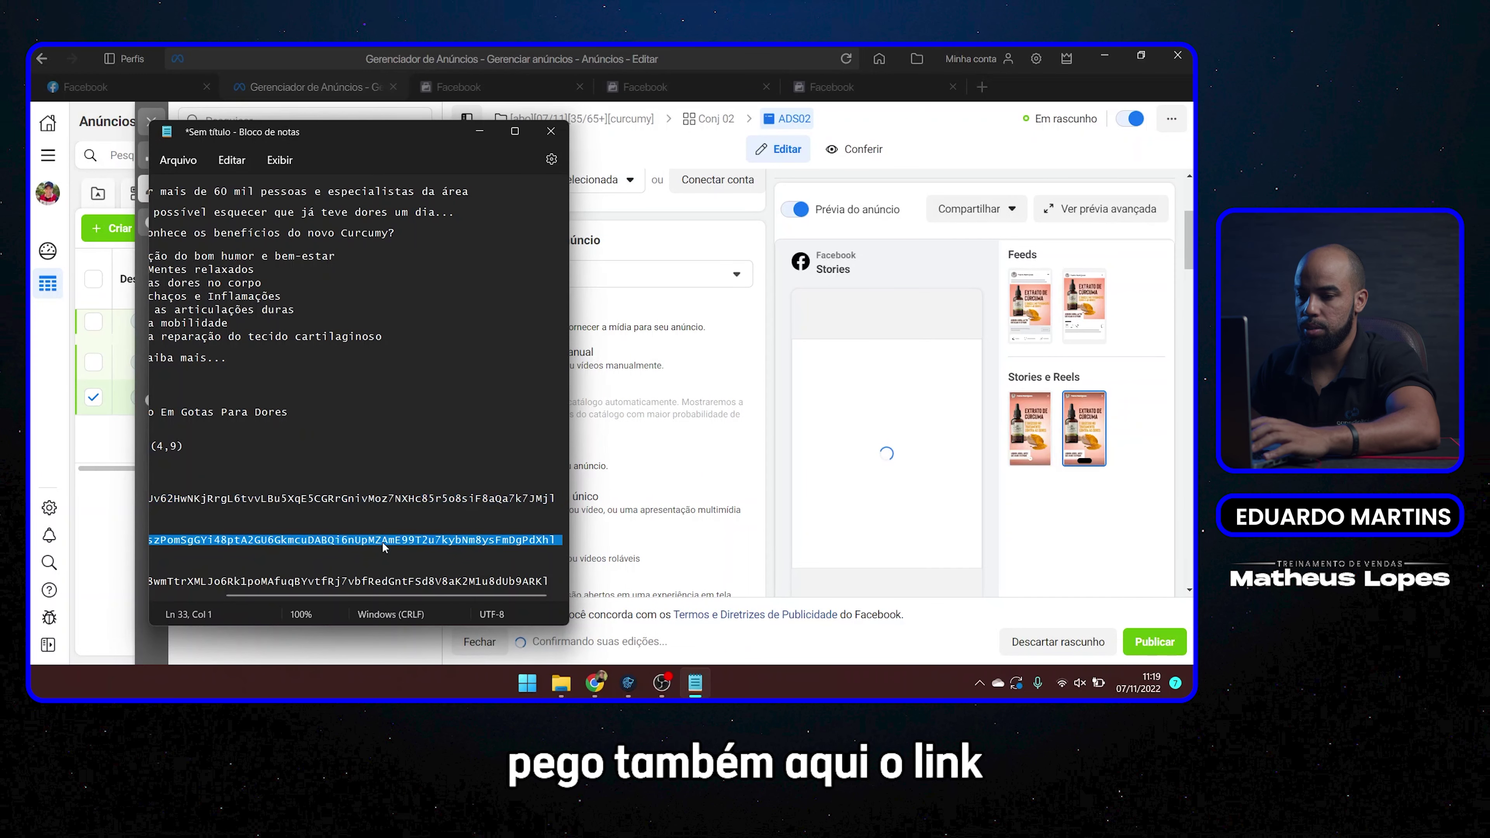
# - Return to the ads manager and set the ad configuration of ADS02 in Conj 02 to Usar publicação existente
pyautogui.click(802, 484)
pyautogui.scroll(-3, 557, 518)
pyautogui.scroll(4, 557, 518)
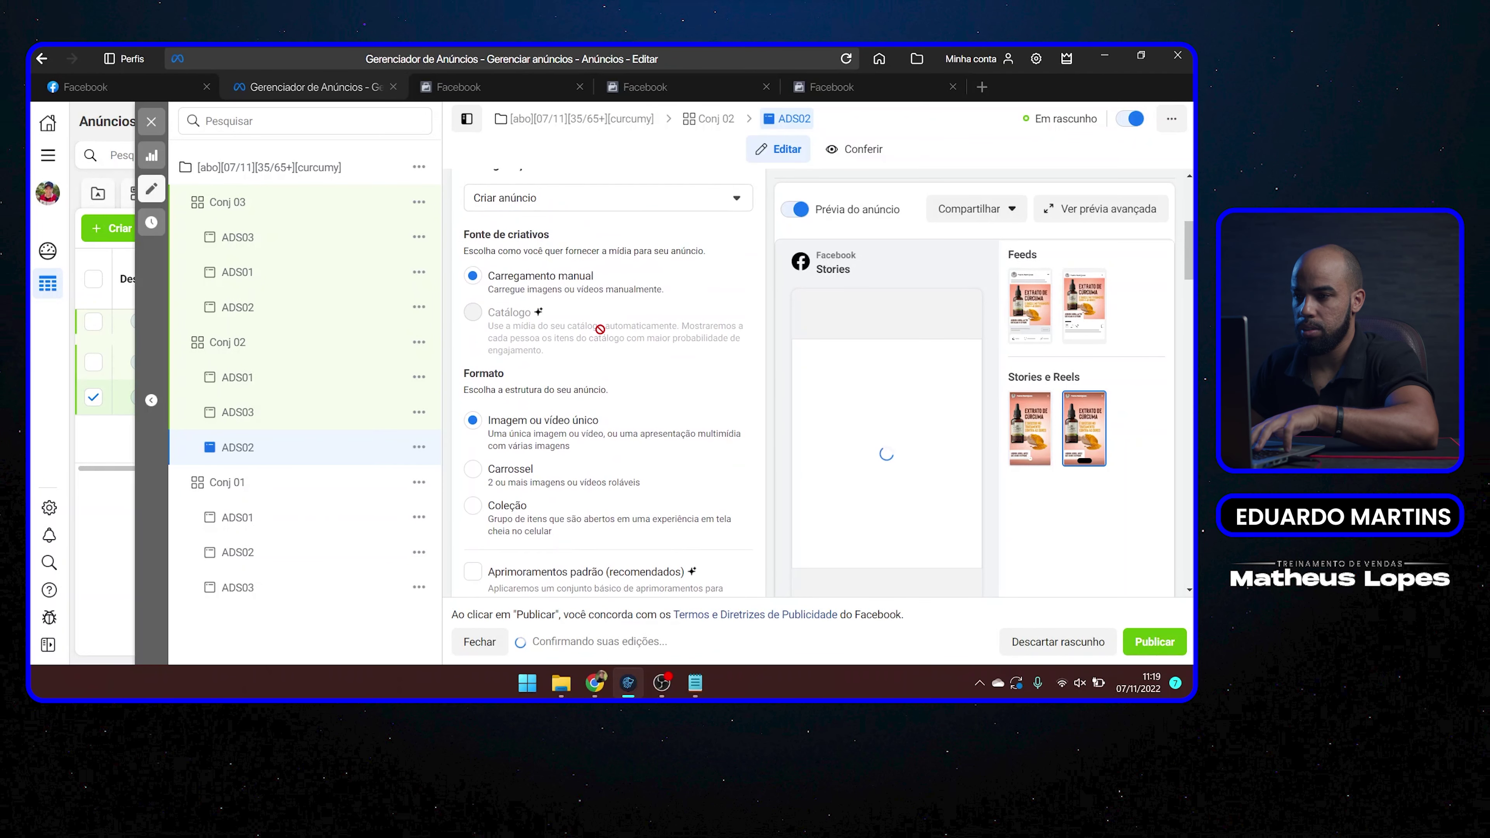
pyautogui.click(731, 278)
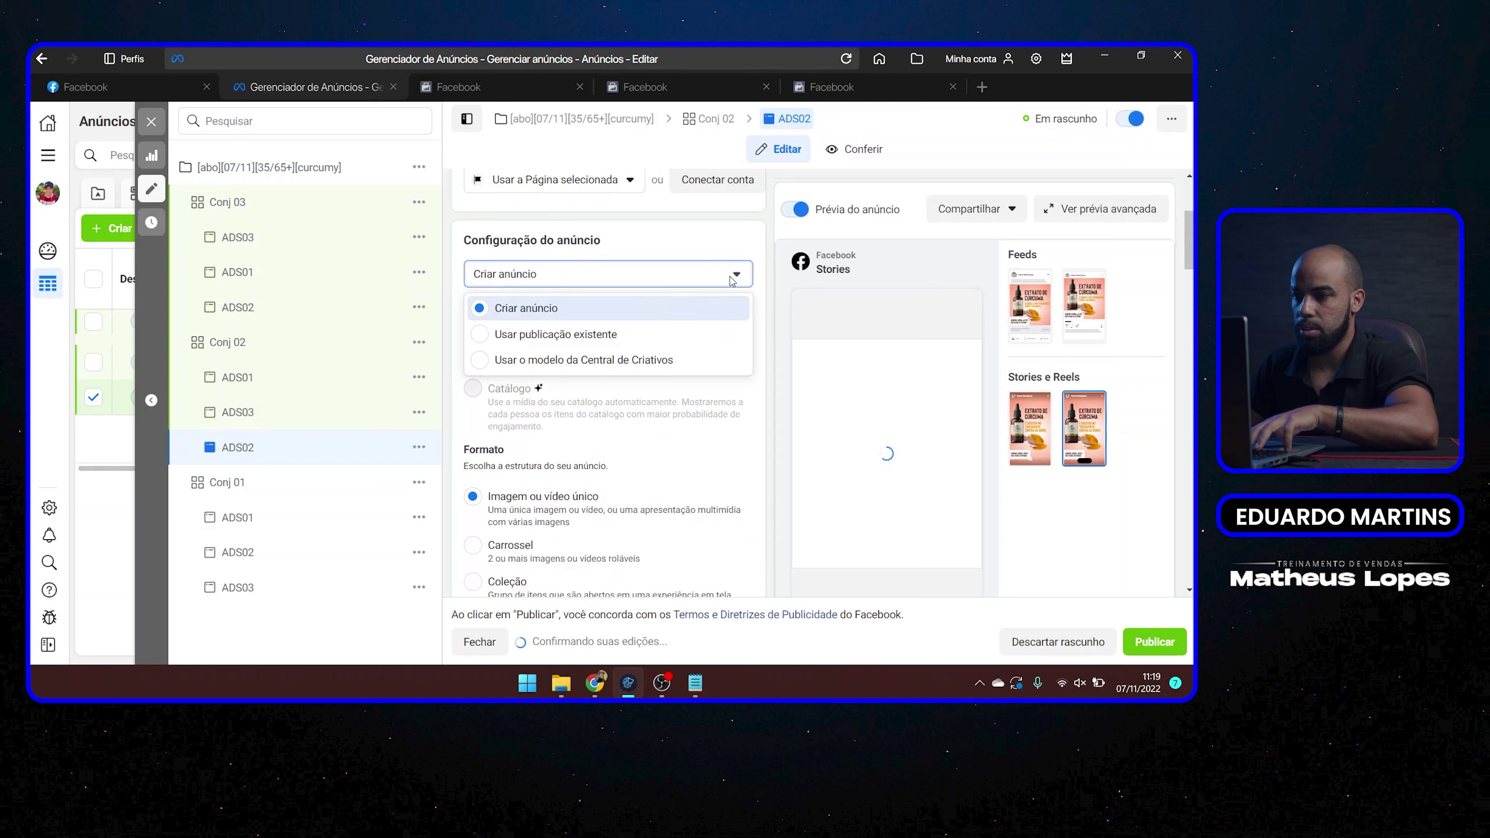
pyautogui.click(610, 336)
# - Submit the copied post ID as the publication ID for ADS02's creative
pyautogui.scroll(-3, 653, 426)
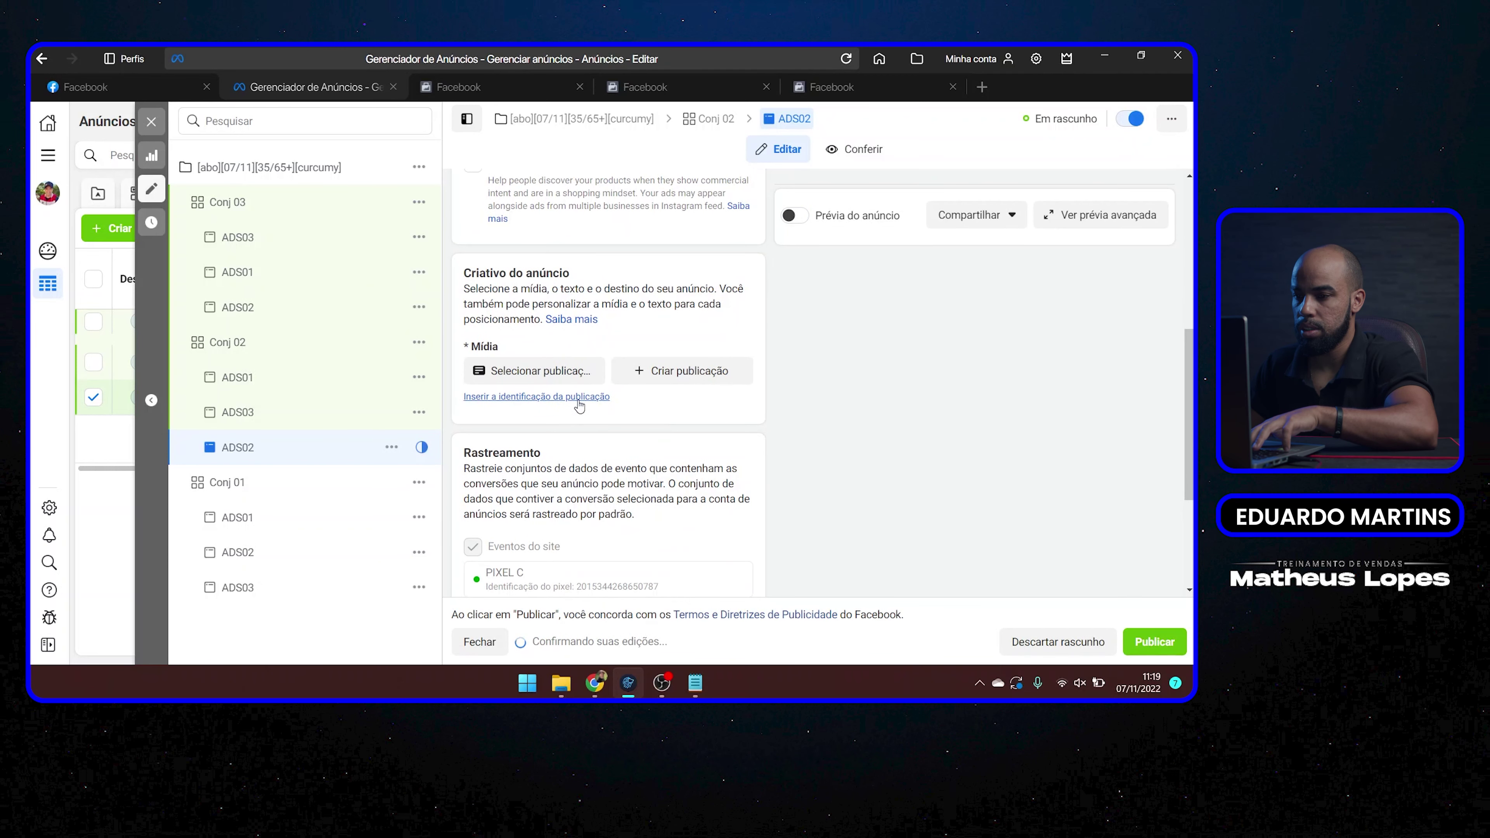
pyautogui.click(578, 401)
pyautogui.click(630, 402)
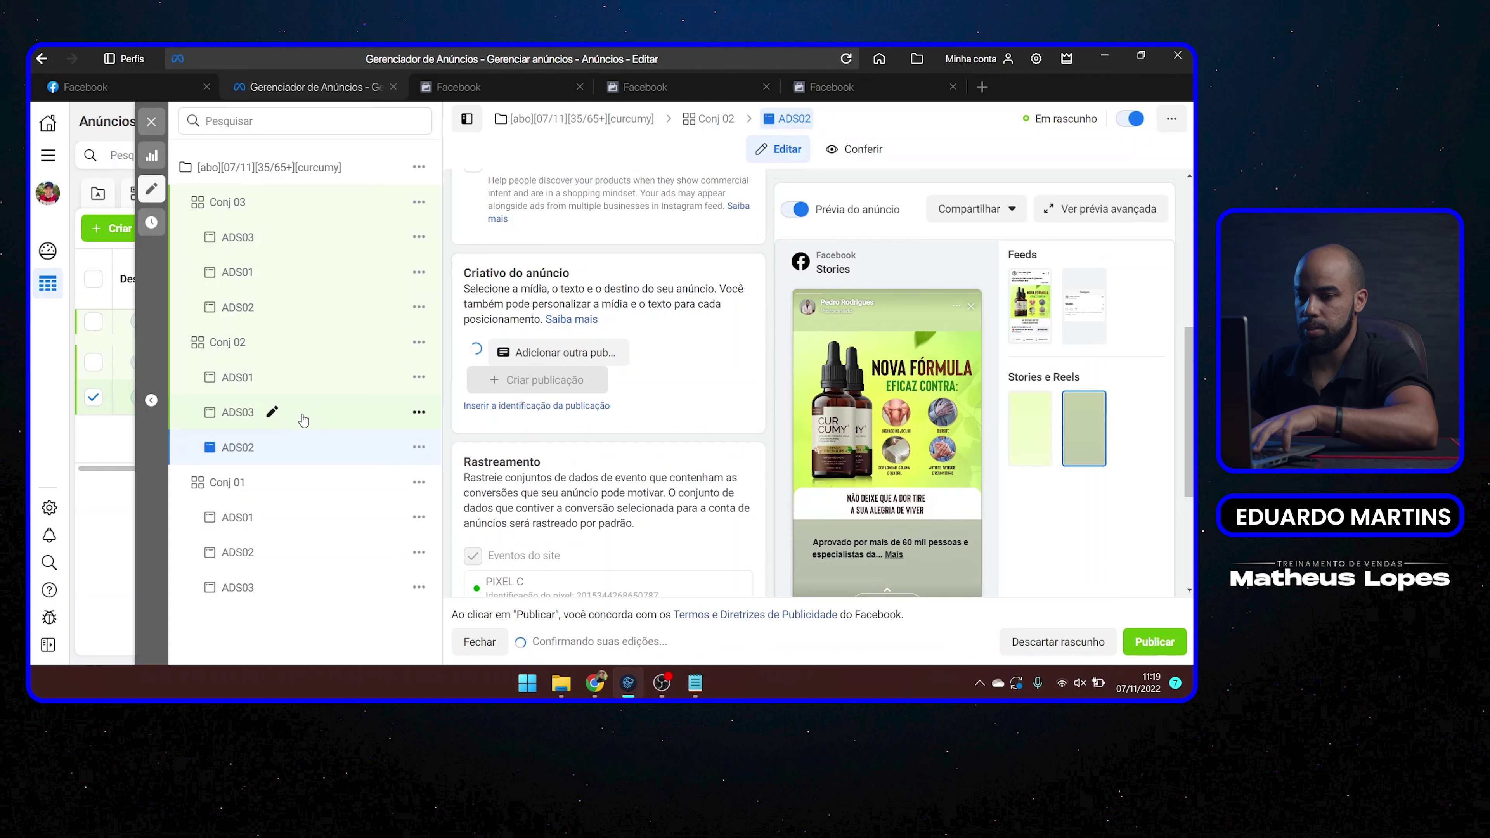
# - Open ADS03 of Conj 02 for editing, then switch to Notepad and copy the last post ID in the list
pyautogui.click(303, 420)
pyautogui.click(694, 683)
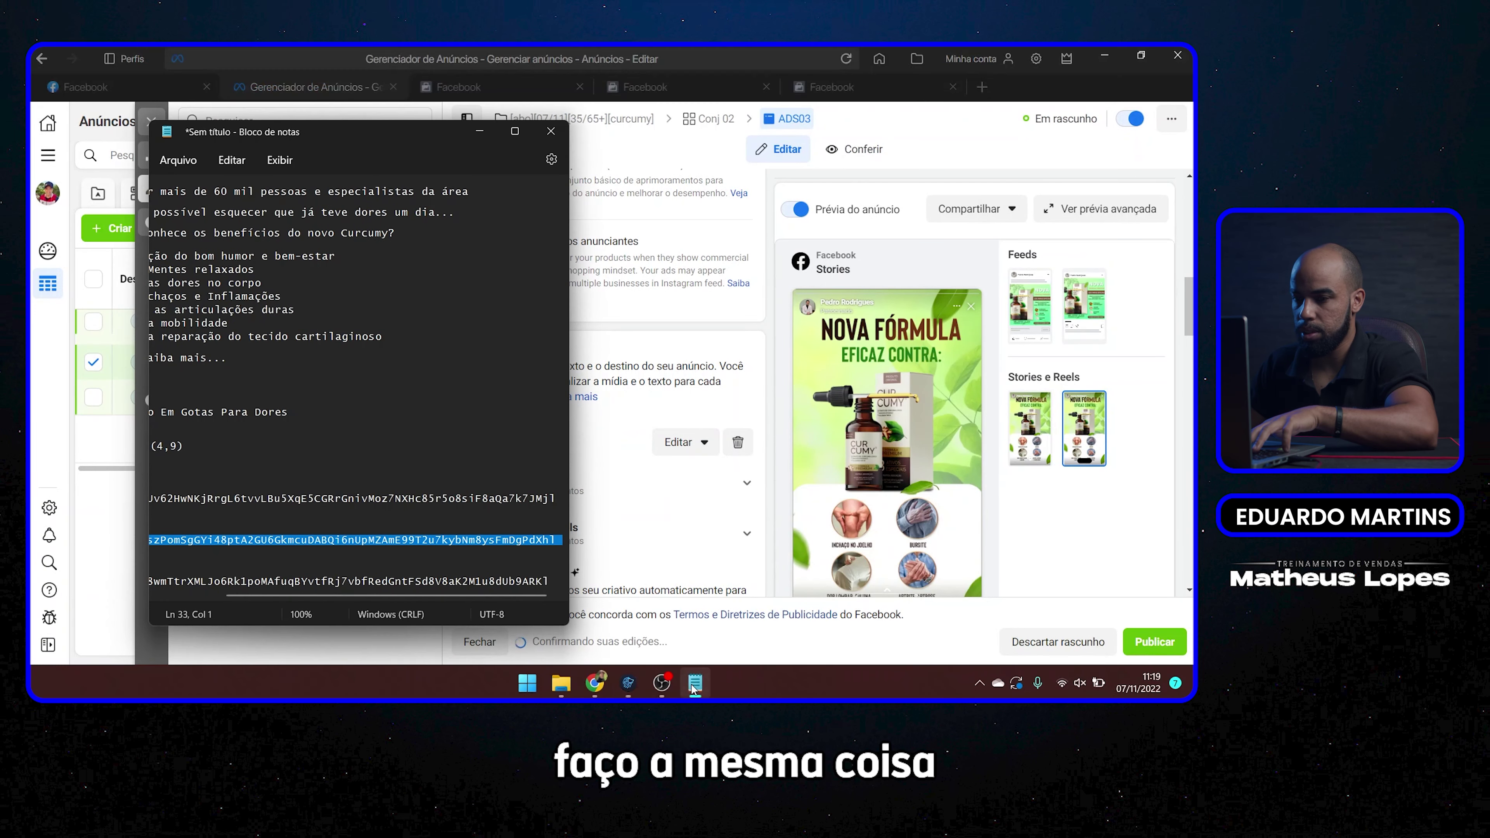
pyautogui.tripleClick(390, 580)
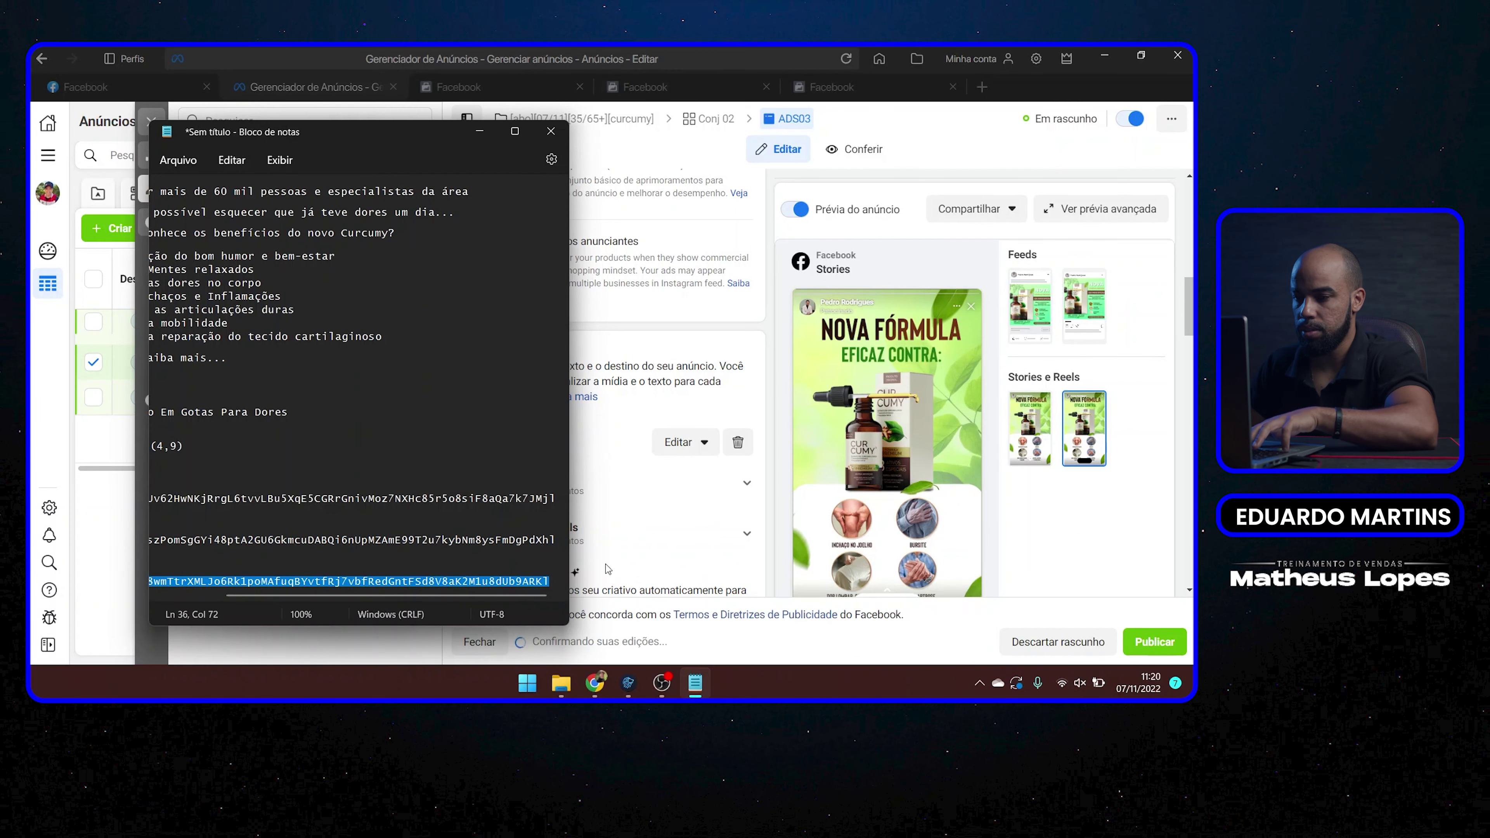
# - Back in the ads manager, set ADS03's ad configuration to Usar publicação existente
pyautogui.click(768, 340)
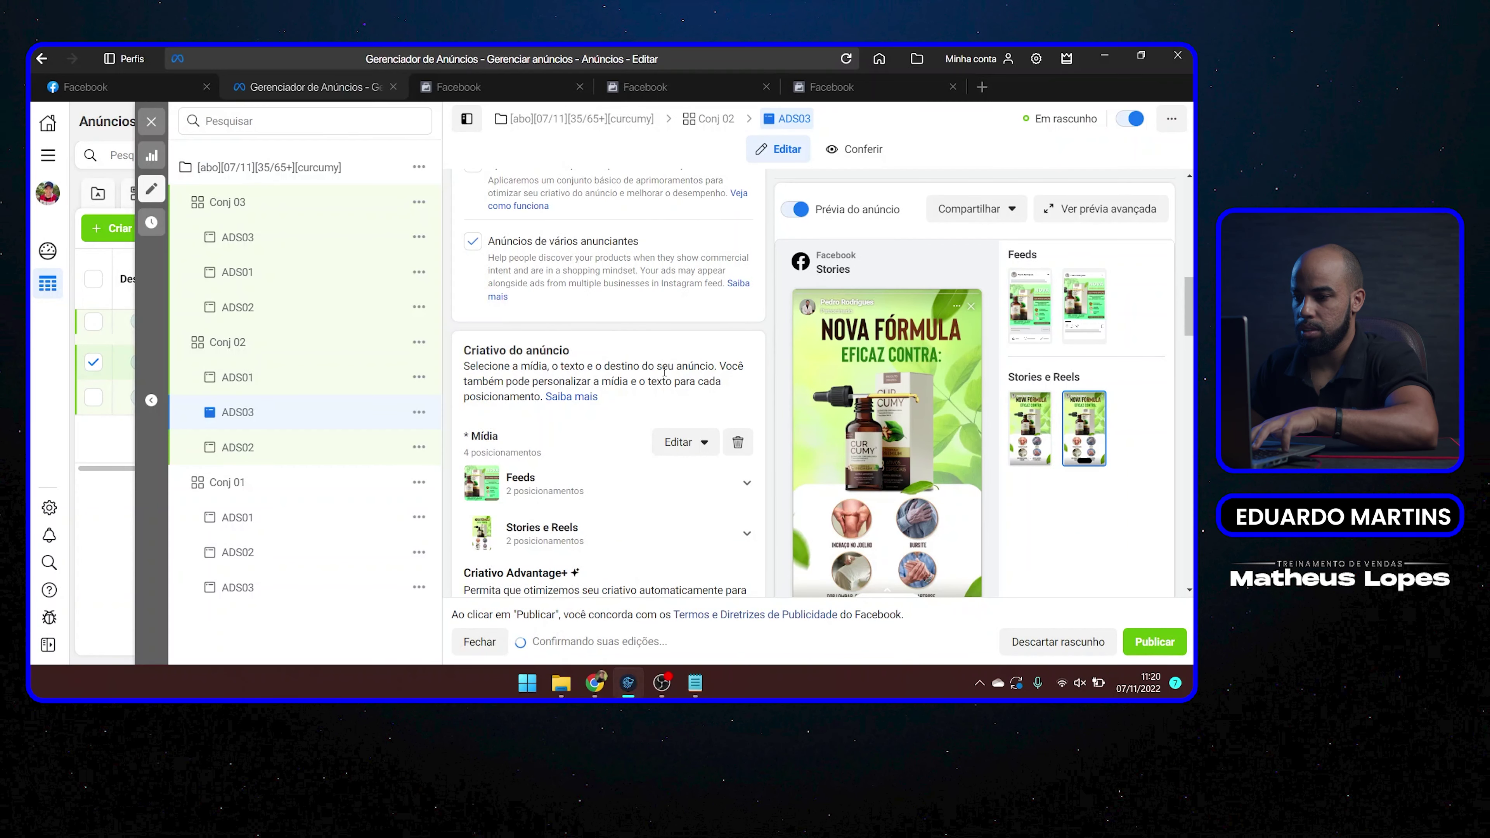
pyautogui.scroll(-3, 610, 436)
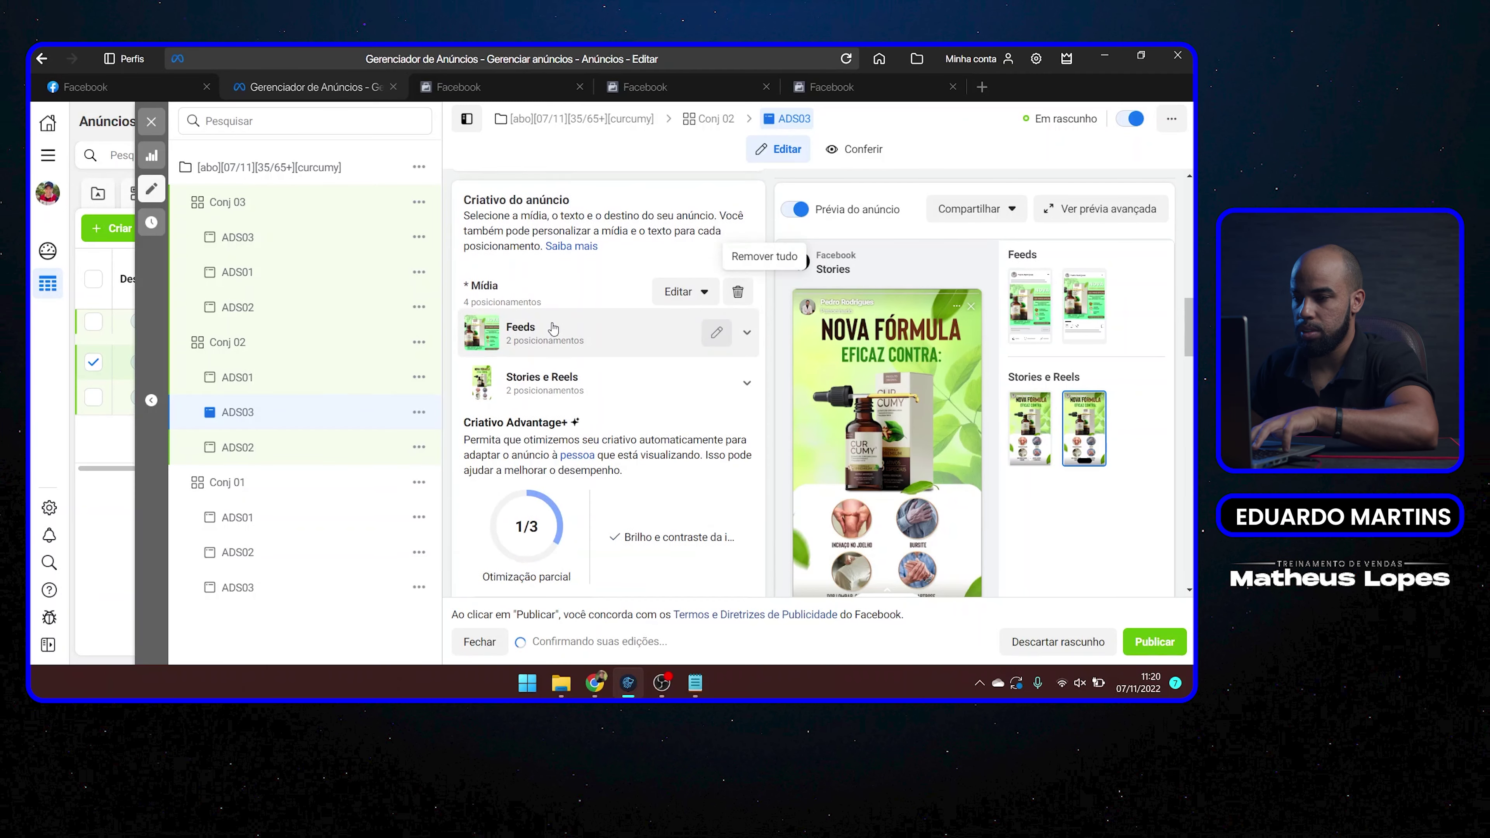
pyautogui.scroll(10, 587, 329)
pyautogui.scroll(5, 591, 280)
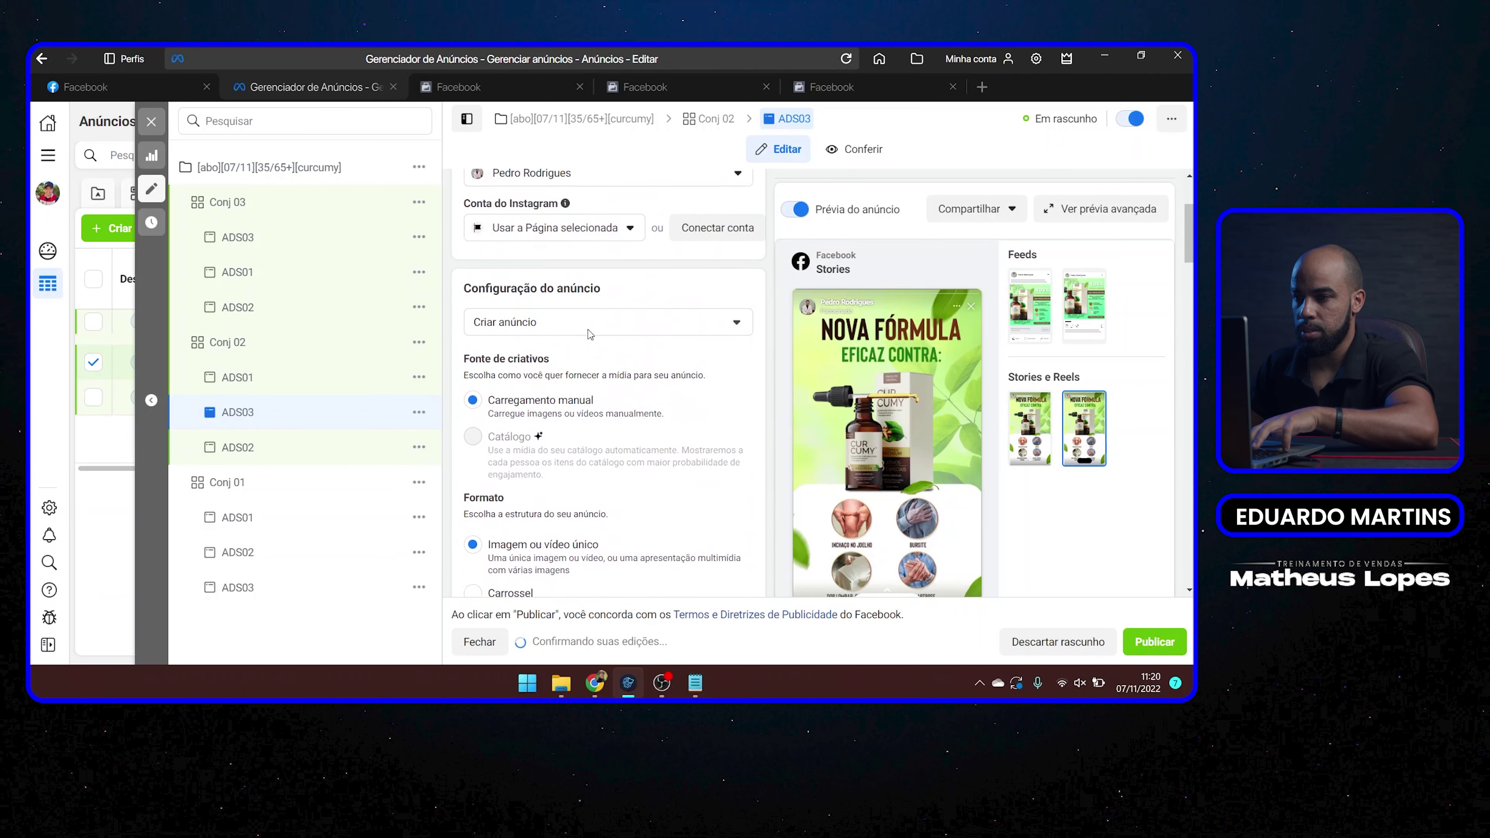
pyautogui.click(592, 405)
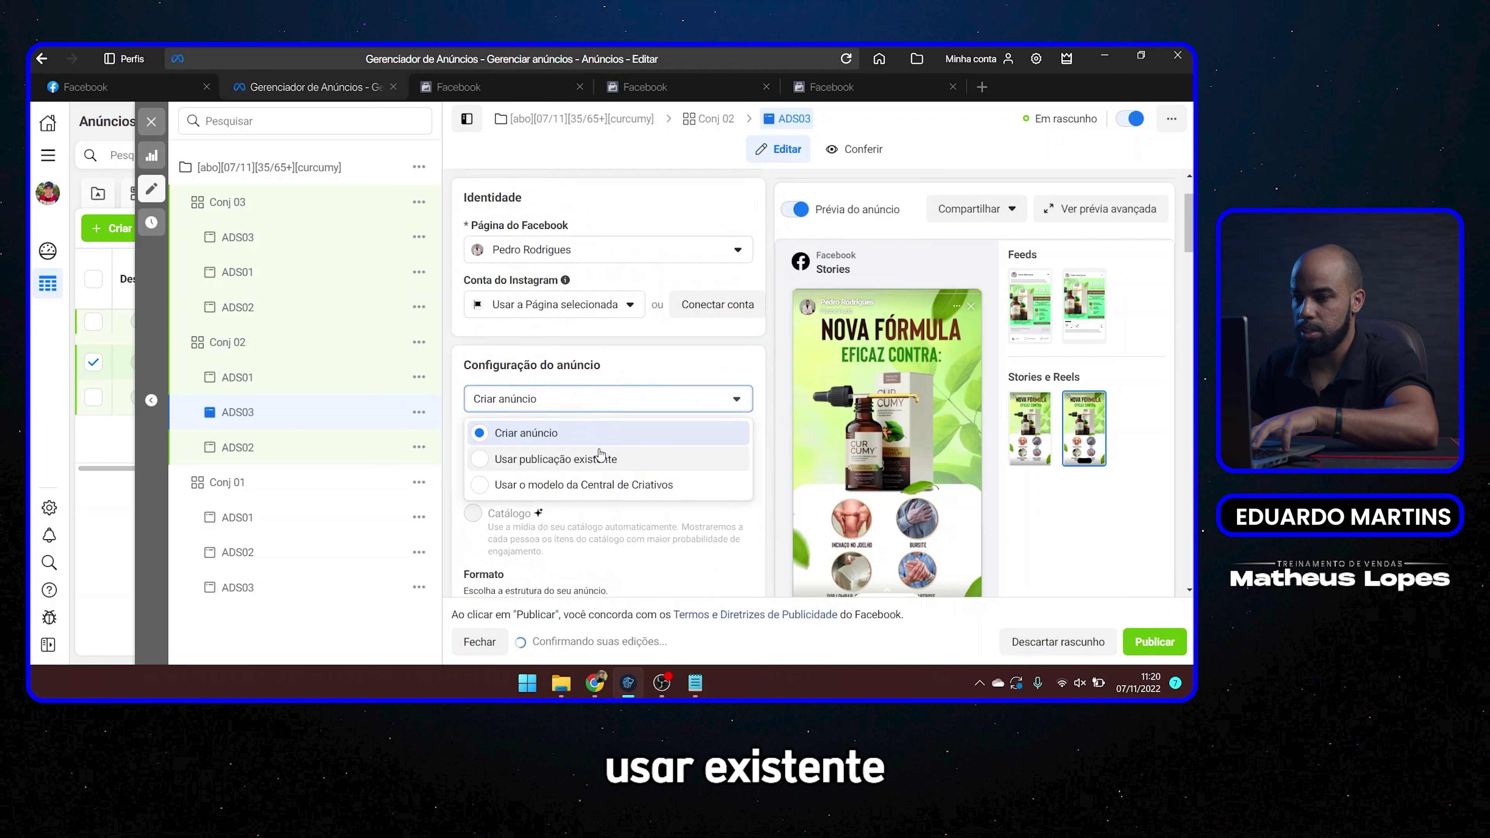
pyautogui.click(604, 462)
# - Paste the copied post ID as the publication ID for ADS03's creative and submit it
pyautogui.scroll(-4, 605, 460)
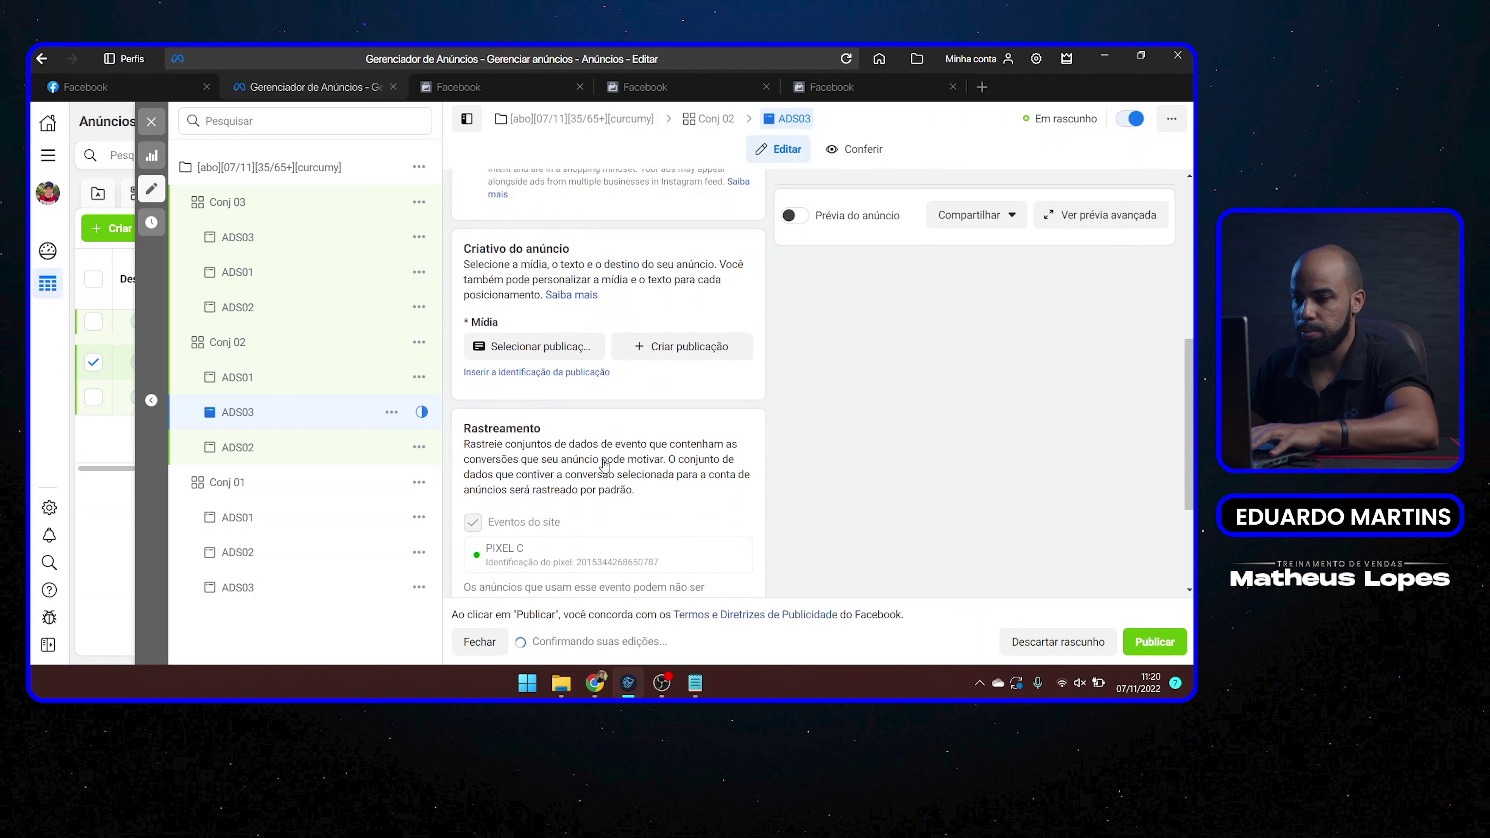
pyautogui.click(592, 370)
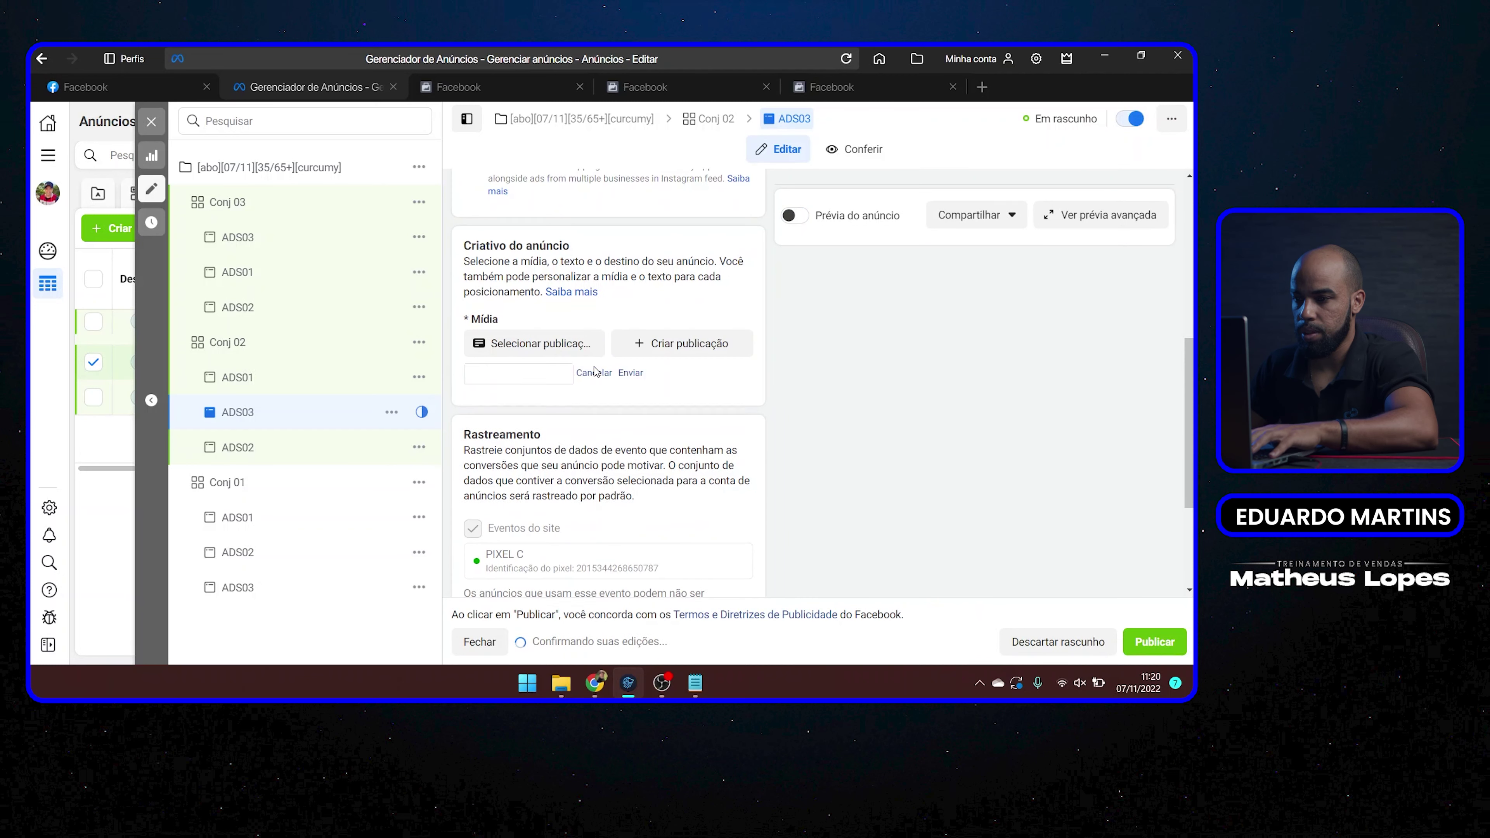
pyautogui.click(572, 377)
pyautogui.hotkey('ctrl', 'v')
pyautogui.click(629, 373)
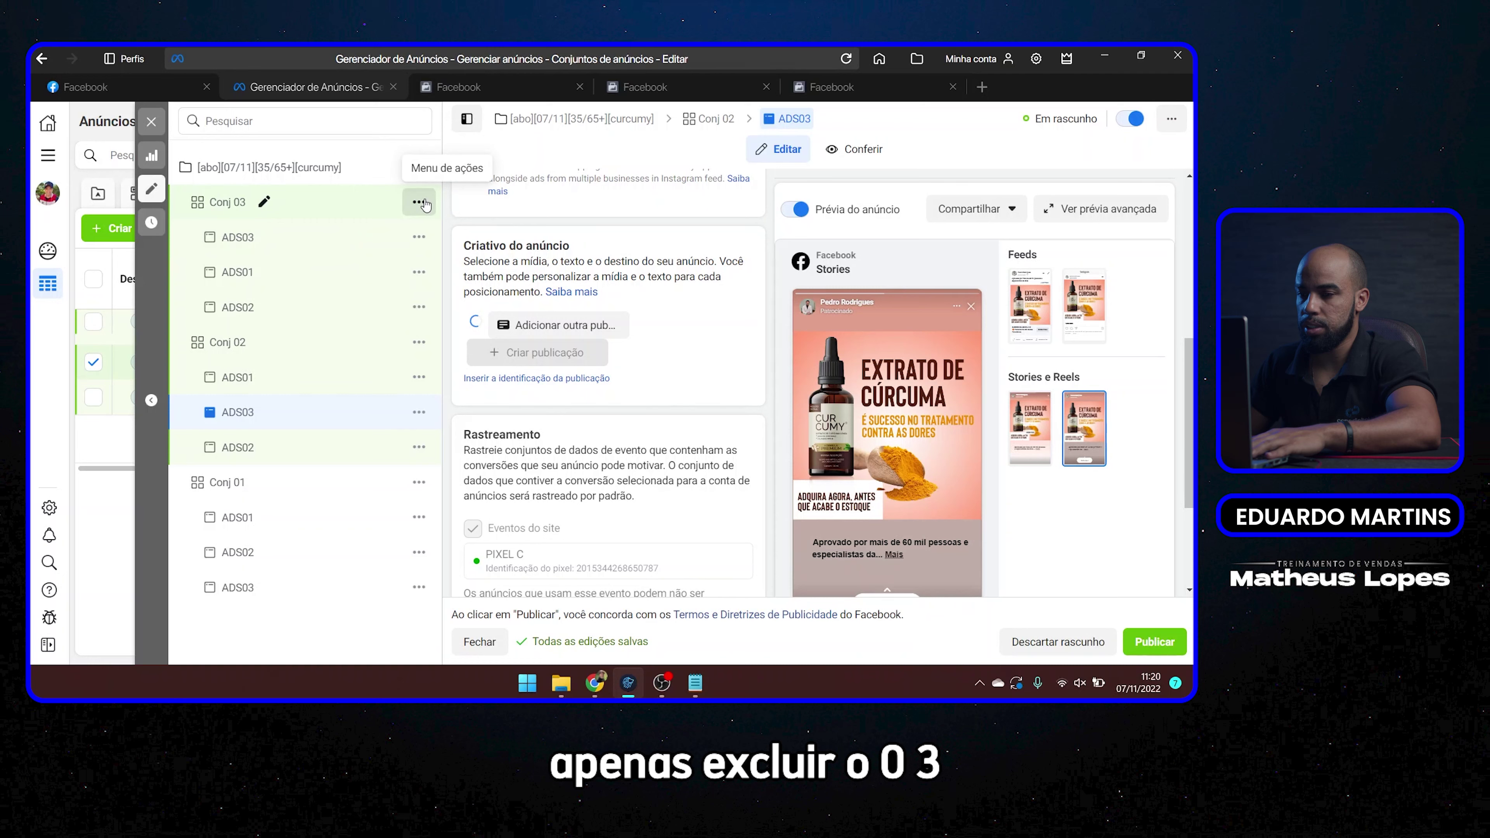
# - Delete the Conj 03 ad set from the curcumy campaign
pyautogui.click(420, 203)
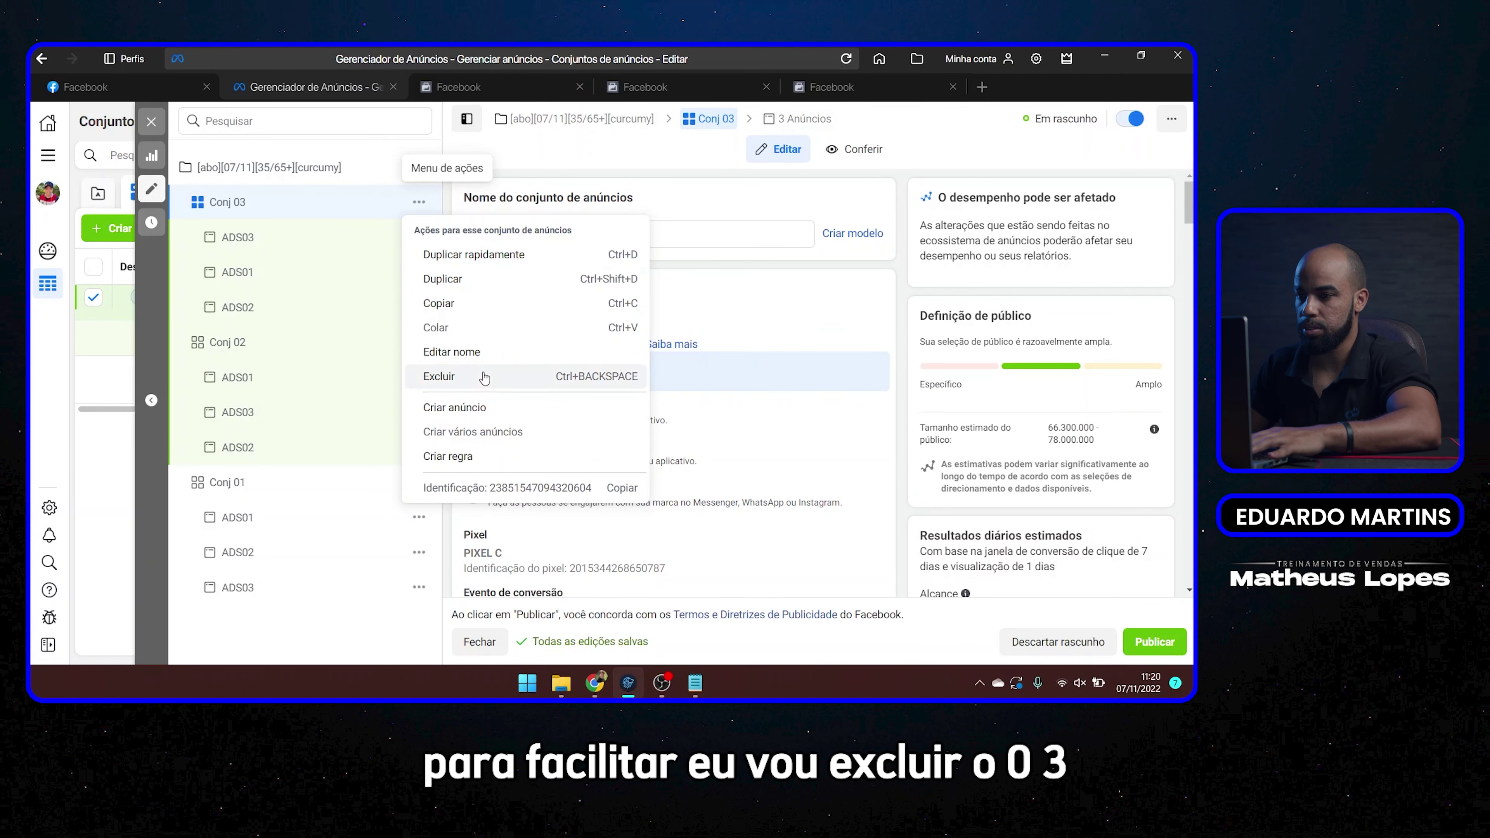
pyautogui.click(596, 378)
pyautogui.click(742, 341)
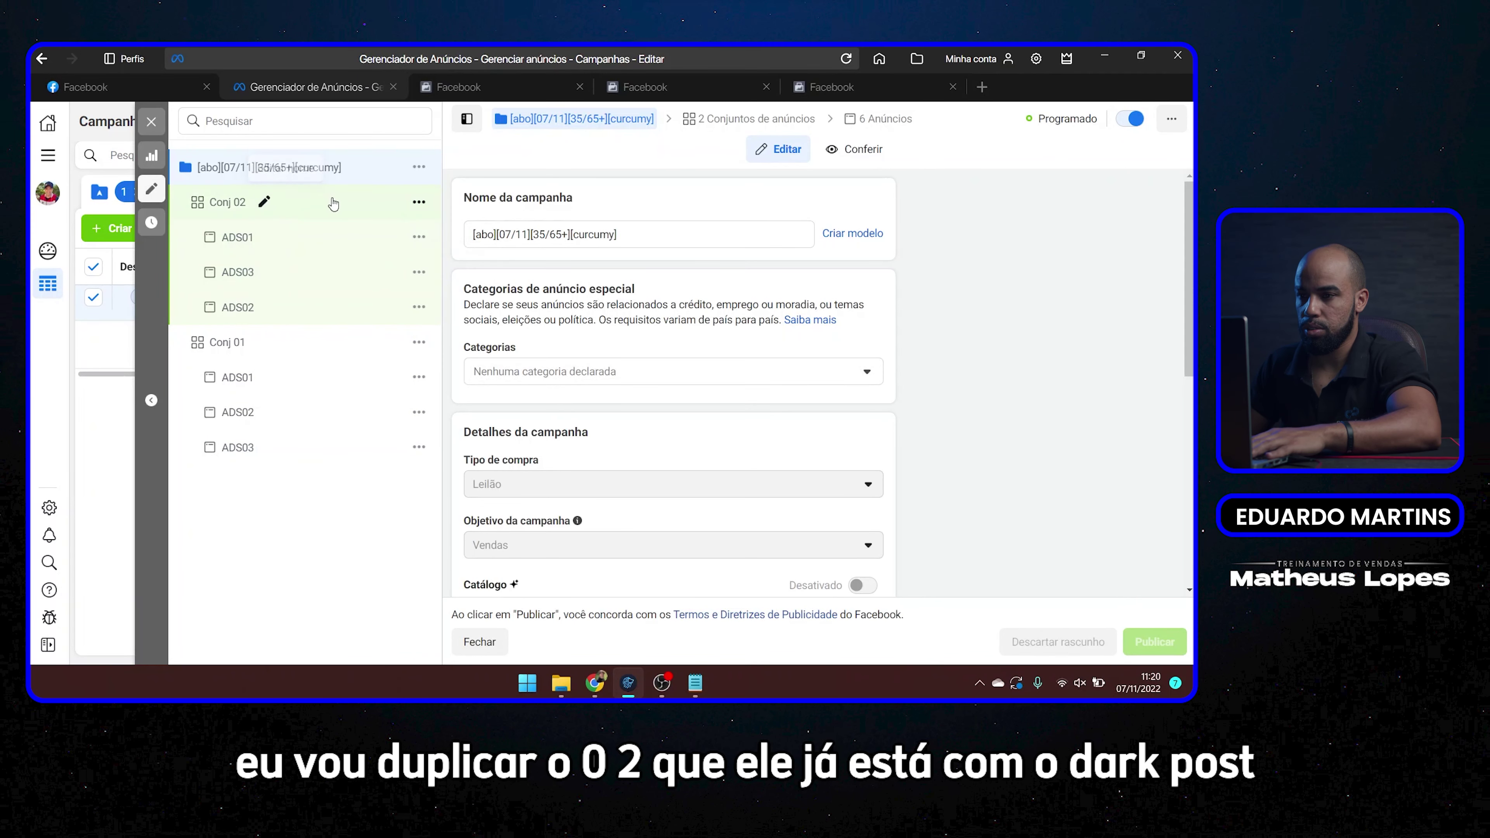
# - Duplicate the Conj 02 ad set once in the original campaign and rename the copy Conj 03
pyautogui.click(419, 205)
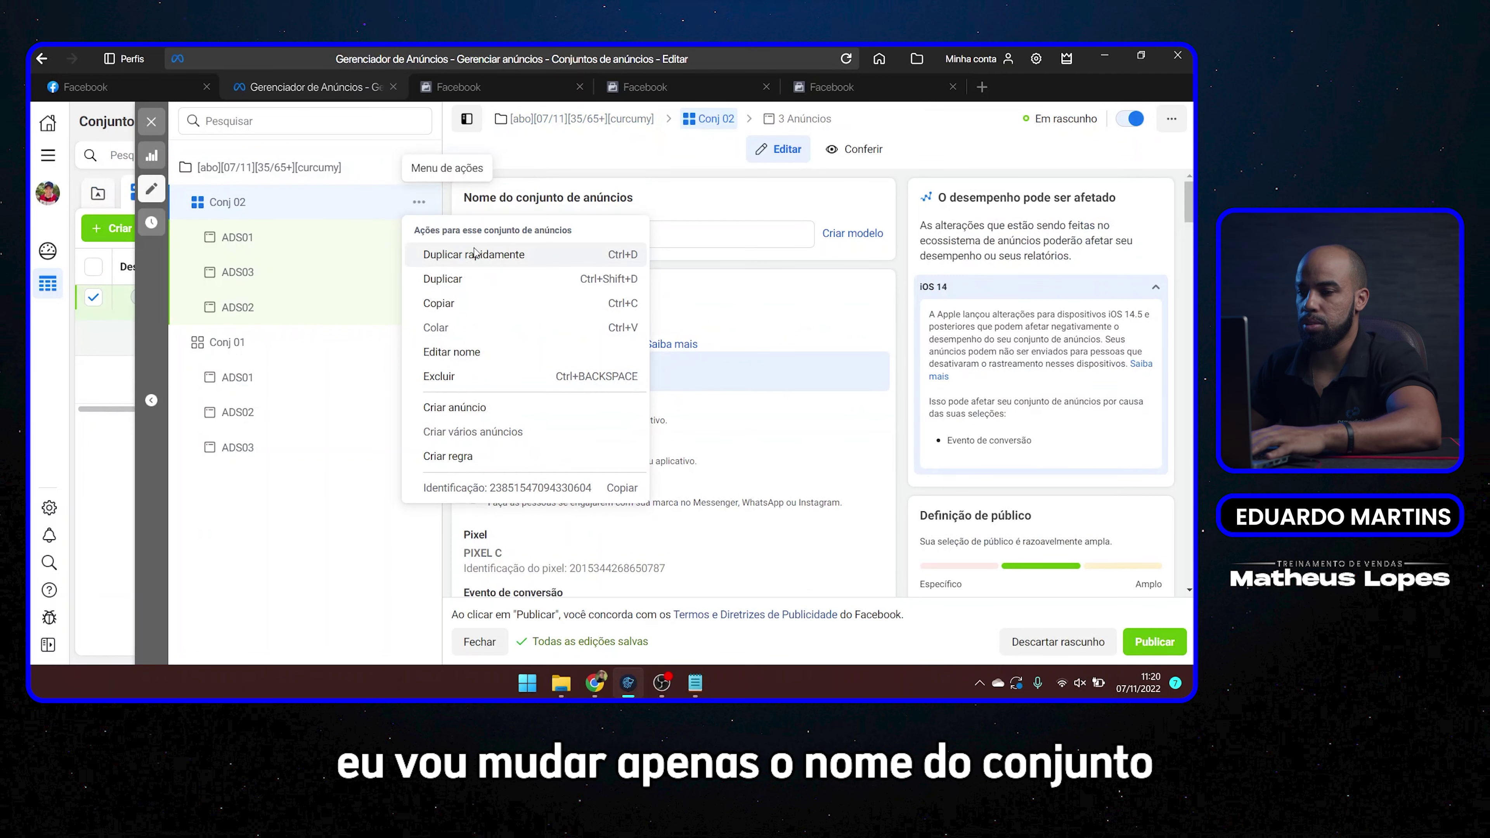
pyautogui.click(495, 278)
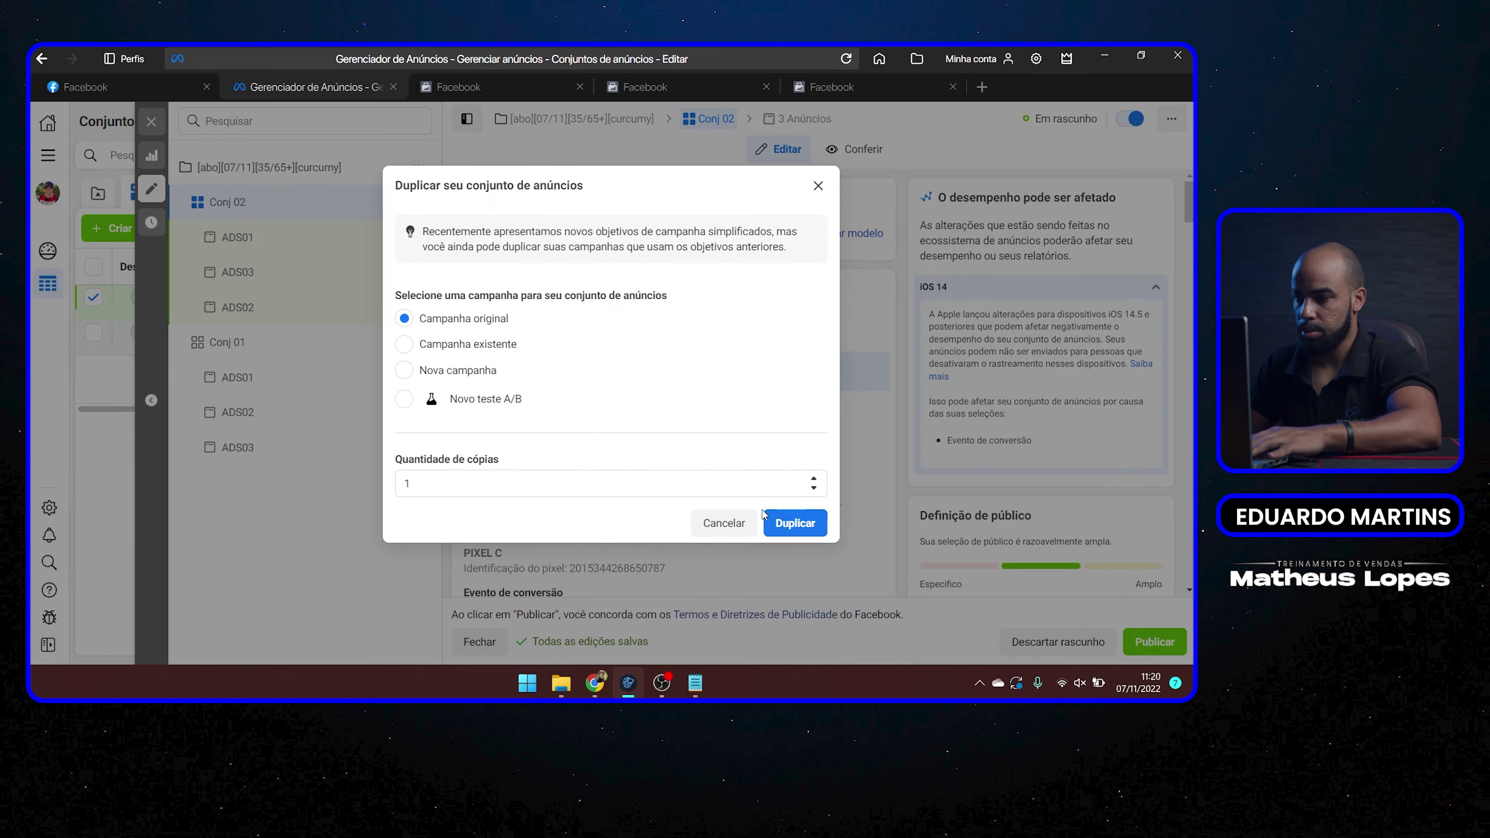
pyautogui.click(796, 526)
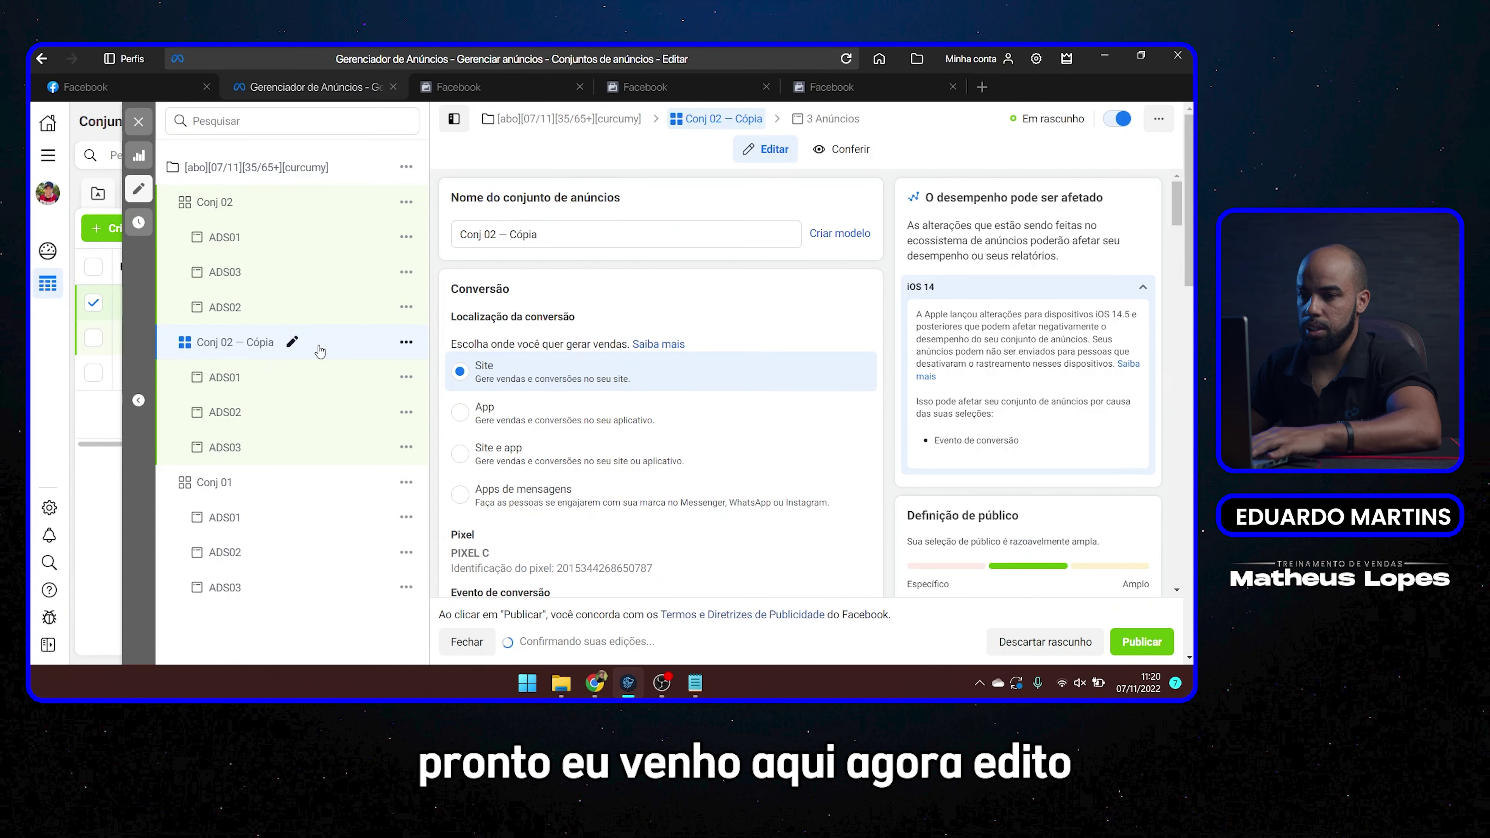
pyautogui.click(292, 342)
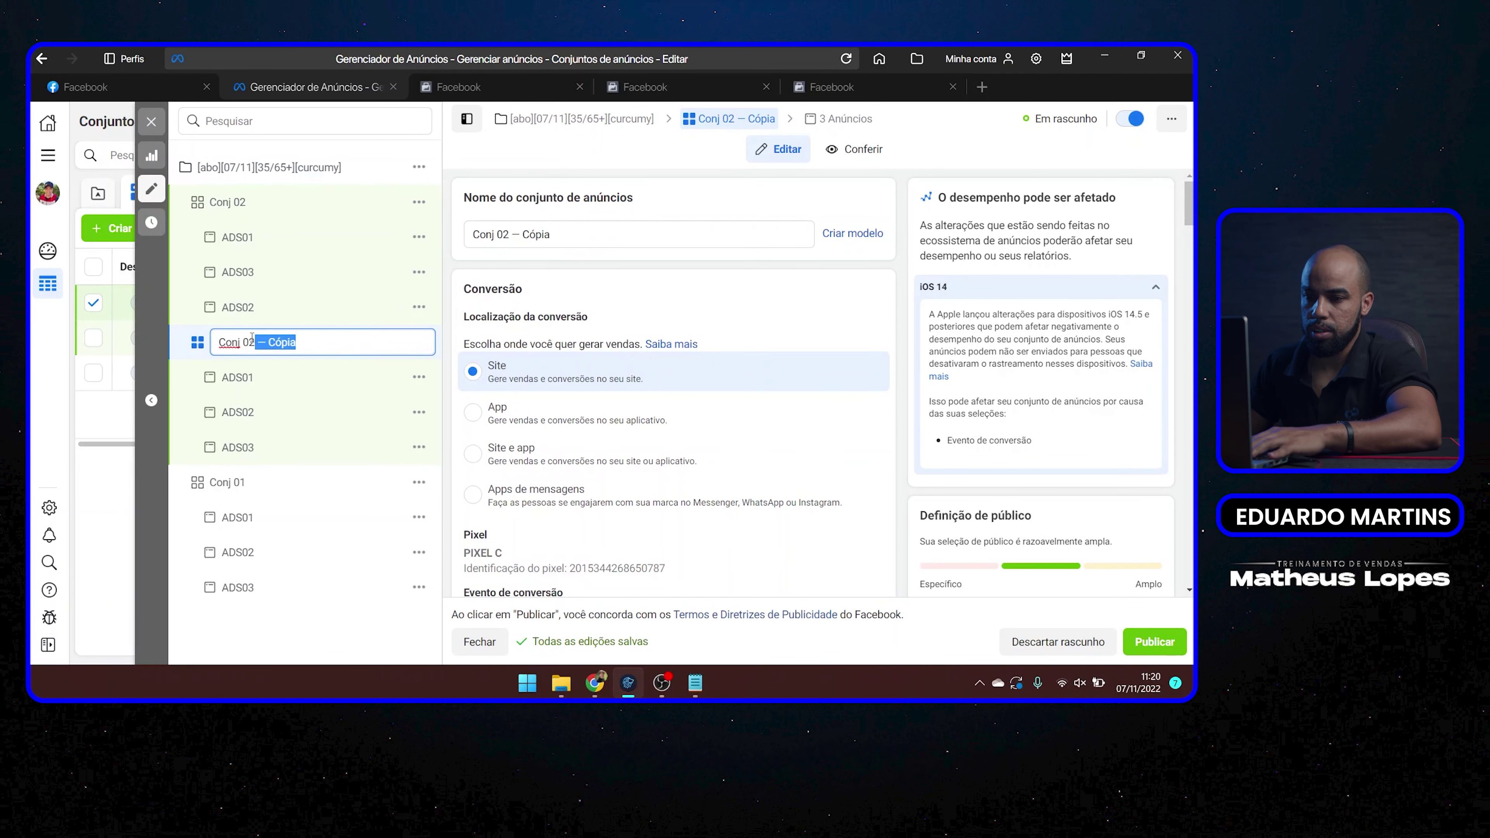
pyautogui.write('3')
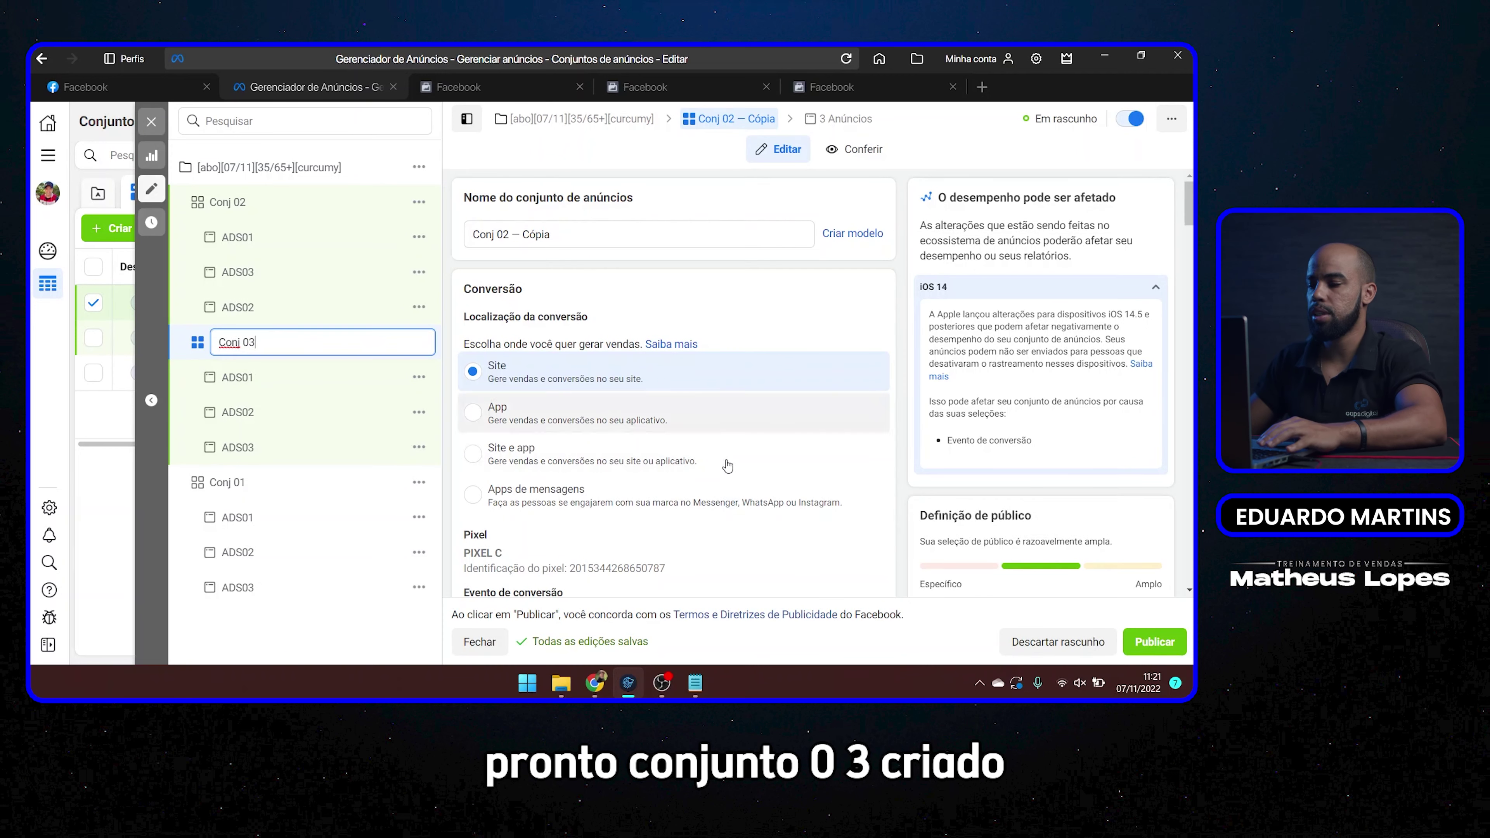
# - Close the editor without publishing from its prompt, then review and publish all draft items of Conj 02 and Conj 03
pyautogui.click(150, 120)
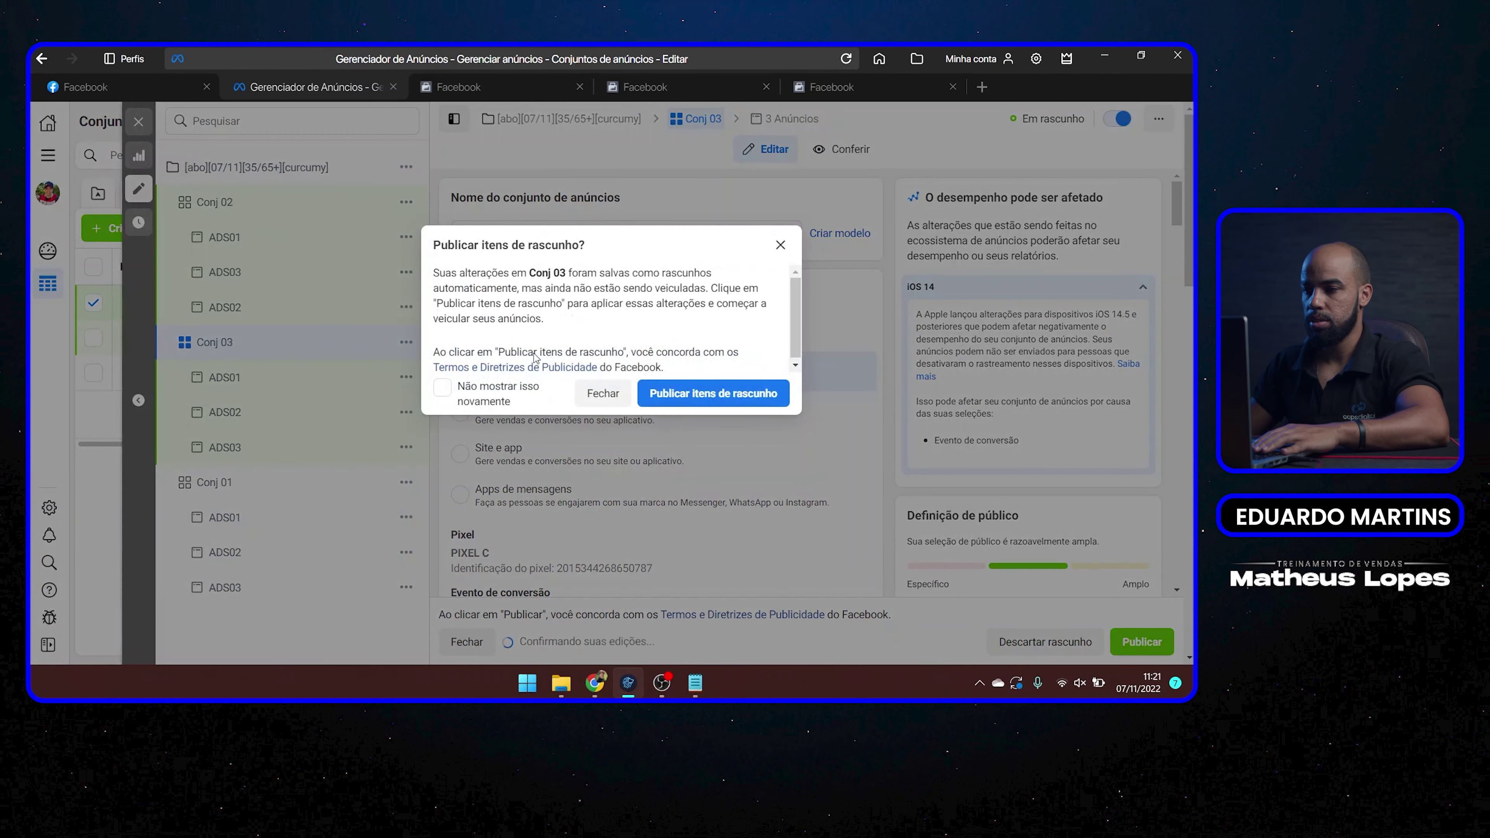
pyautogui.click(607, 397)
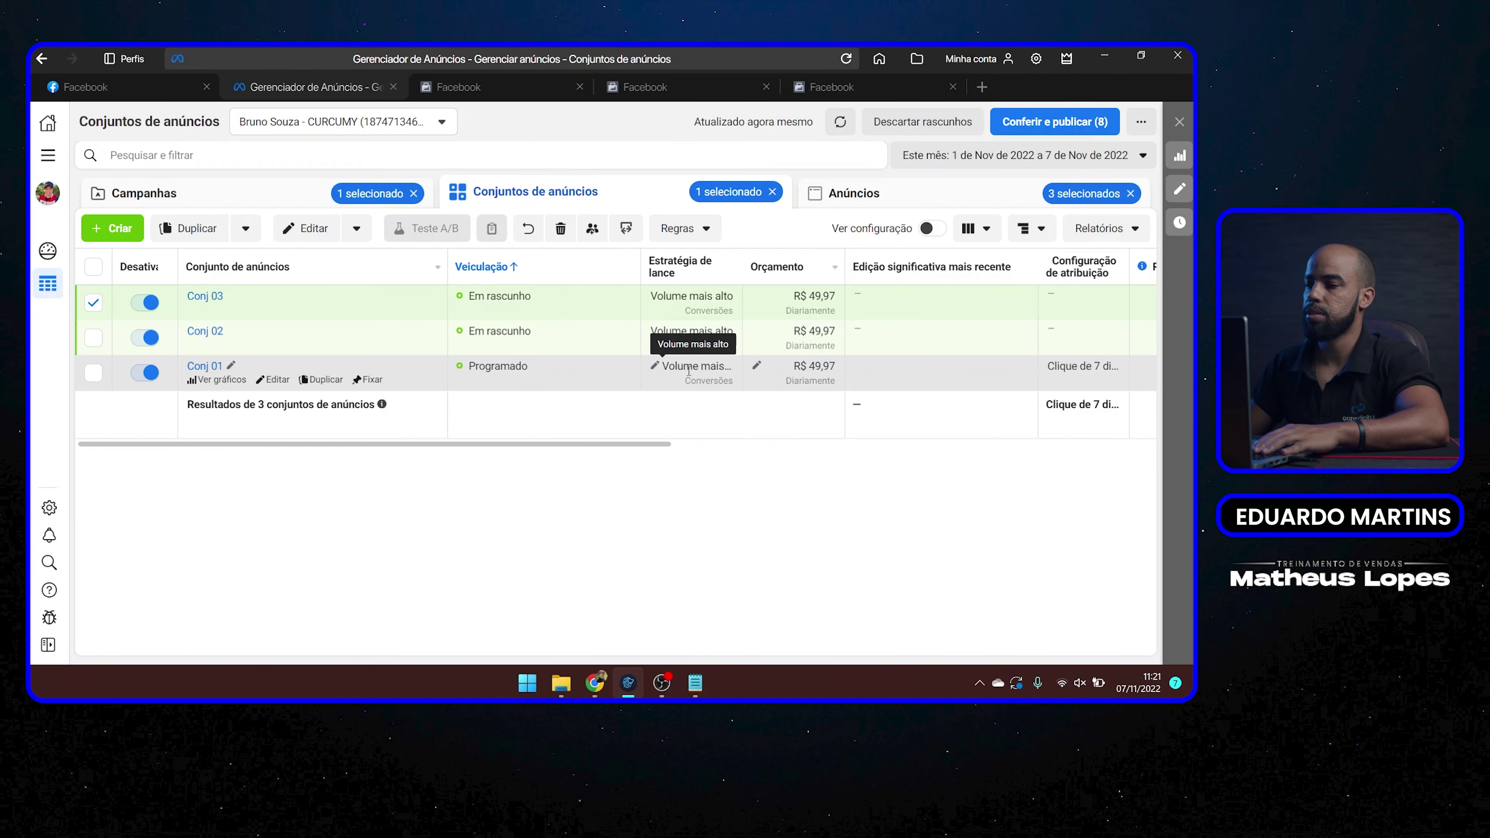
pyautogui.click(1064, 120)
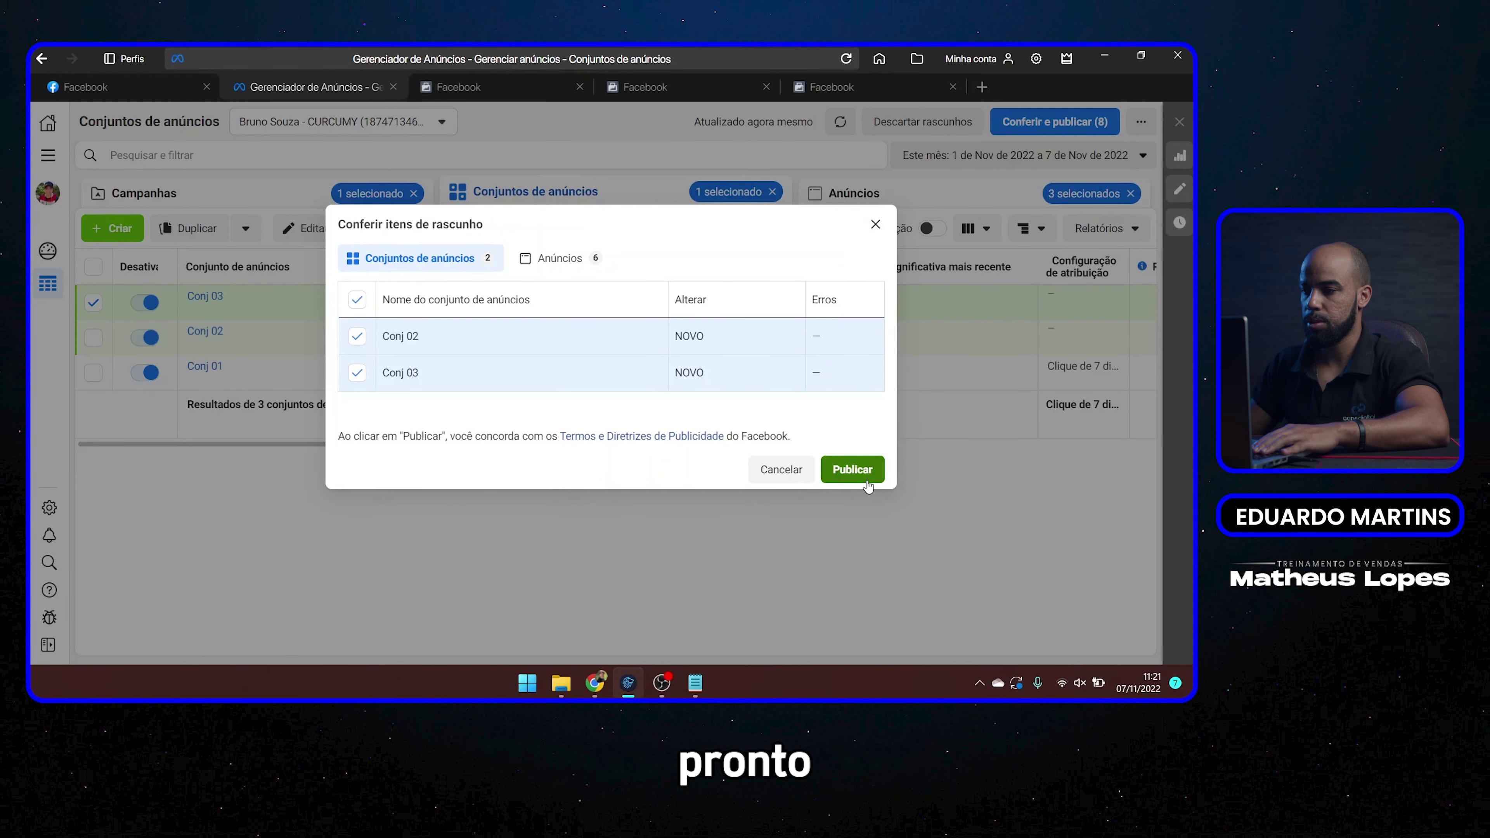
pyautogui.click(867, 474)
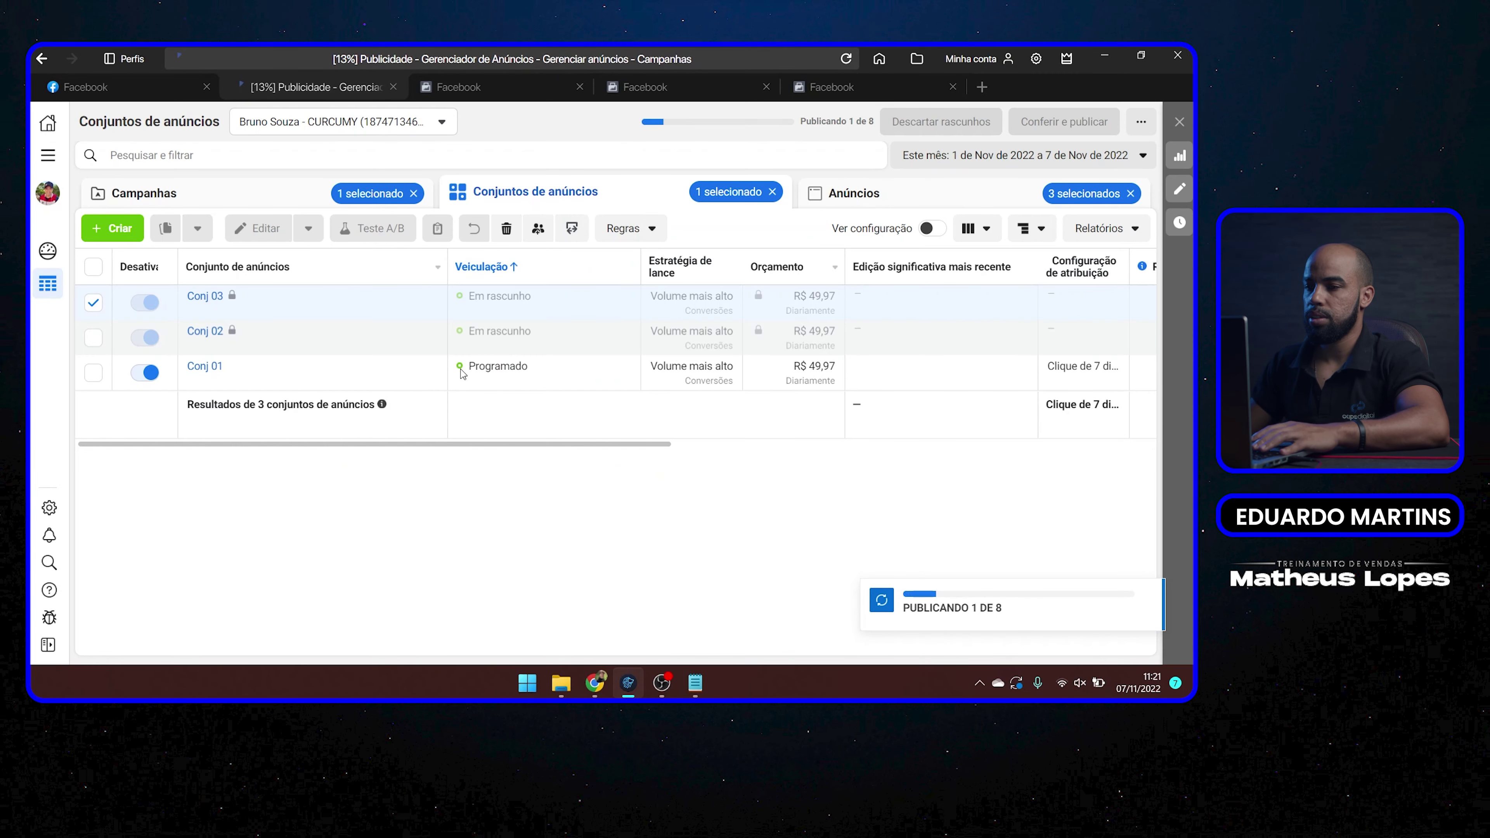